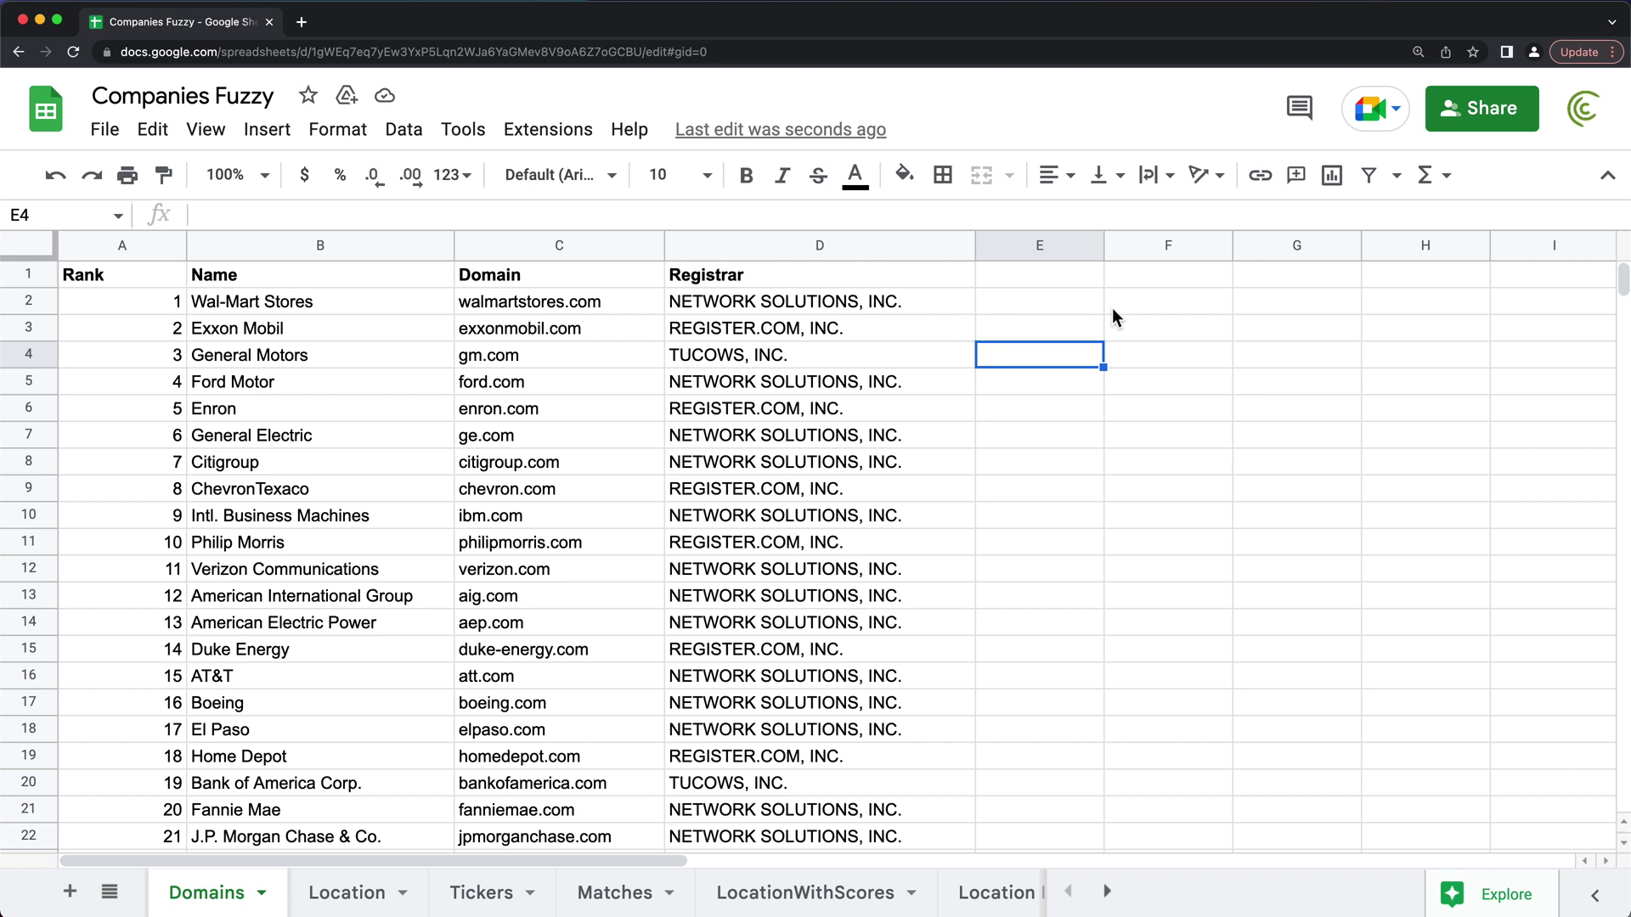
- Enter the text 'Click Here' in Domains cell F2 and keep F2 selected
click(1150, 313)
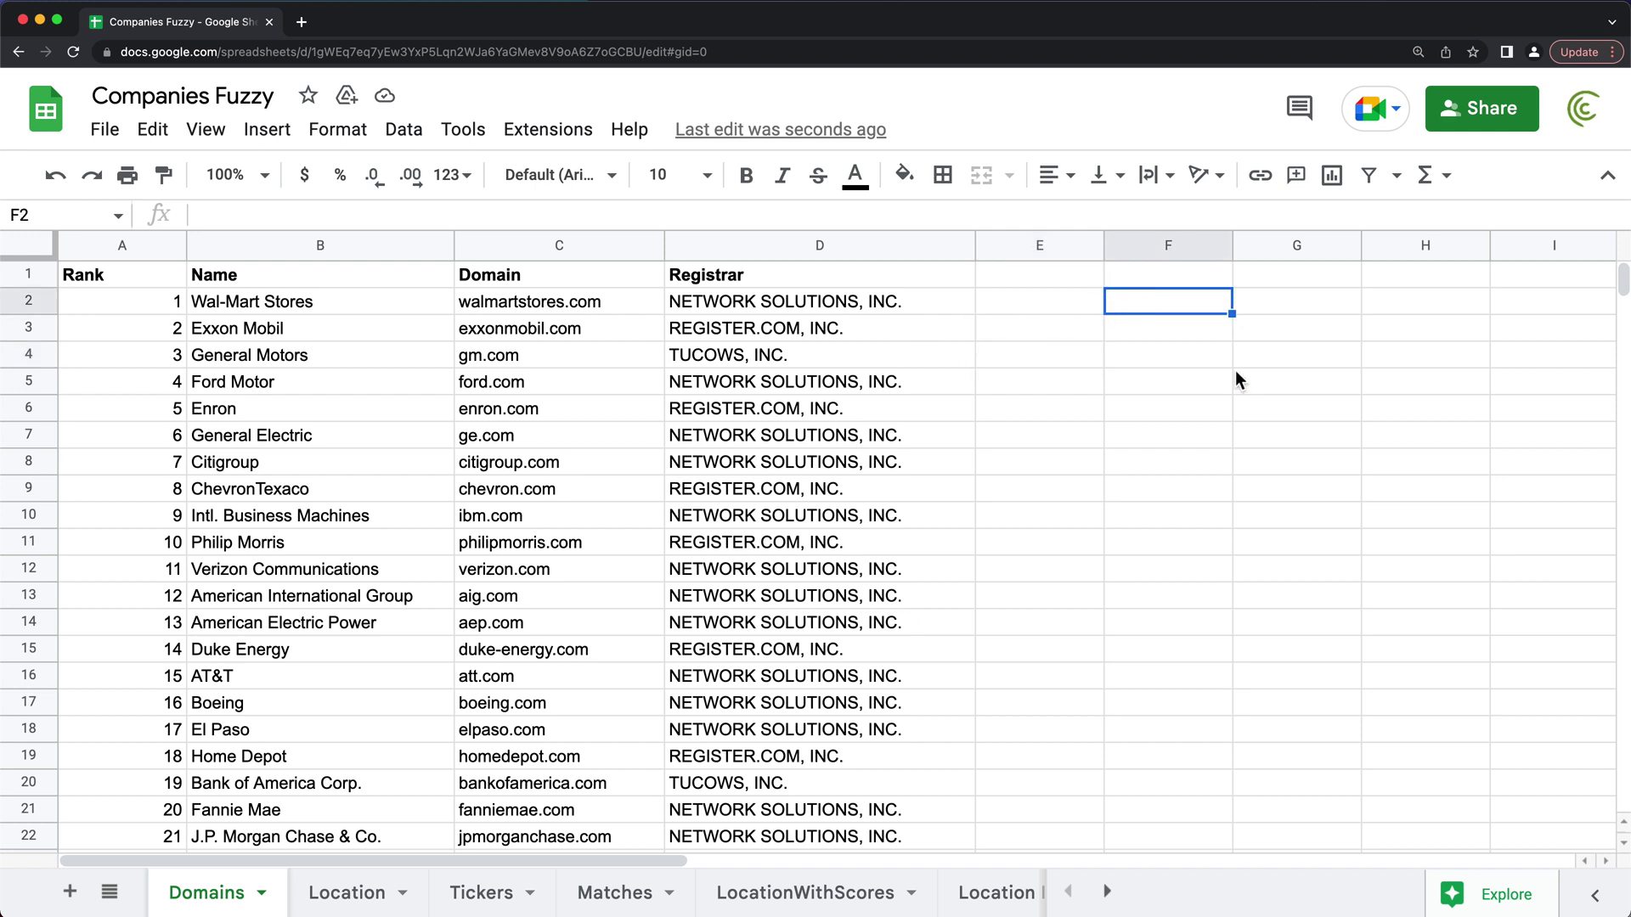
text(Click Here)
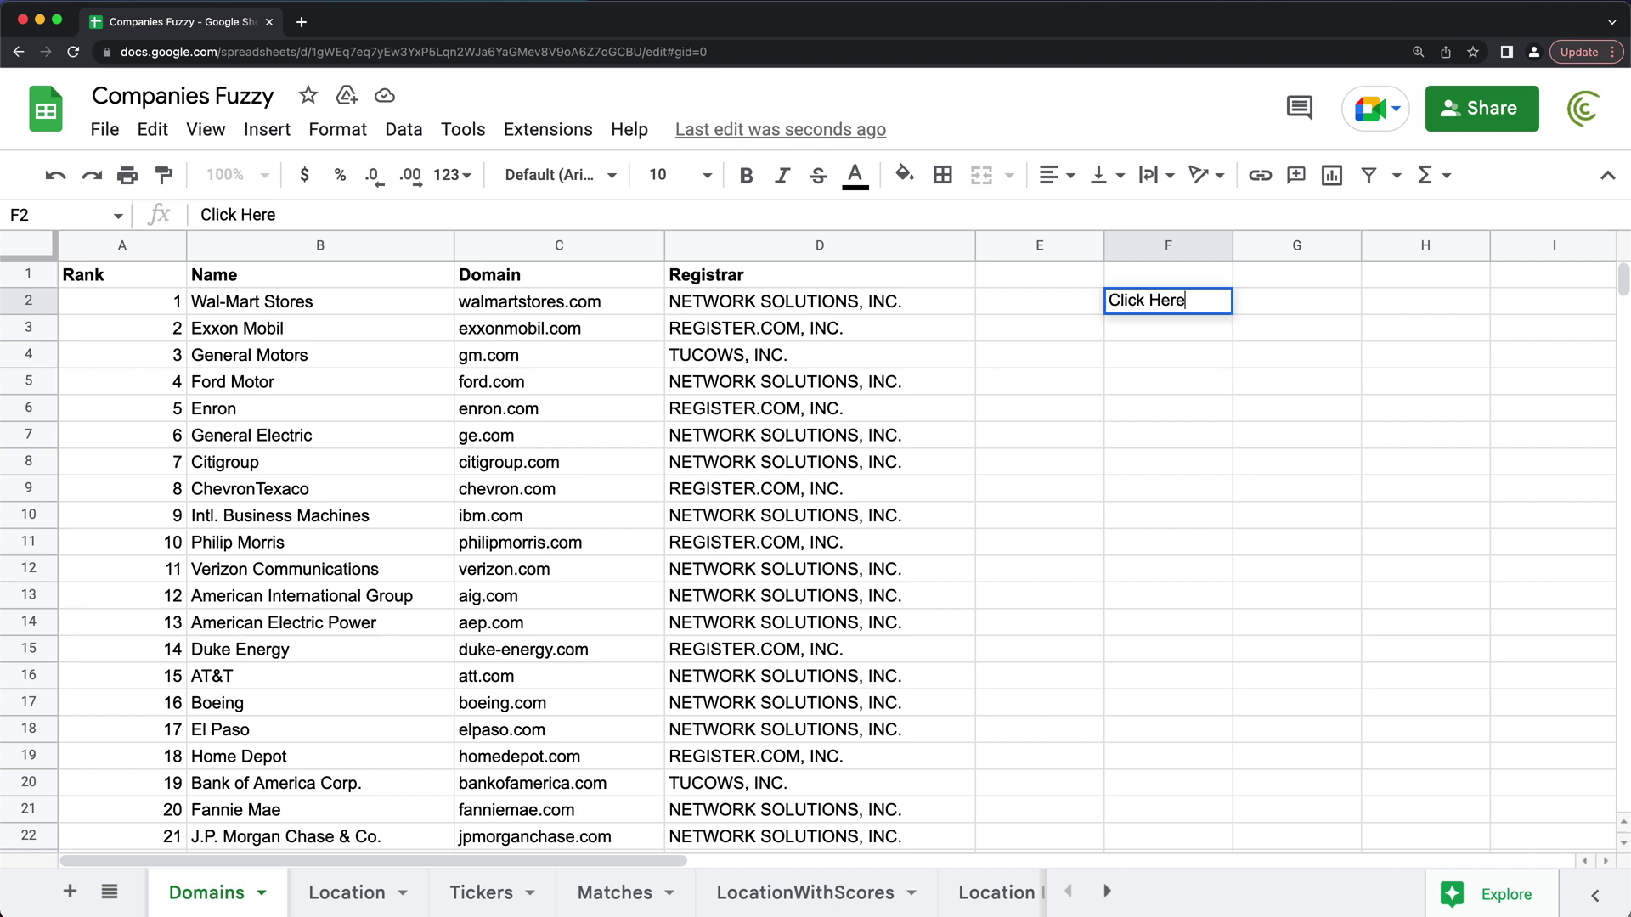
key(Return)
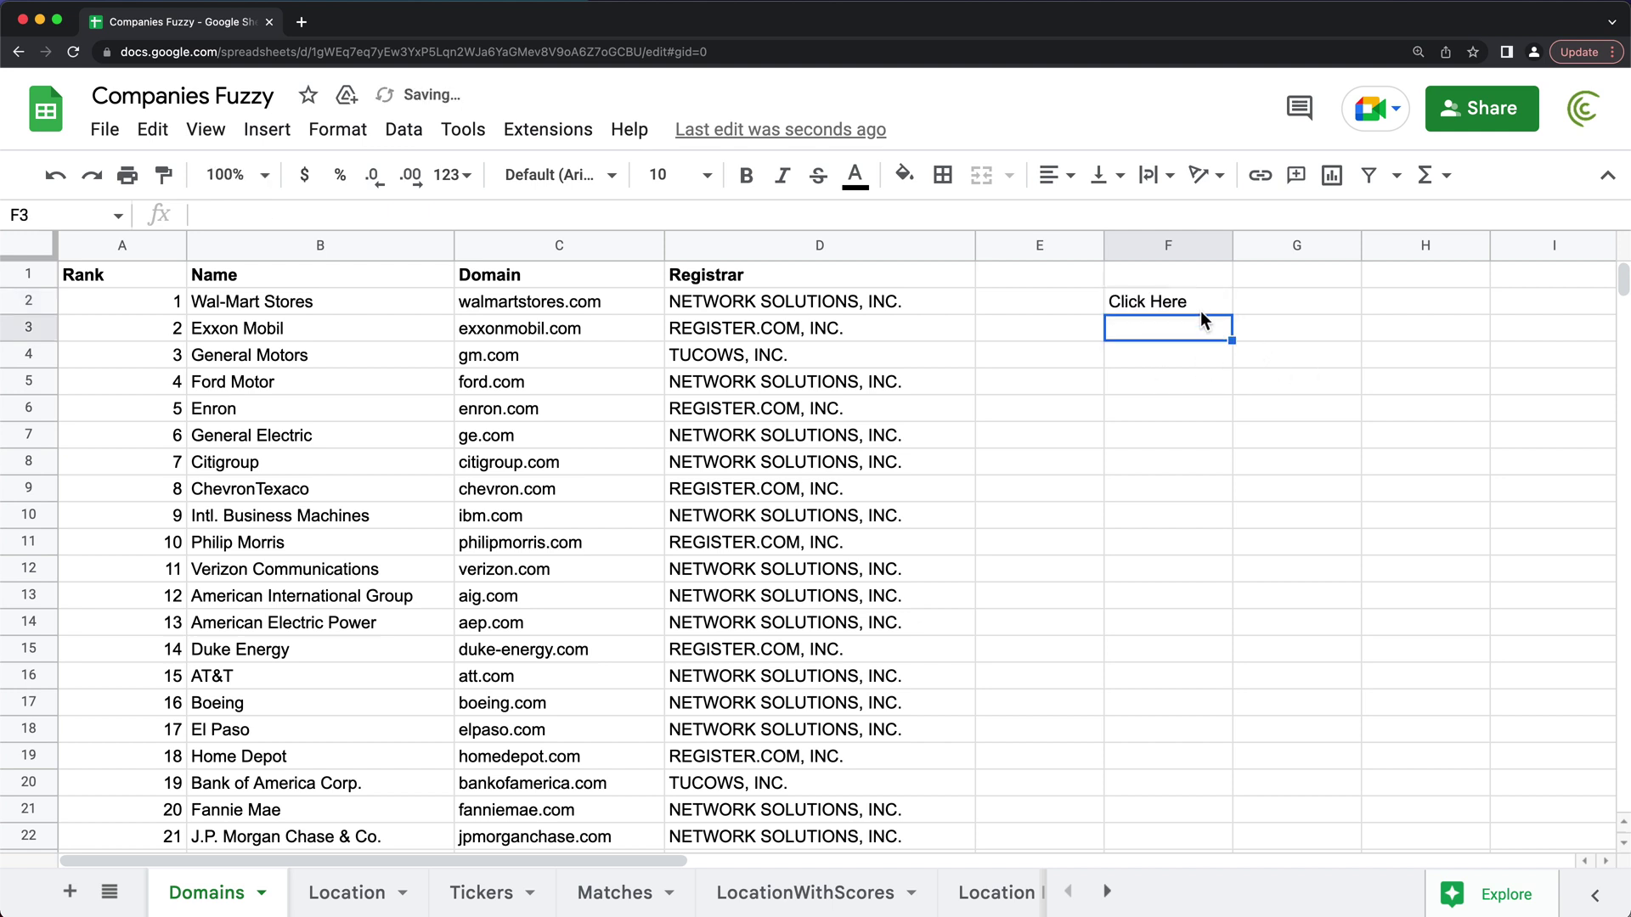
click(1157, 306)
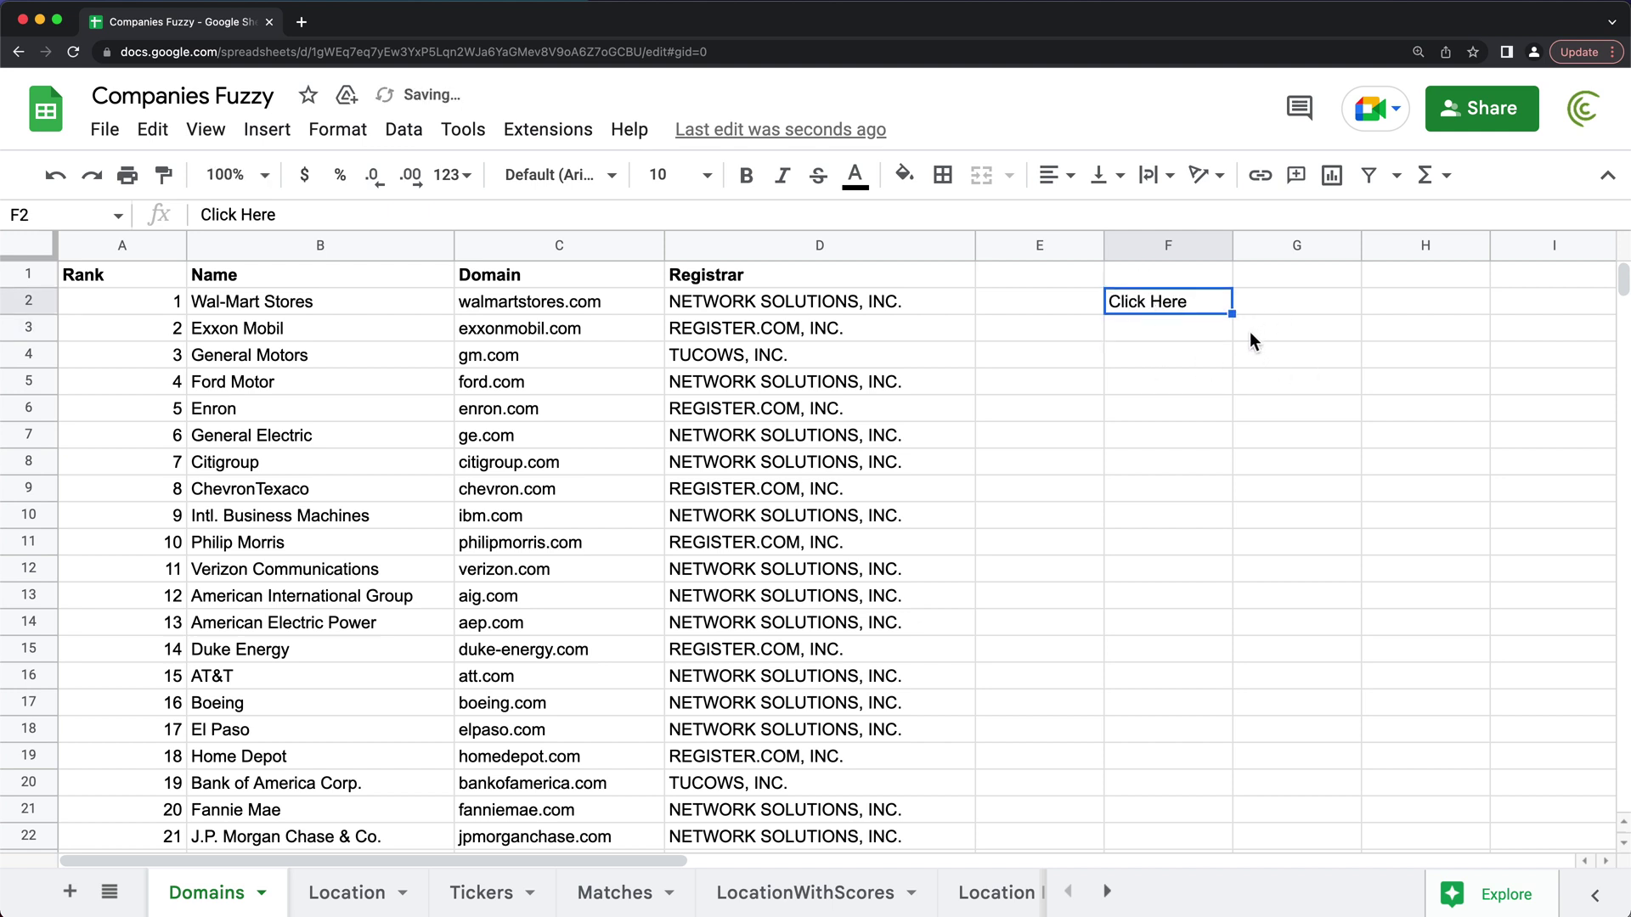
right_click(1135, 307)
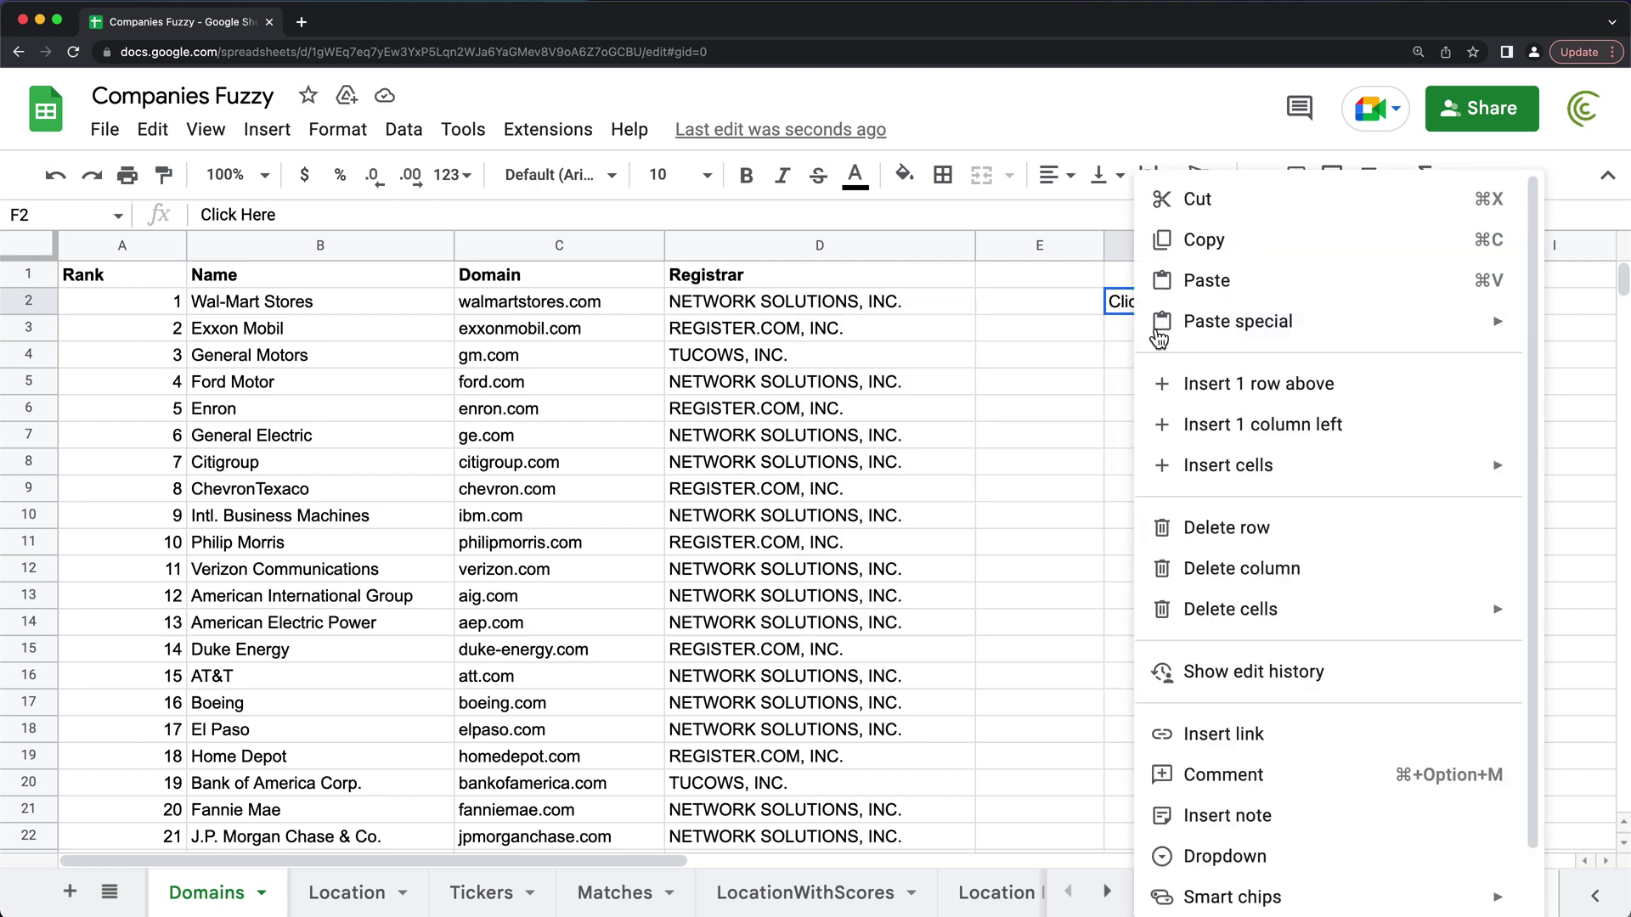
click(1258, 746)
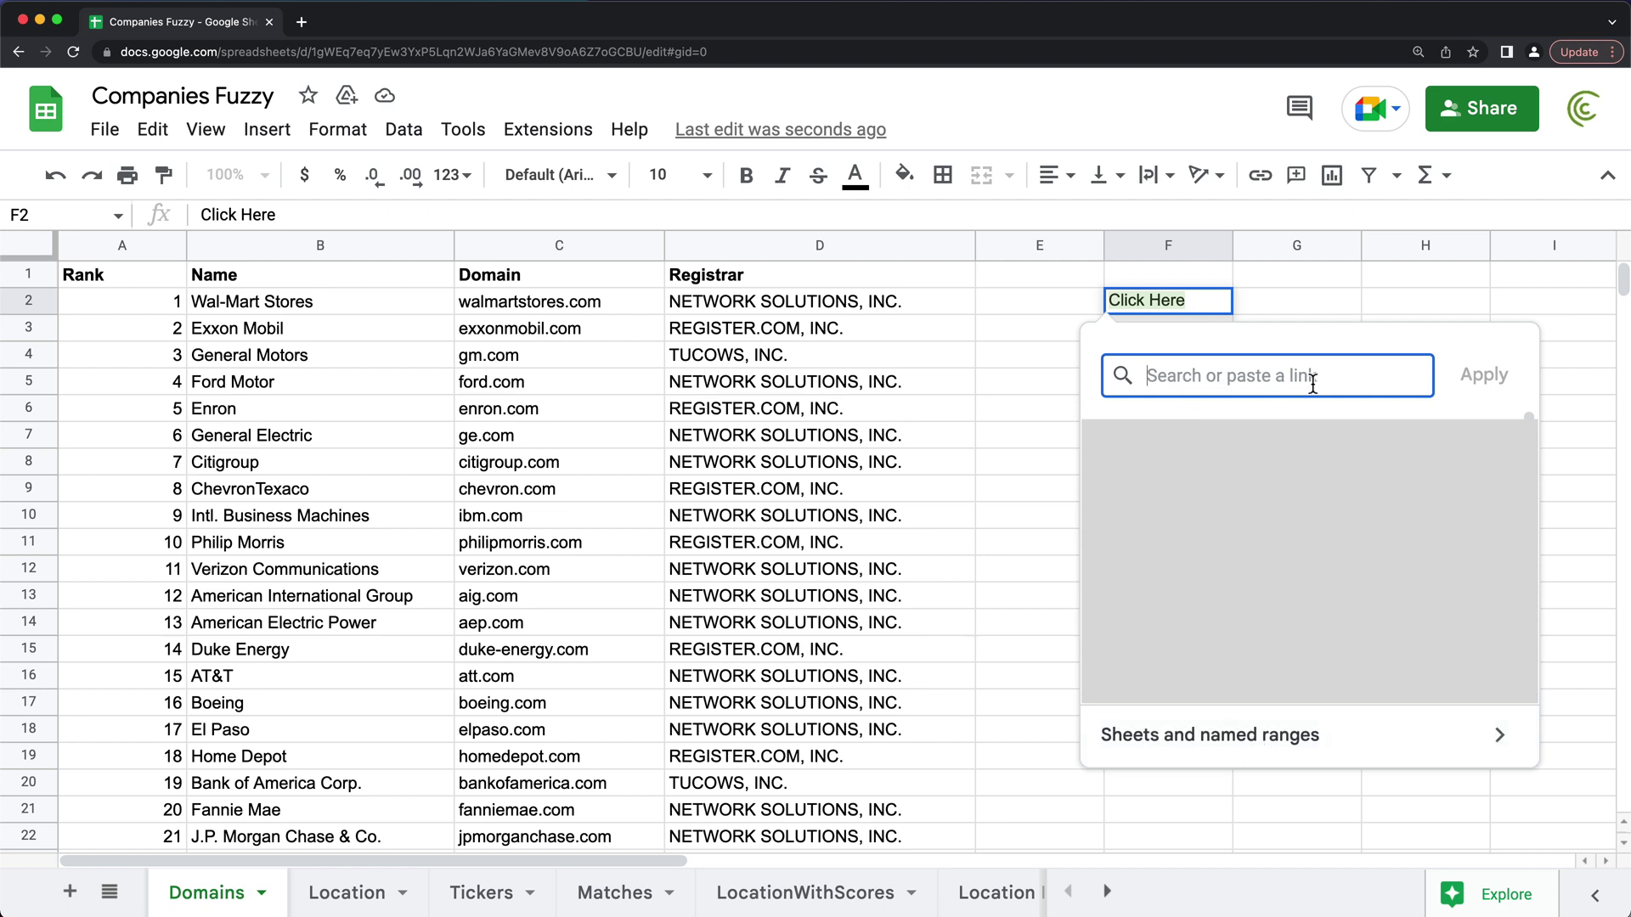
text(http)
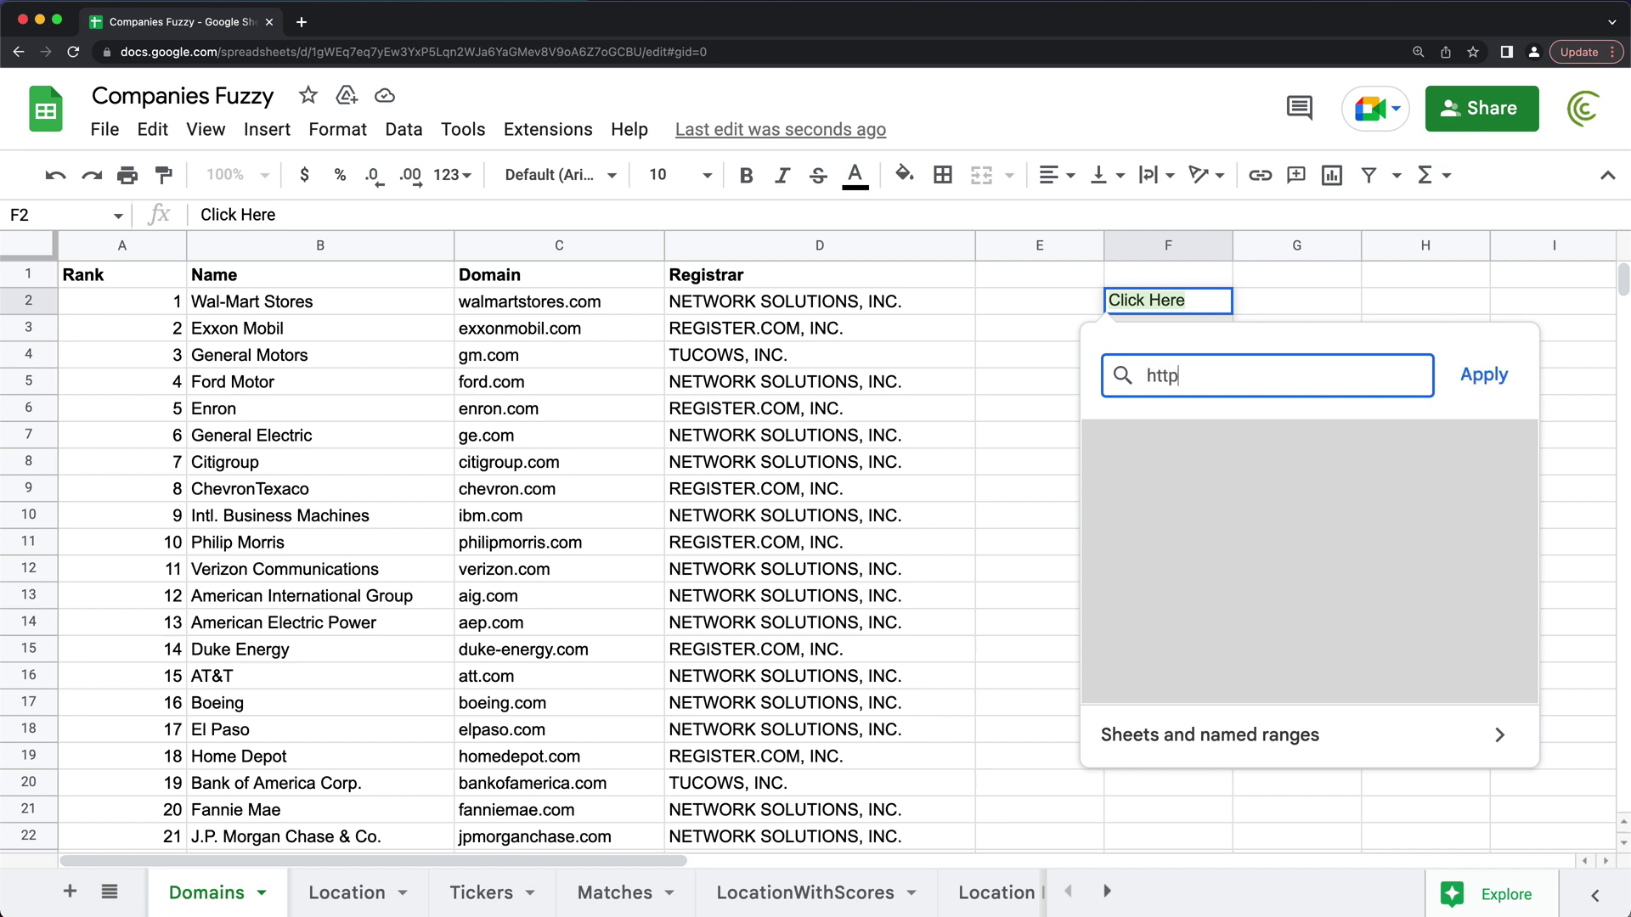
text(s://www.google.com)
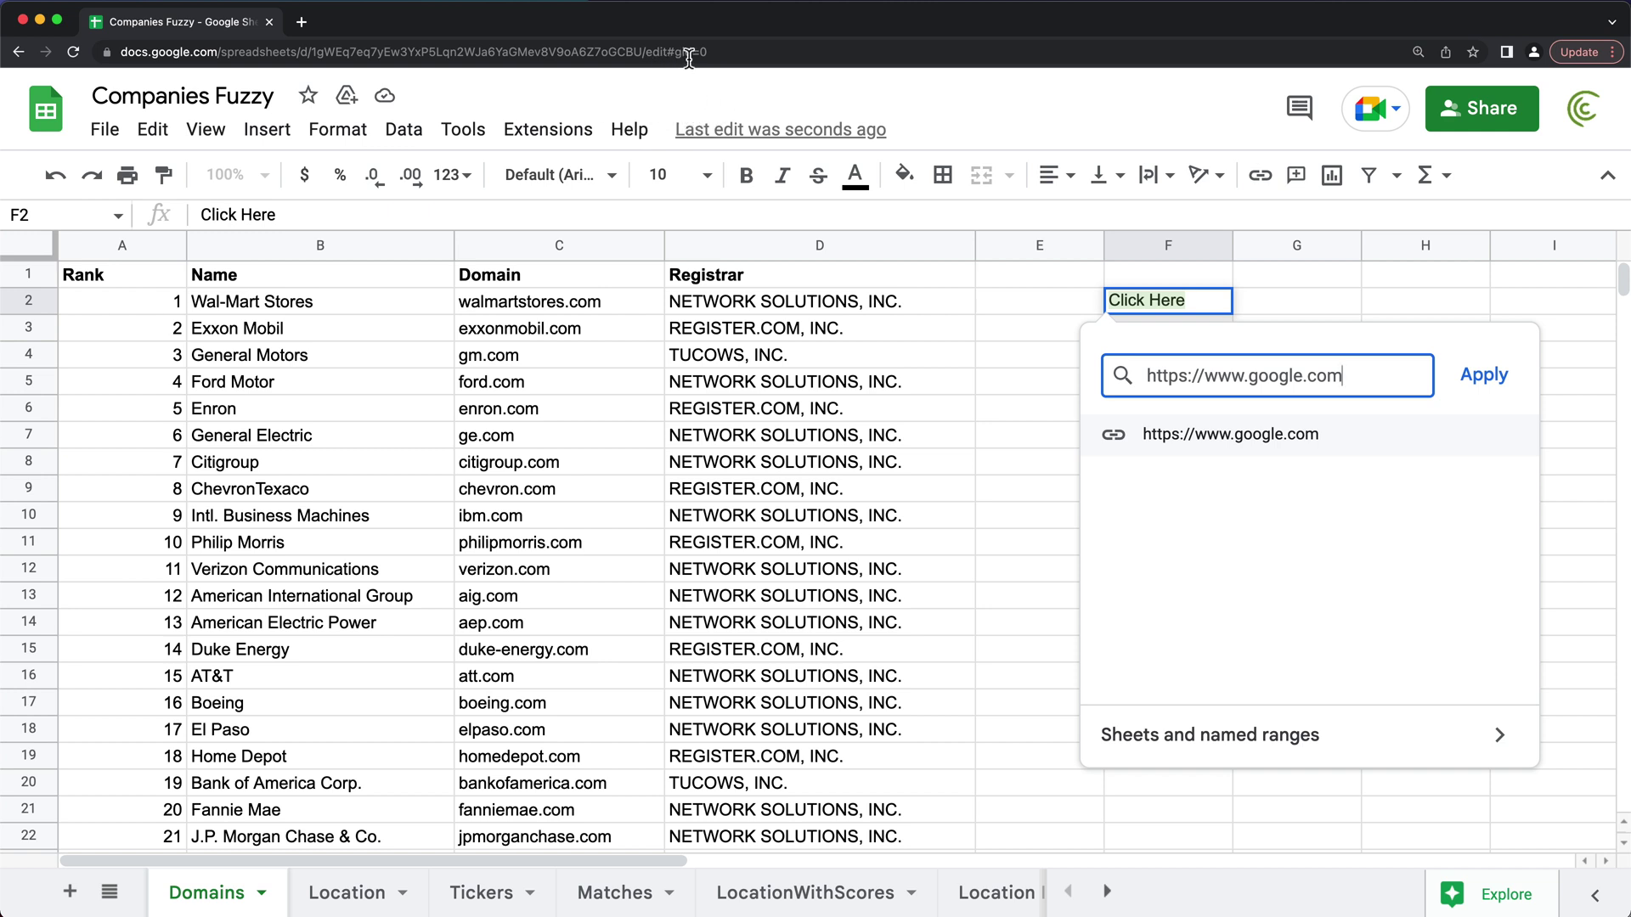
click(1482, 384)
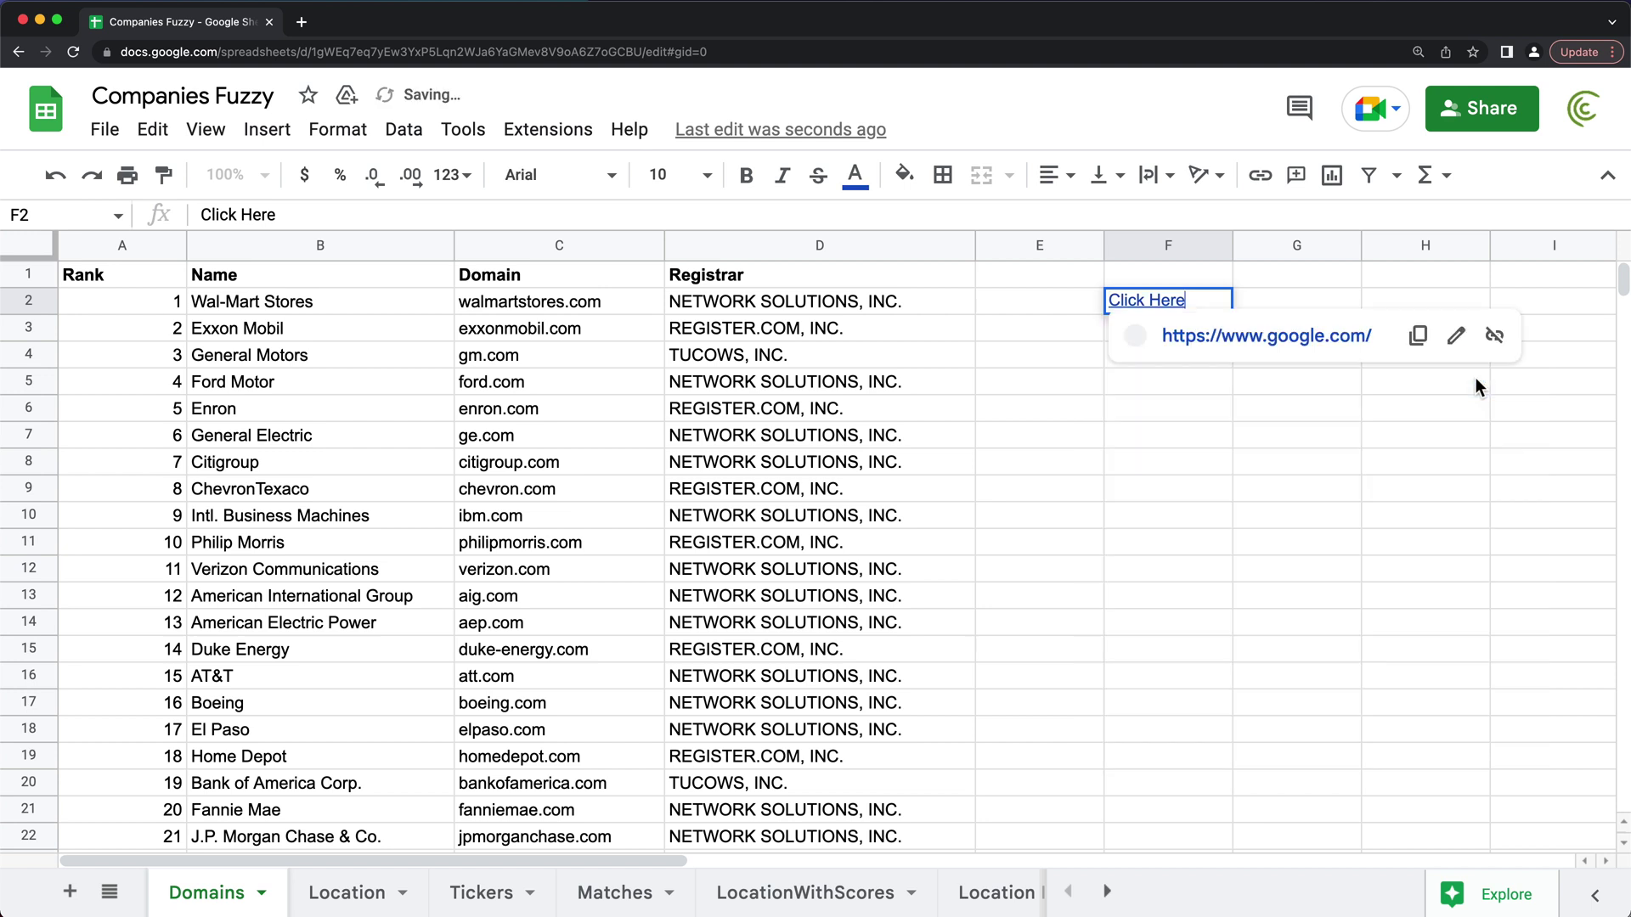
click(1277, 431)
click(1204, 302)
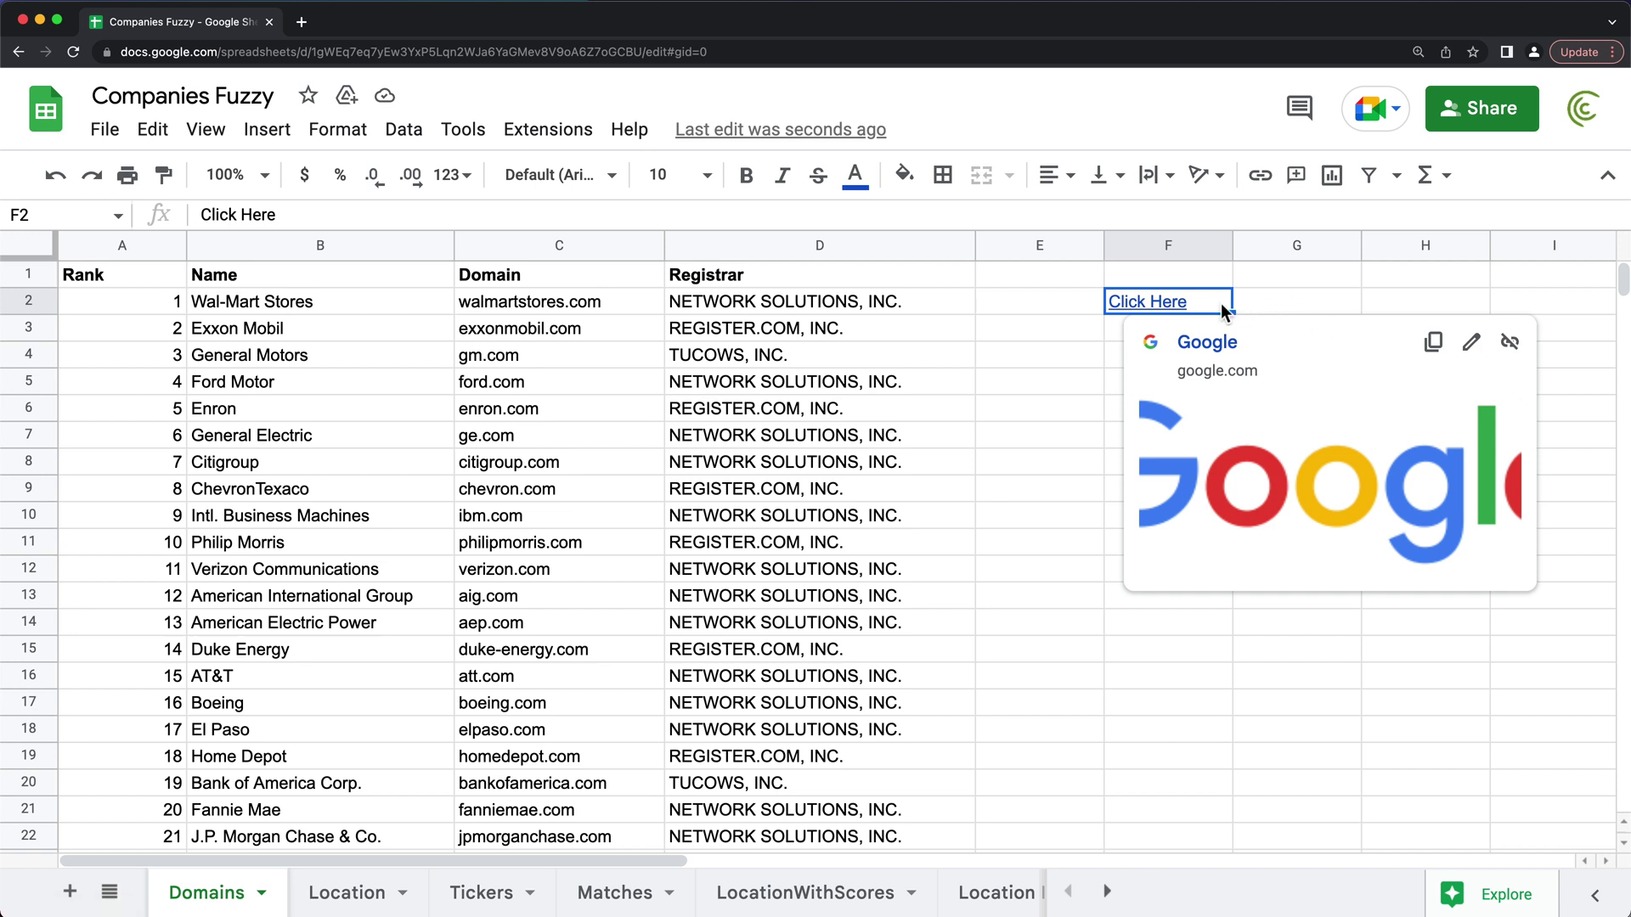
click(1472, 343)
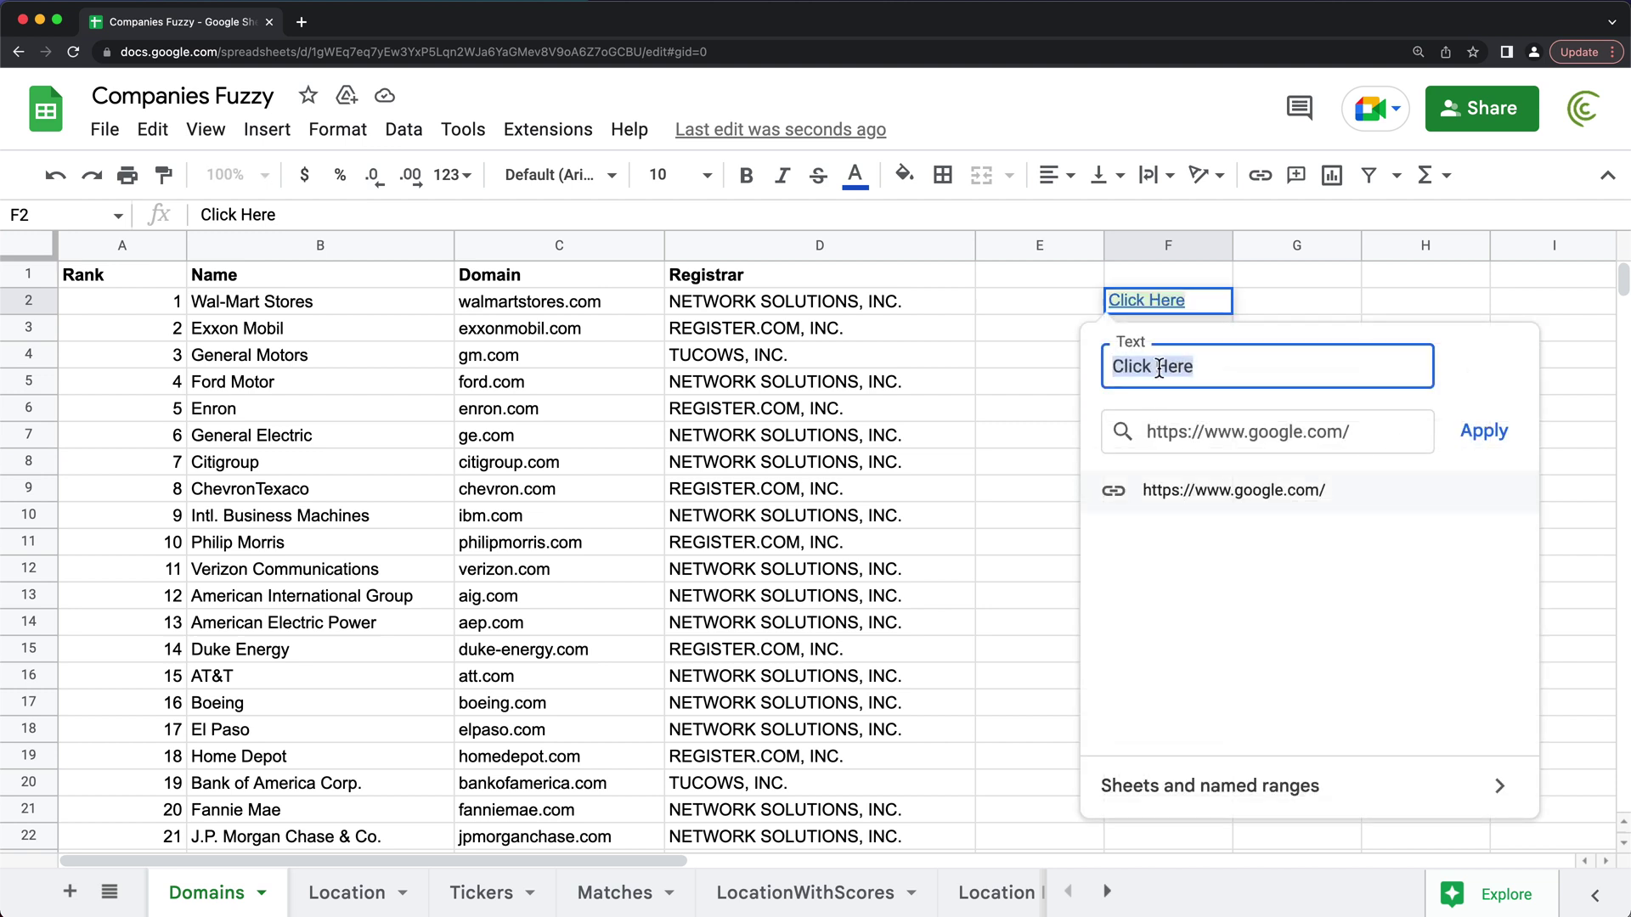
click(1227, 371)
drag(1227, 372, 1135, 304)
click(1352, 432)
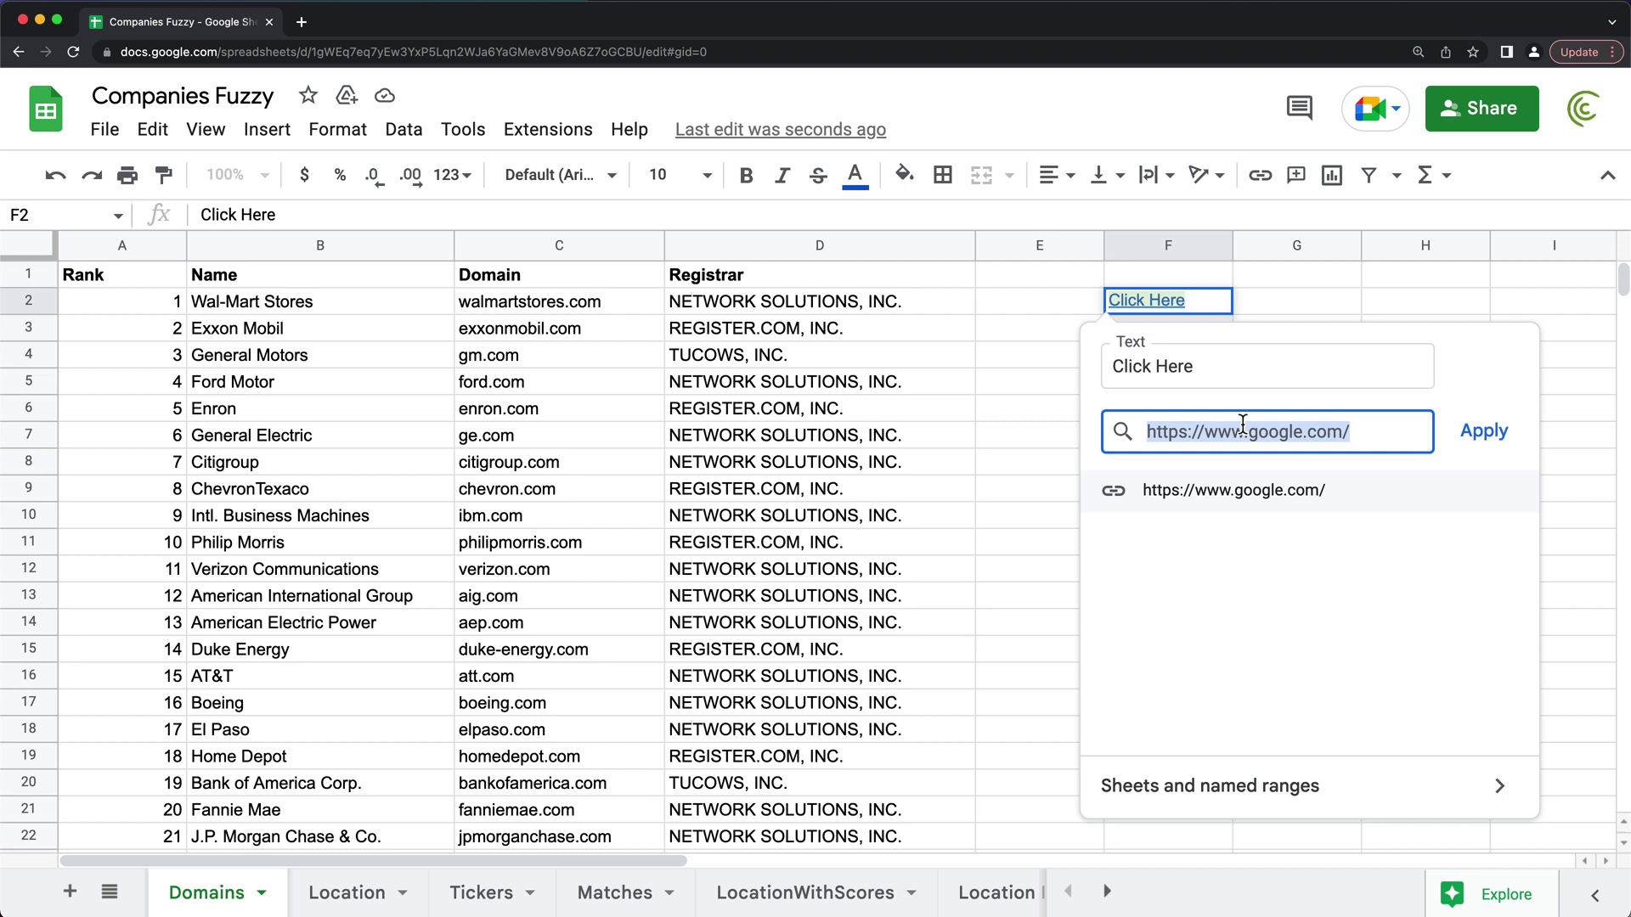
key(Escape)
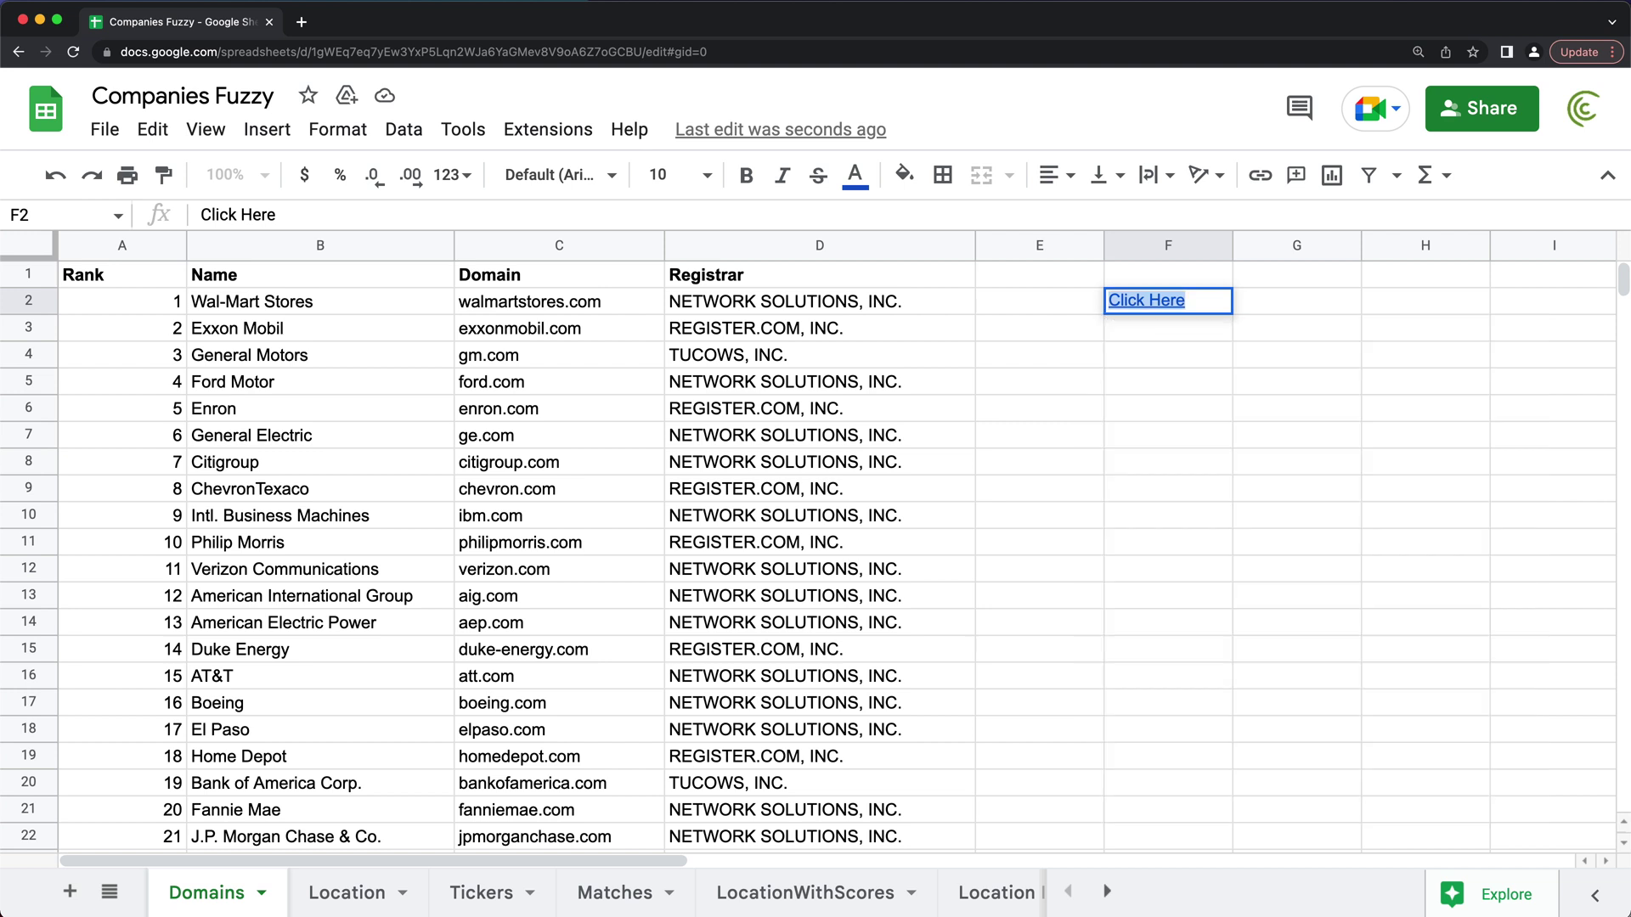
- After glancing at the Tickers sheet, enter 'Go to Tickers' in Domains cell F6
click(1068, 462)
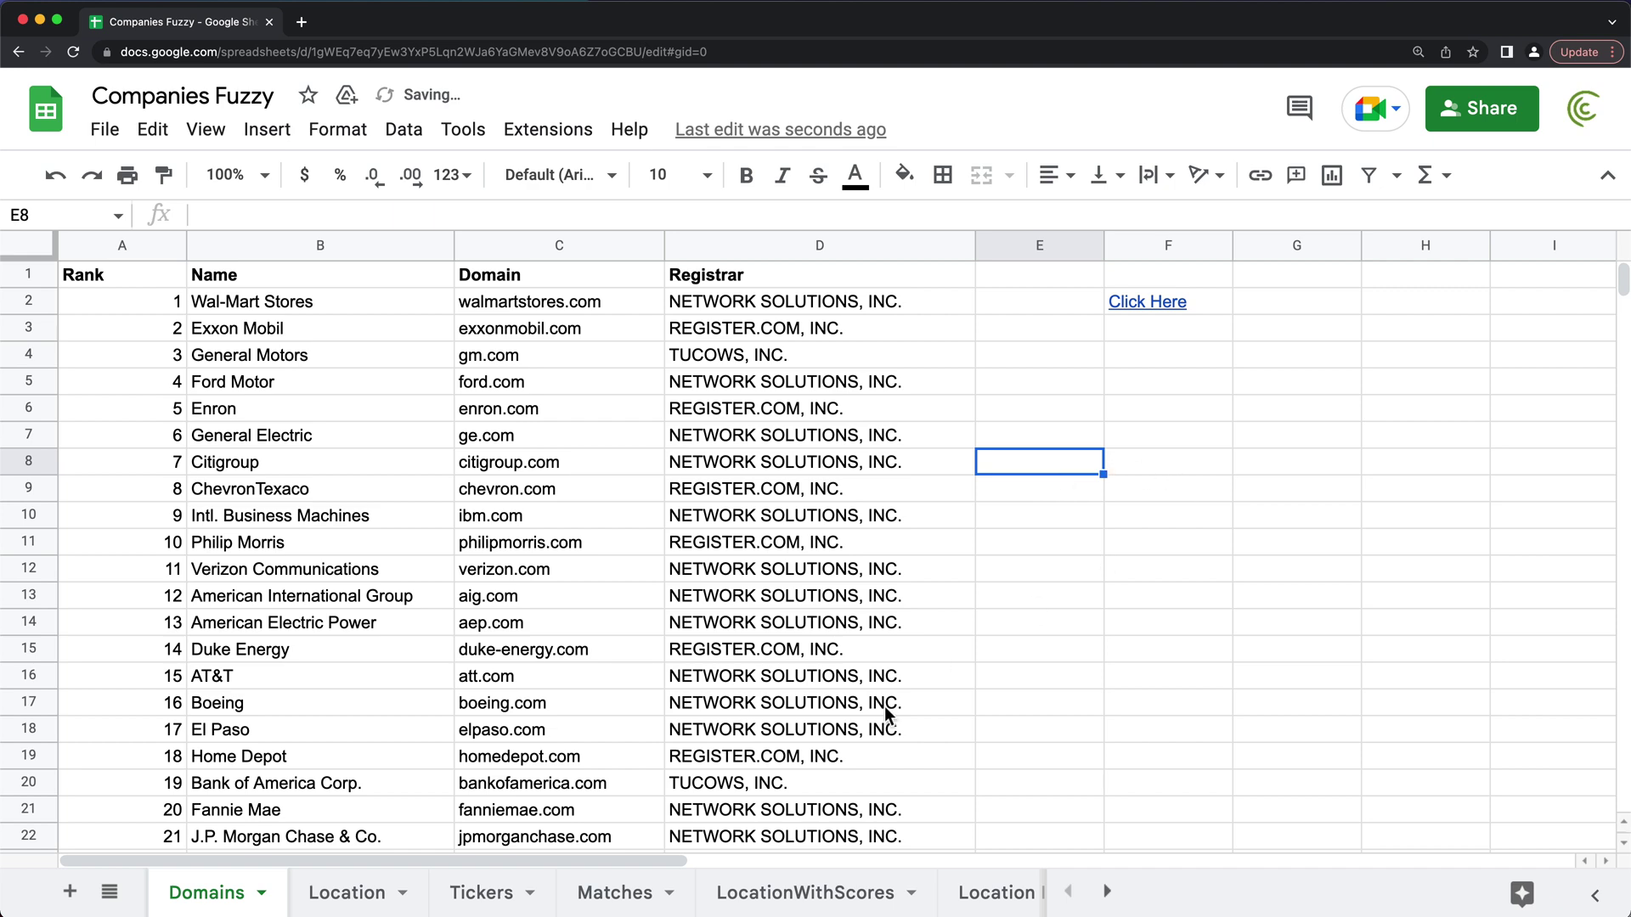
click(513, 895)
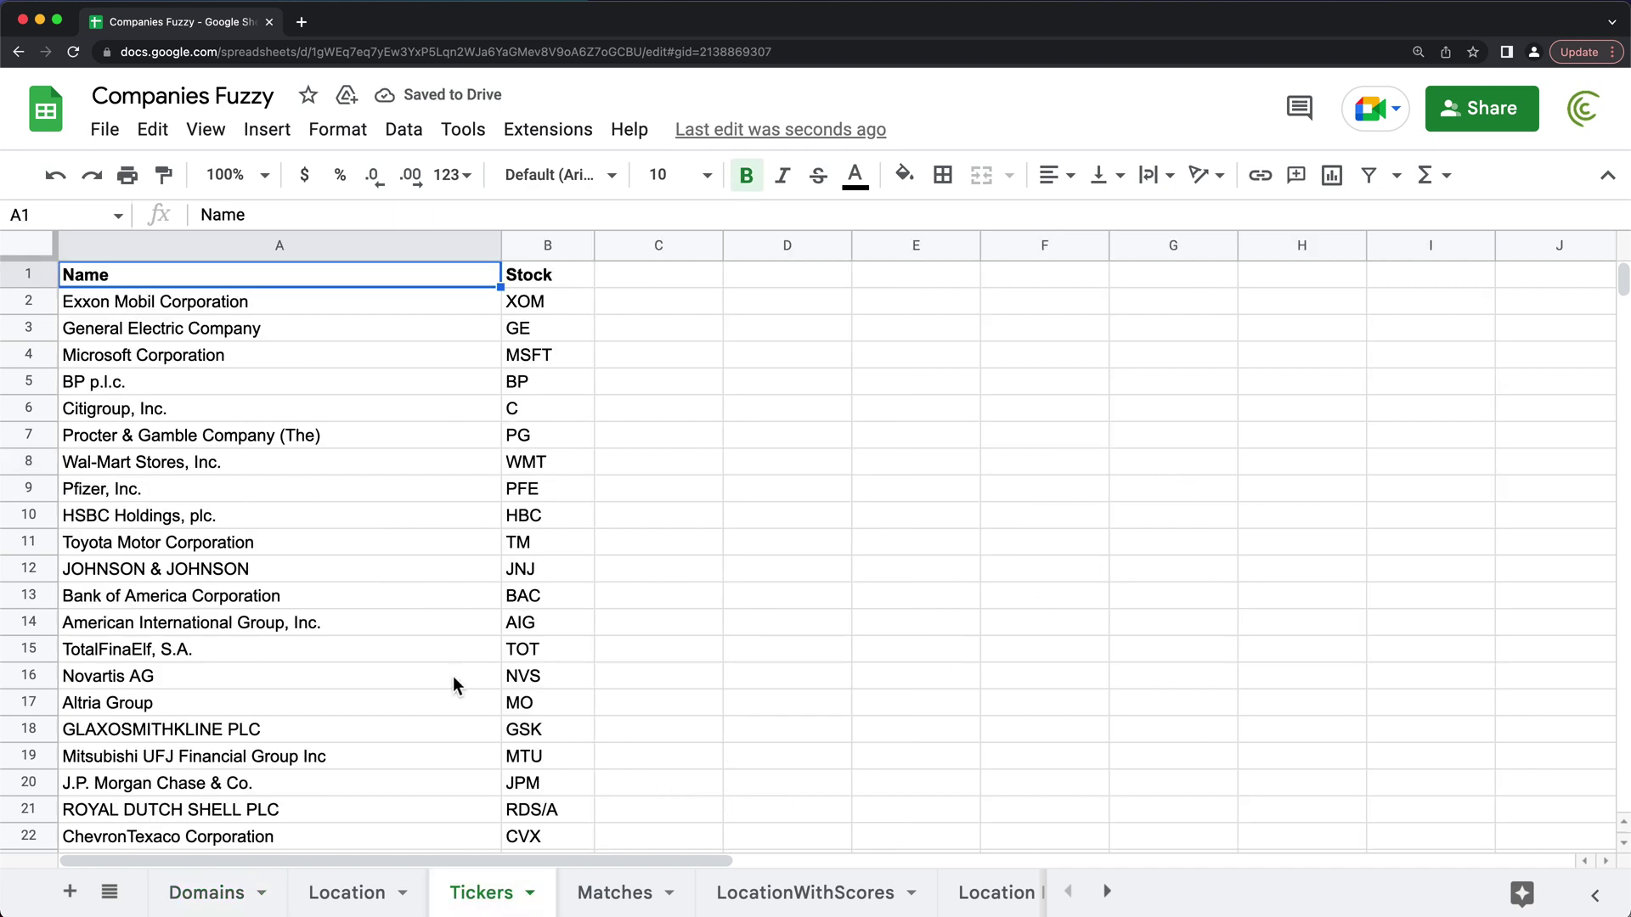
click(206, 892)
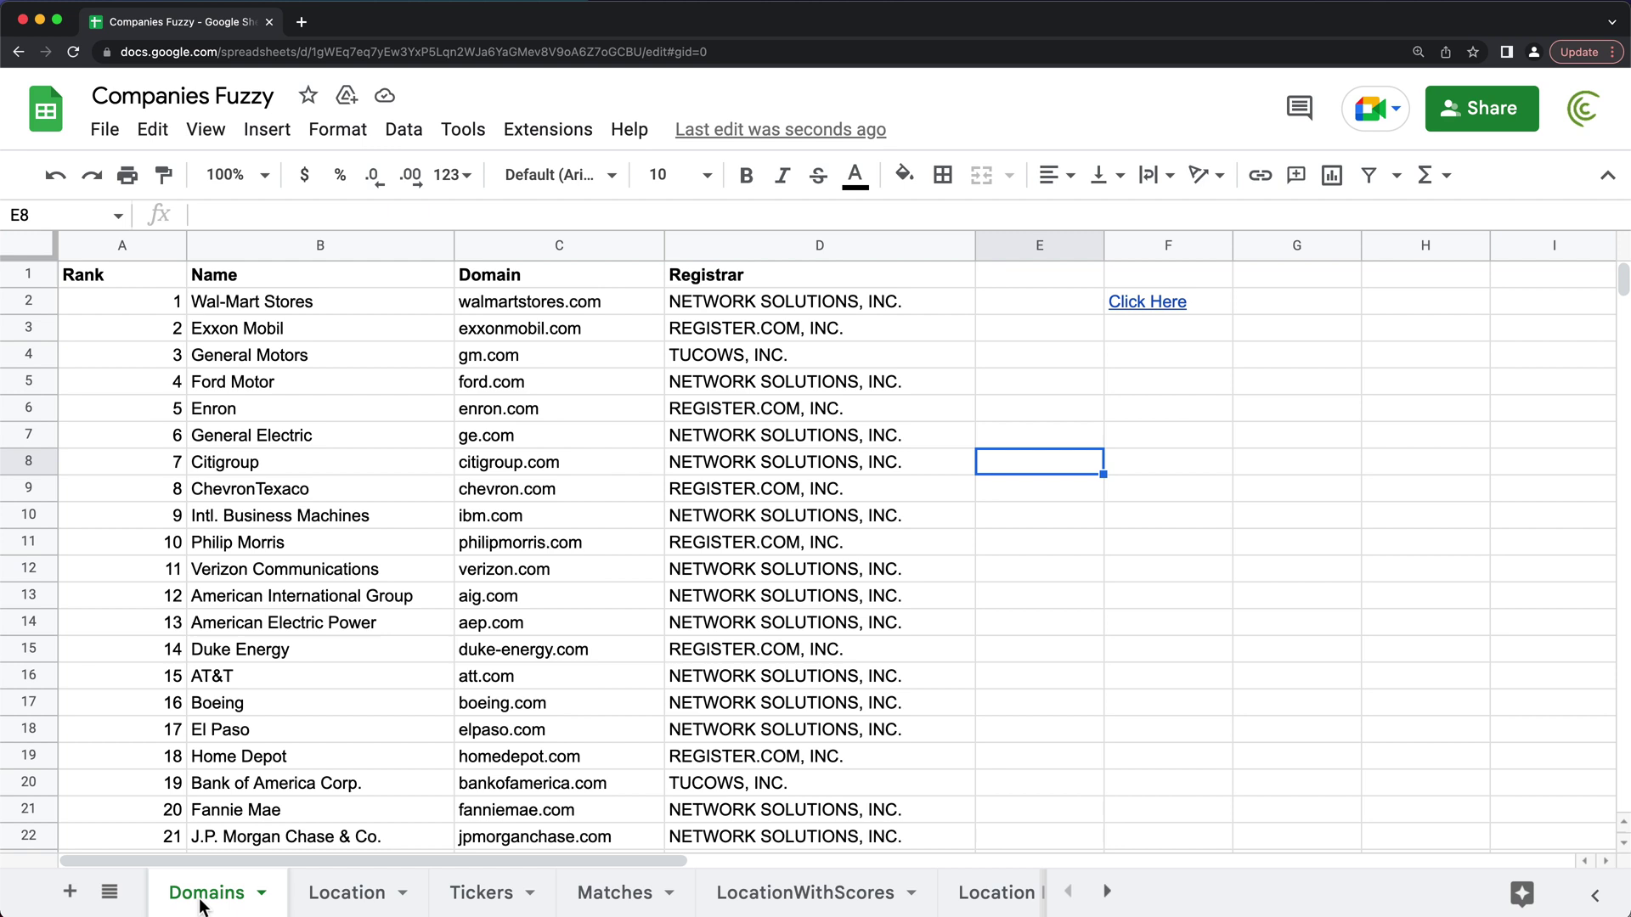
click(1159, 415)
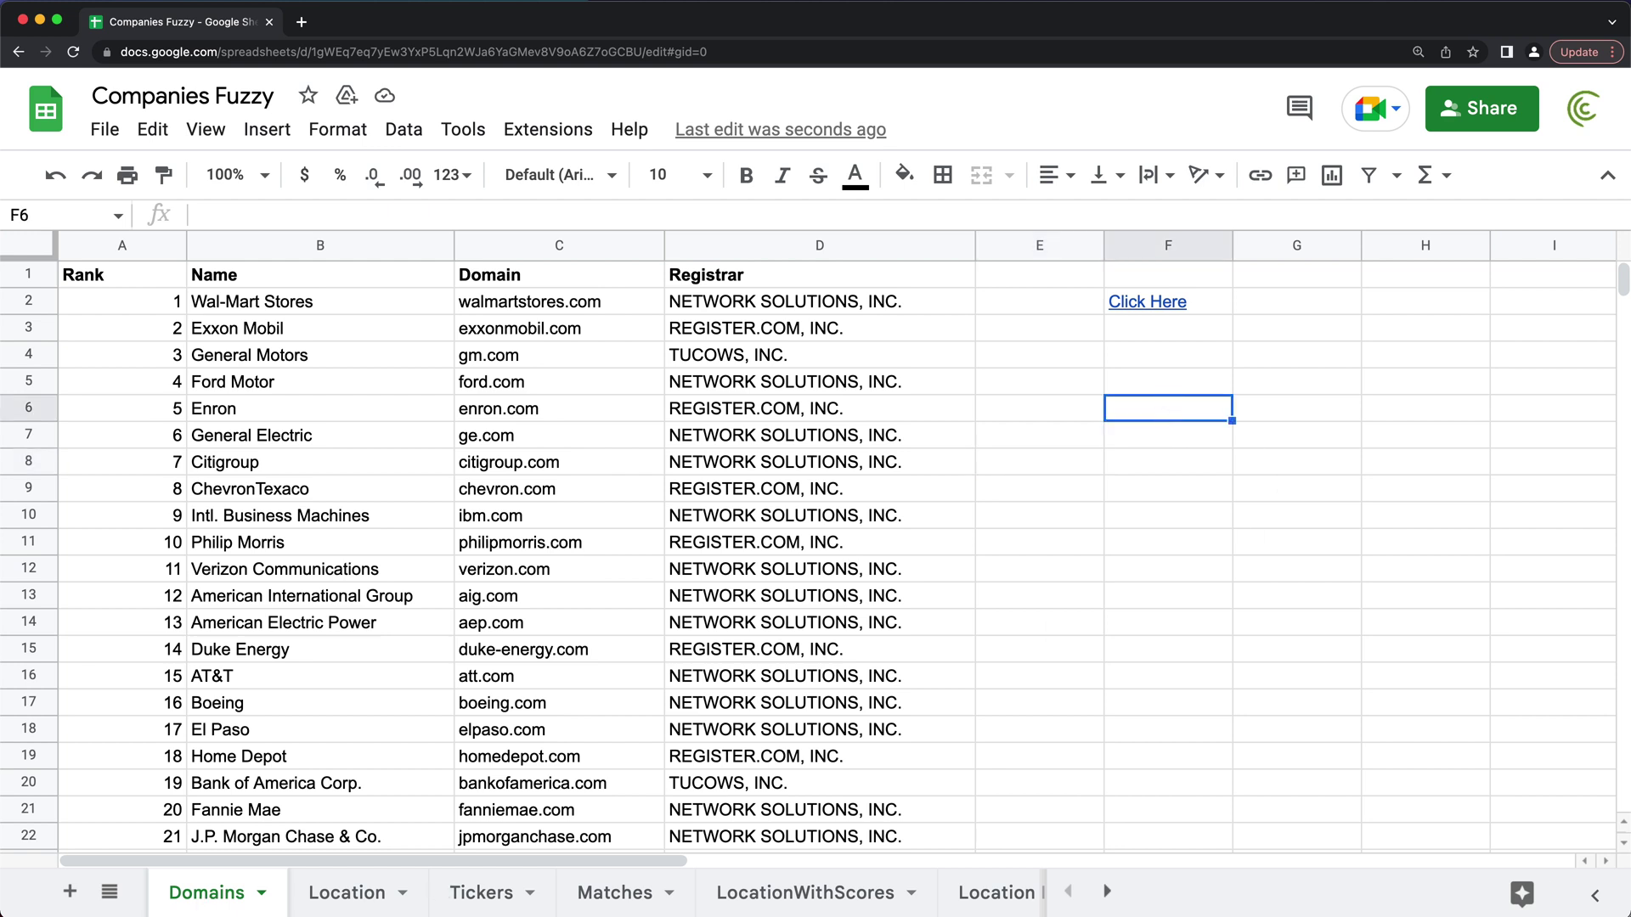
text(Go t)
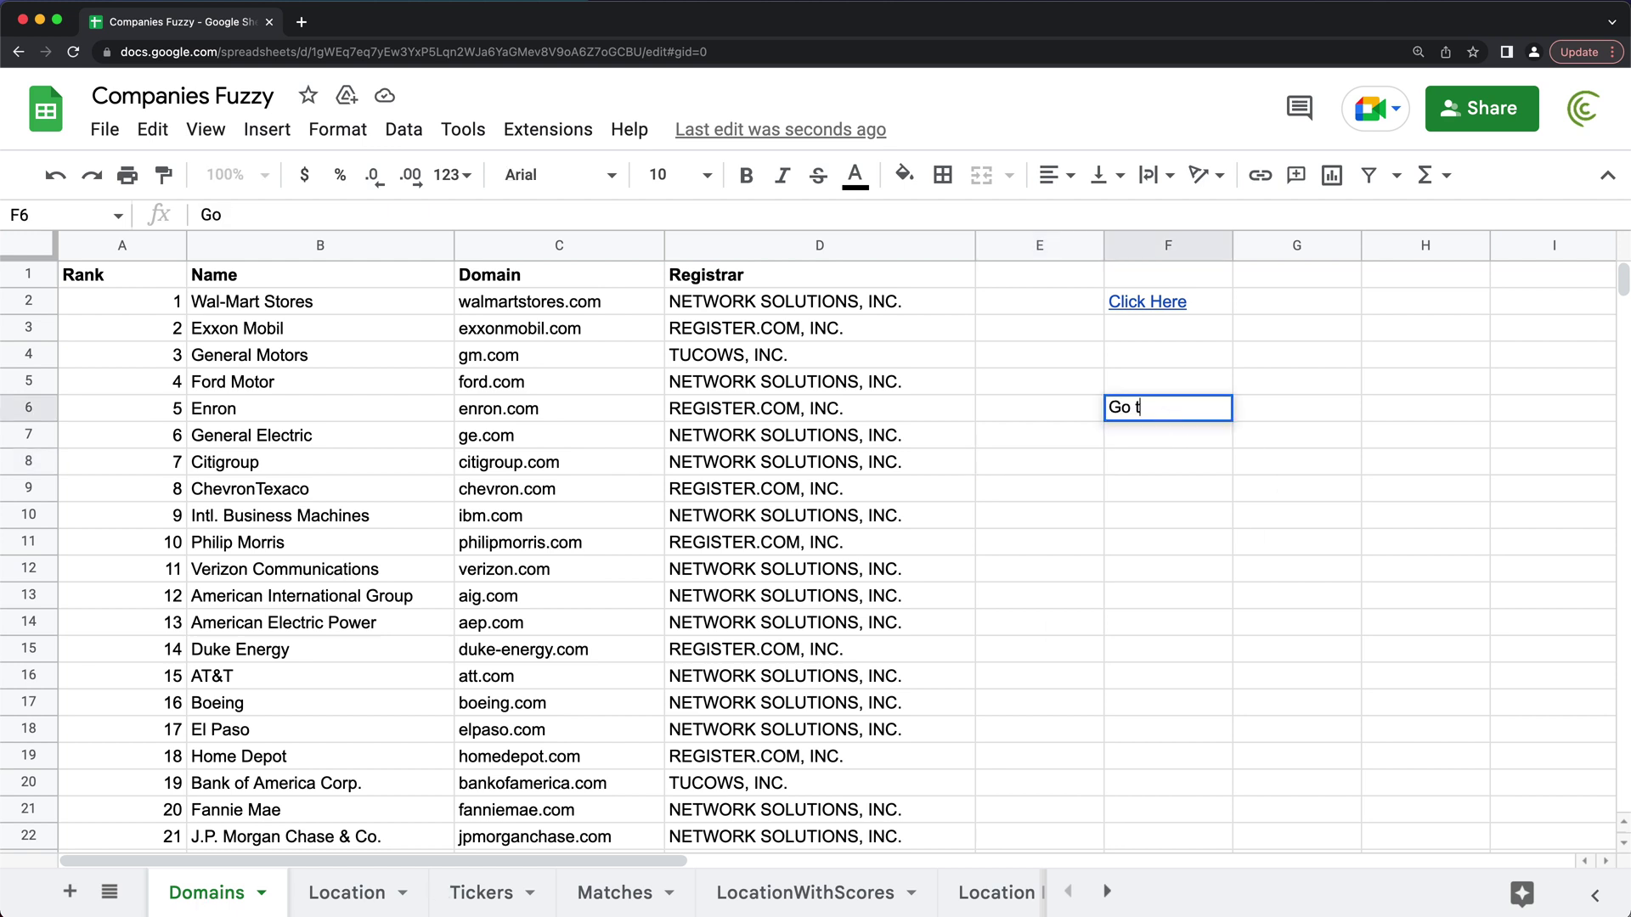
text(o Tickers)
key(Return)
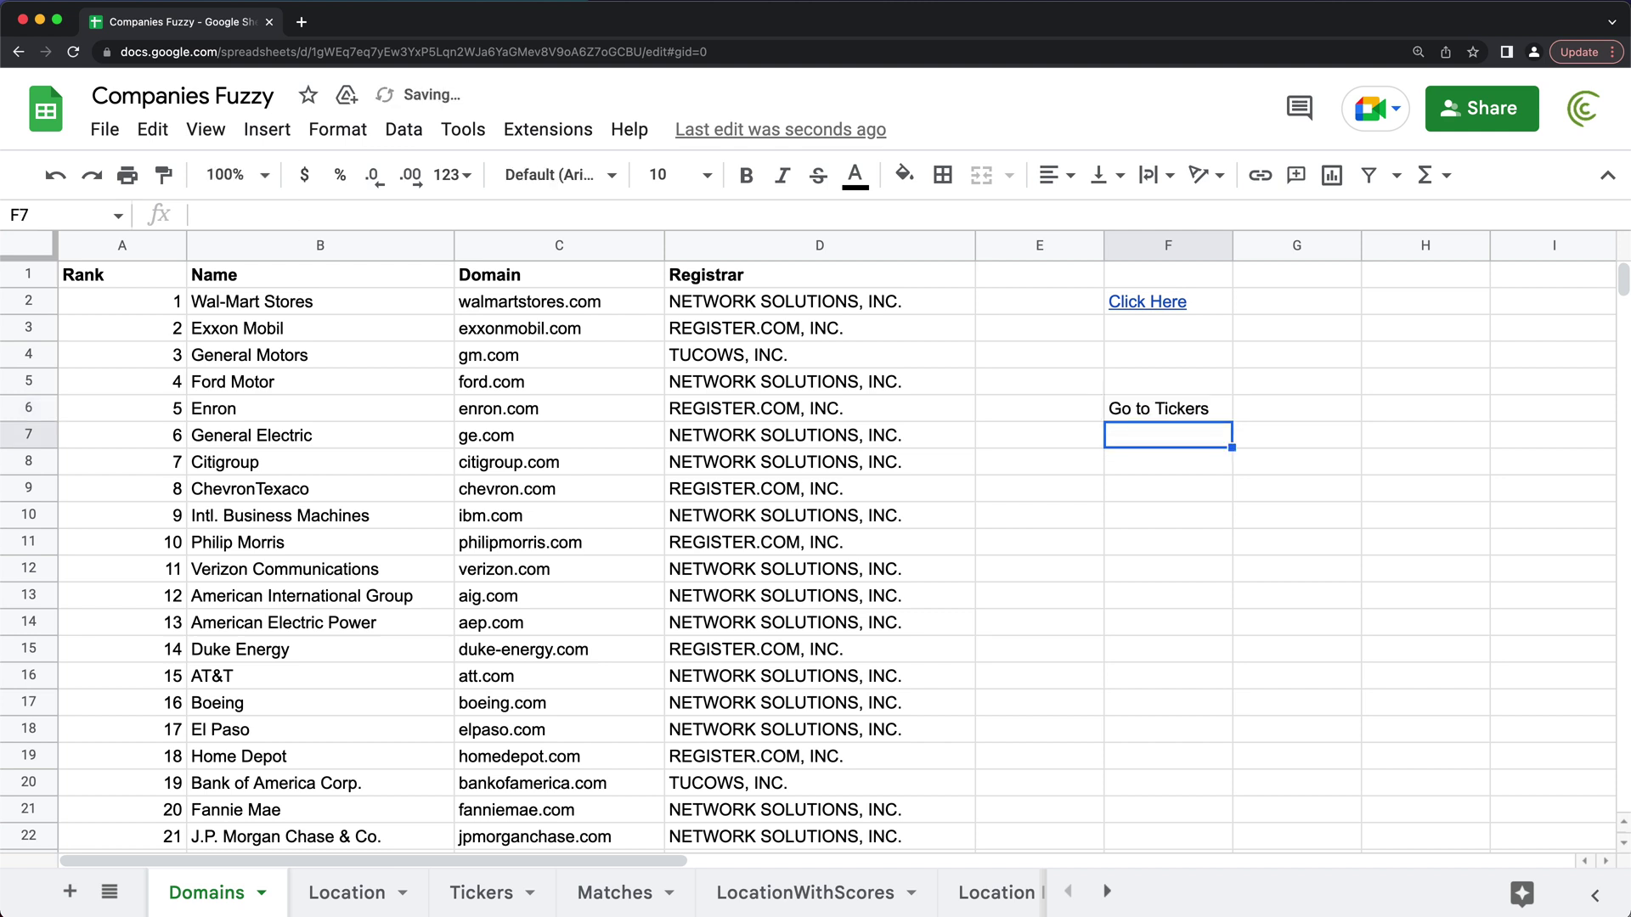
click(1134, 414)
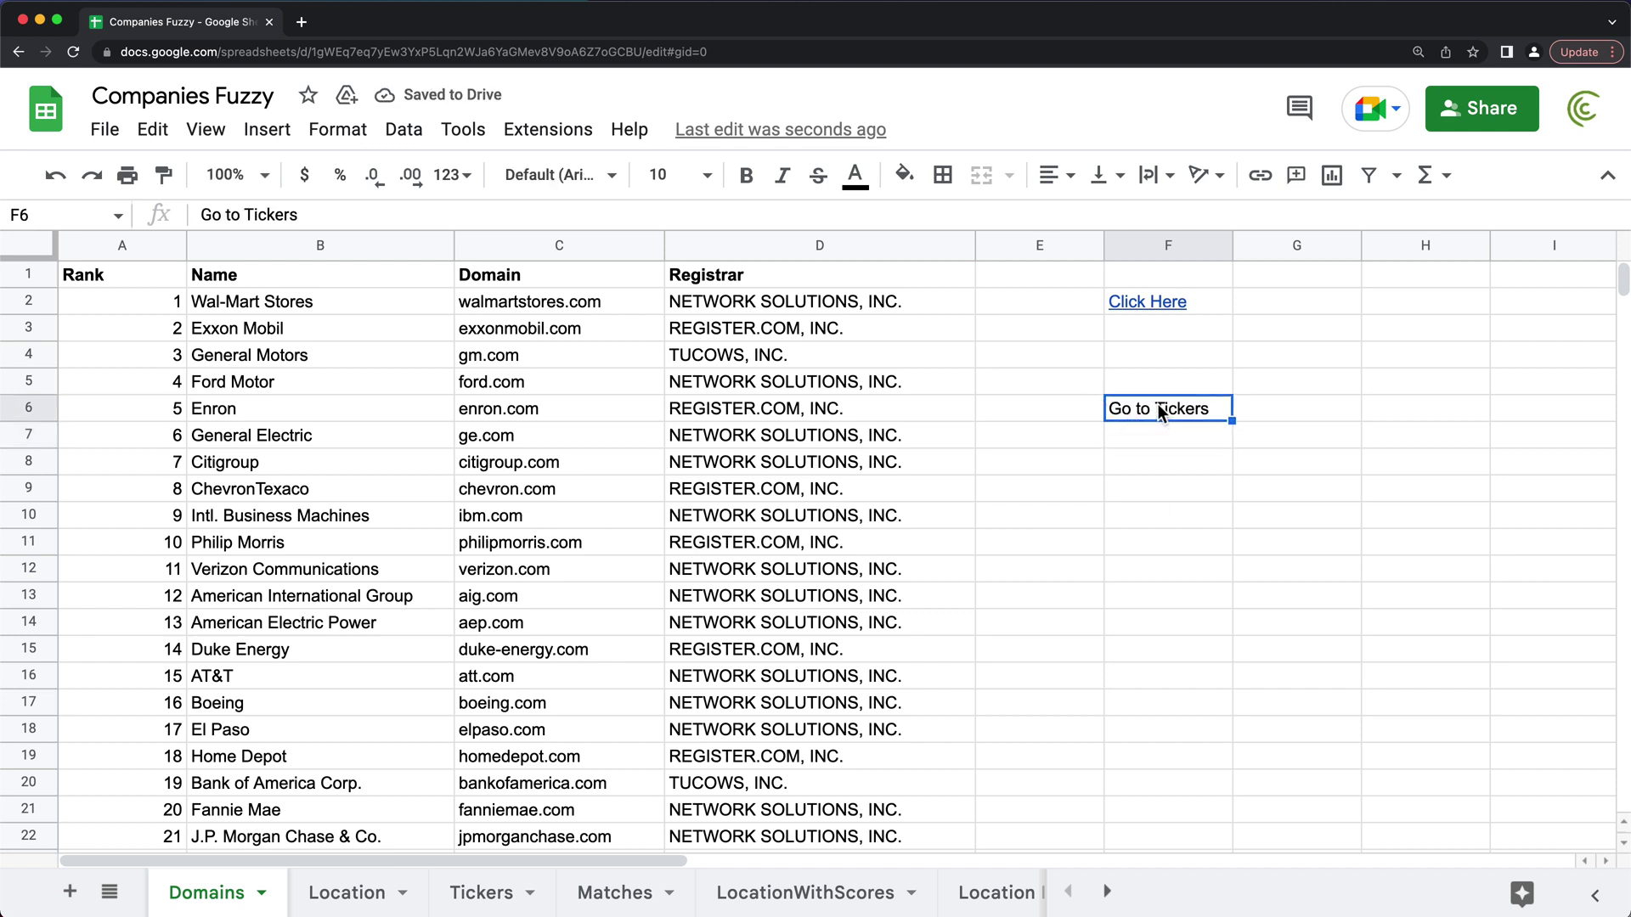
- Link 'Go to Tickers' in F6 to the Tickers sheet and follow it to confirm
right_click(1144, 411)
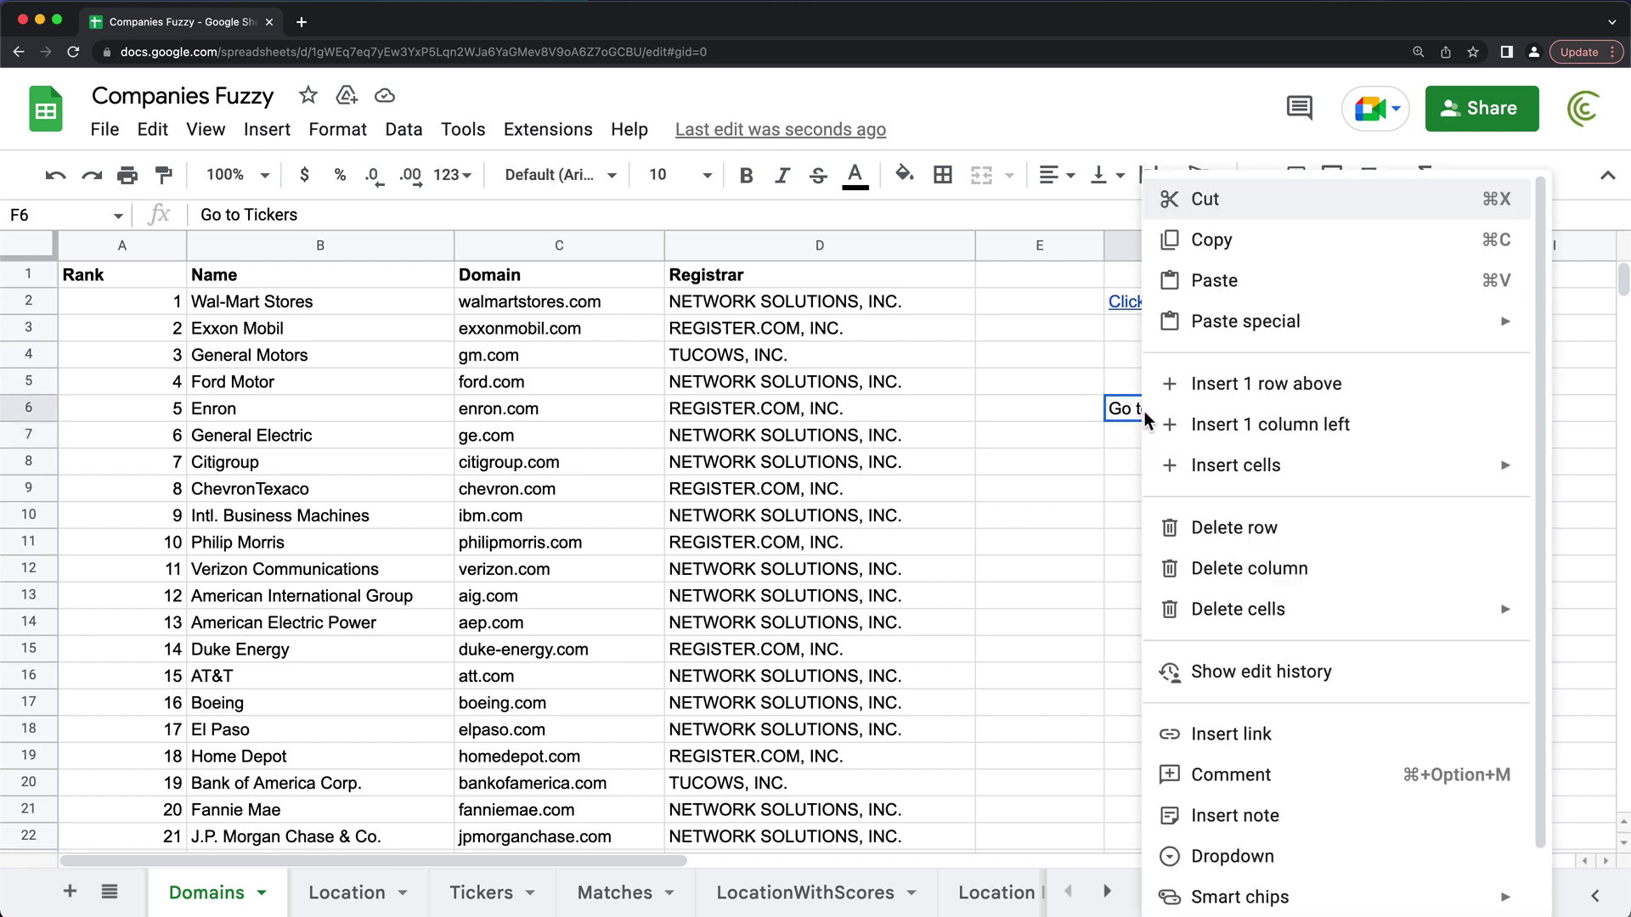
click(1254, 739)
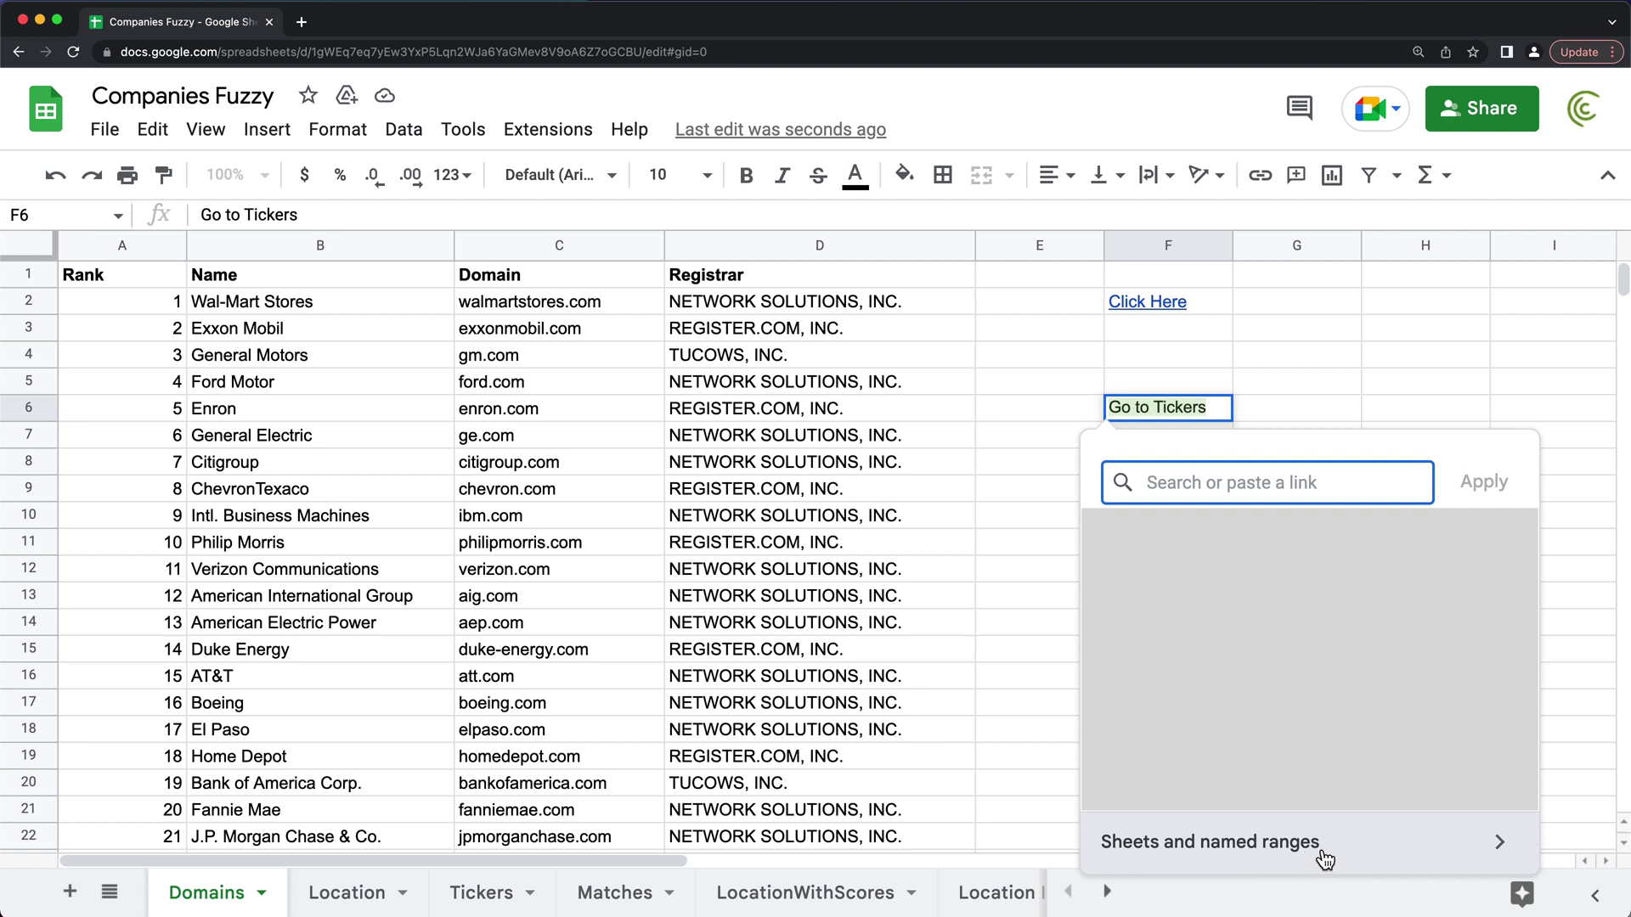
click(1323, 857)
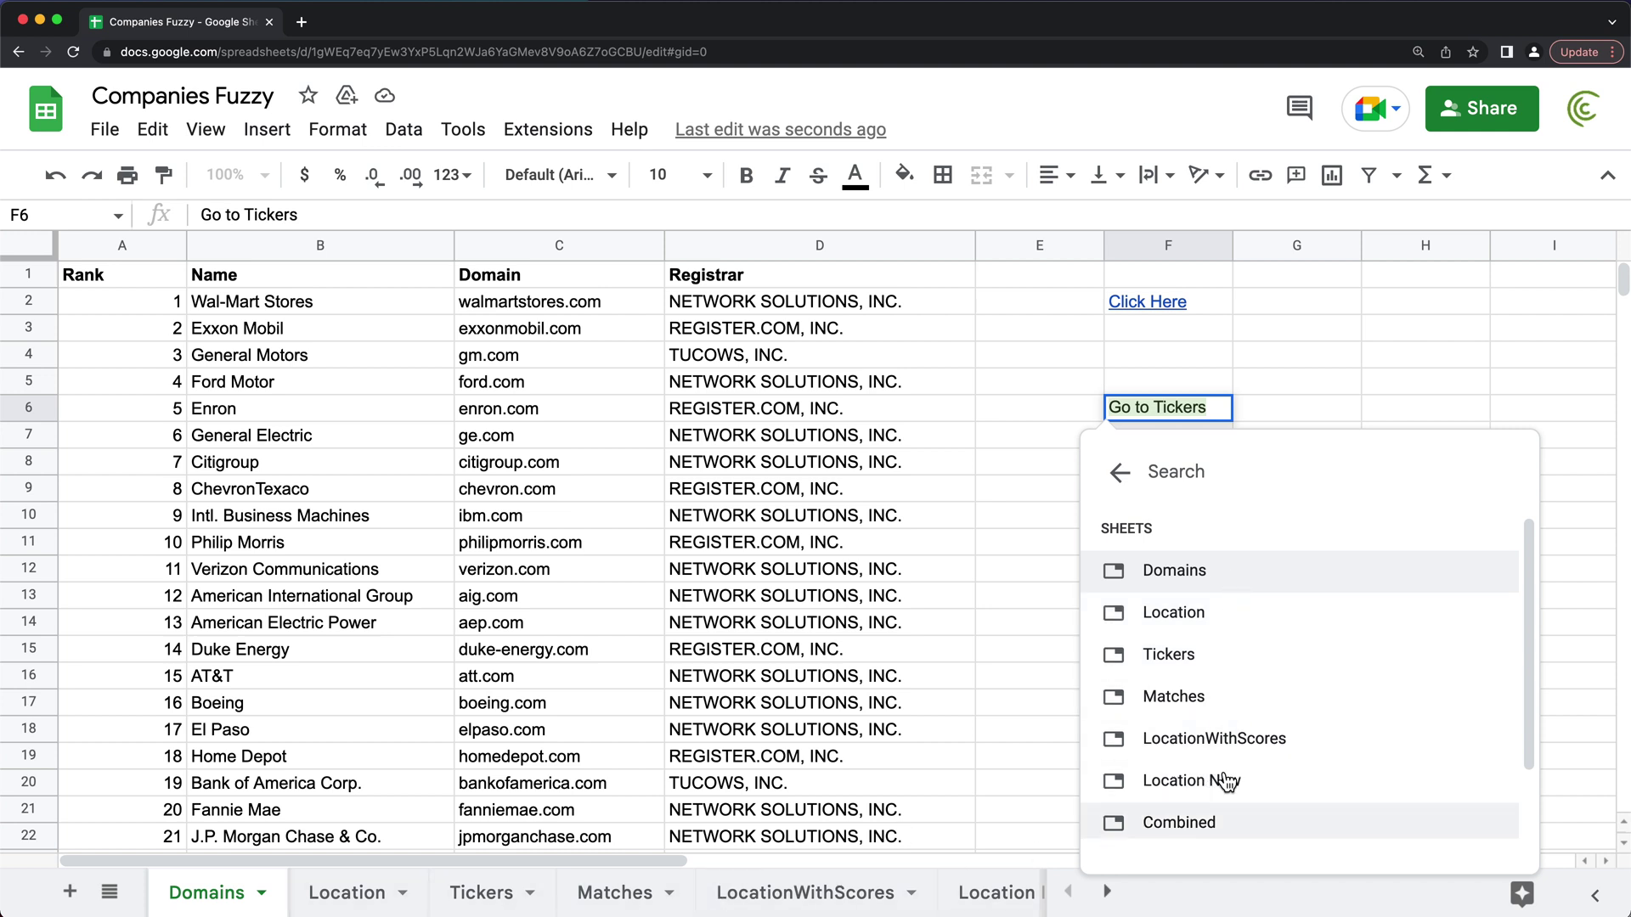
click(1175, 665)
click(1195, 538)
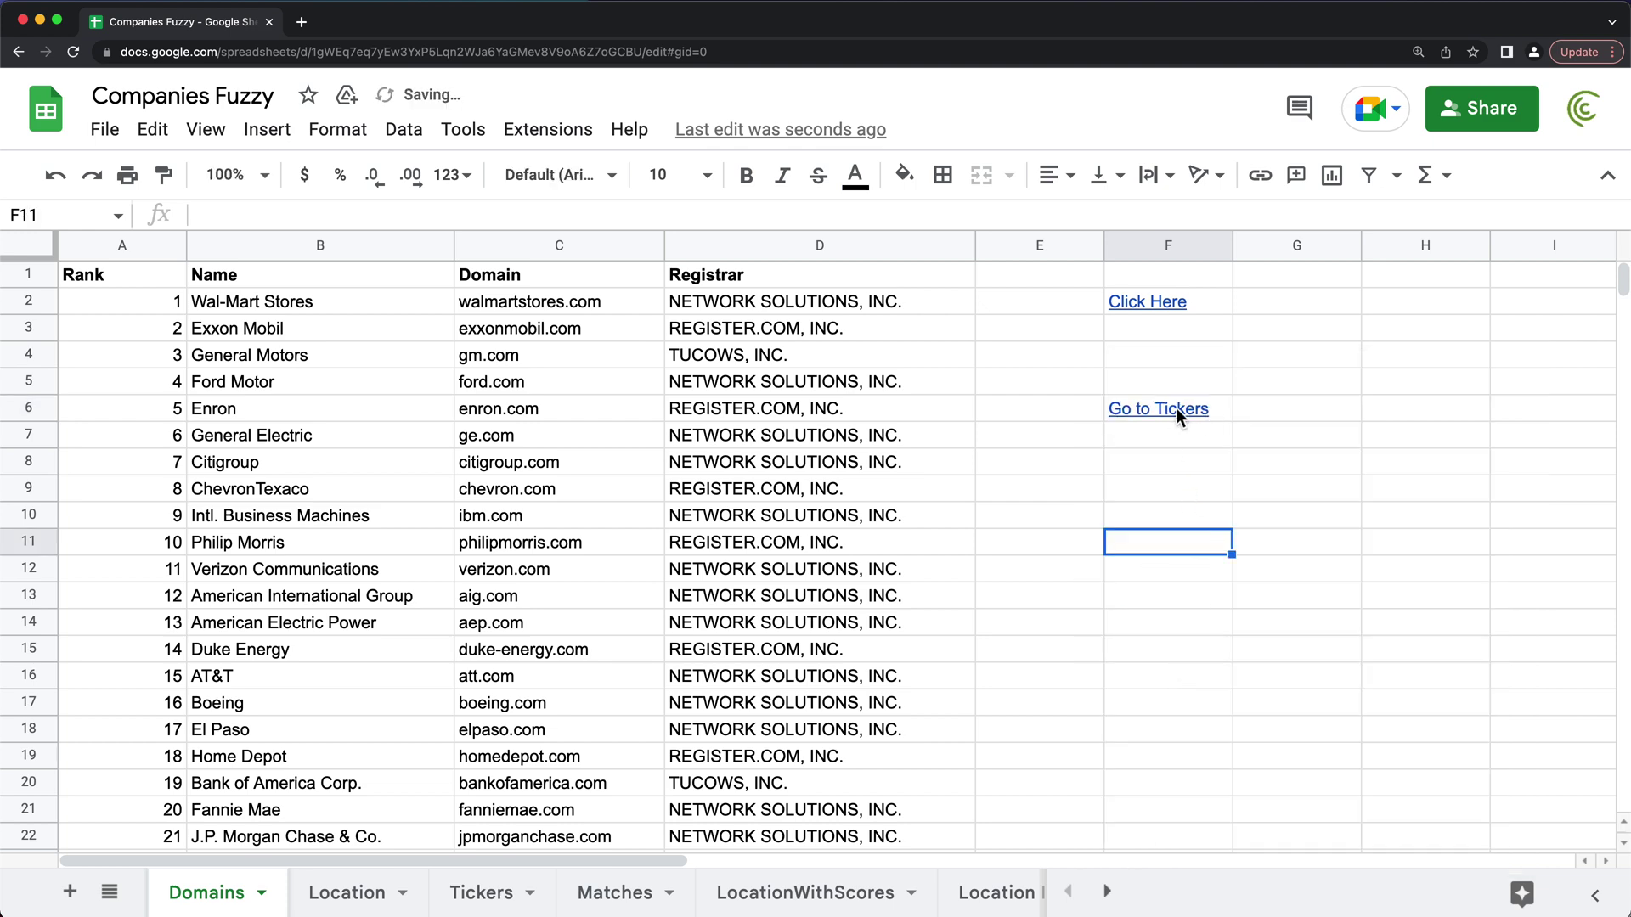
click(1176, 407)
click(1215, 457)
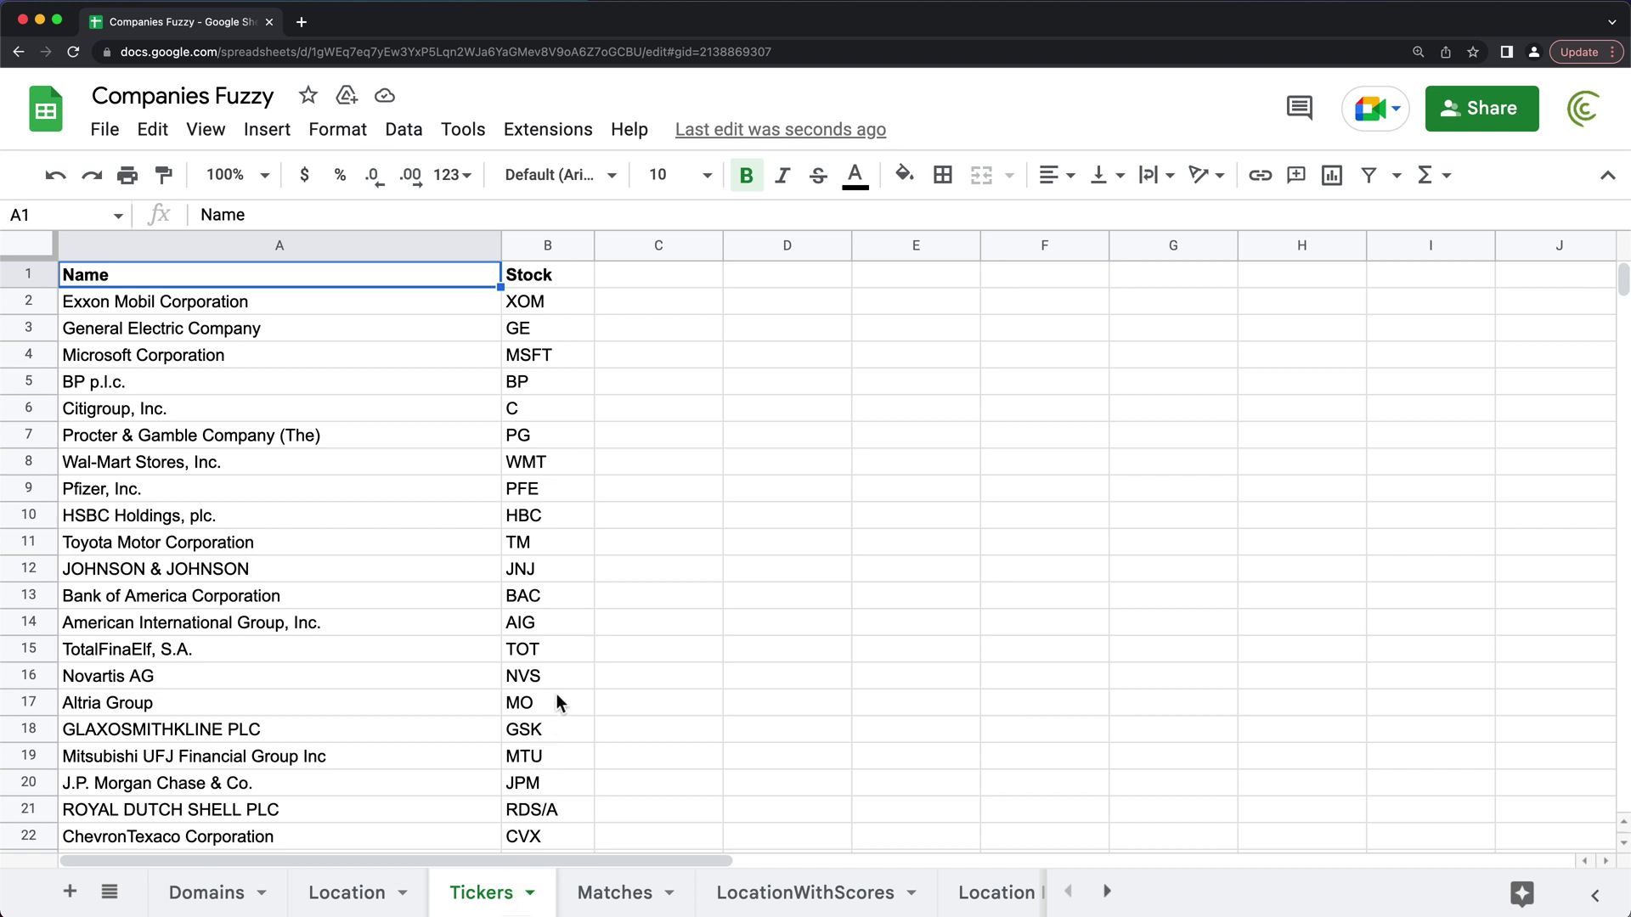
- Back on Domains, edit the F6 link and choose 'Select a range of cells to link'
click(206, 899)
mouse_move(1277, 441)
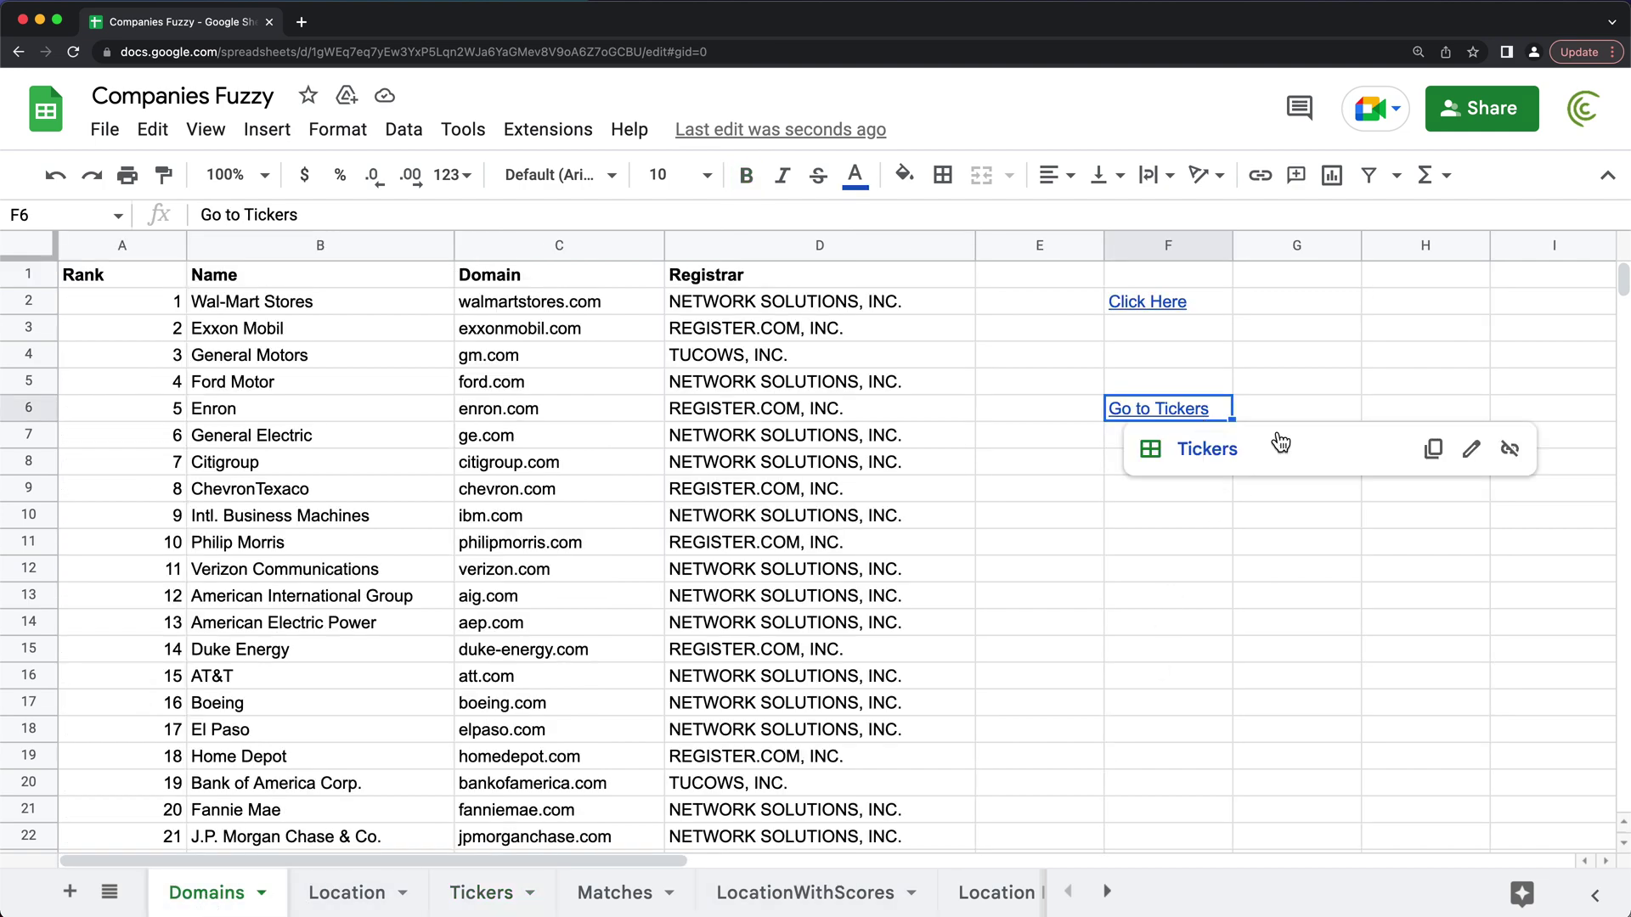
click(1480, 459)
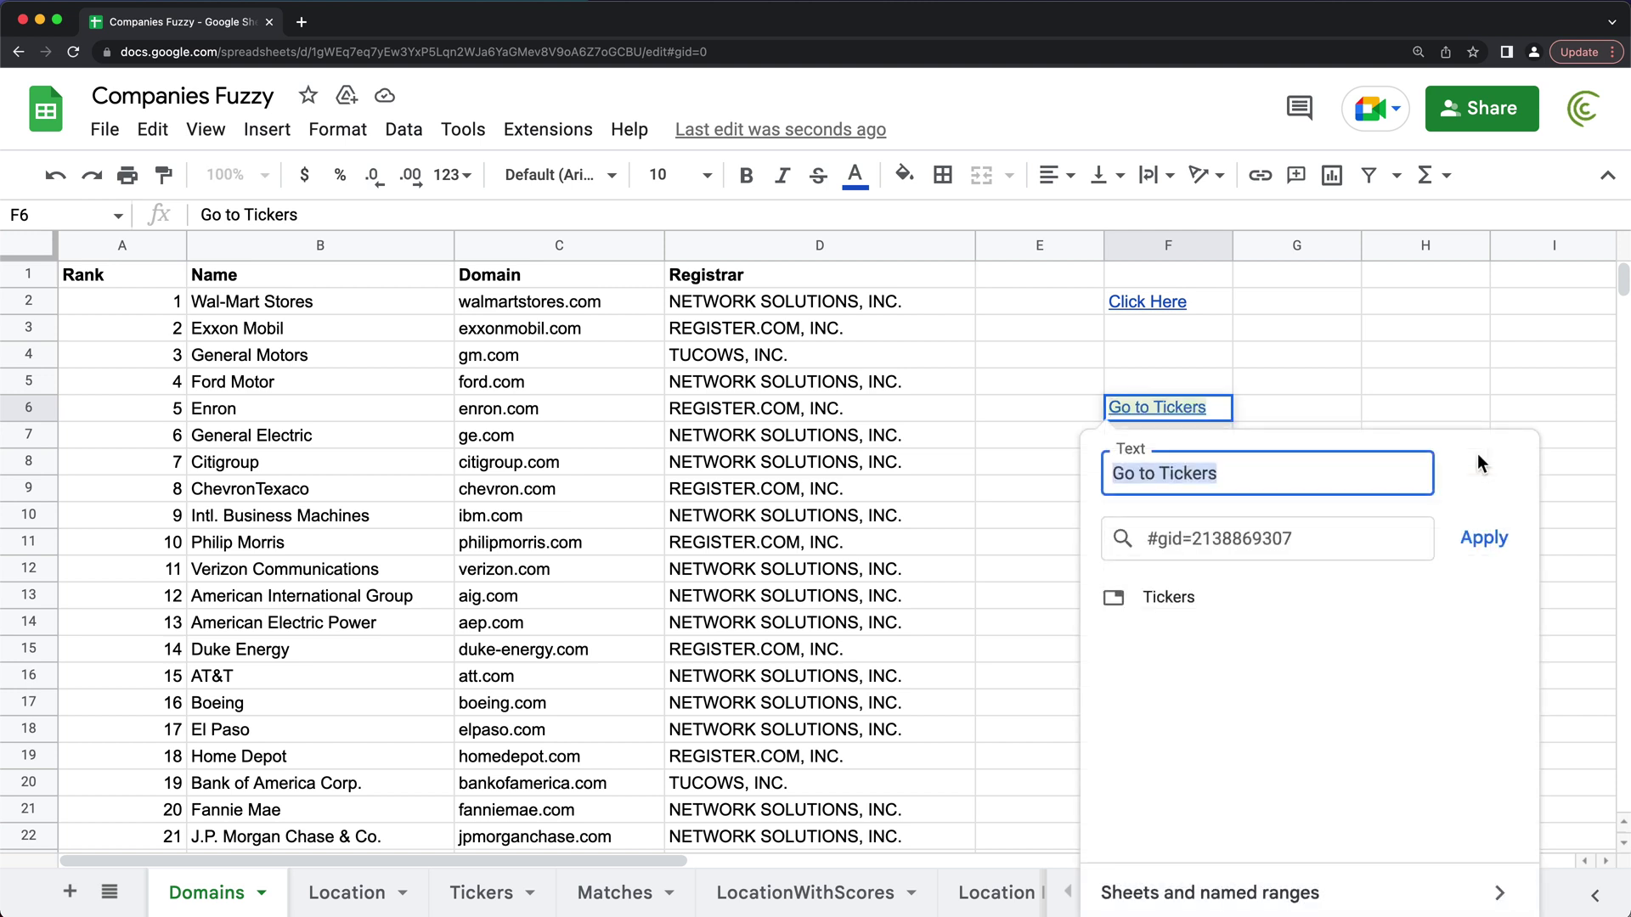
click(1224, 906)
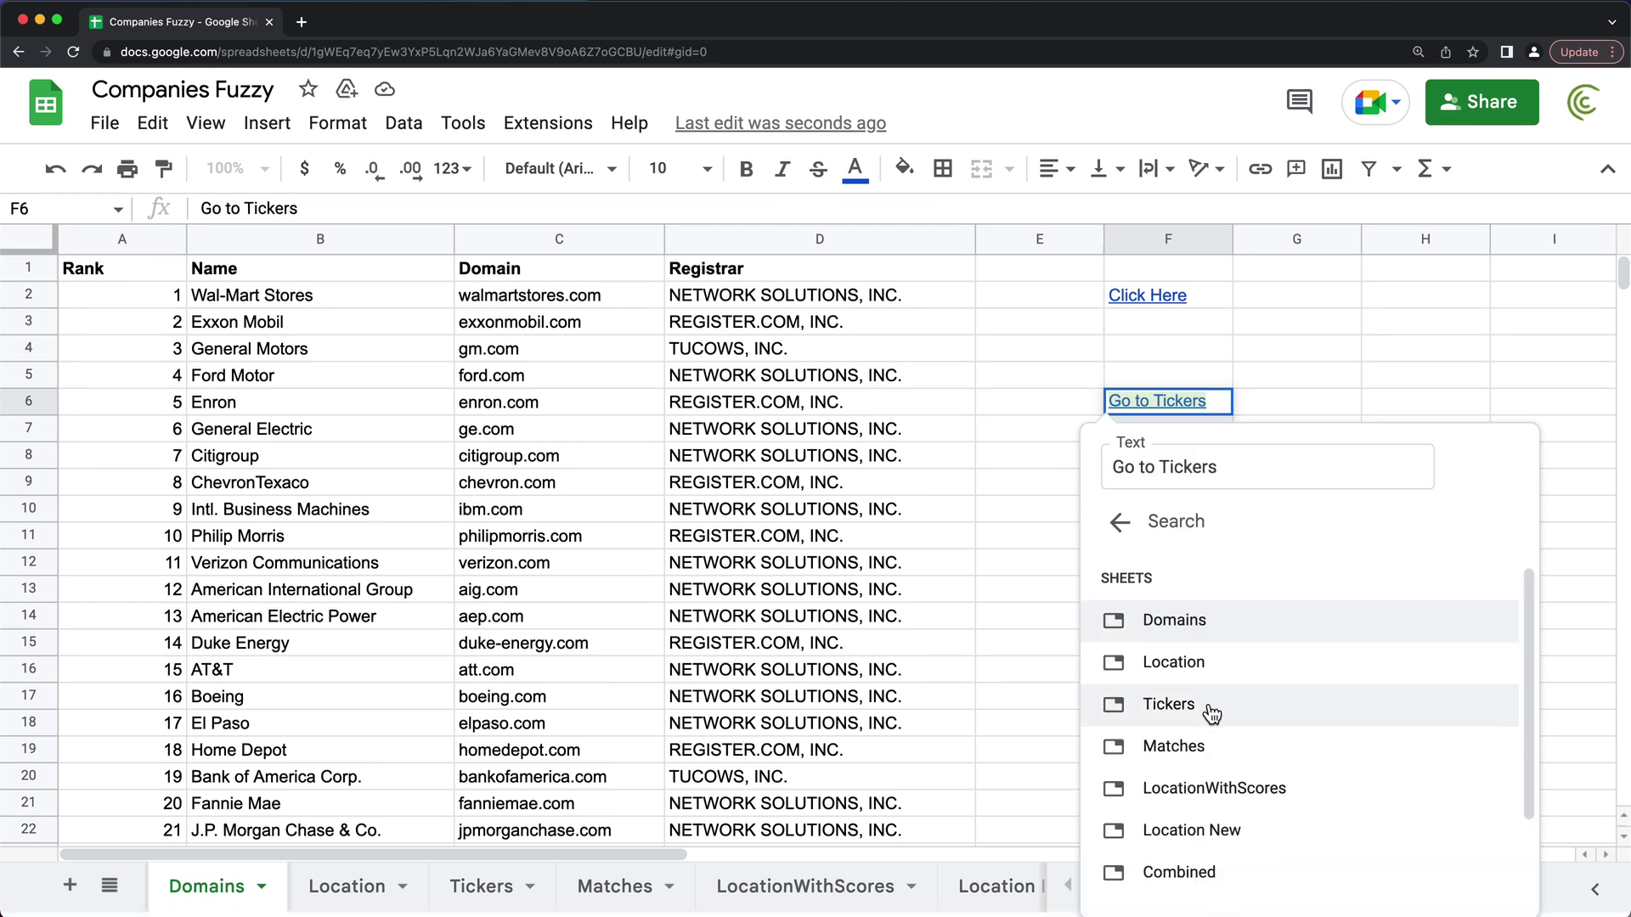
scroll(1219, 705, down, 2)
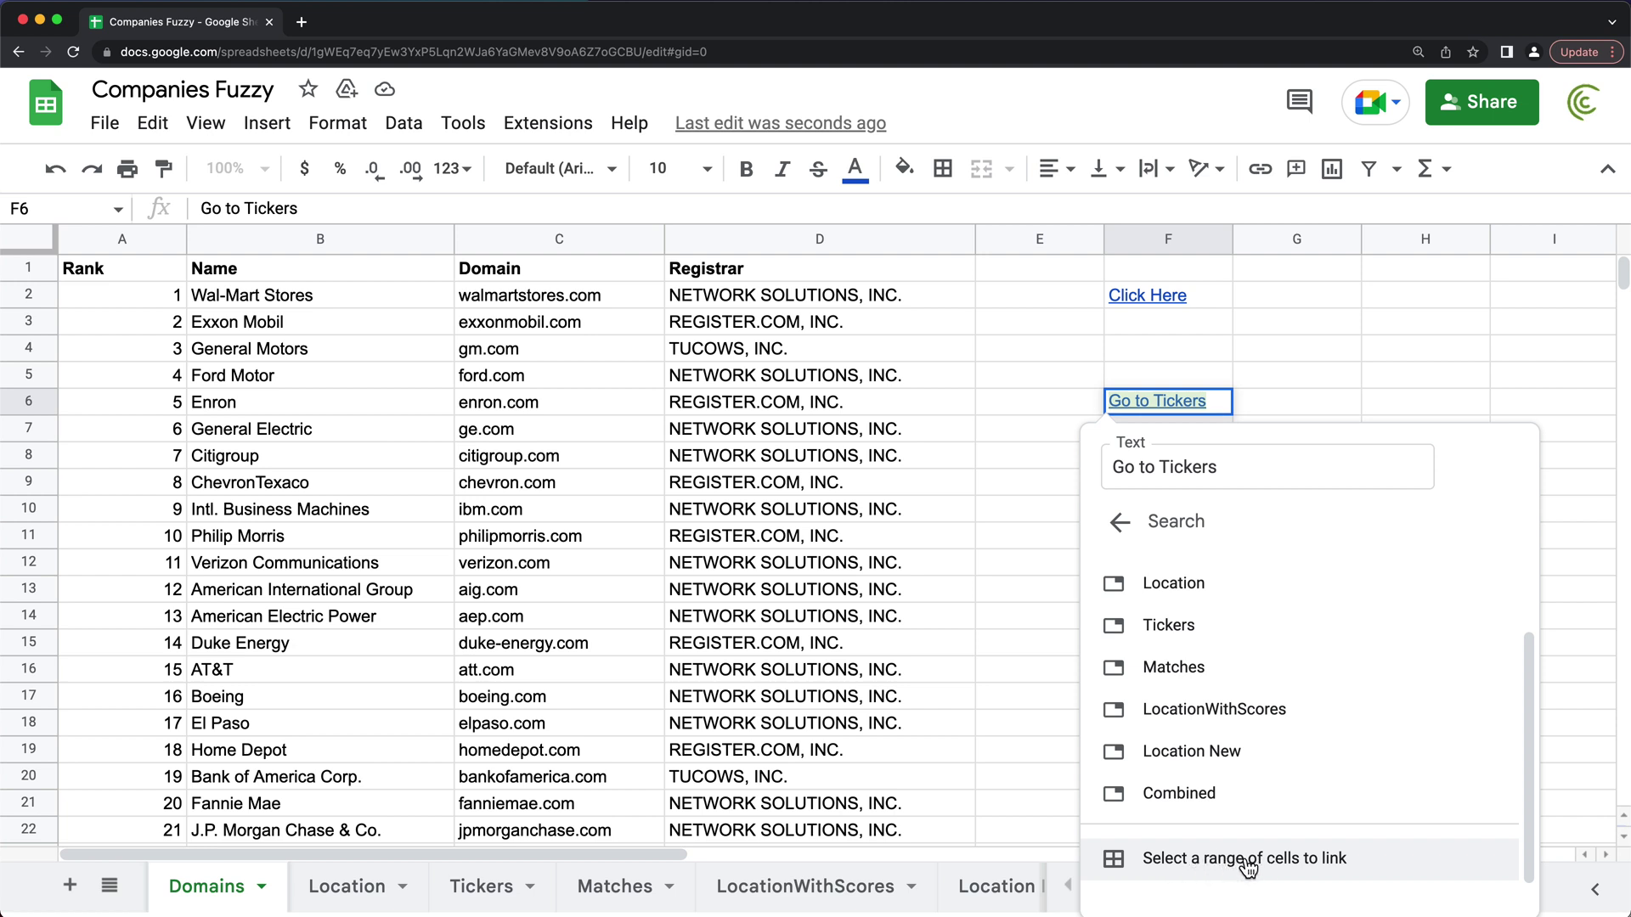
click(1245, 860)
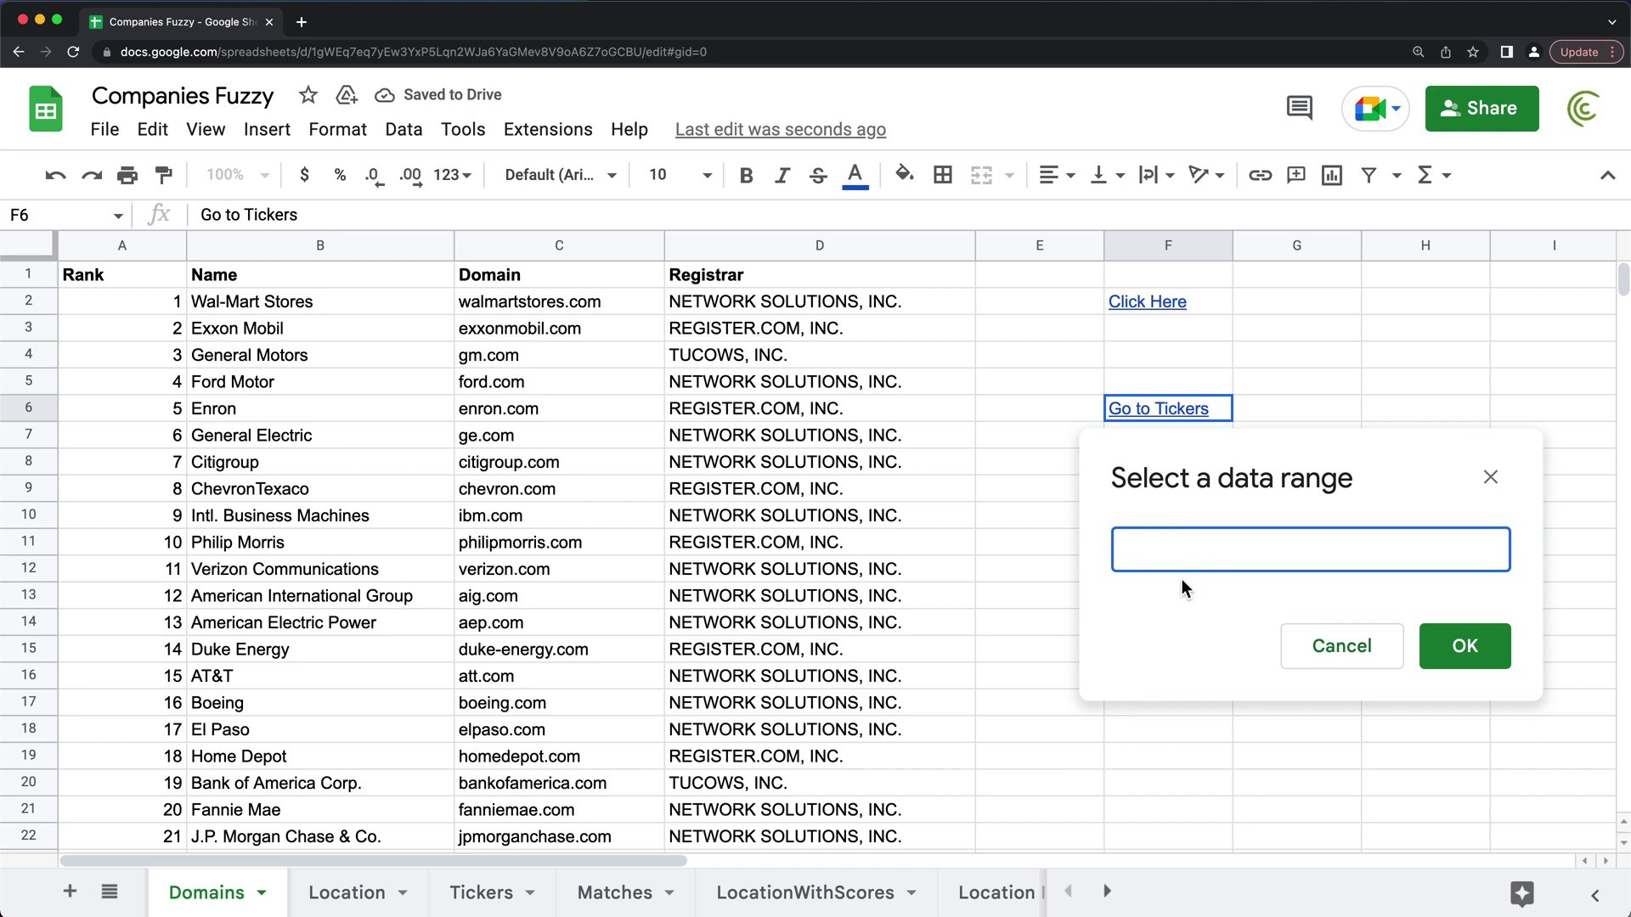
- Select the Tickers range B171:B183 (AET to IMI) as the link target and confirm
click(490, 900)
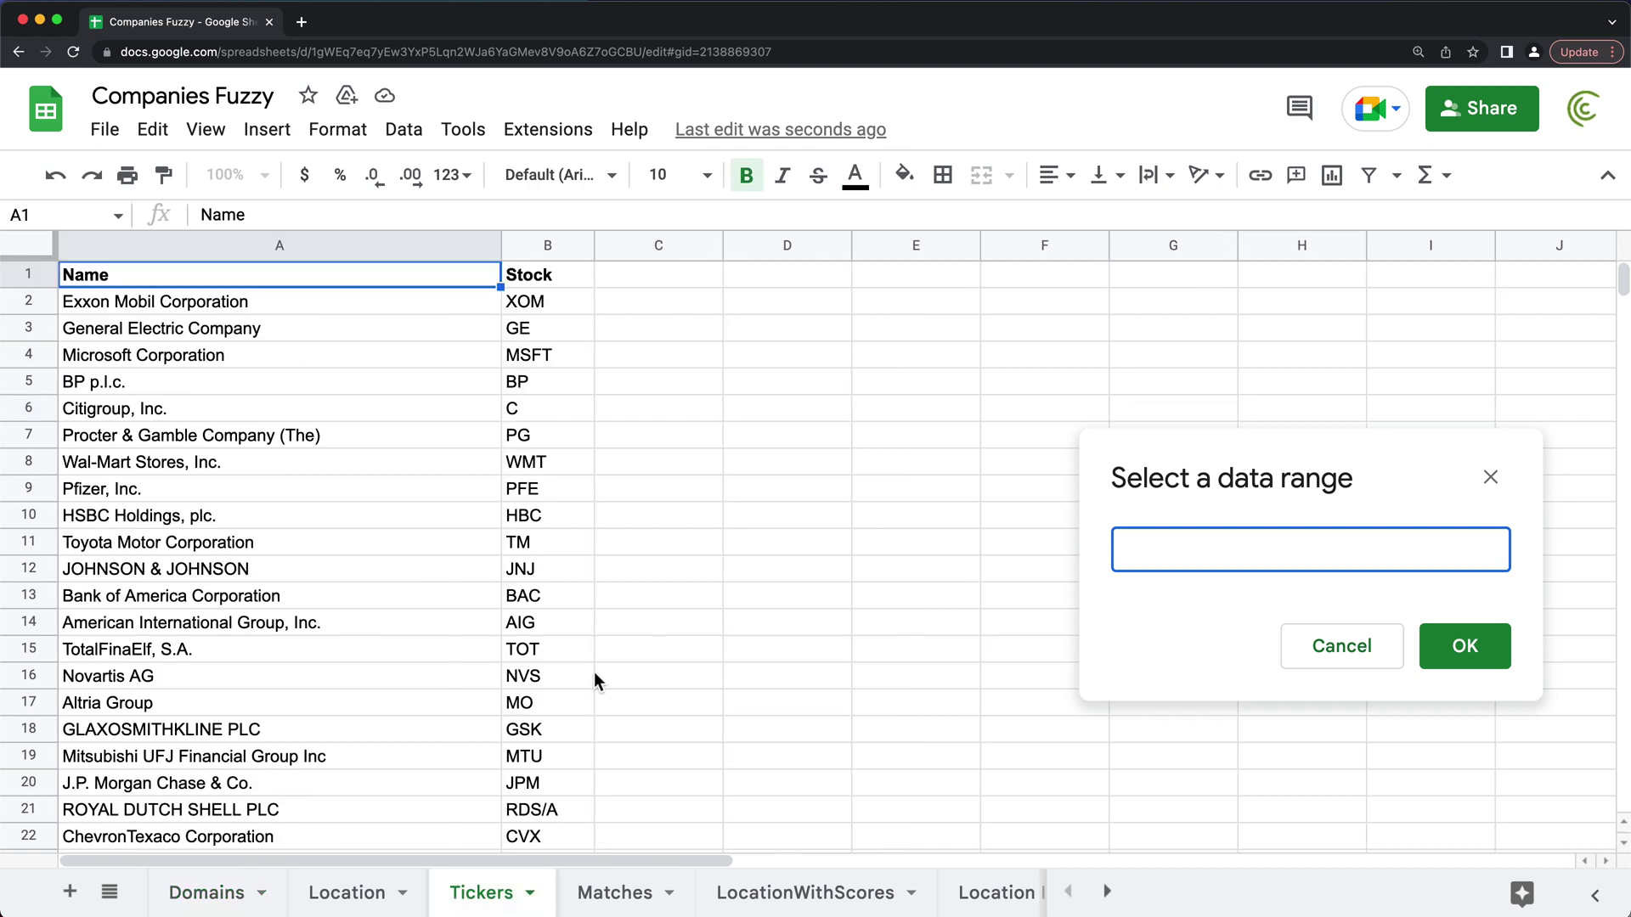
click(541, 649)
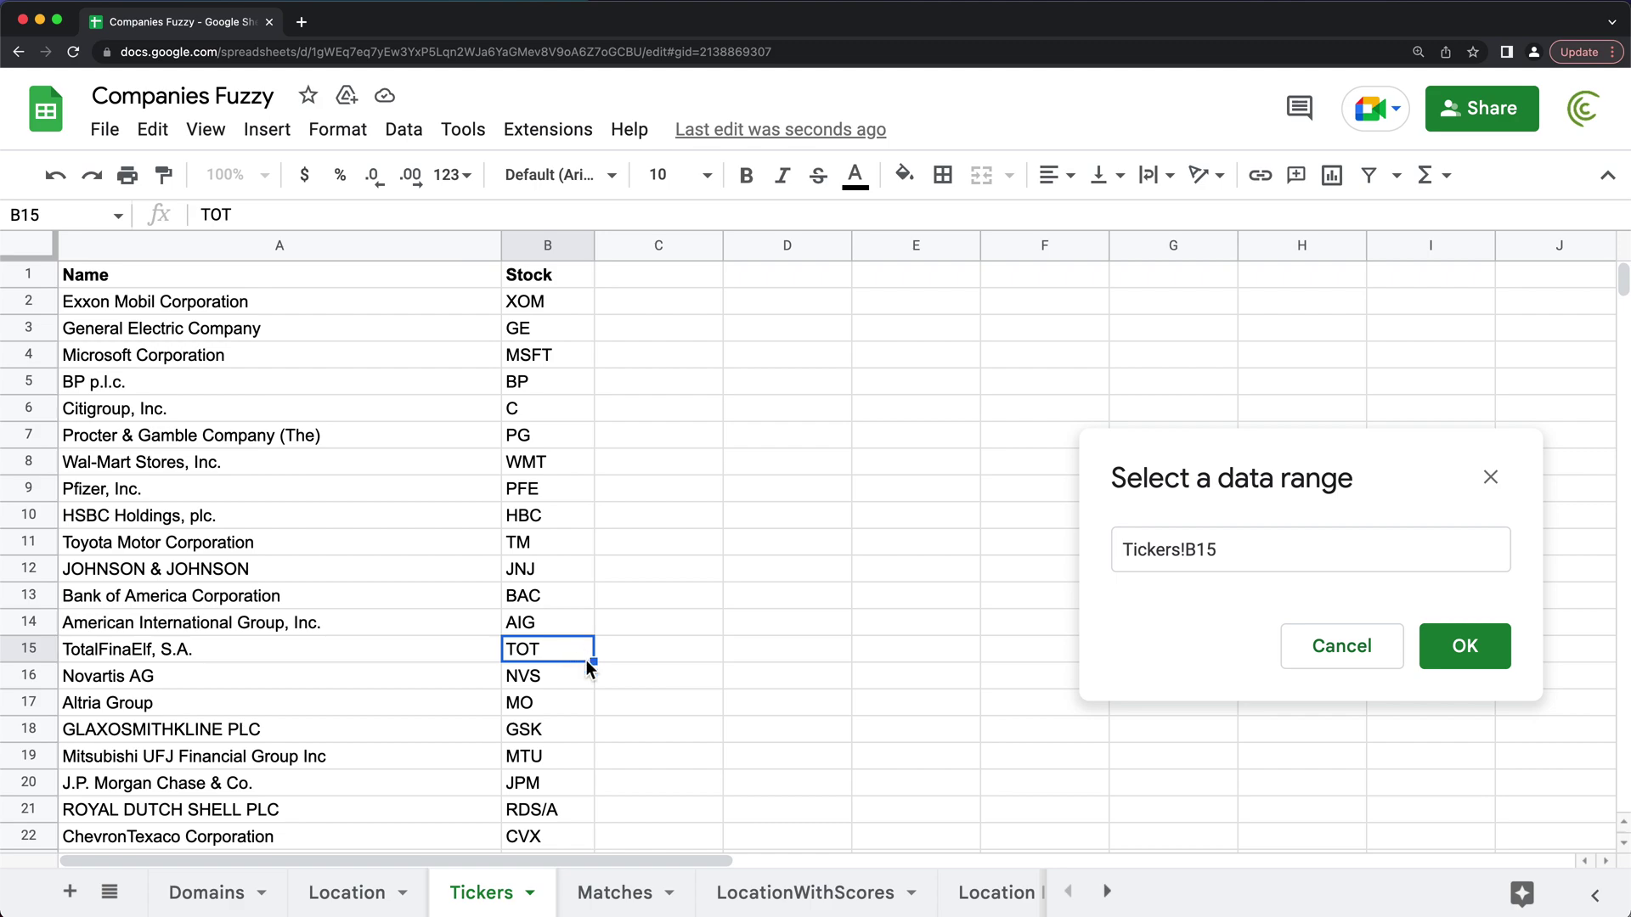
click(1623, 289)
drag(1623, 289, 1619, 327)
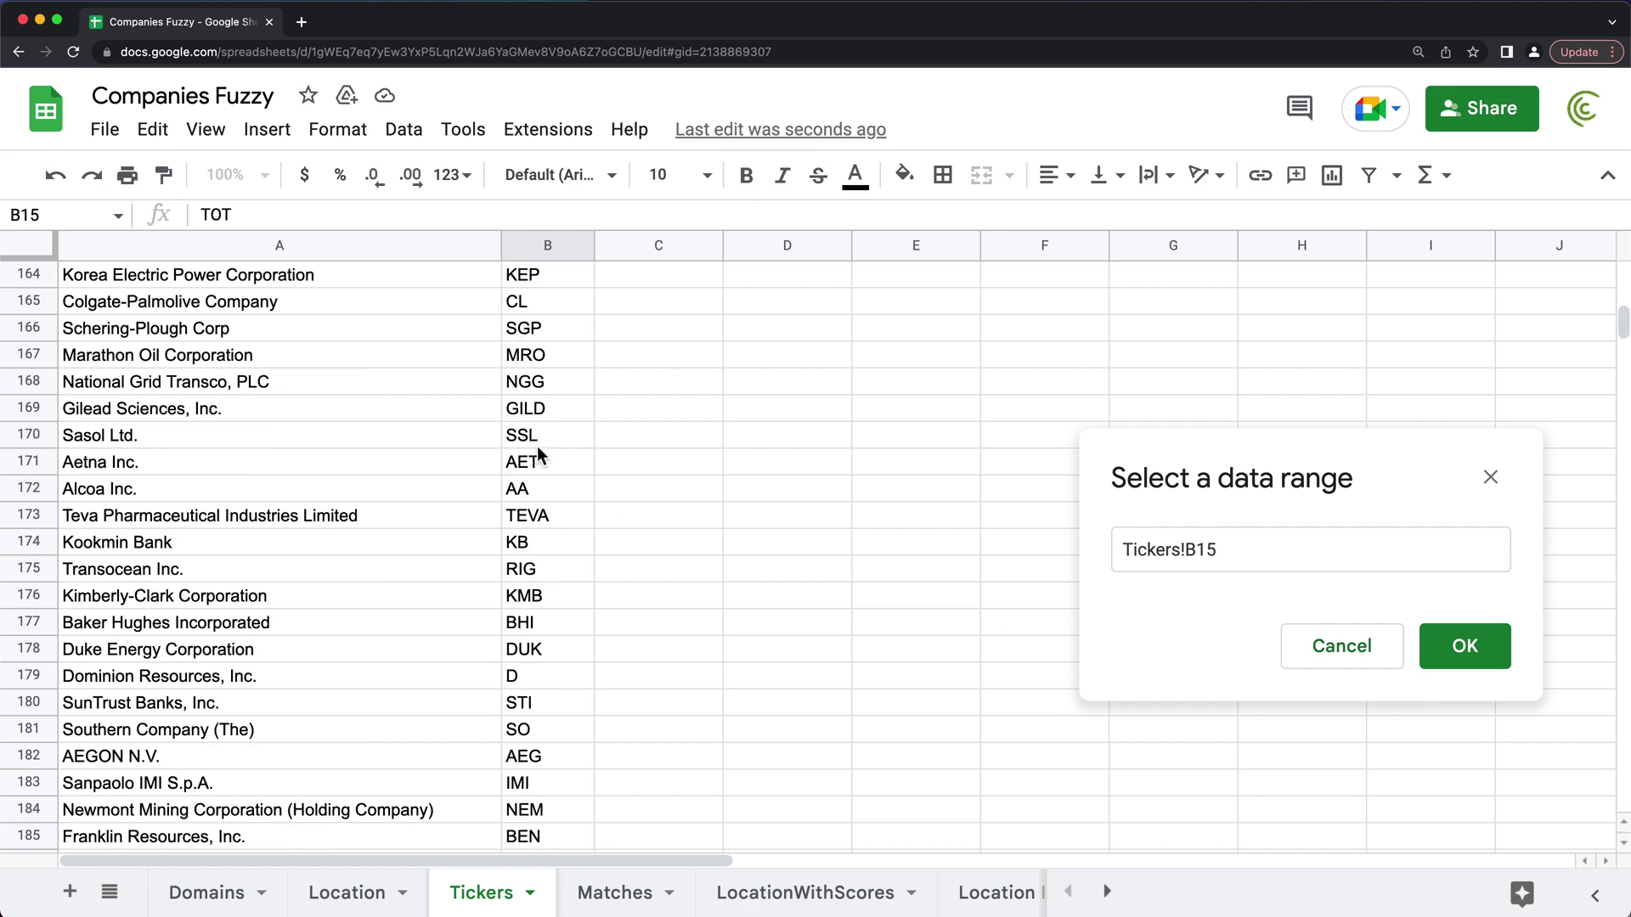
drag(544, 459, 565, 785)
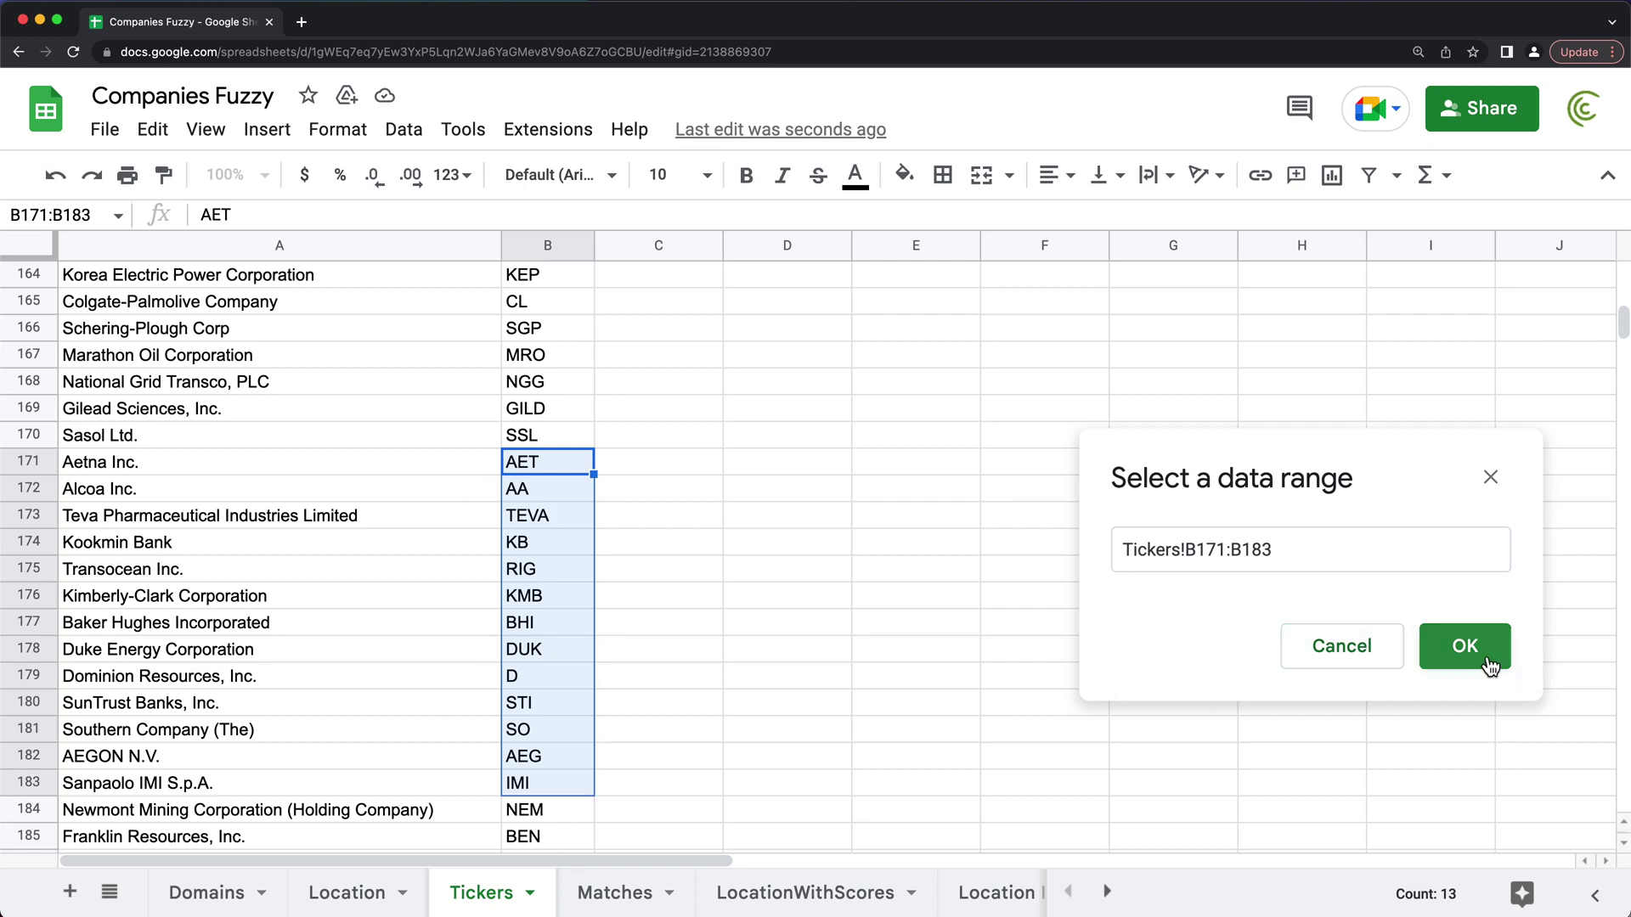
click(1465, 647)
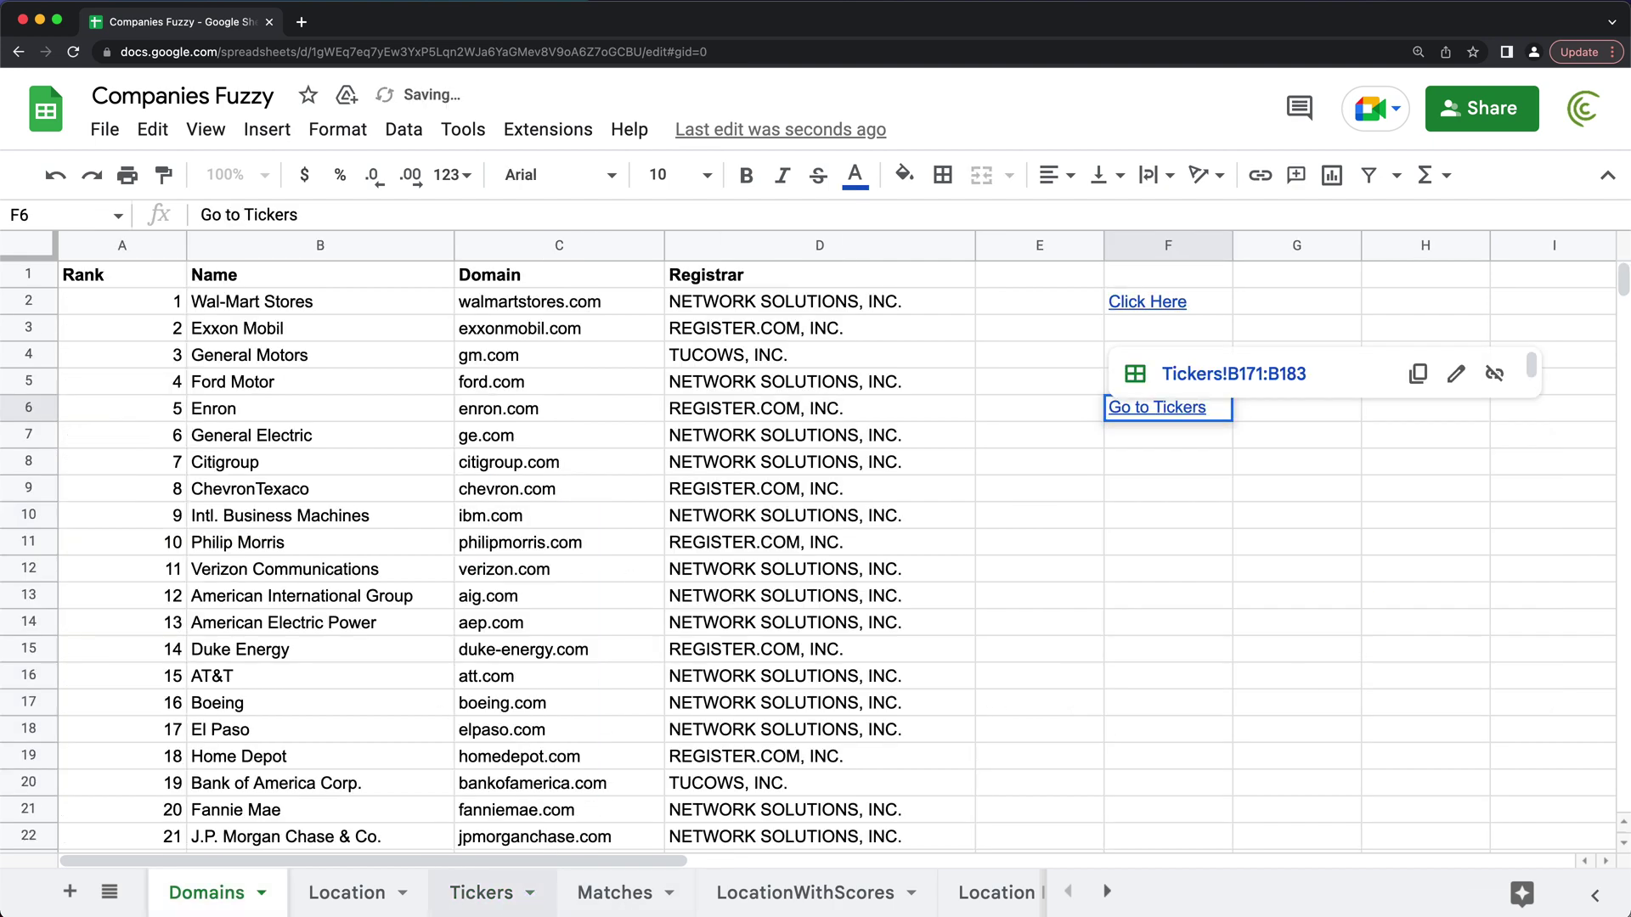
- Clear the selection on the Tickers sheet, scroll back to the top, and return to Domains
click(480, 892)
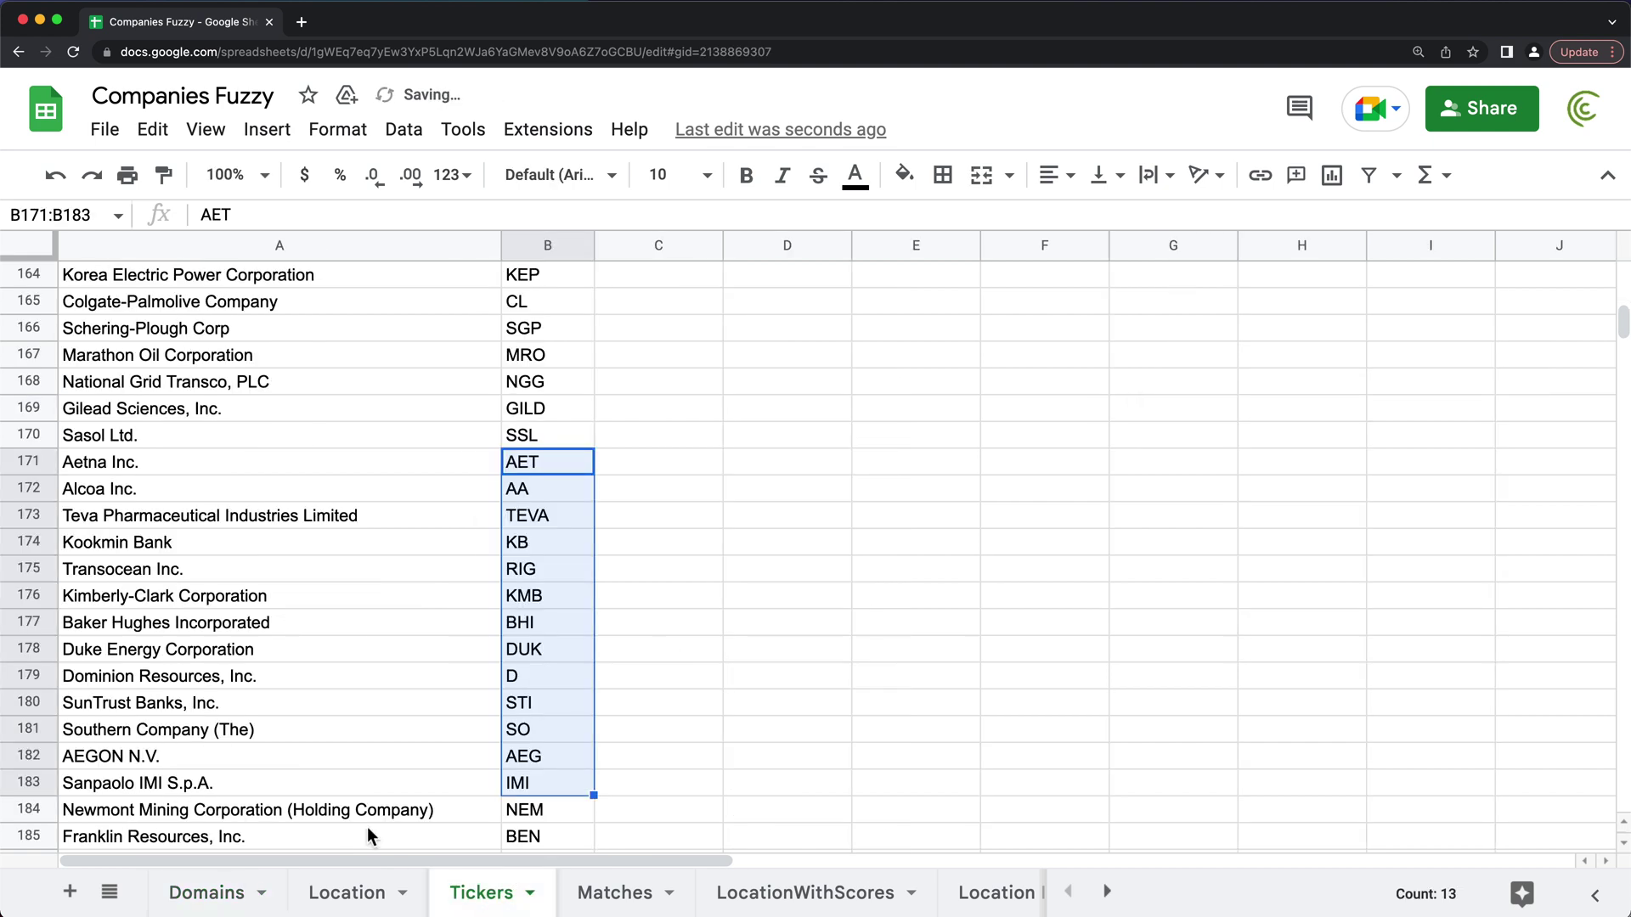
click(254, 391)
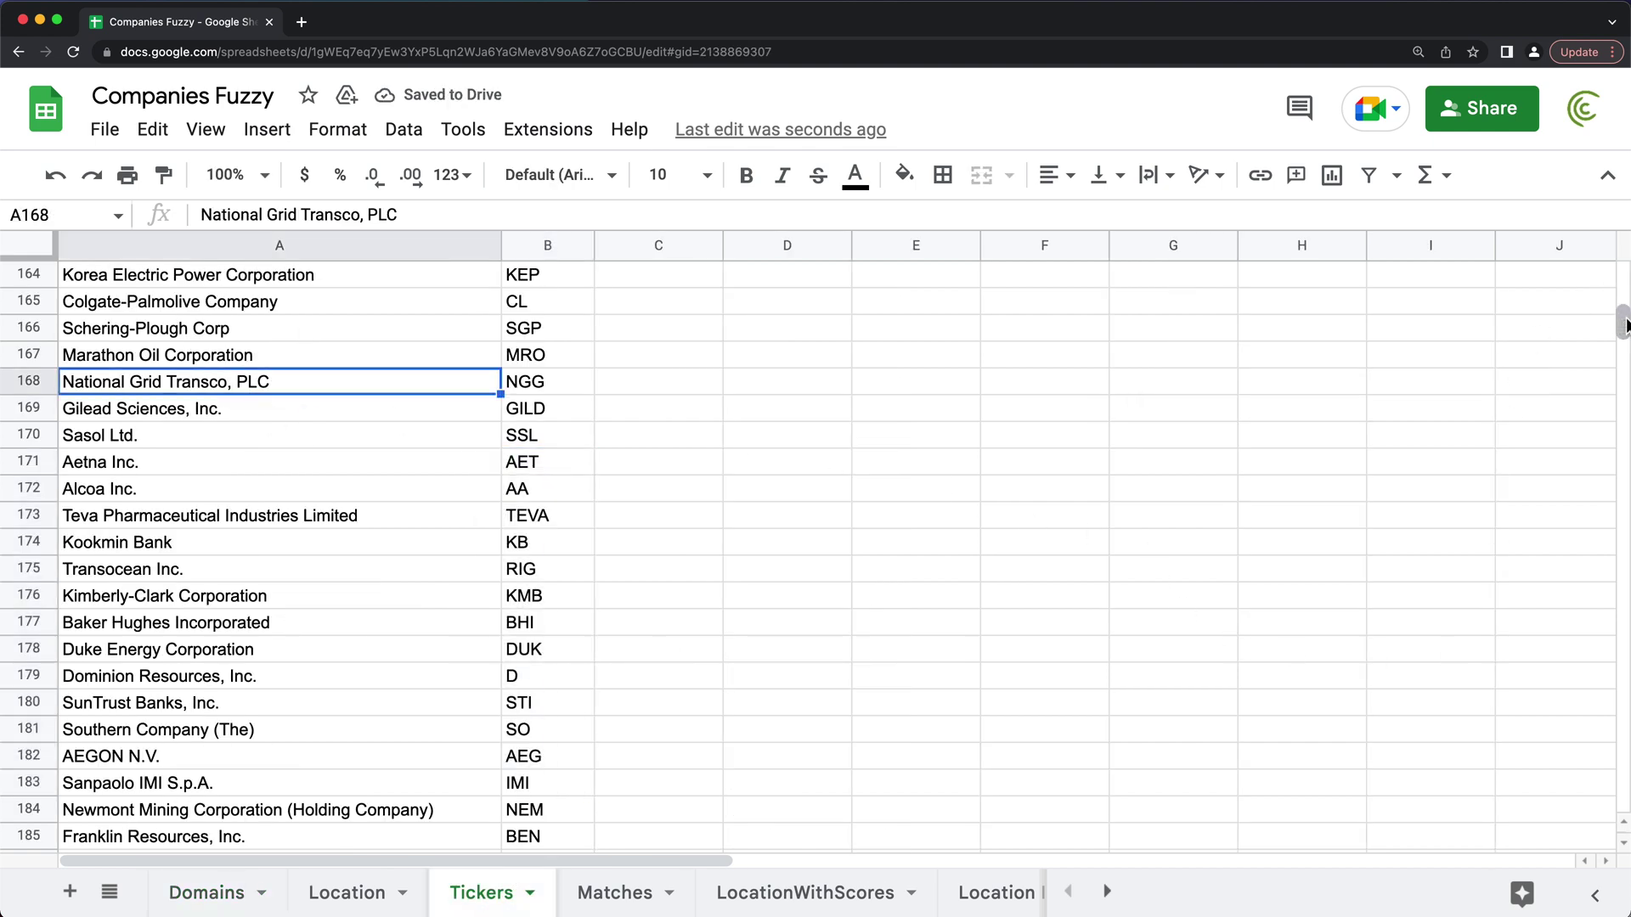
drag(1625, 326, 1623, 265)
click(386, 286)
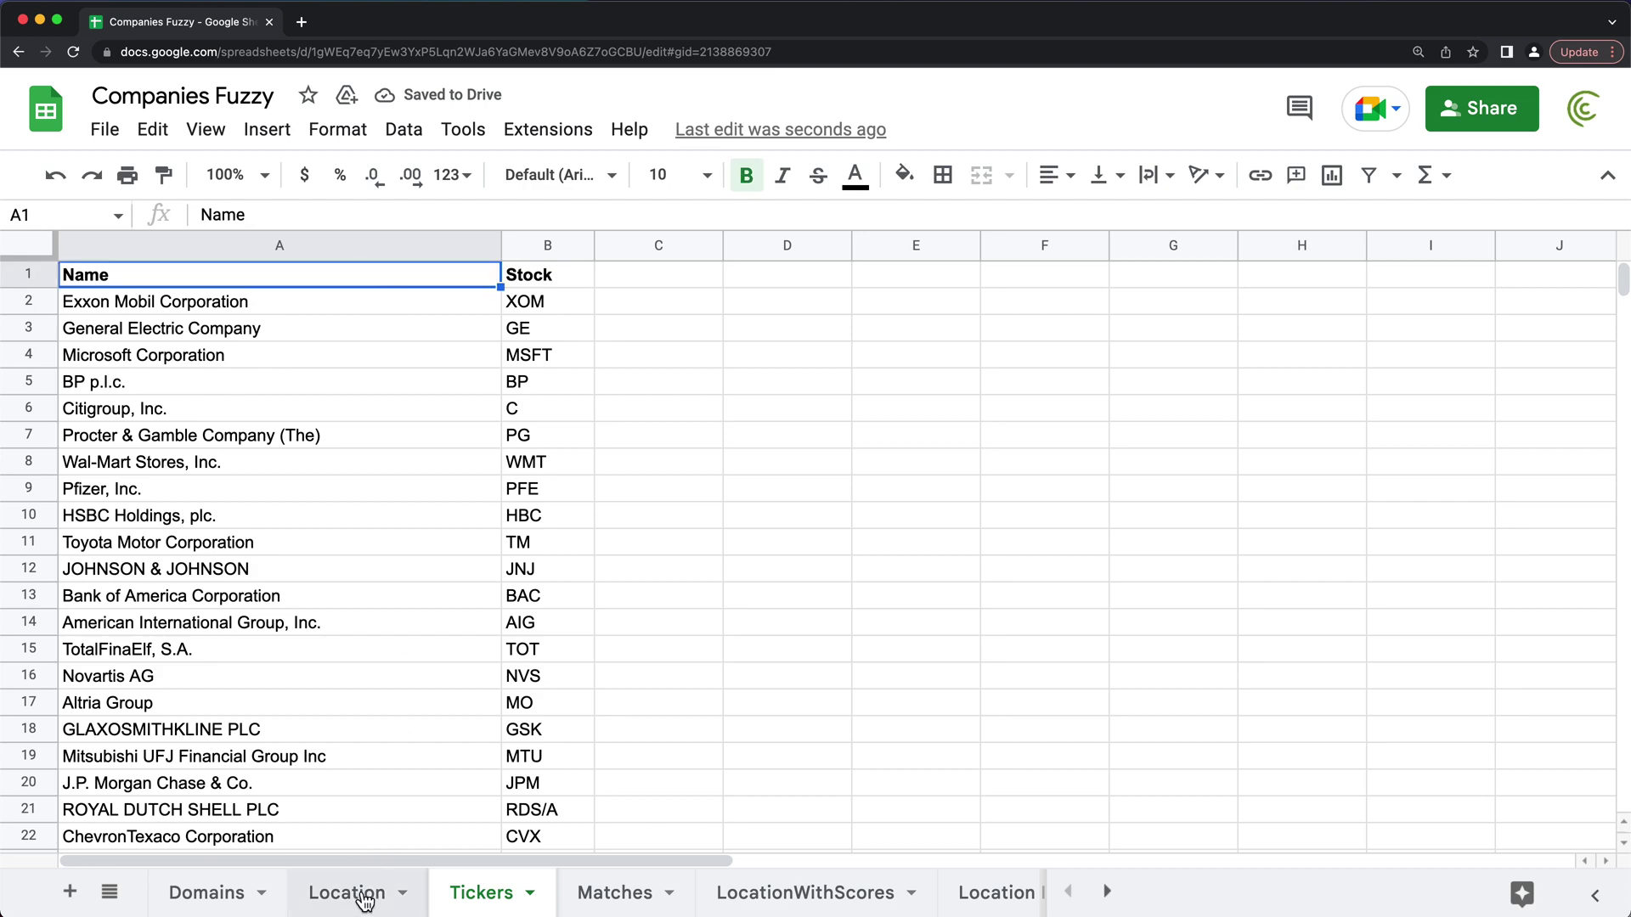
click(225, 900)
- Follow the F6 link to verify it jumps to Tickers B171:B183, then return to Domains
click(1035, 518)
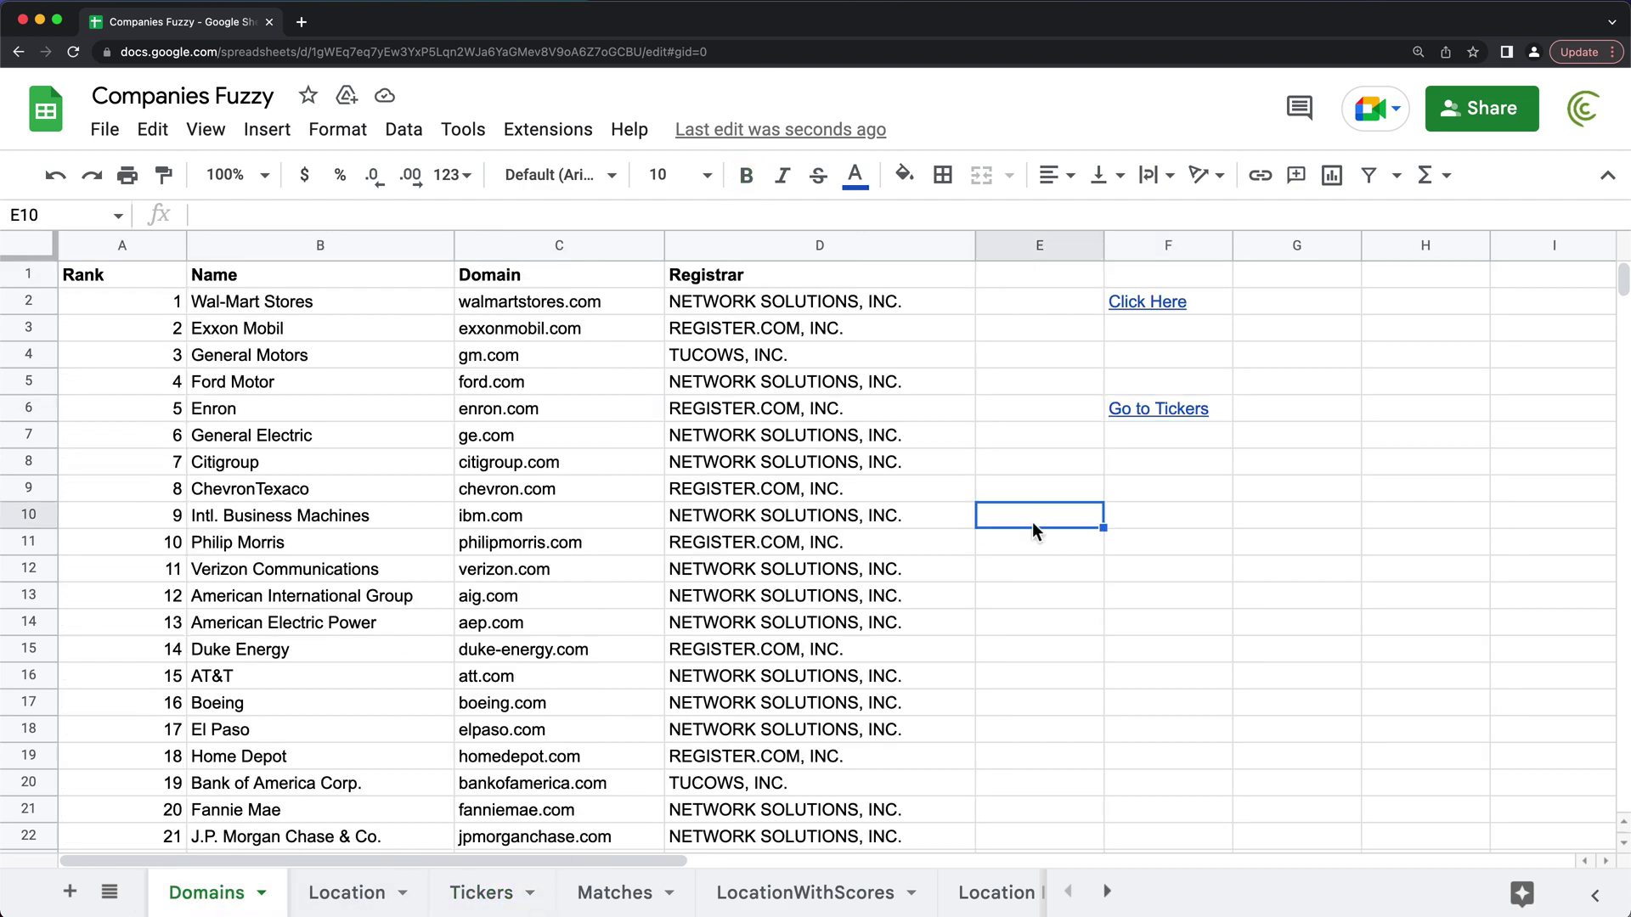
click(1163, 408)
click(1227, 457)
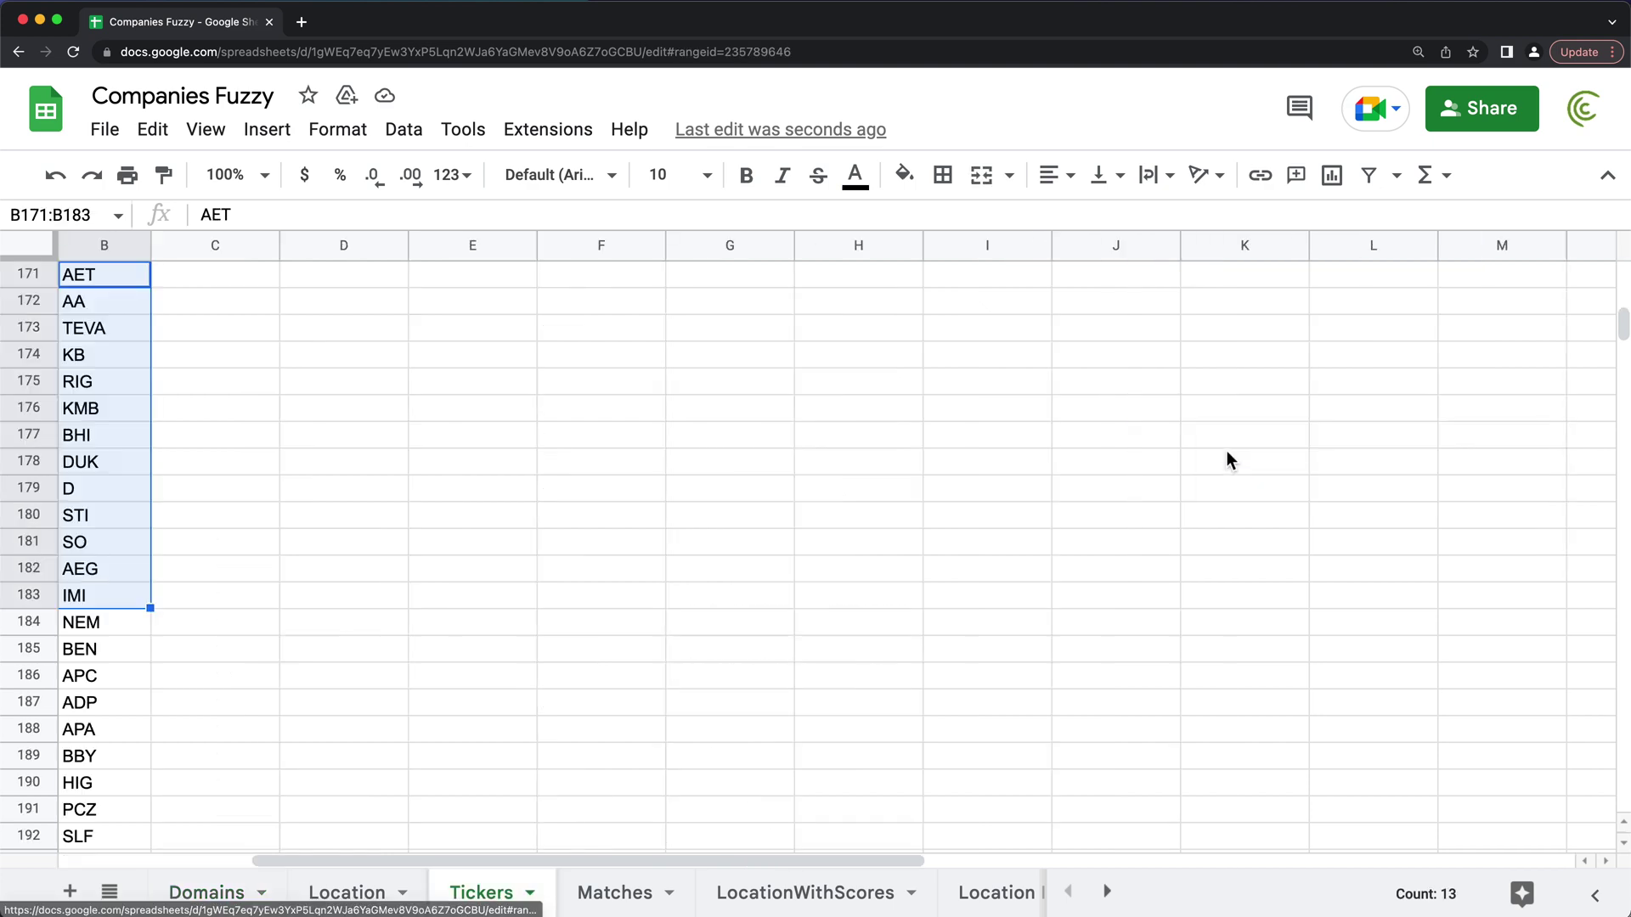
click(860, 862)
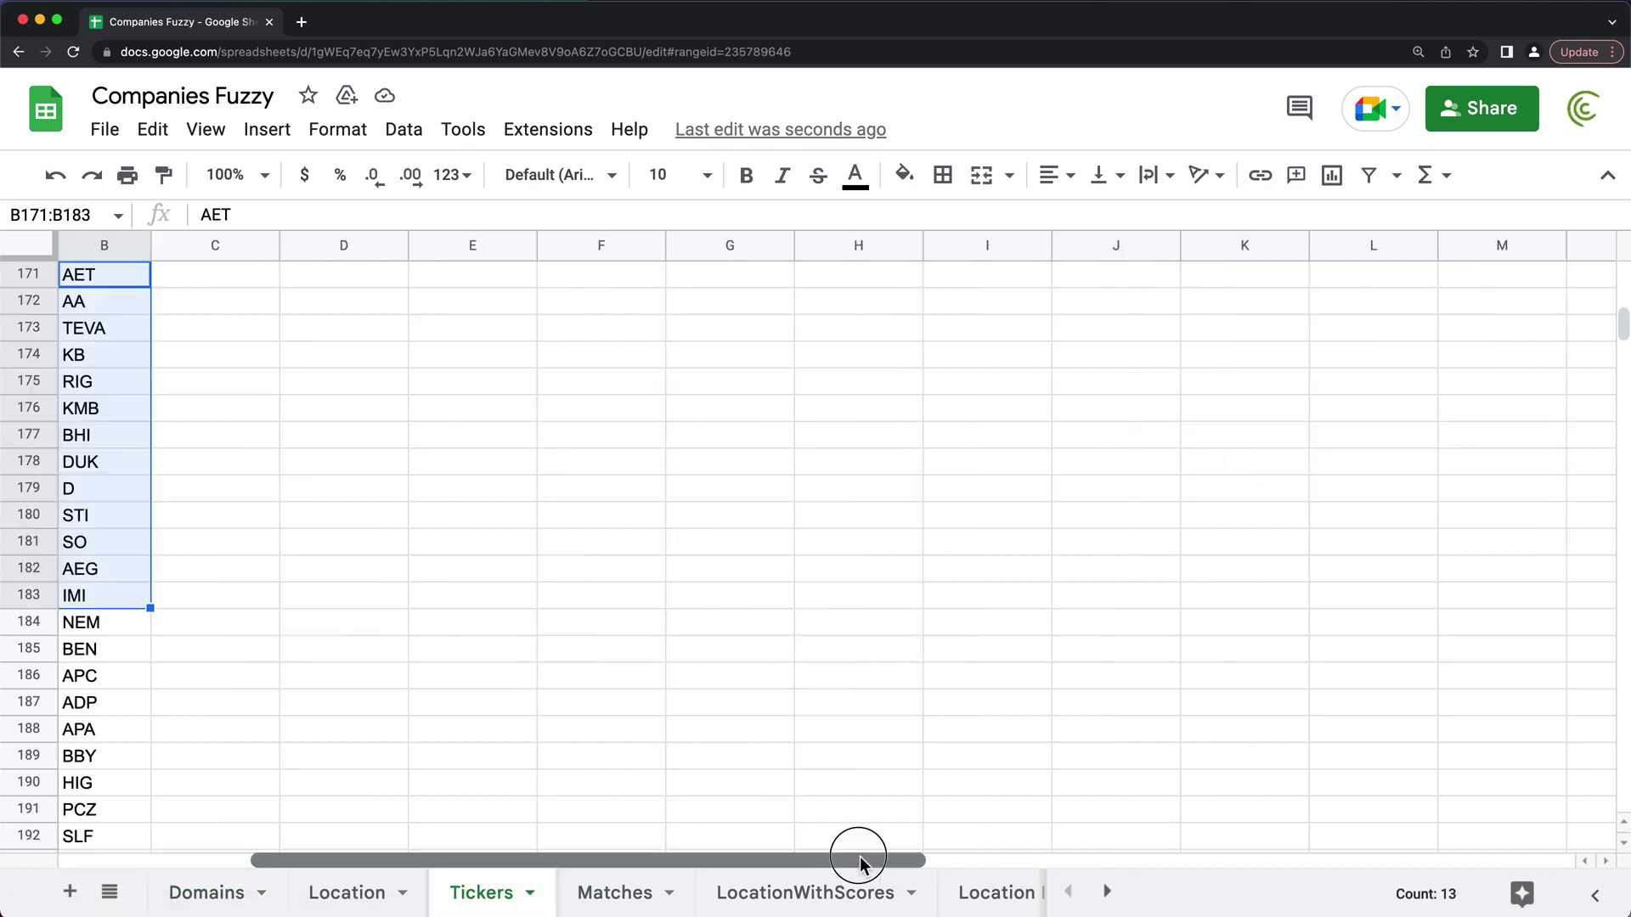
drag(859, 863, 667, 862)
scroll(629, 480, up, 2)
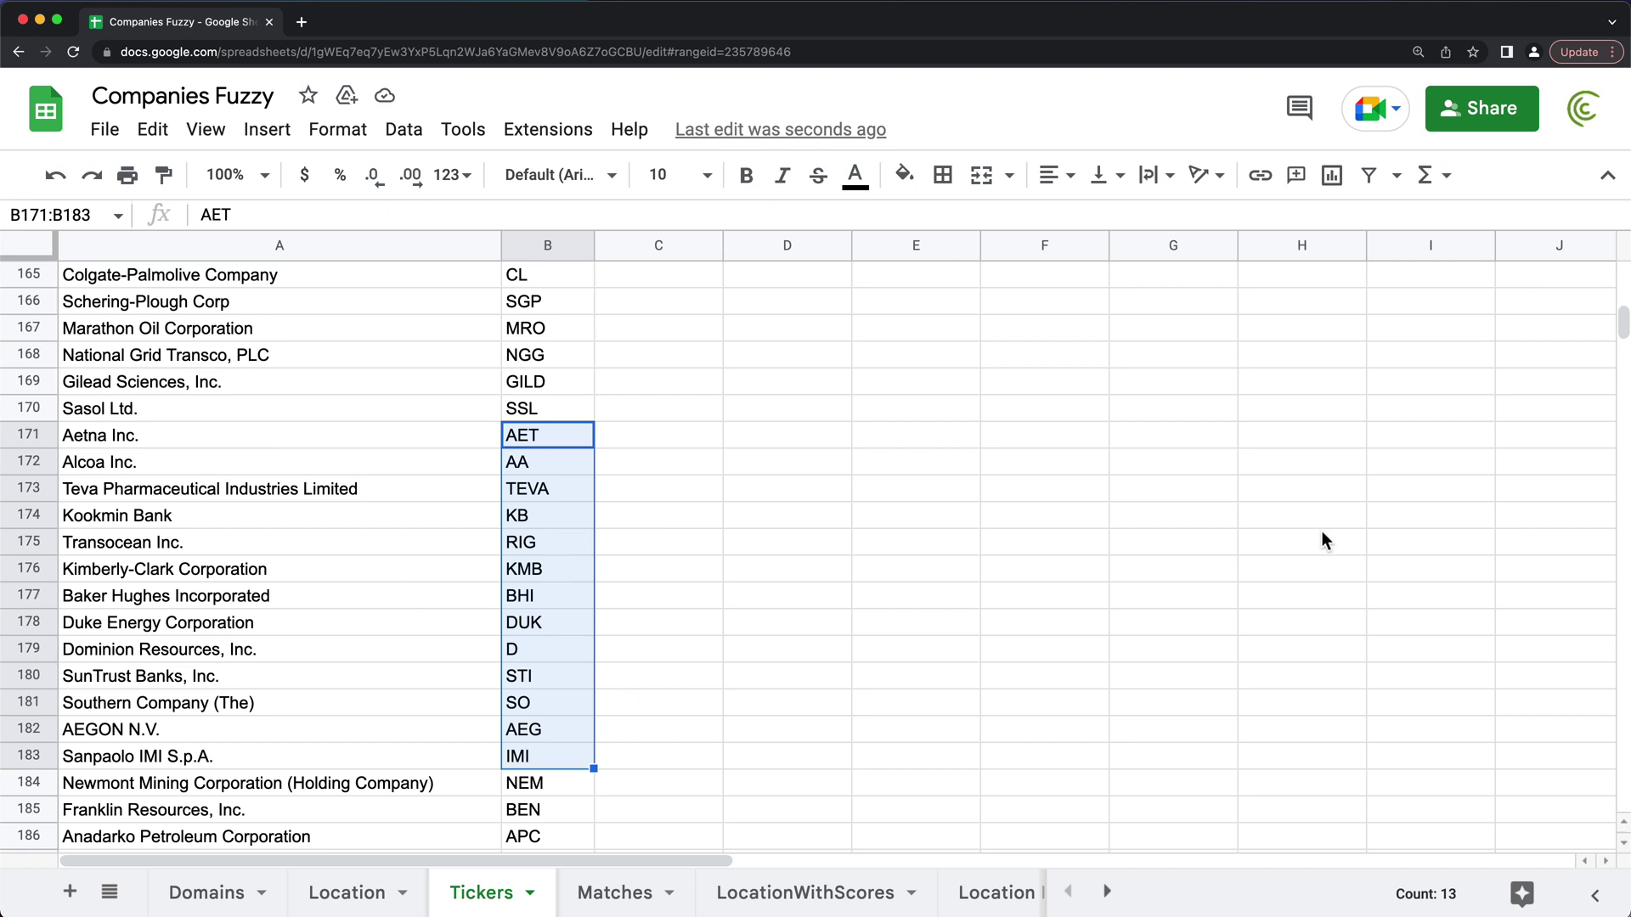
drag(1623, 321, 1624, 265)
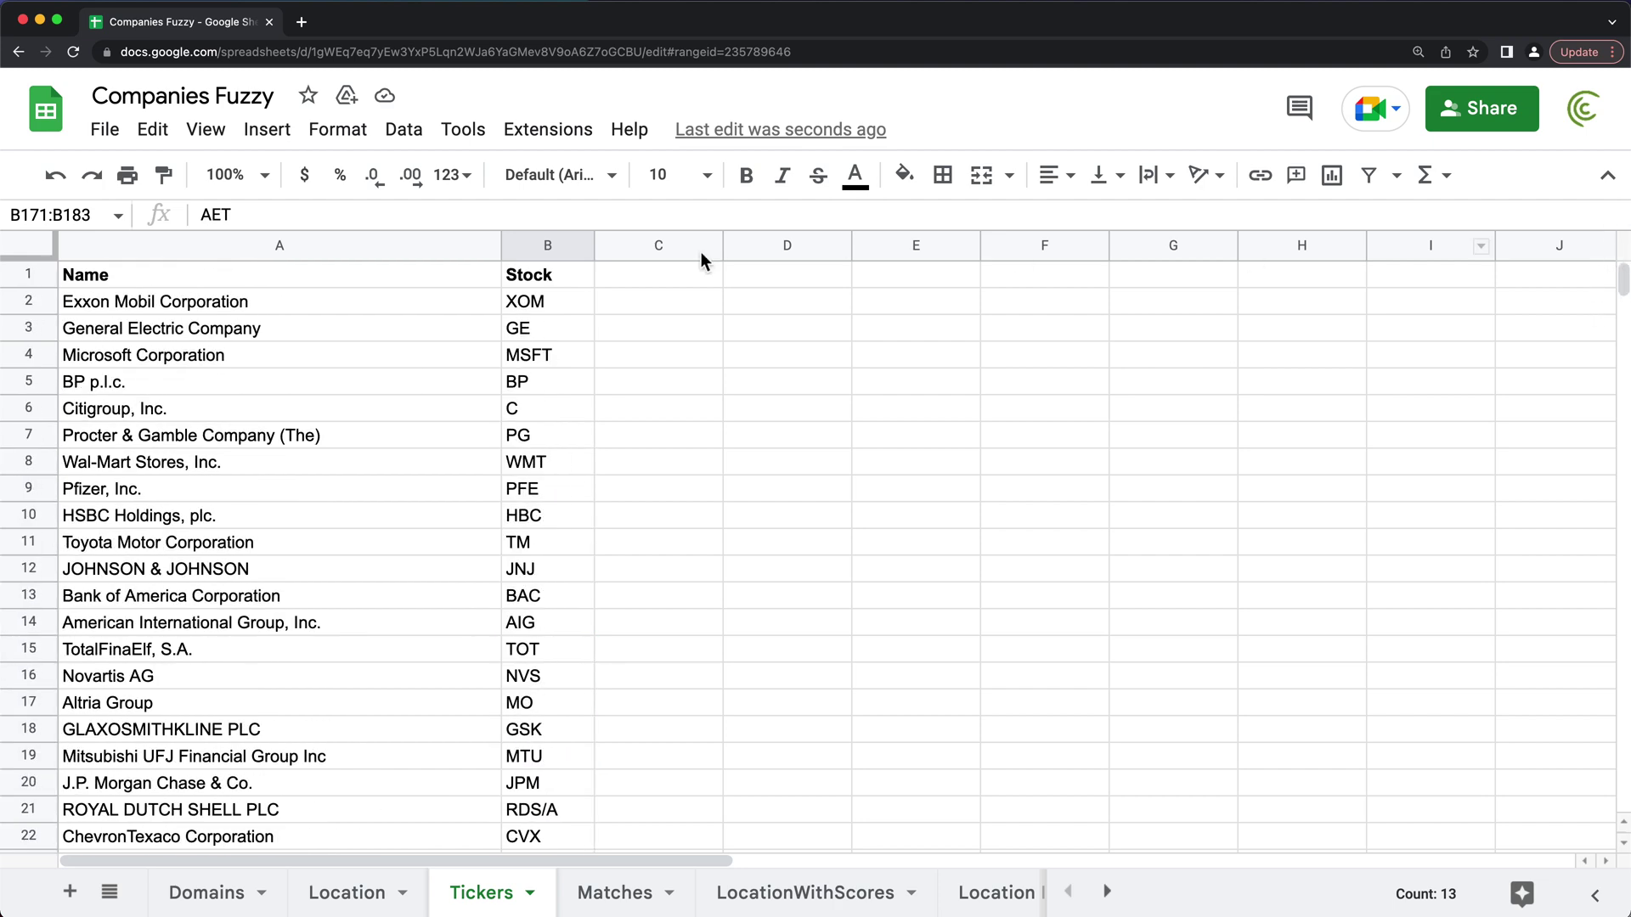
click(360, 278)
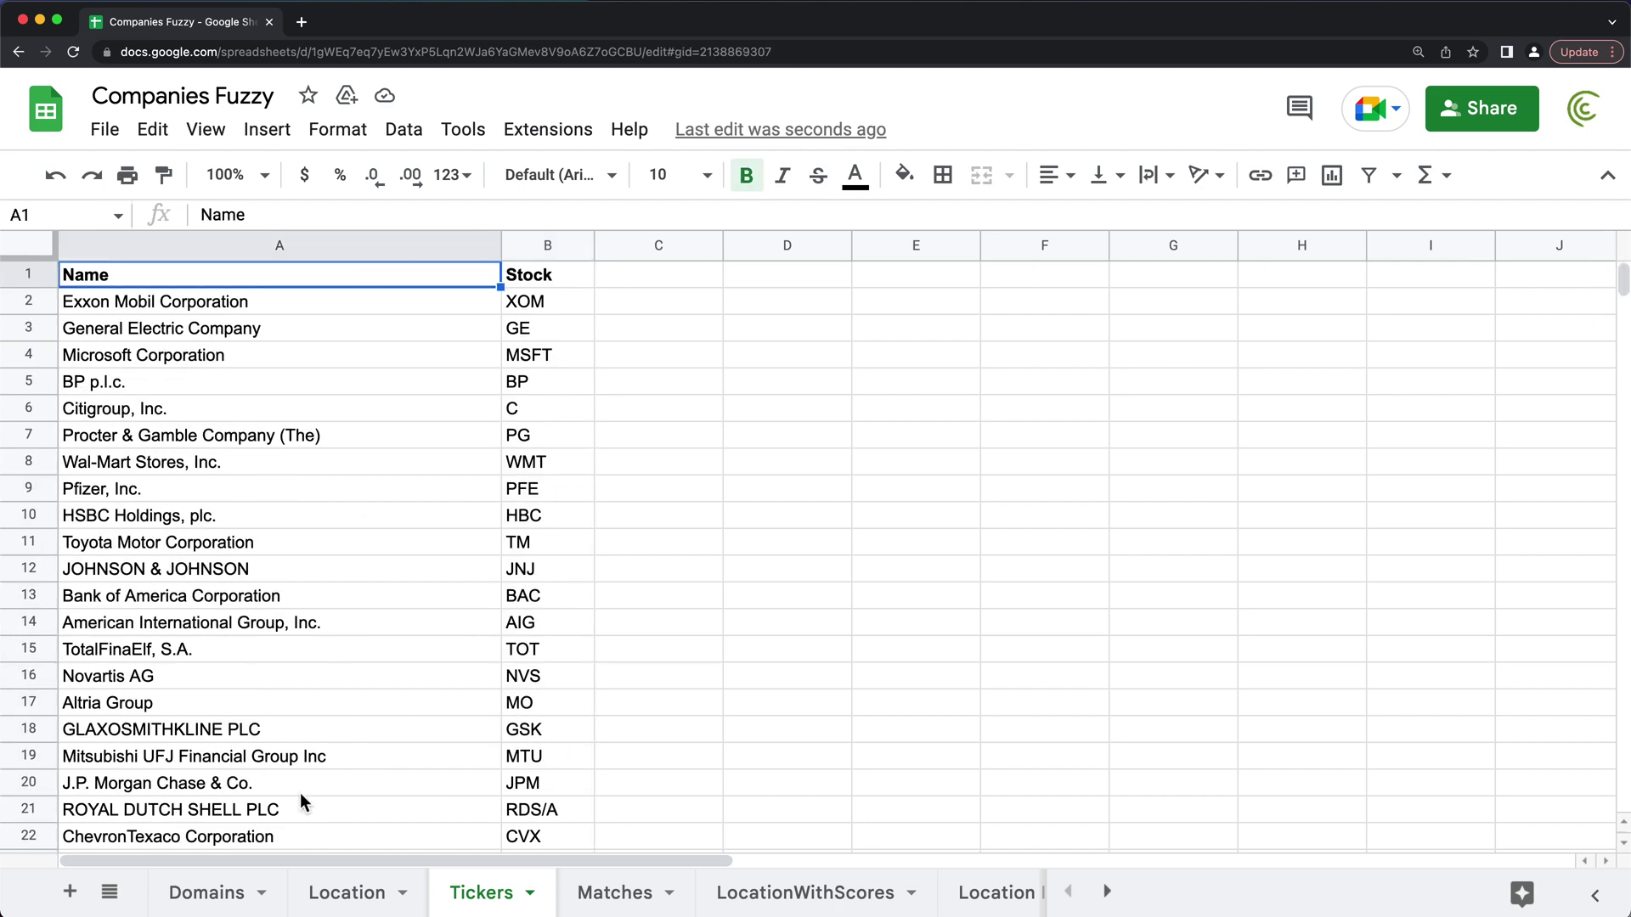
click(202, 901)
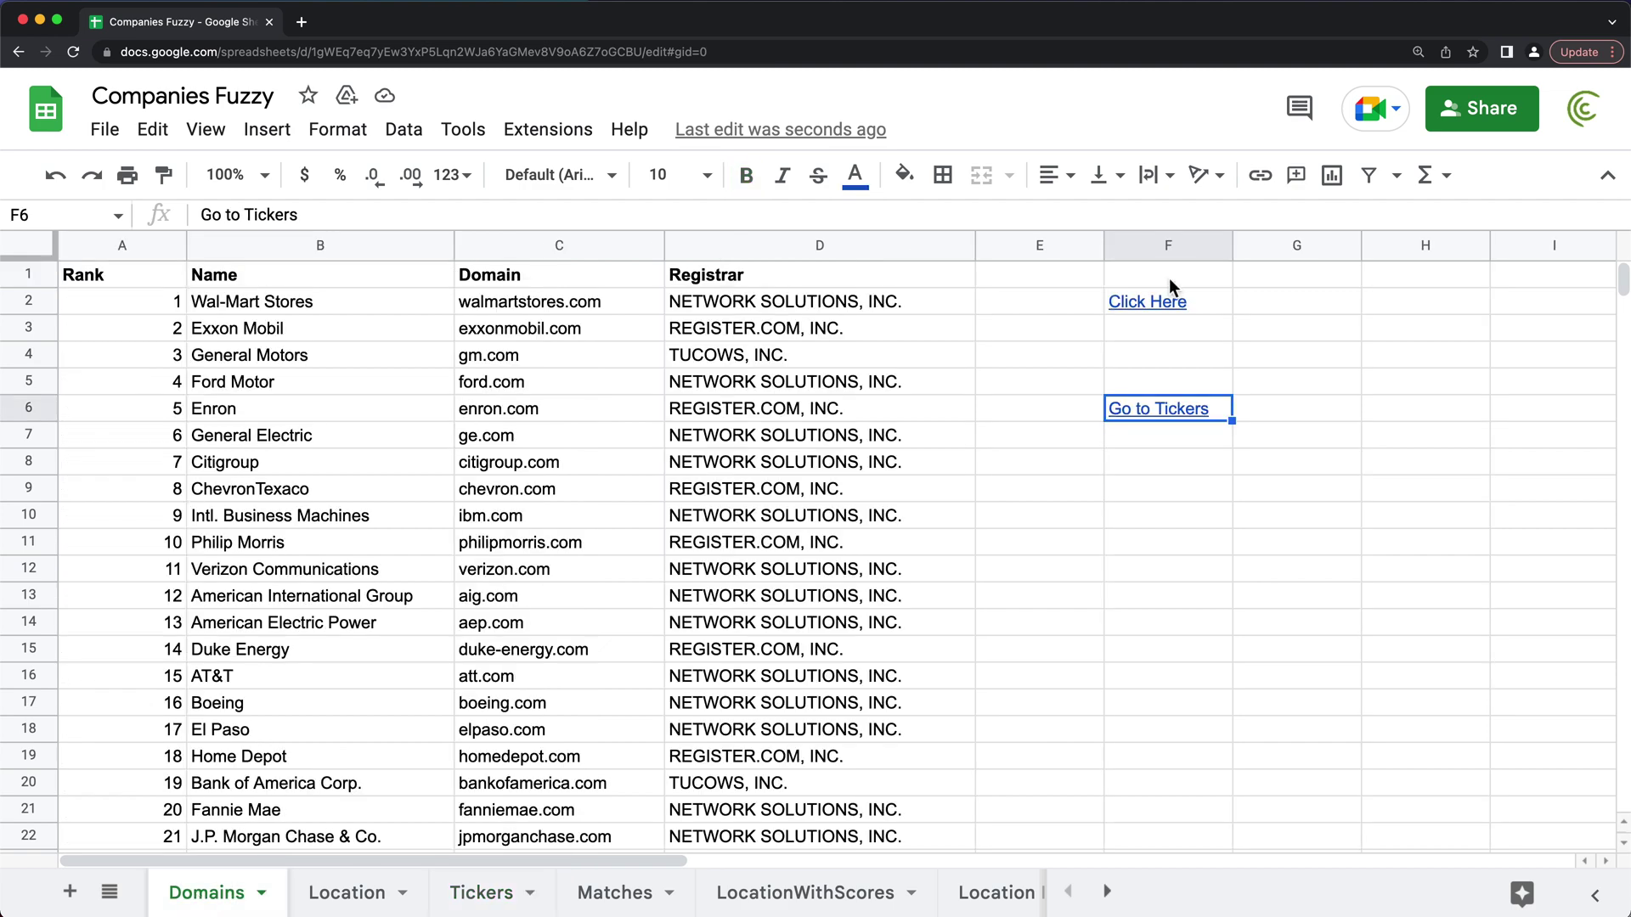
- Delete column F with its test links
click(1174, 245)
right_click(1174, 245)
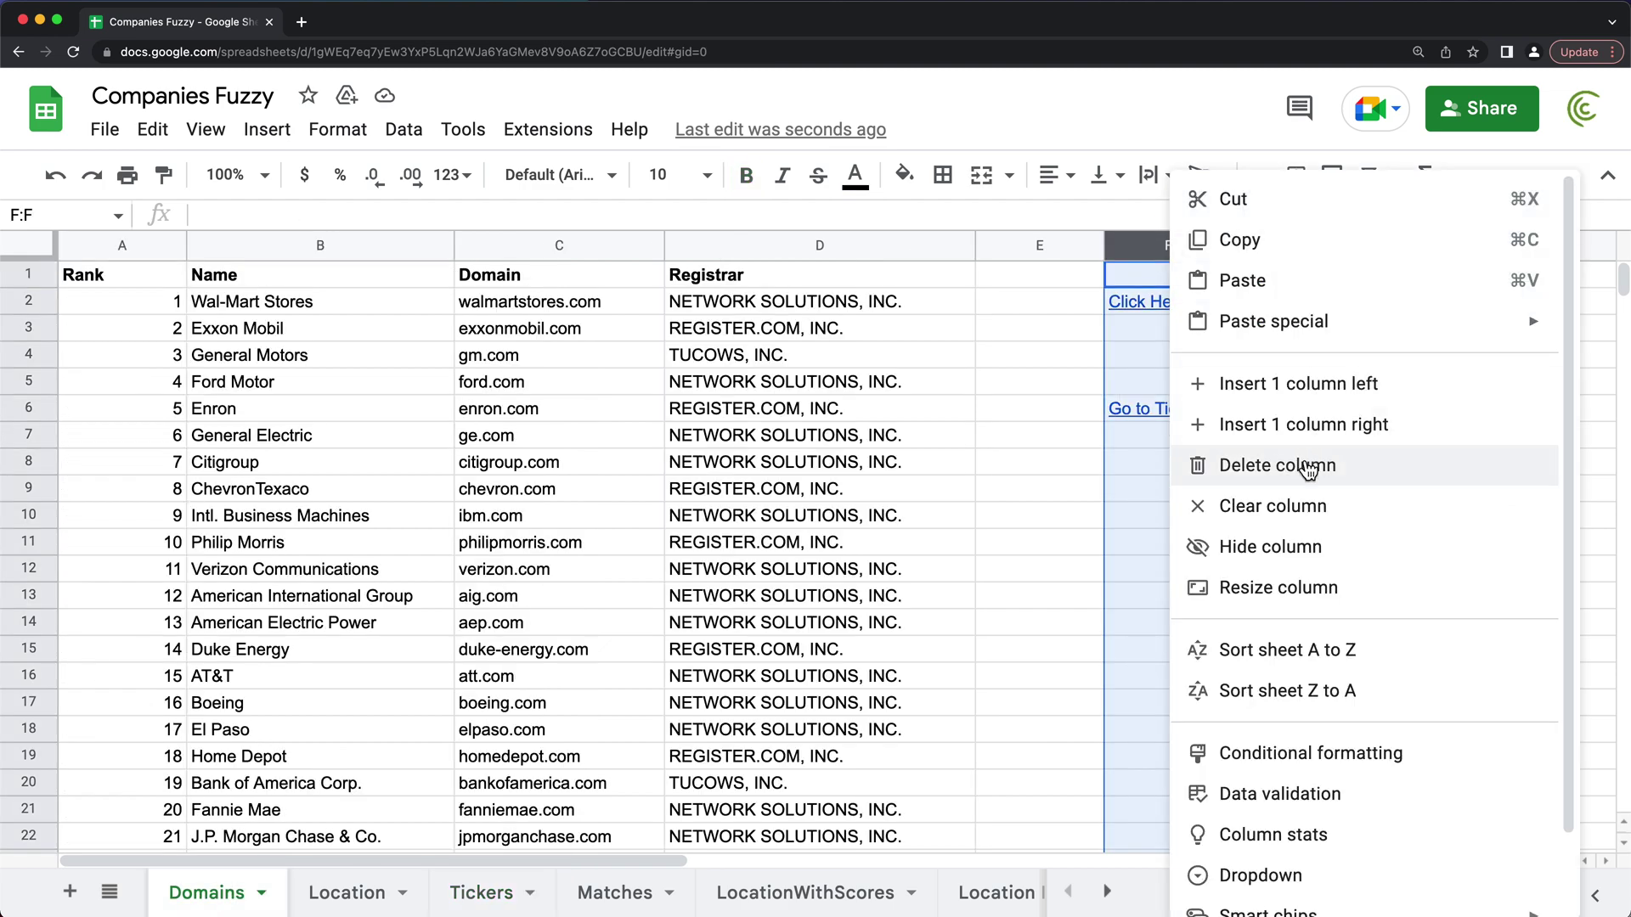
click(1261, 459)
click(1025, 299)
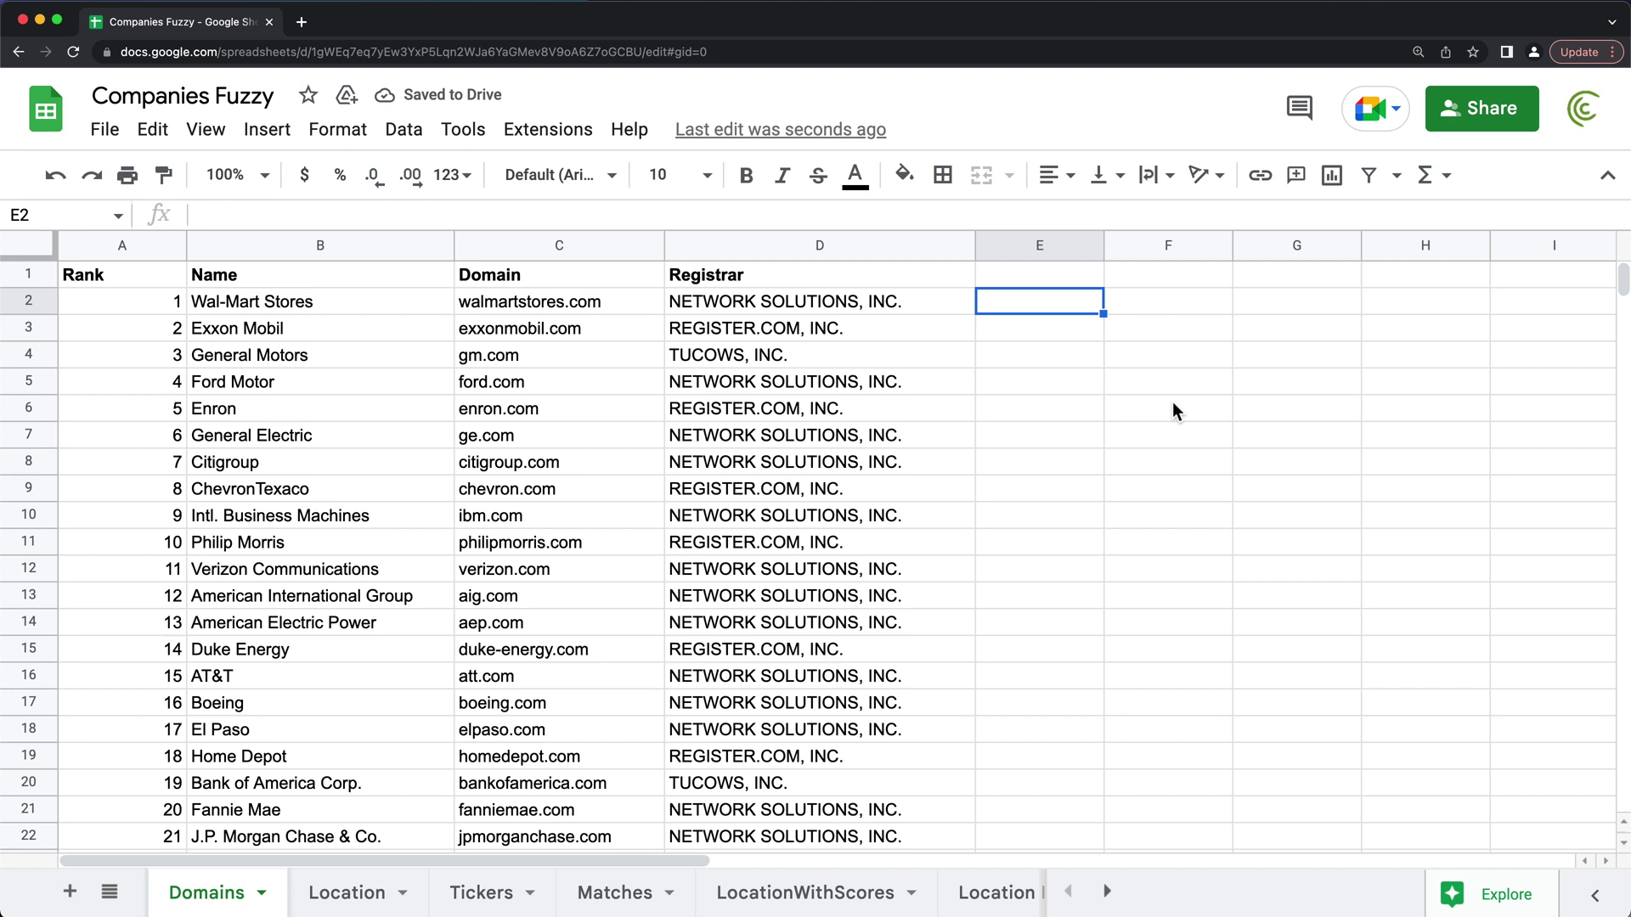
text(=HYP)
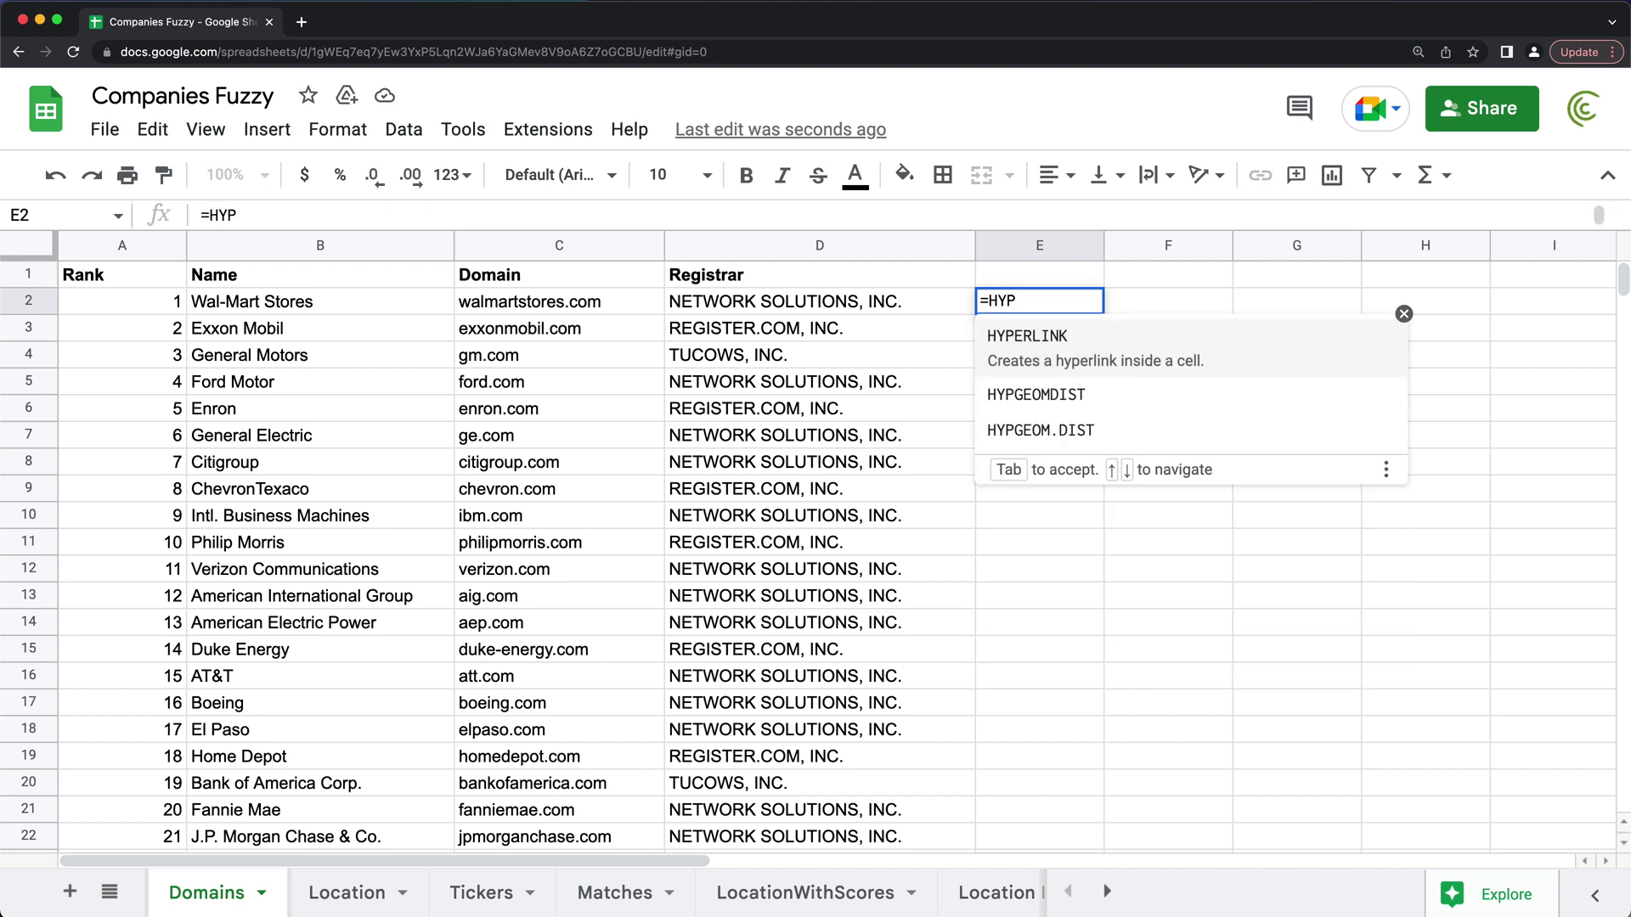
key(Tab)
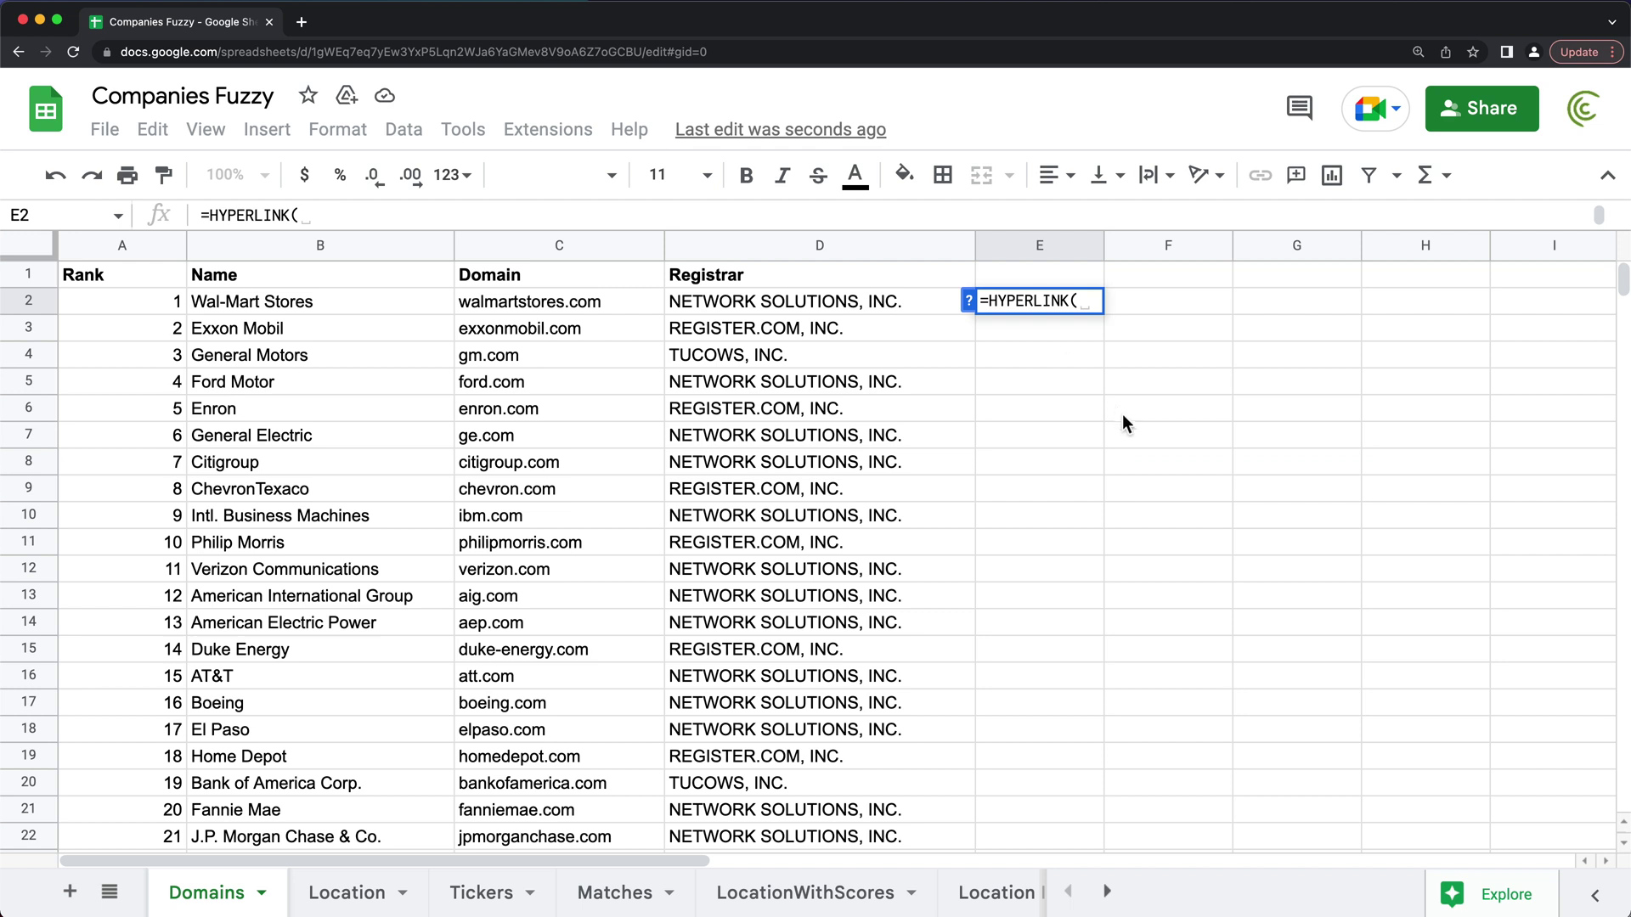
click(969, 300)
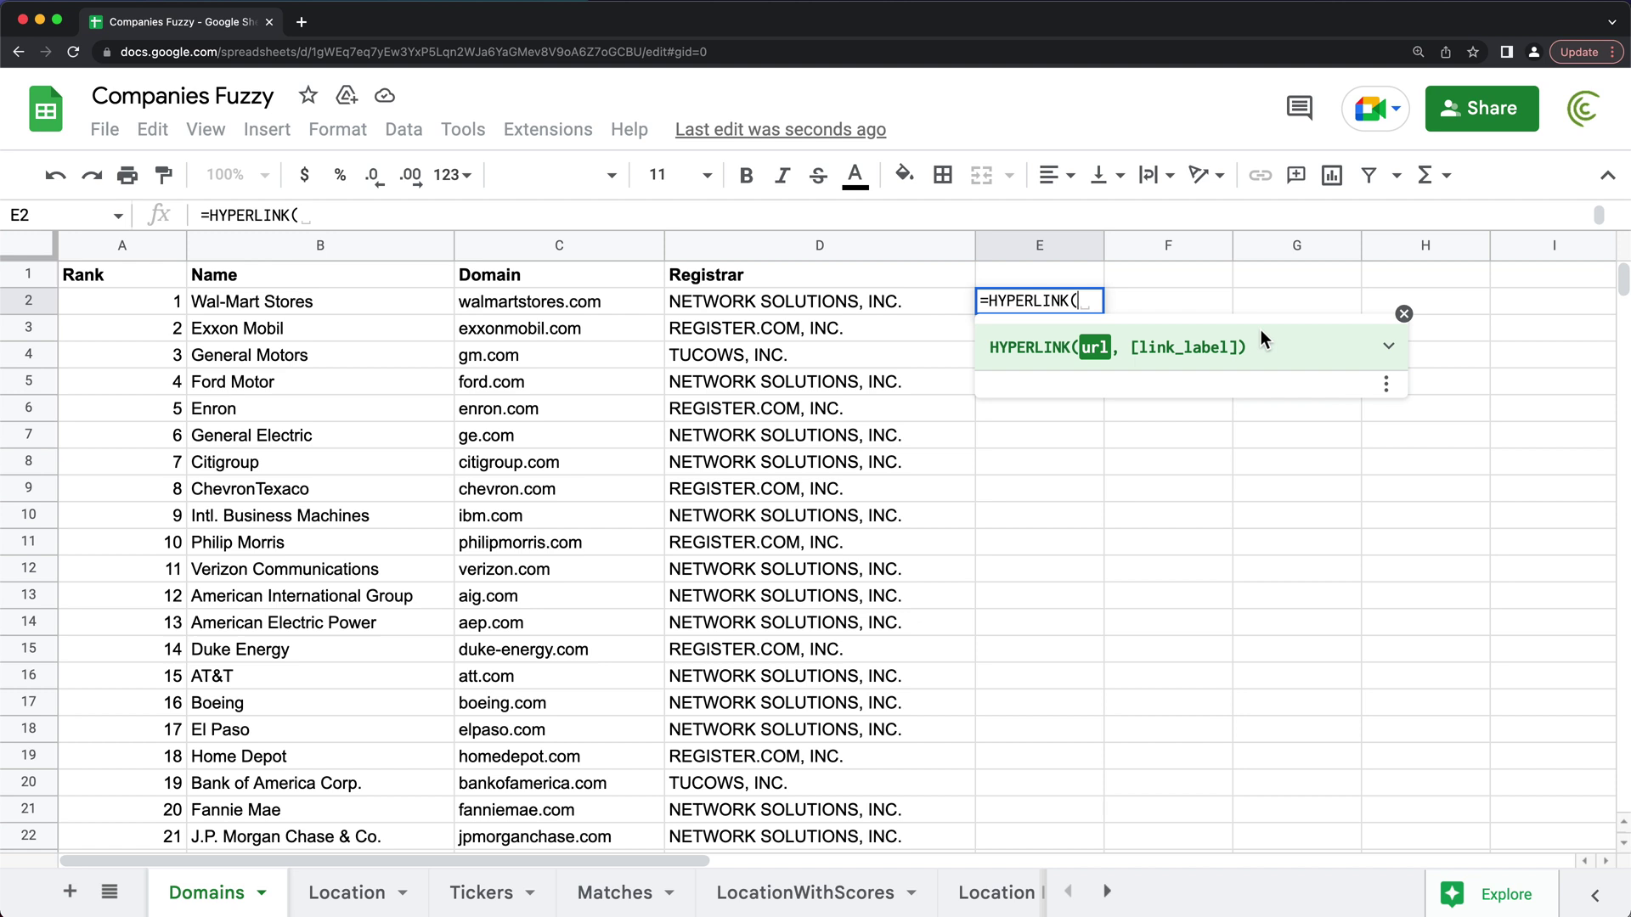
text(")
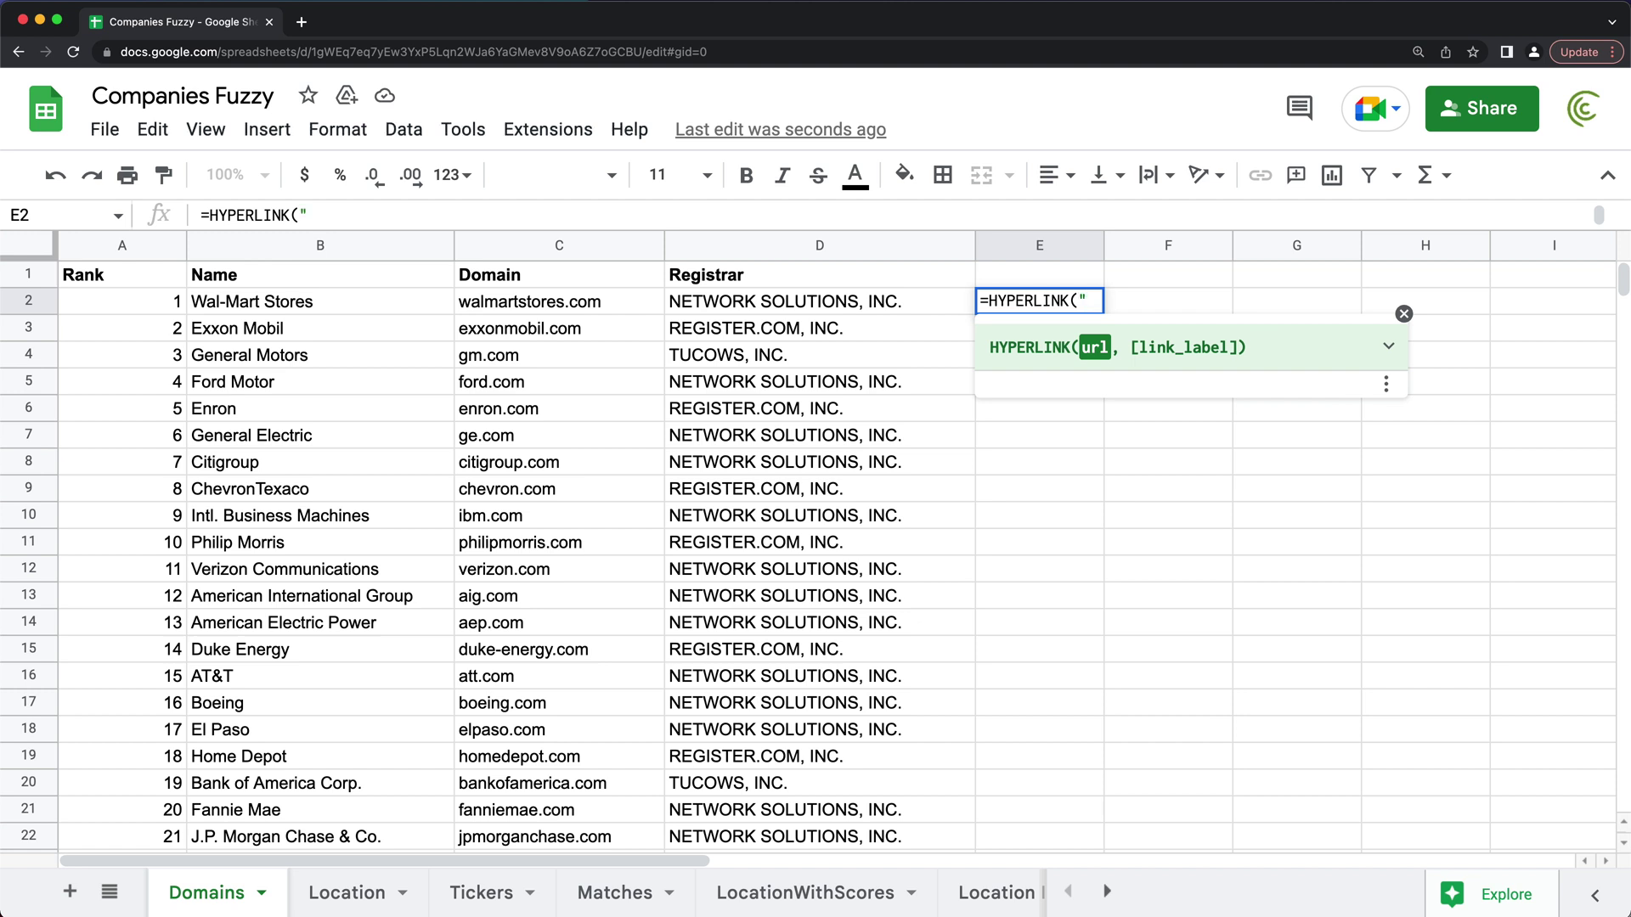
text(https://)
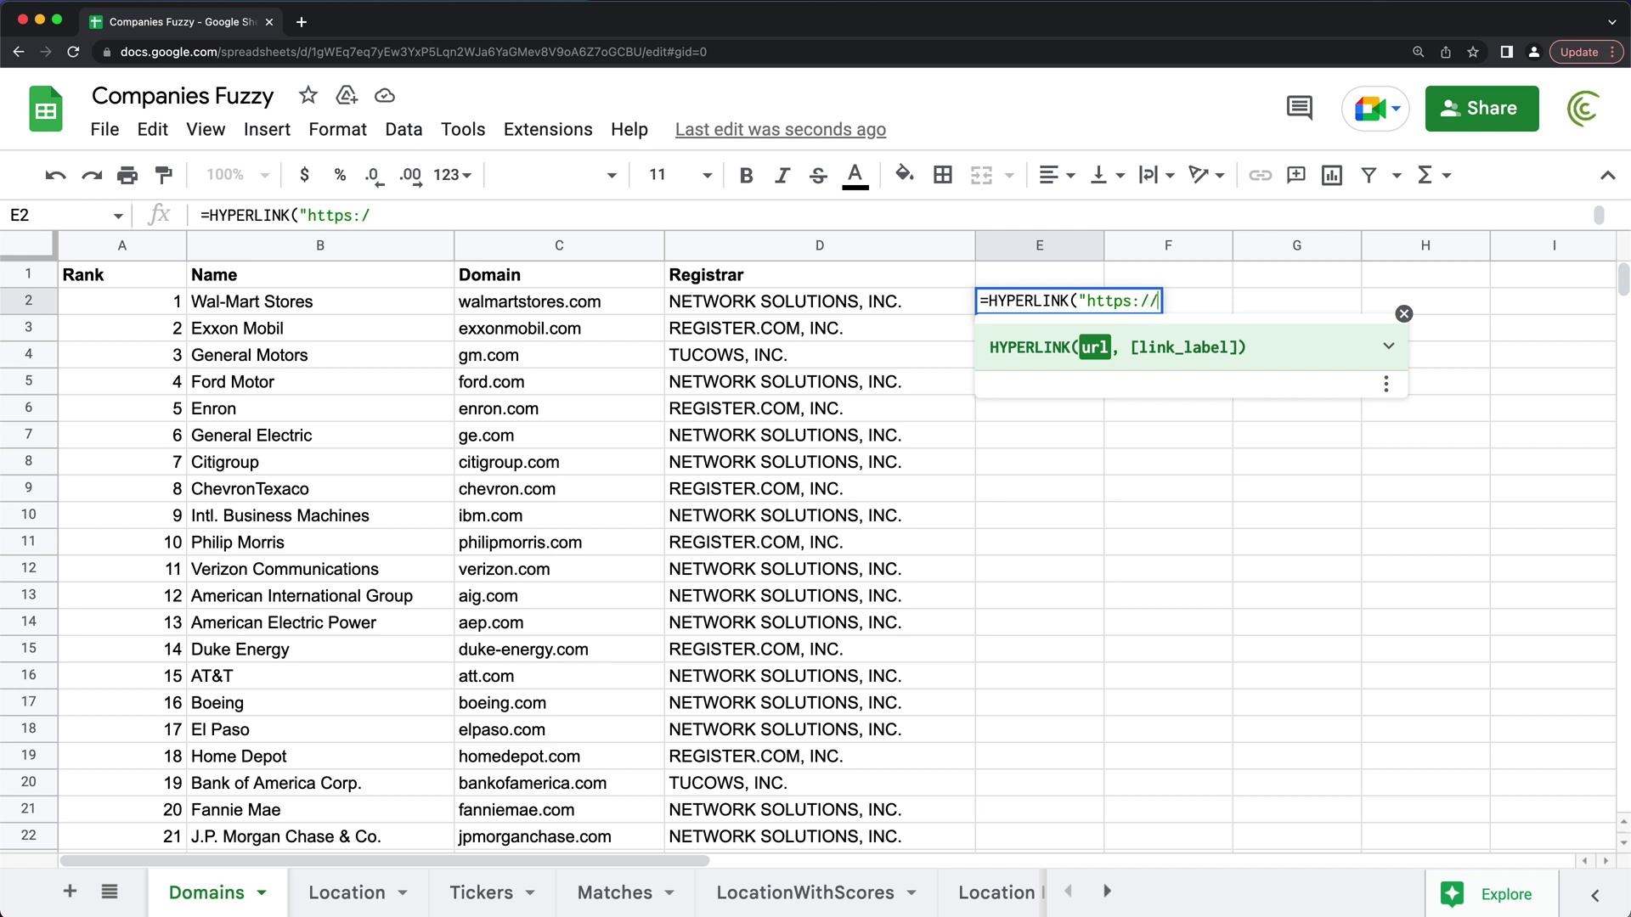
text(www.google.com")
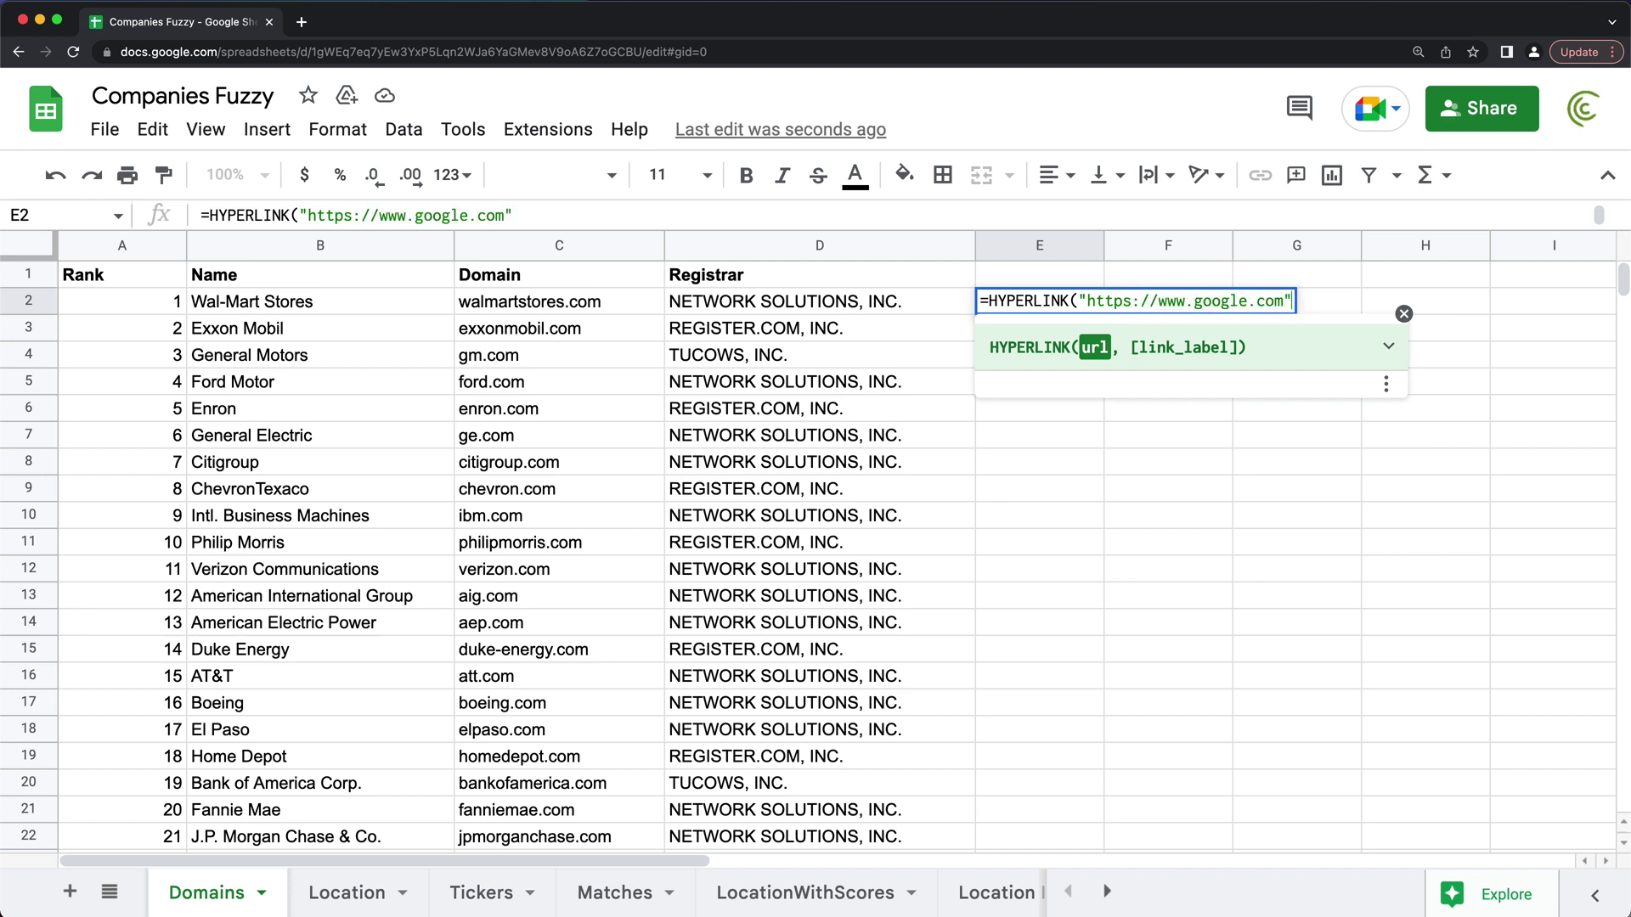
text(, )
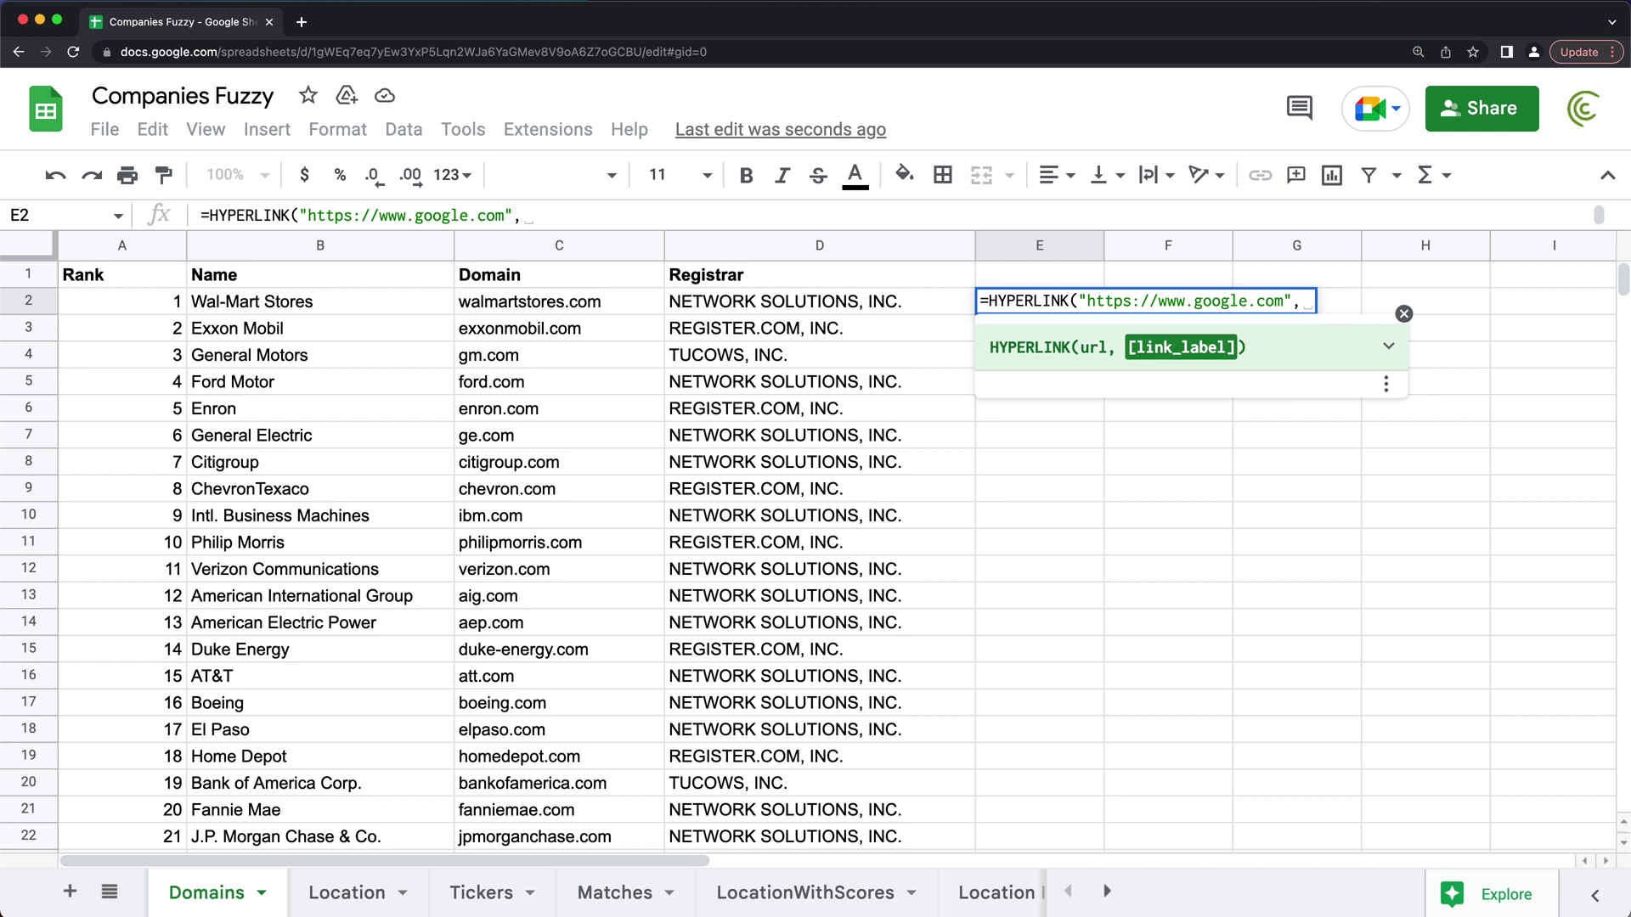
text(")
text(Cl)
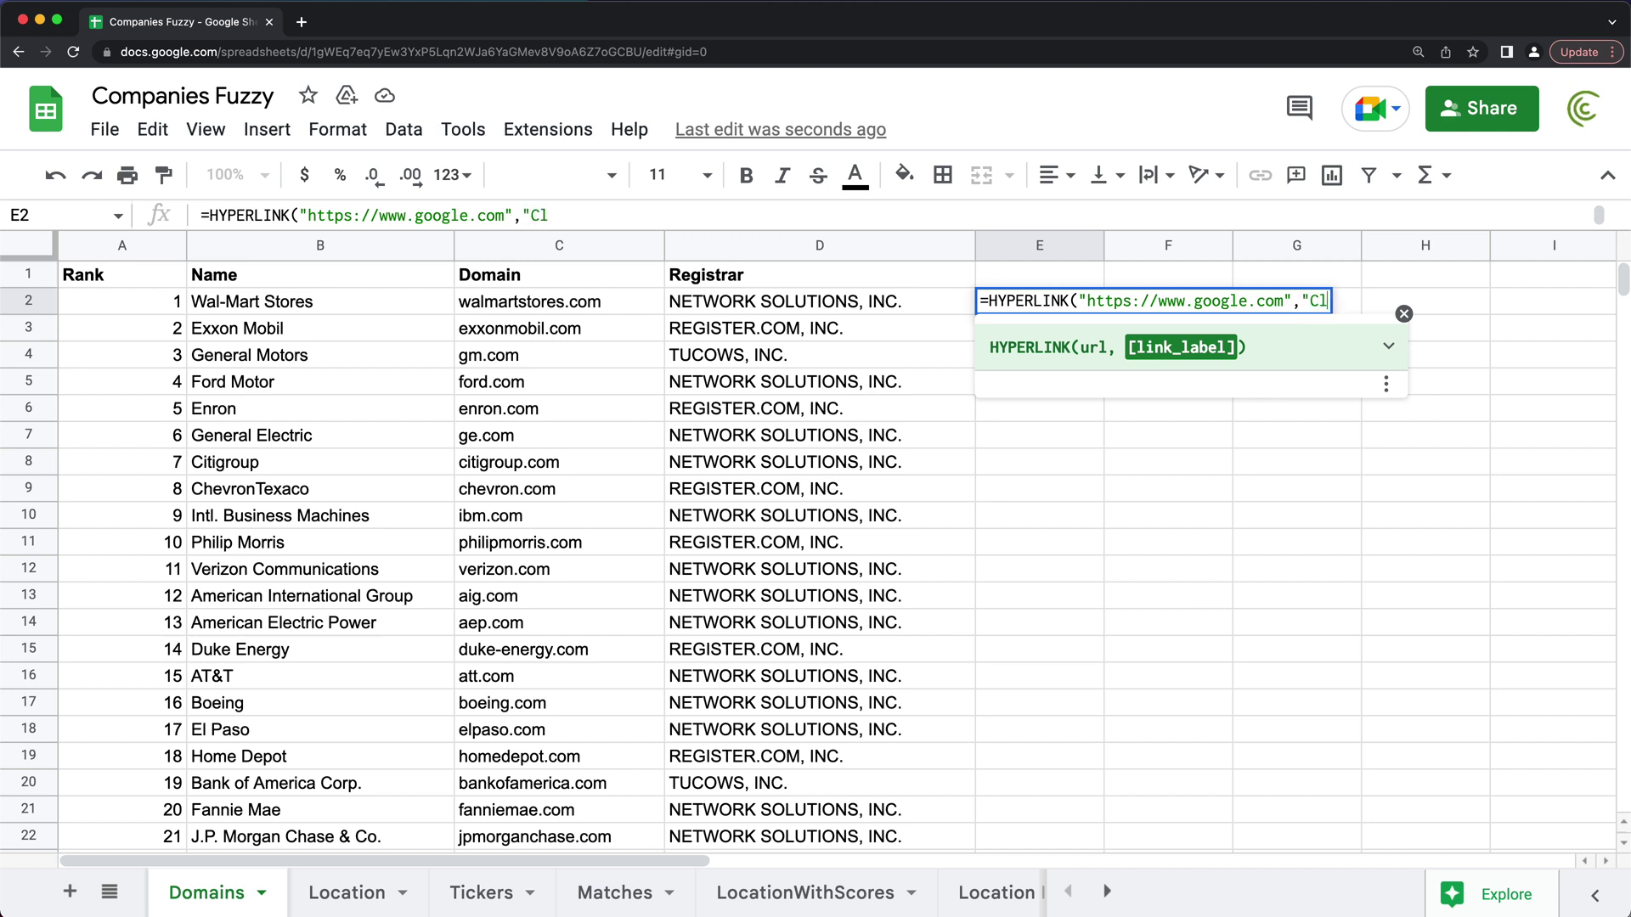
text(ick Here"))
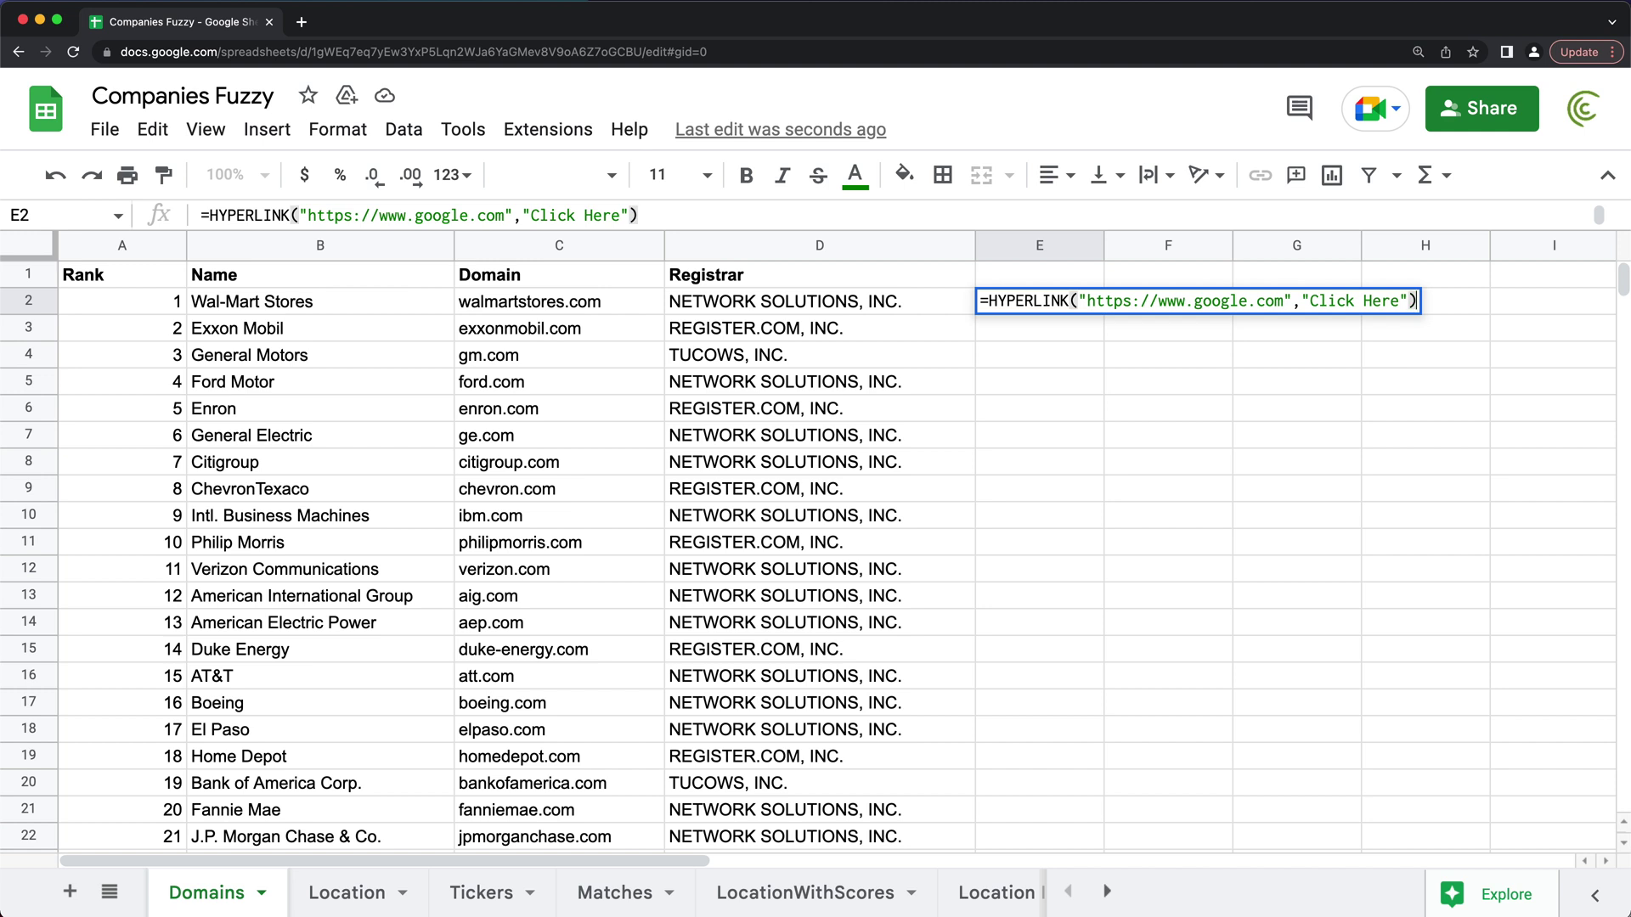
key(Return)
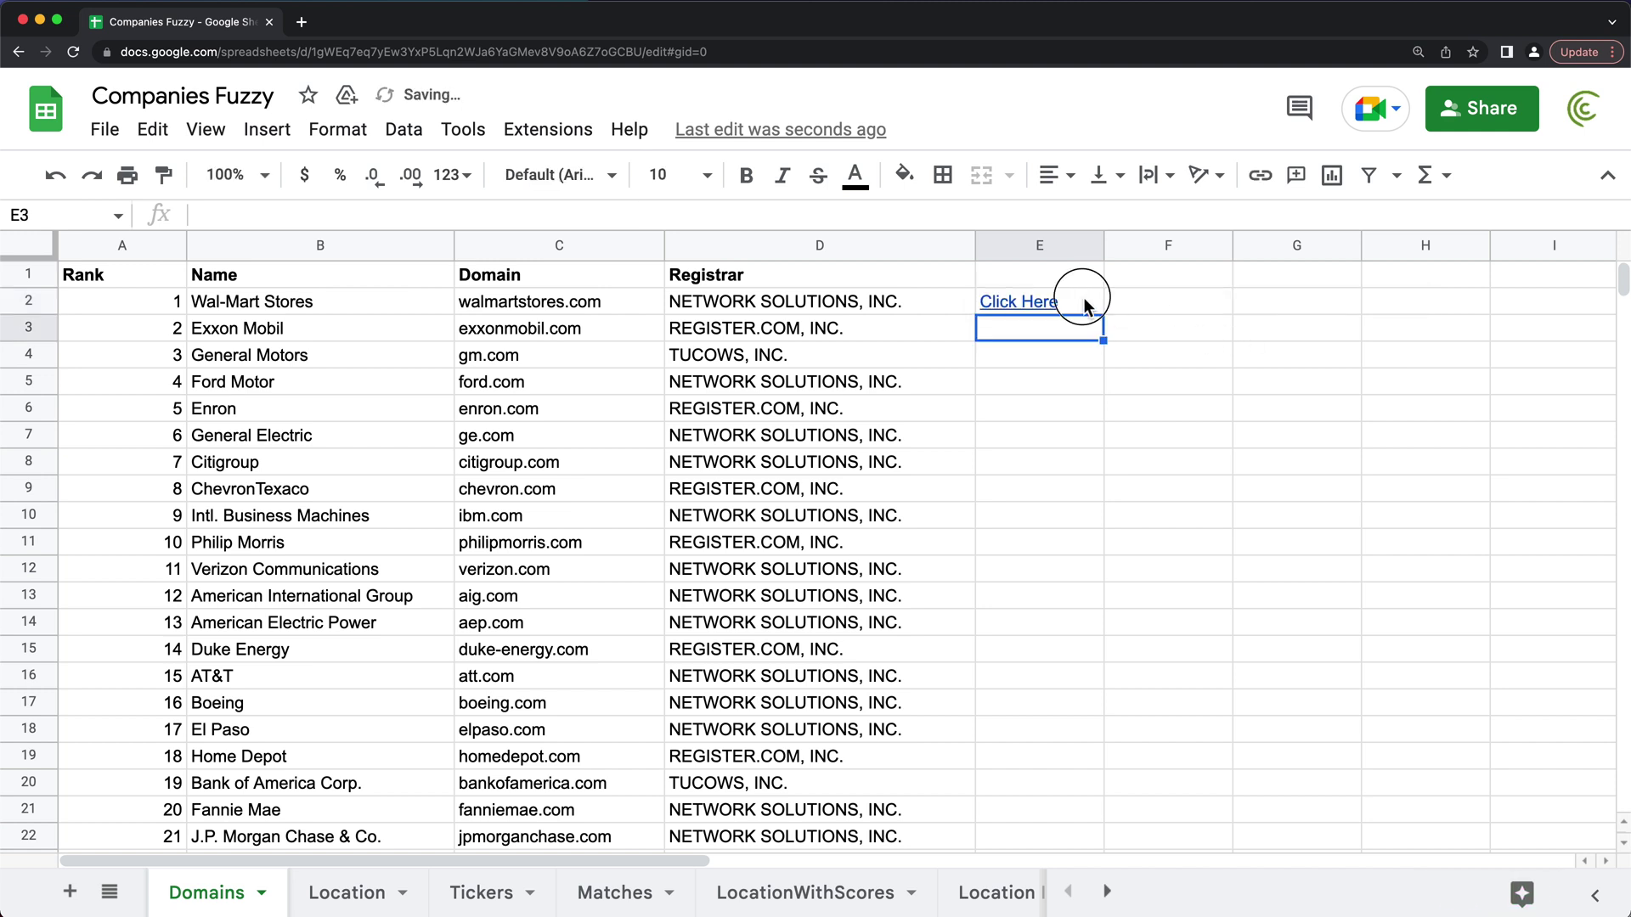
click(1076, 301)
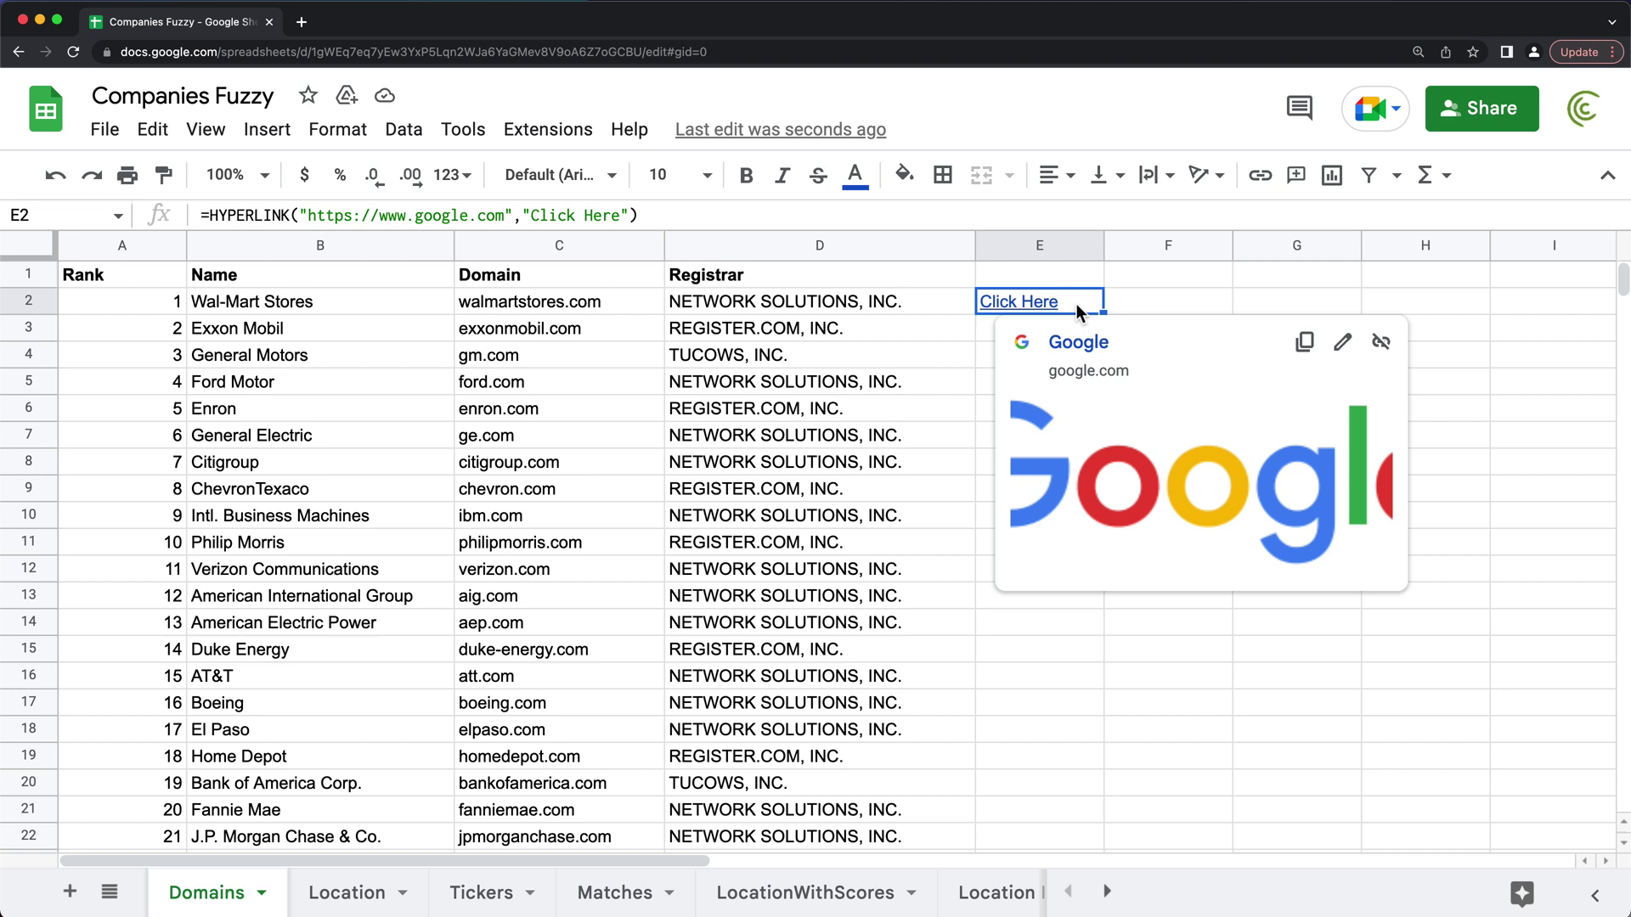
click(1145, 298)
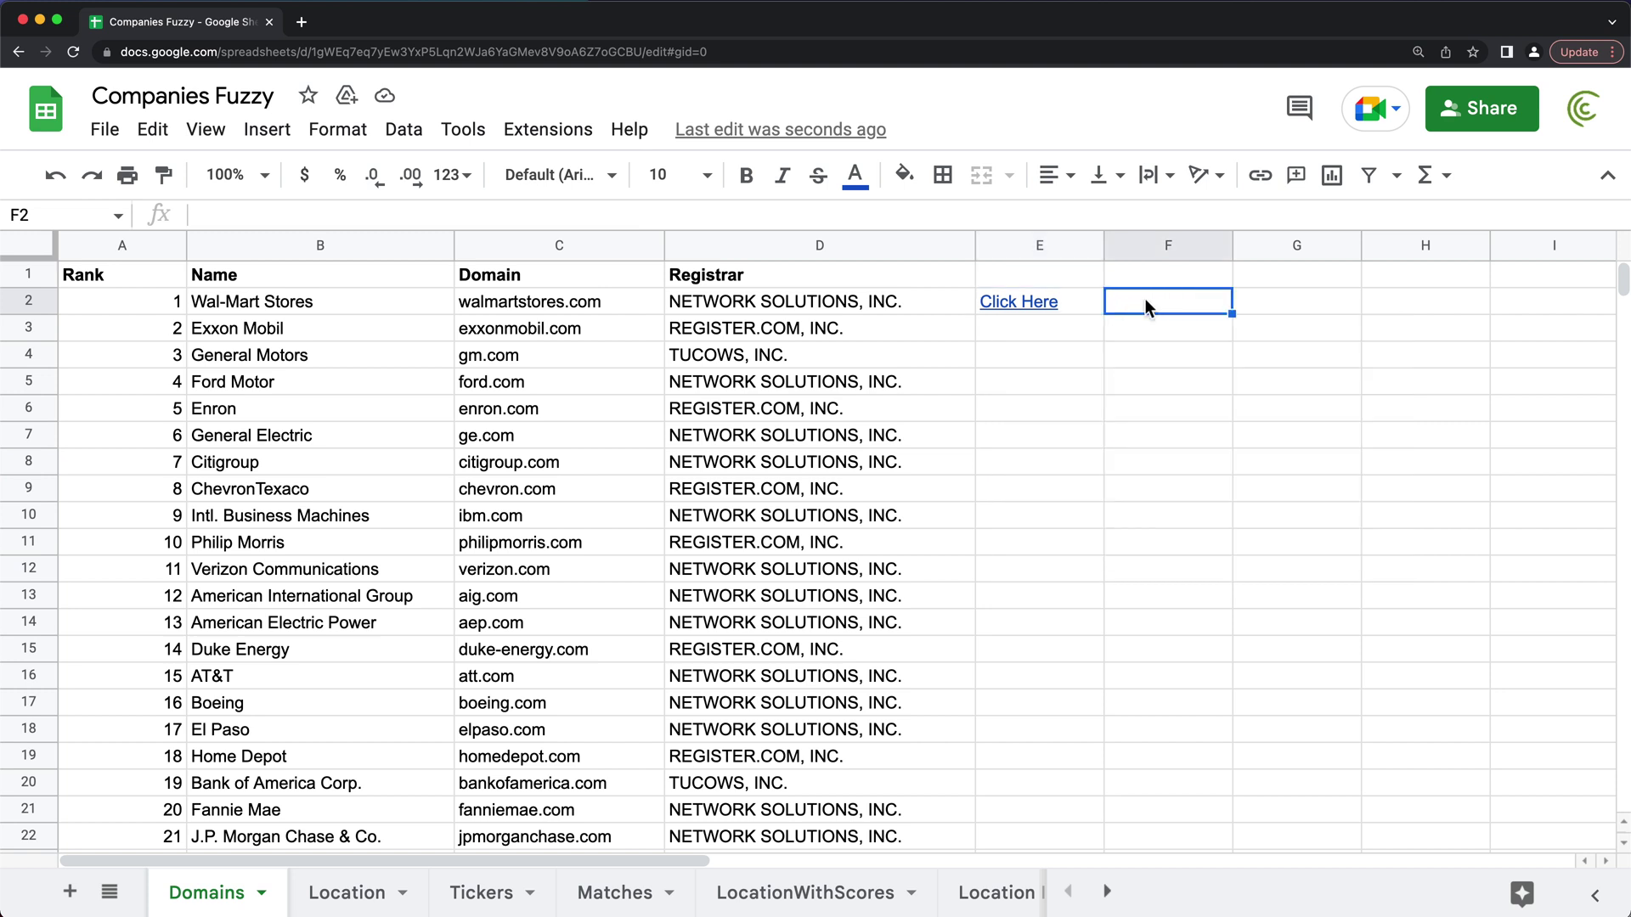
click(1079, 303)
double_click(1078, 303)
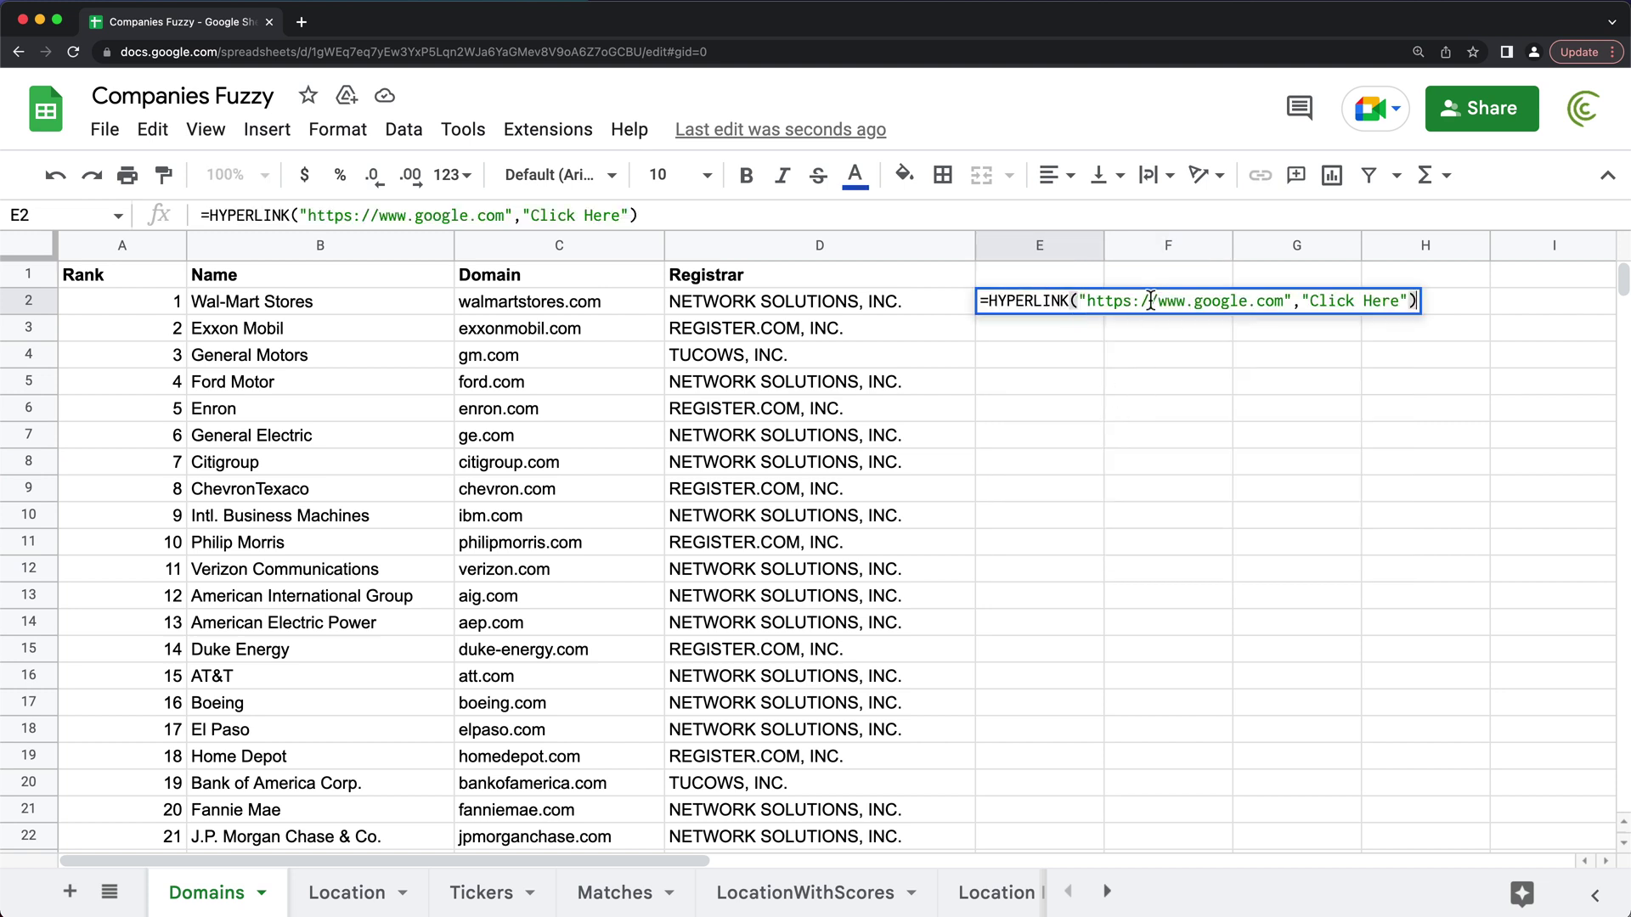
click(1150, 302)
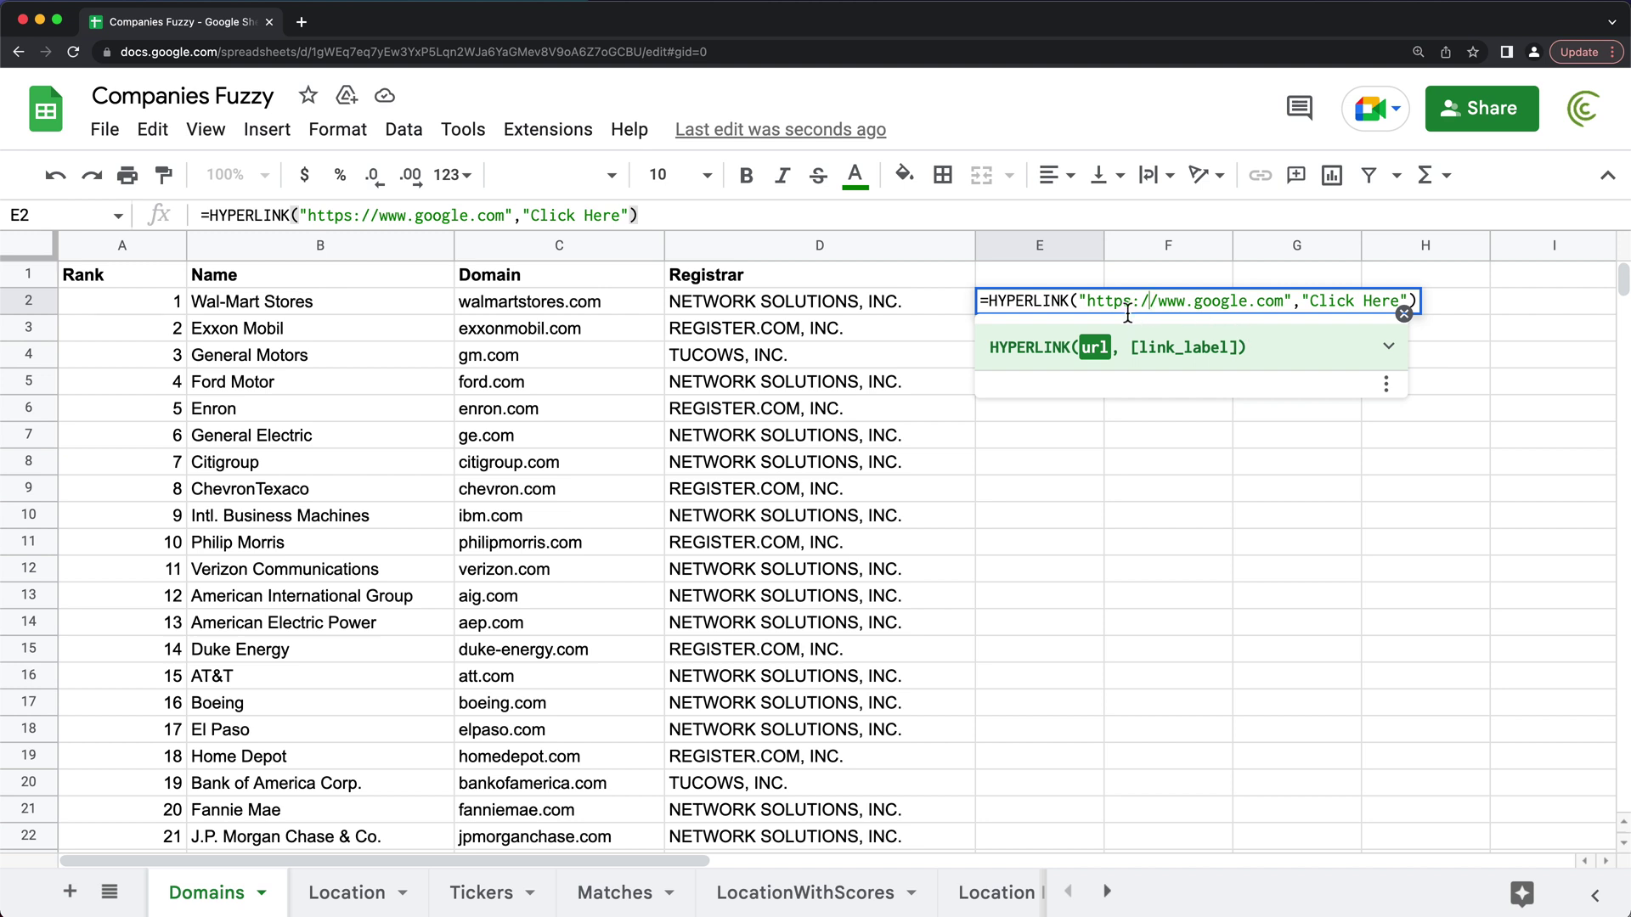
drag(1086, 301, 1283, 303)
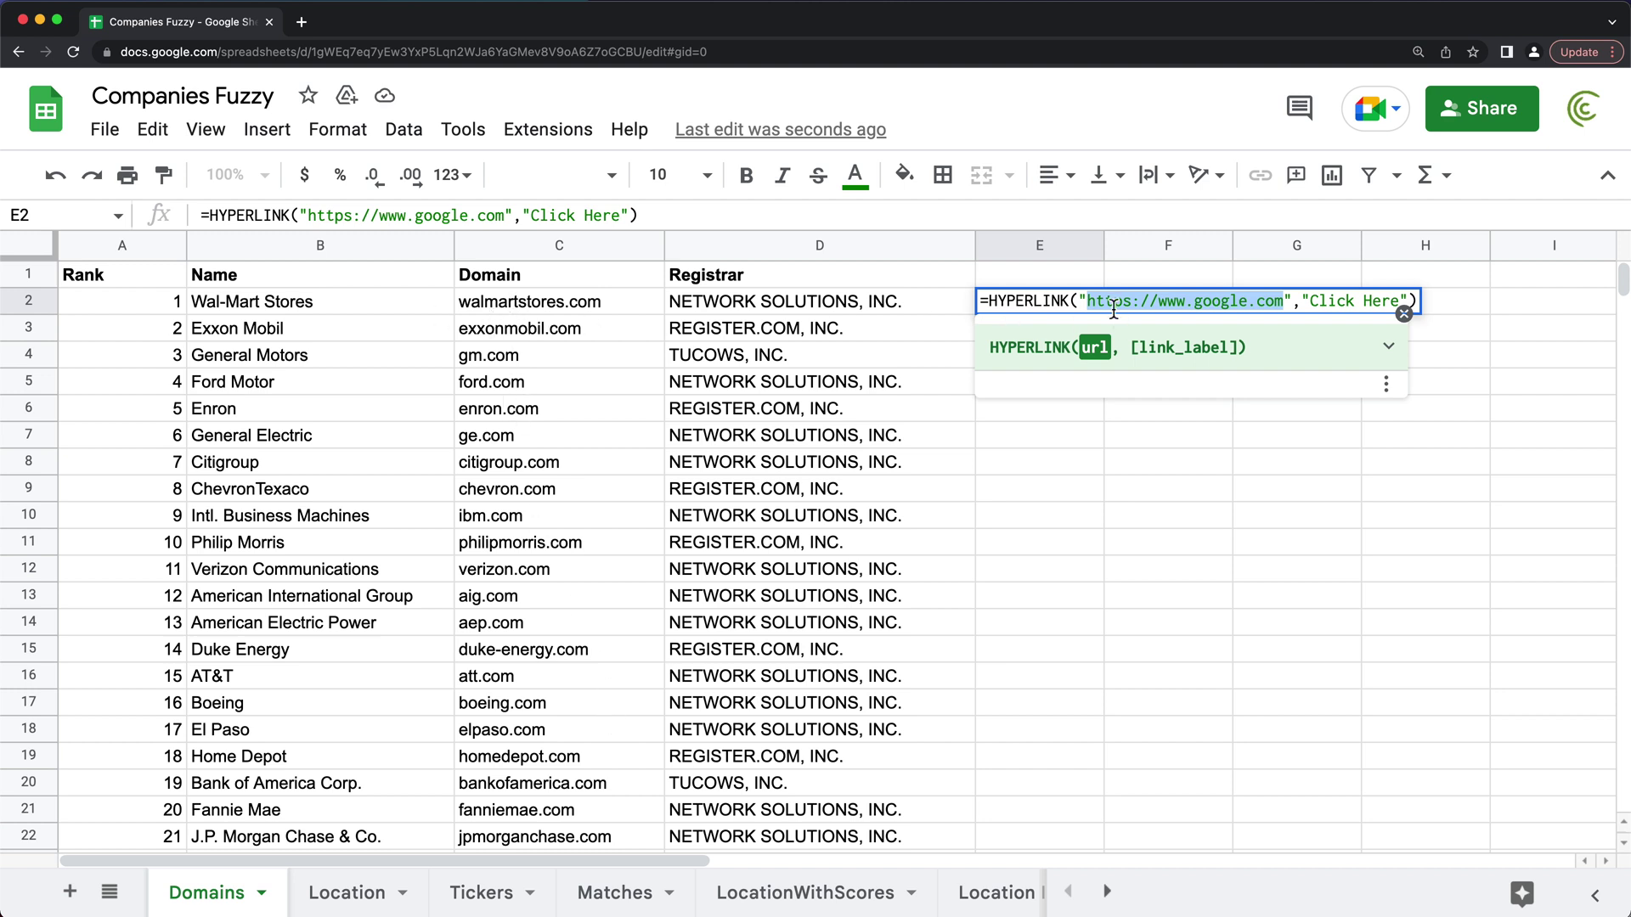
drag(1155, 303, 1087, 302)
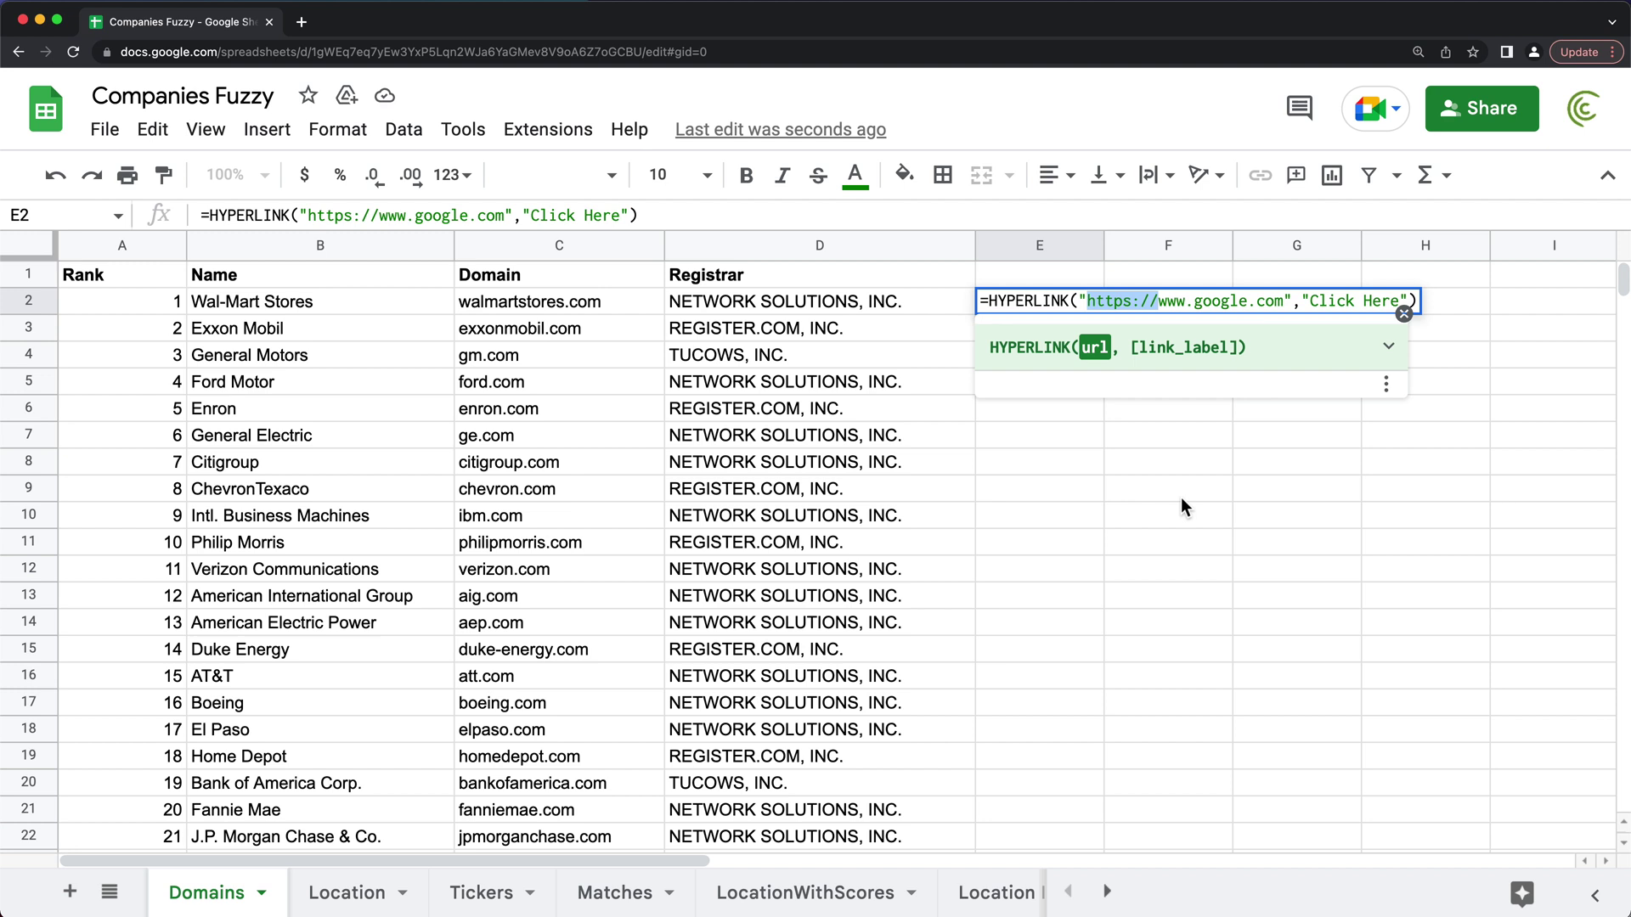
click(1152, 303)
double_click(1152, 303)
key(Right)
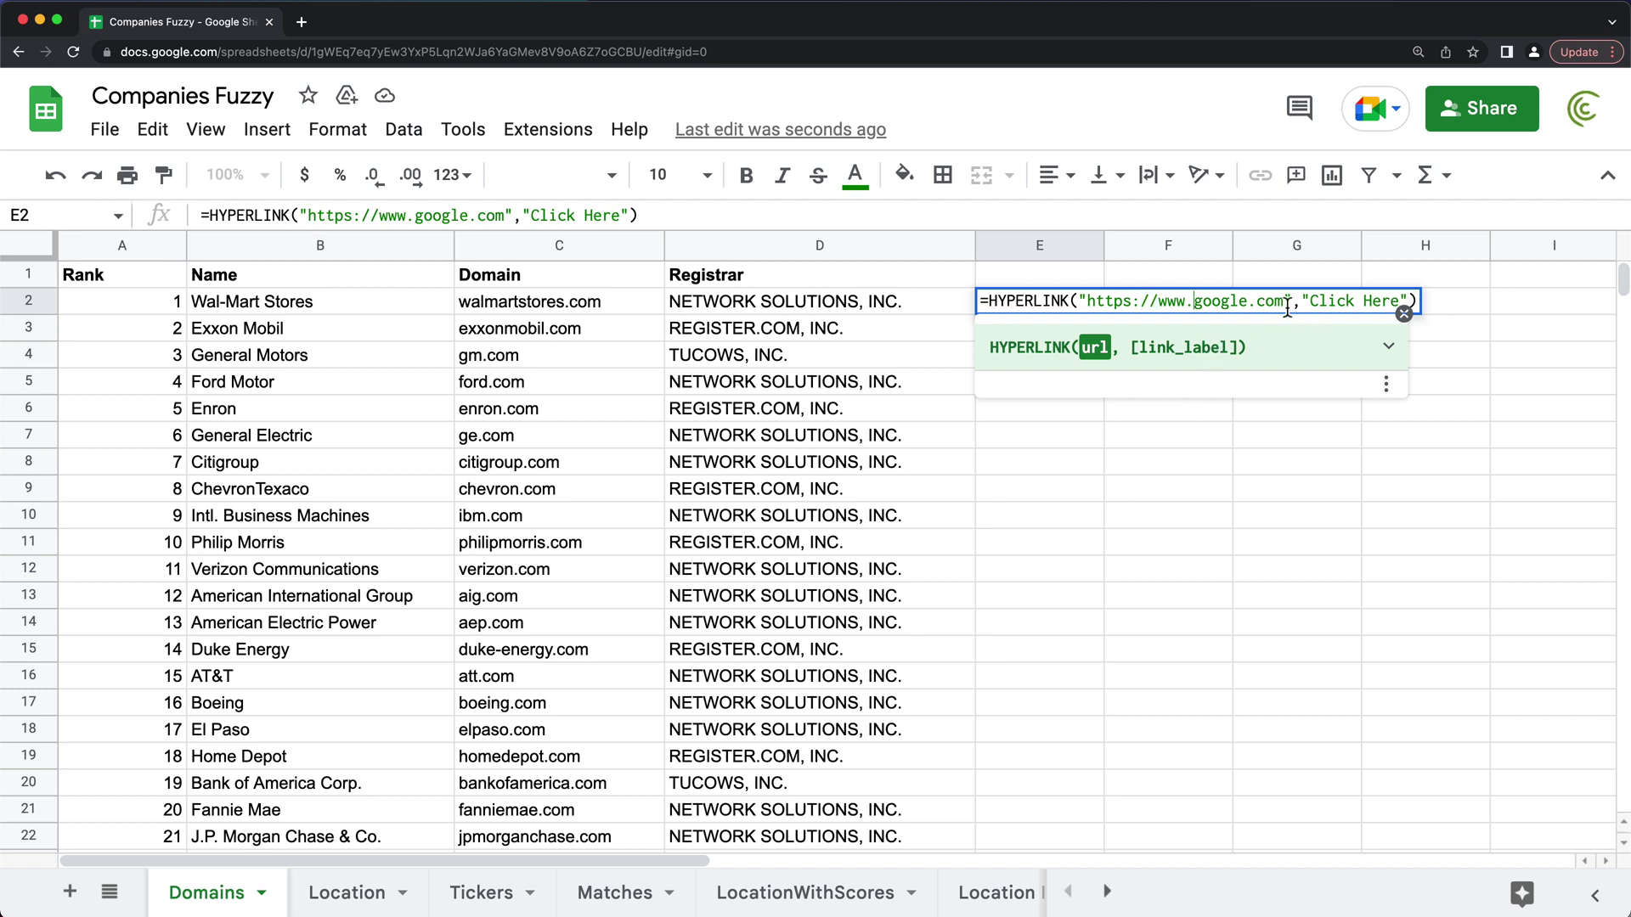
click(1287, 304)
key(BackSpace)
key(BackSpace)
key(BackSpace)
key(BackSpace)
key(BackSpace)
key(BackSpace)
key(BackSpace)
key(BackSpace)
key(BackSpace)
key(BackSpace)
key(BackSpace)
key(BackSpace)
key(BackSpace)
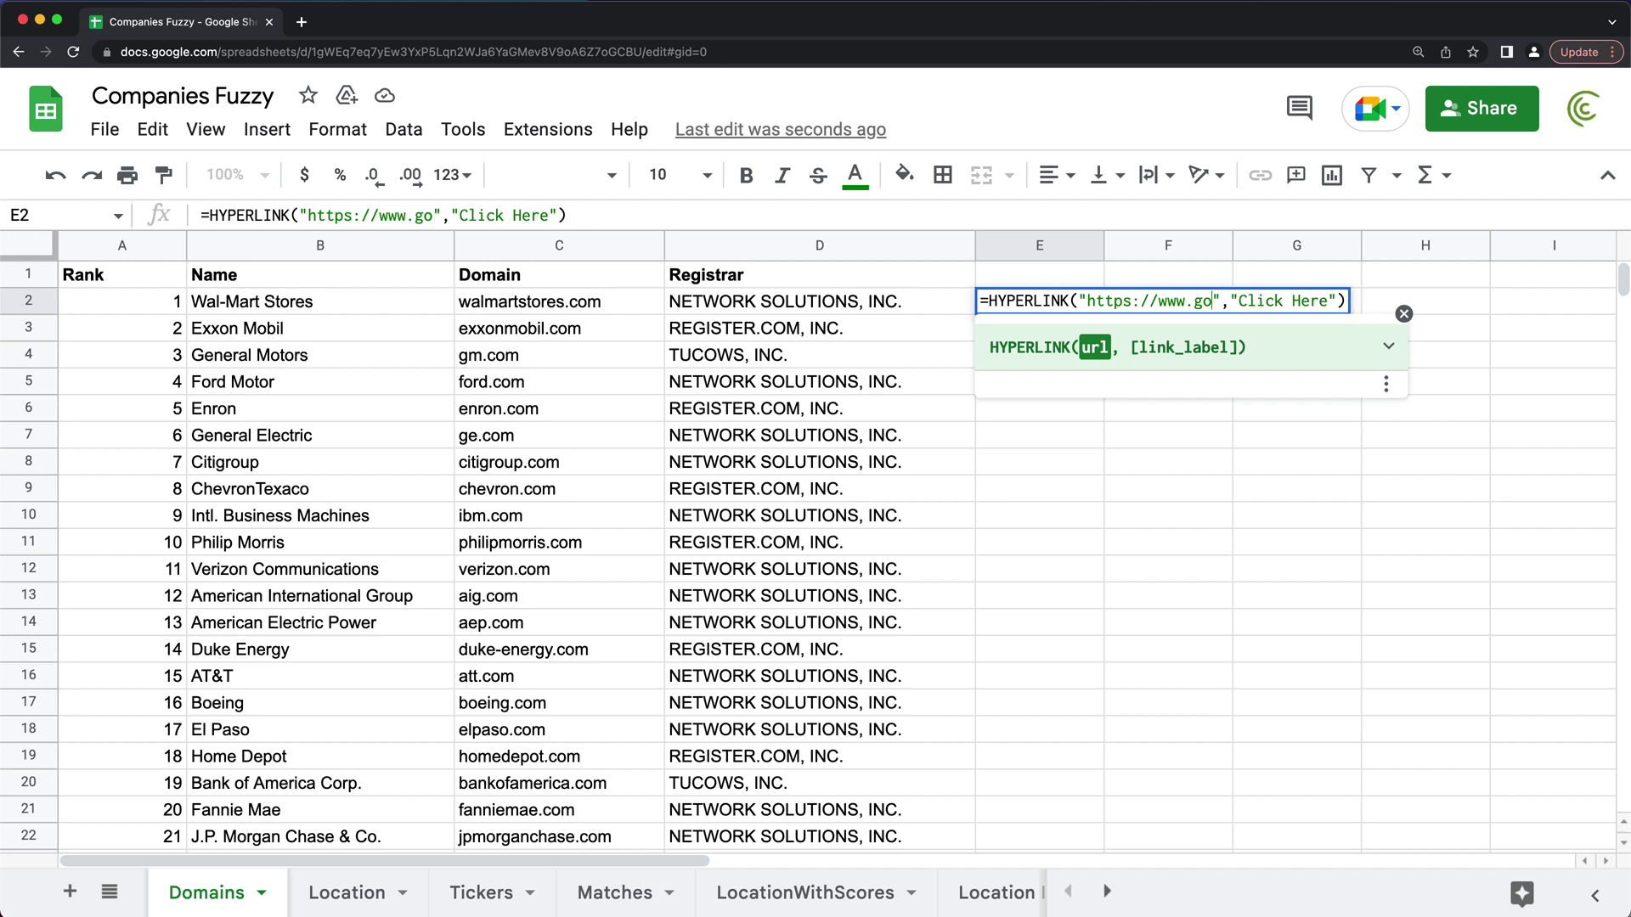
key(BackSpace)
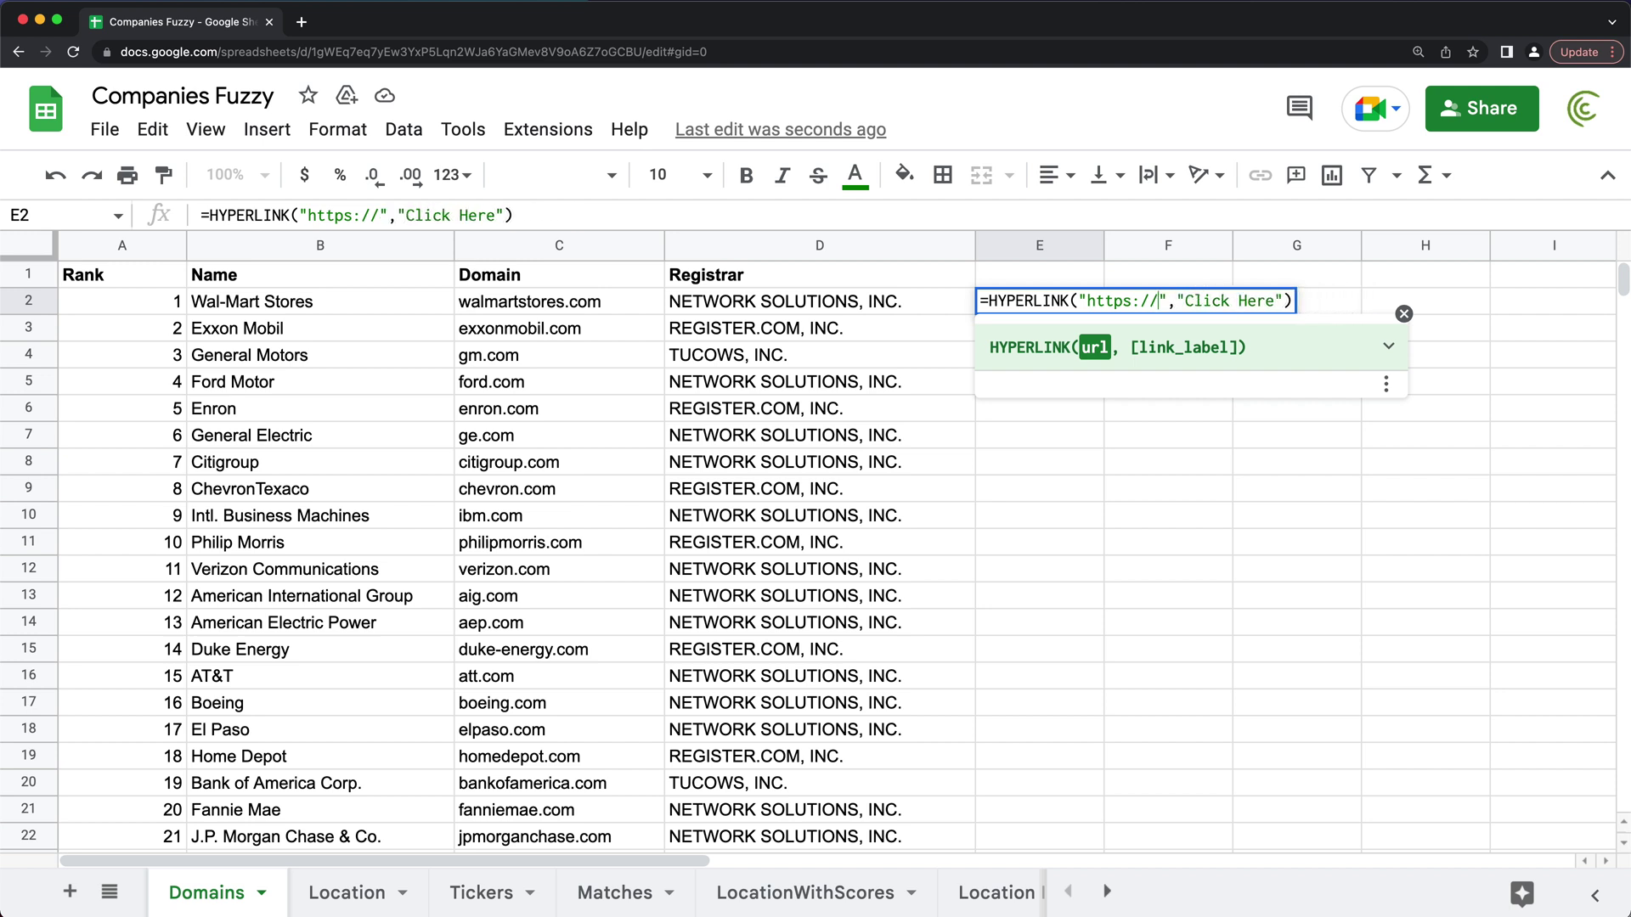
key(Right)
key(Right)
key(Right)
key(Right)
key(Right)
key(Right)
text(&)
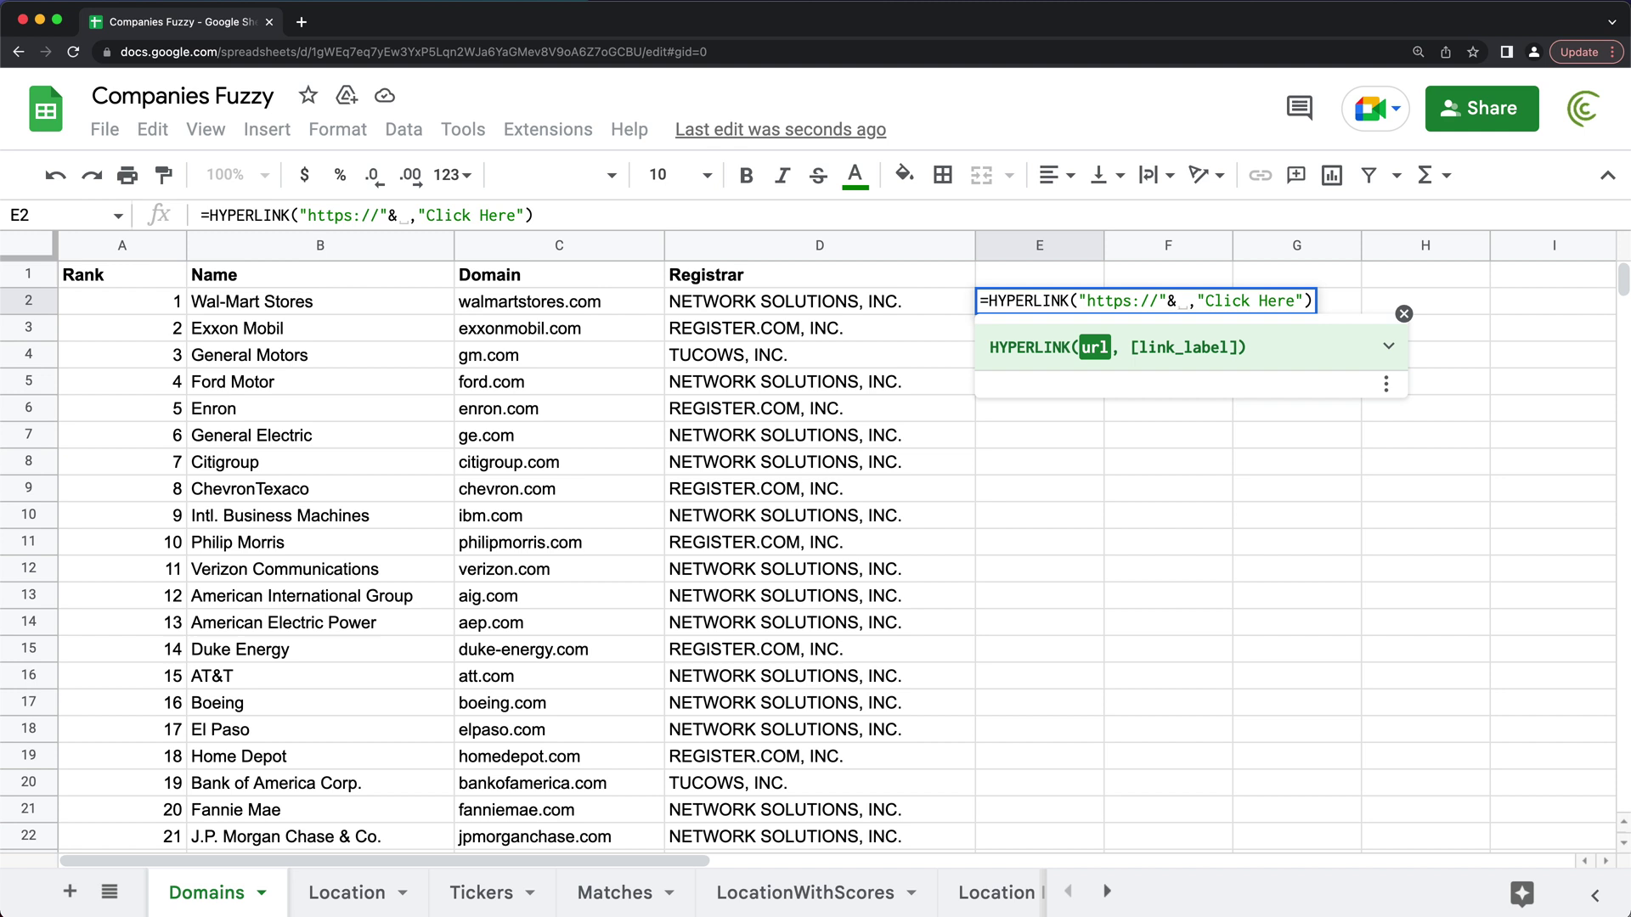
click(562, 309)
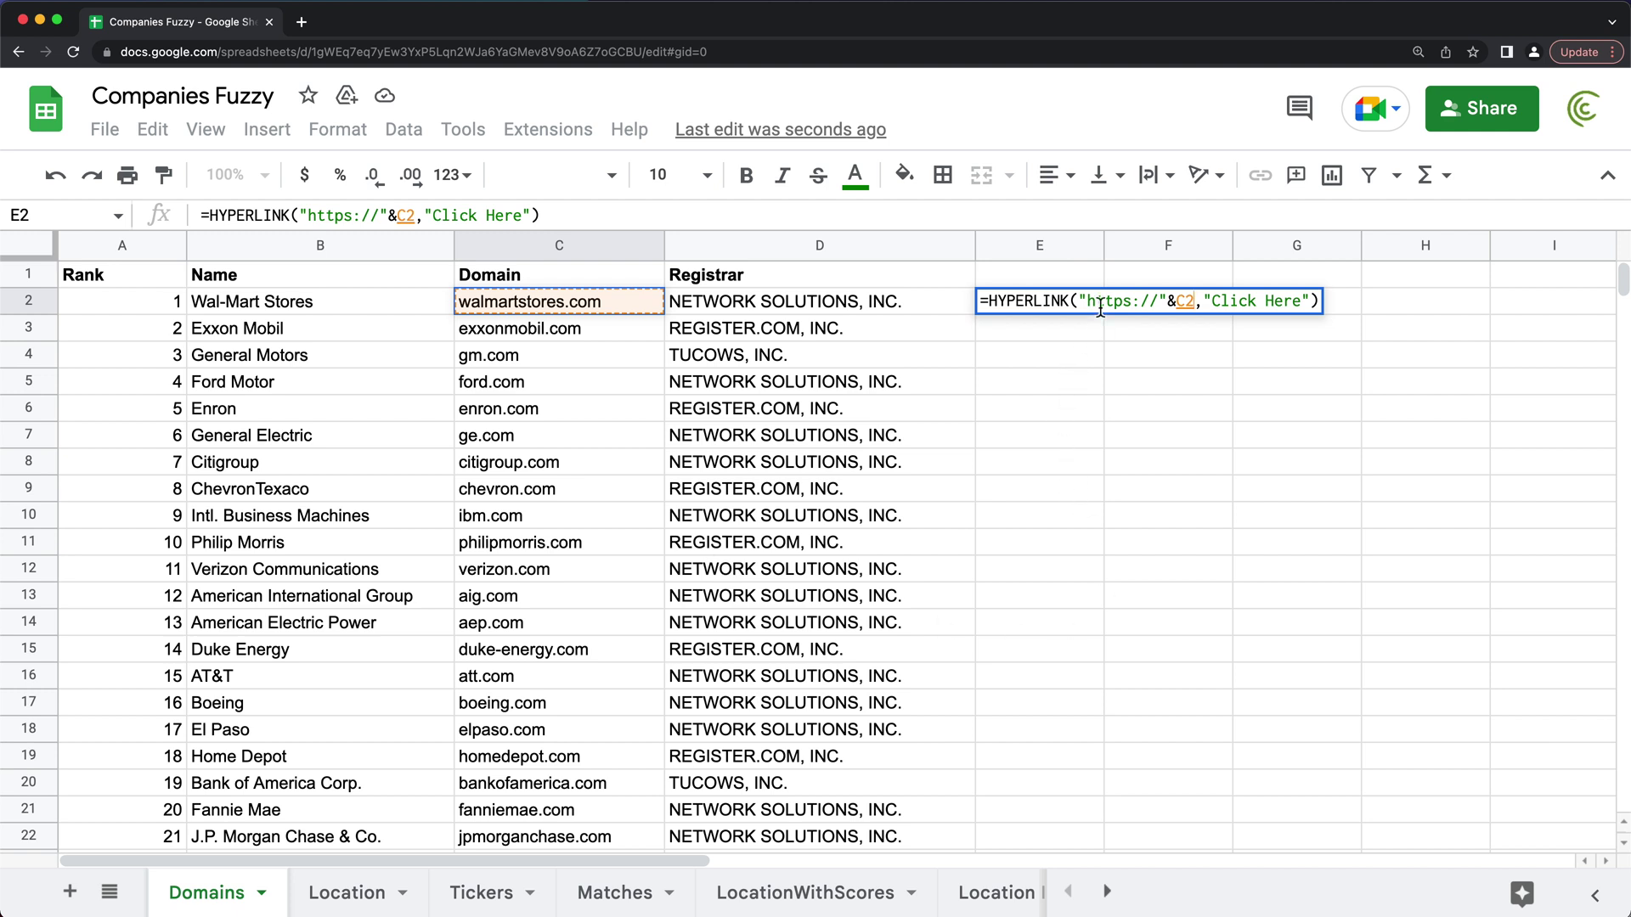
drag(1091, 303, 1163, 314)
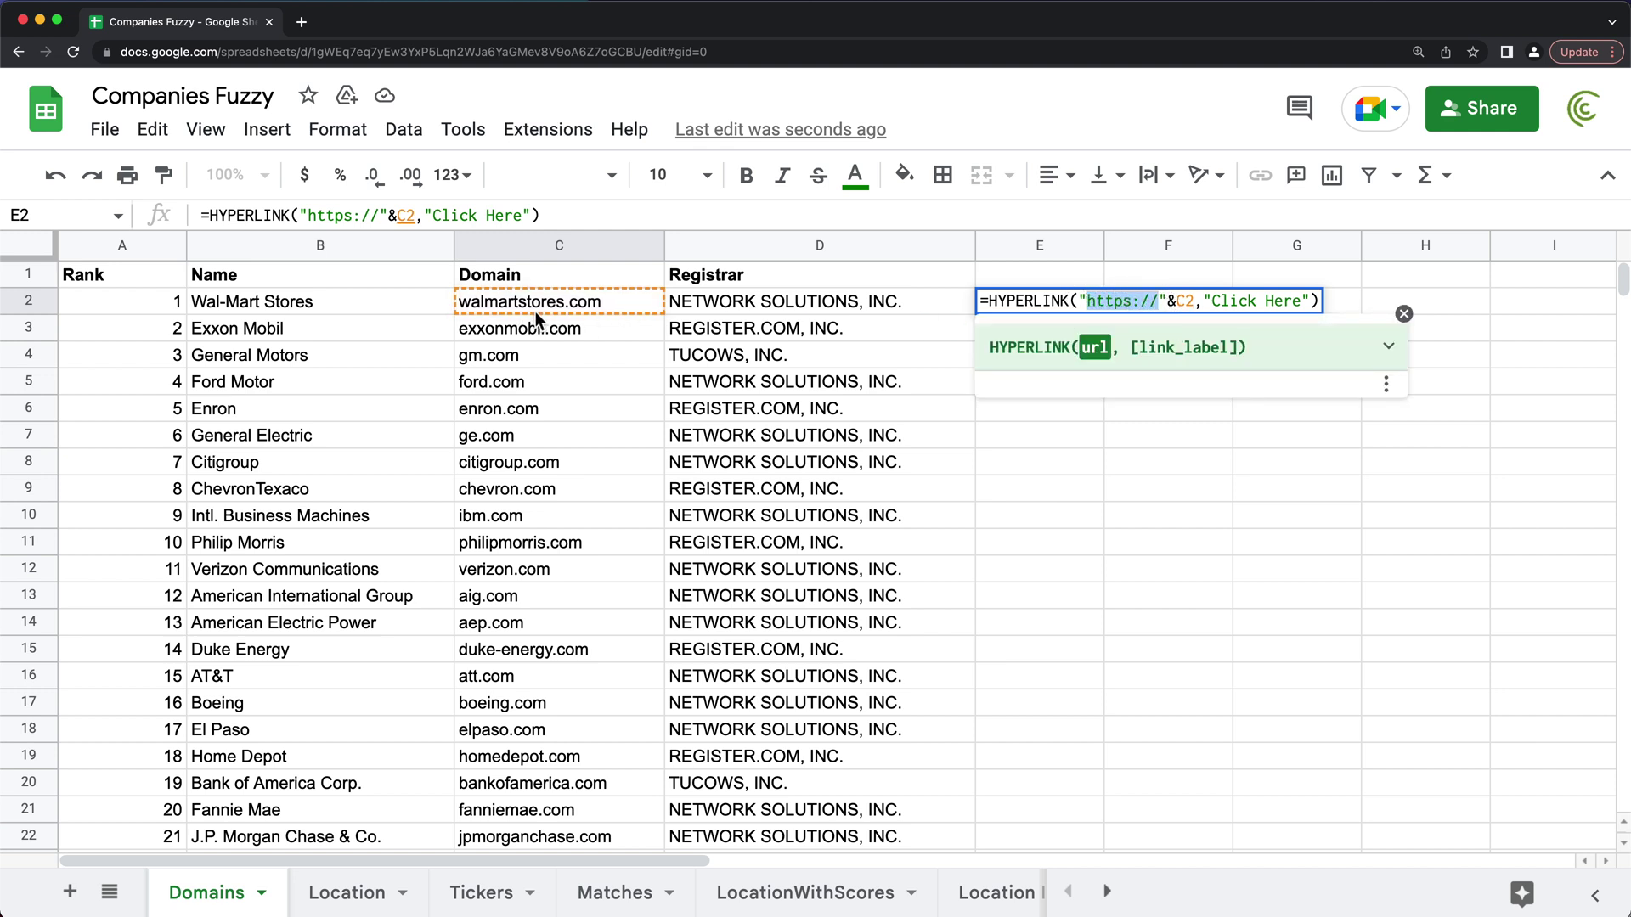
click(1312, 304)
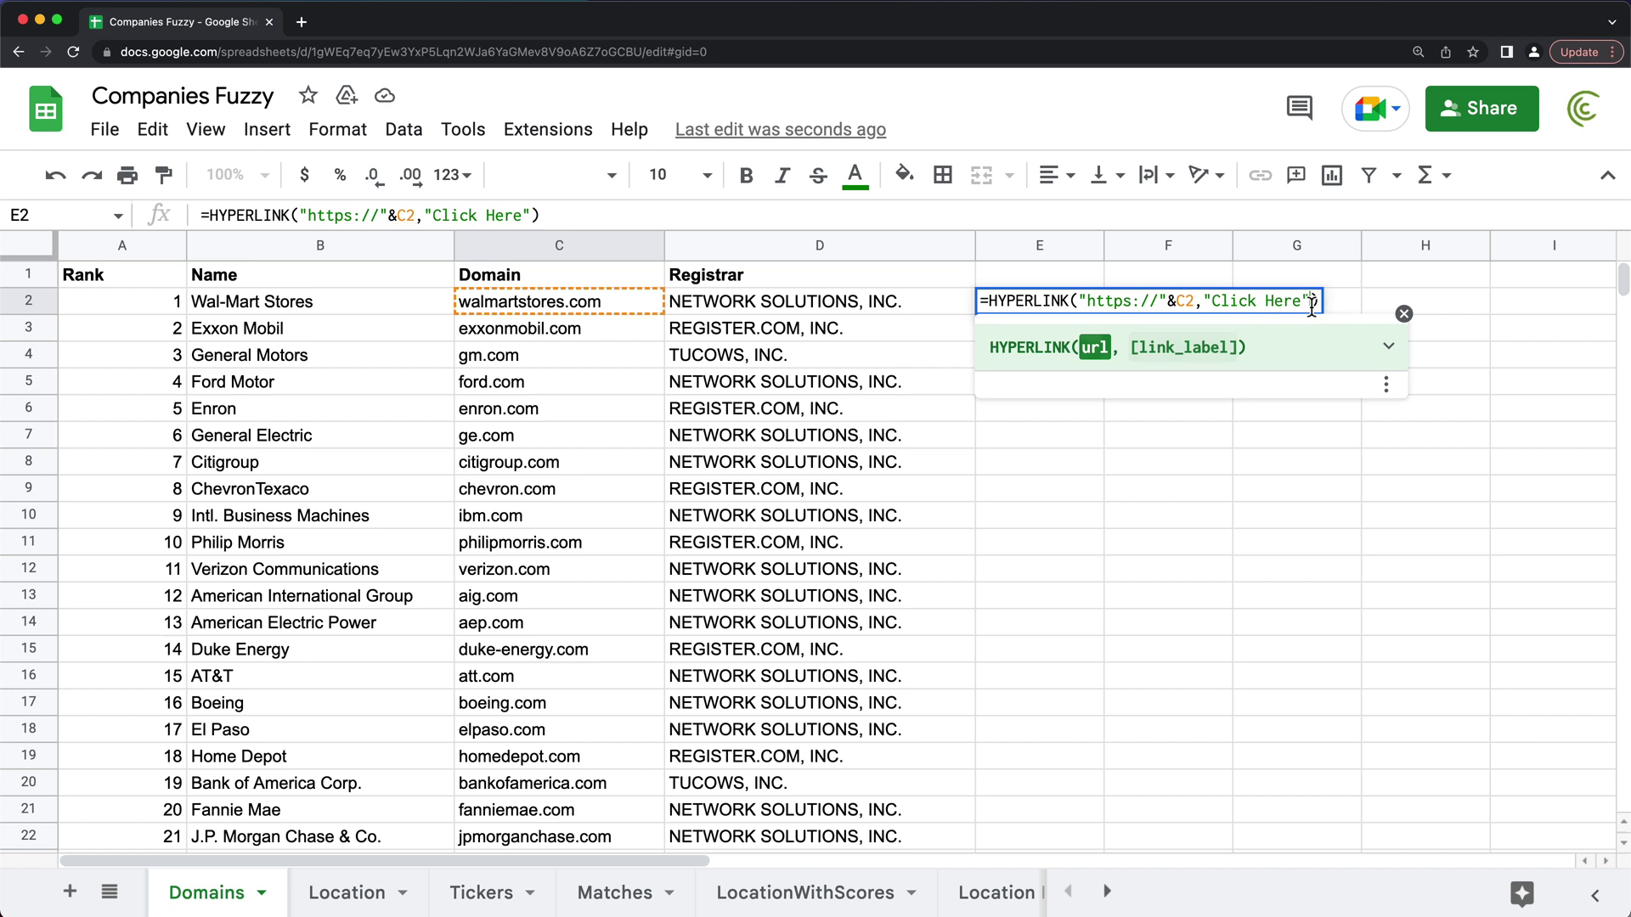
key(Return)
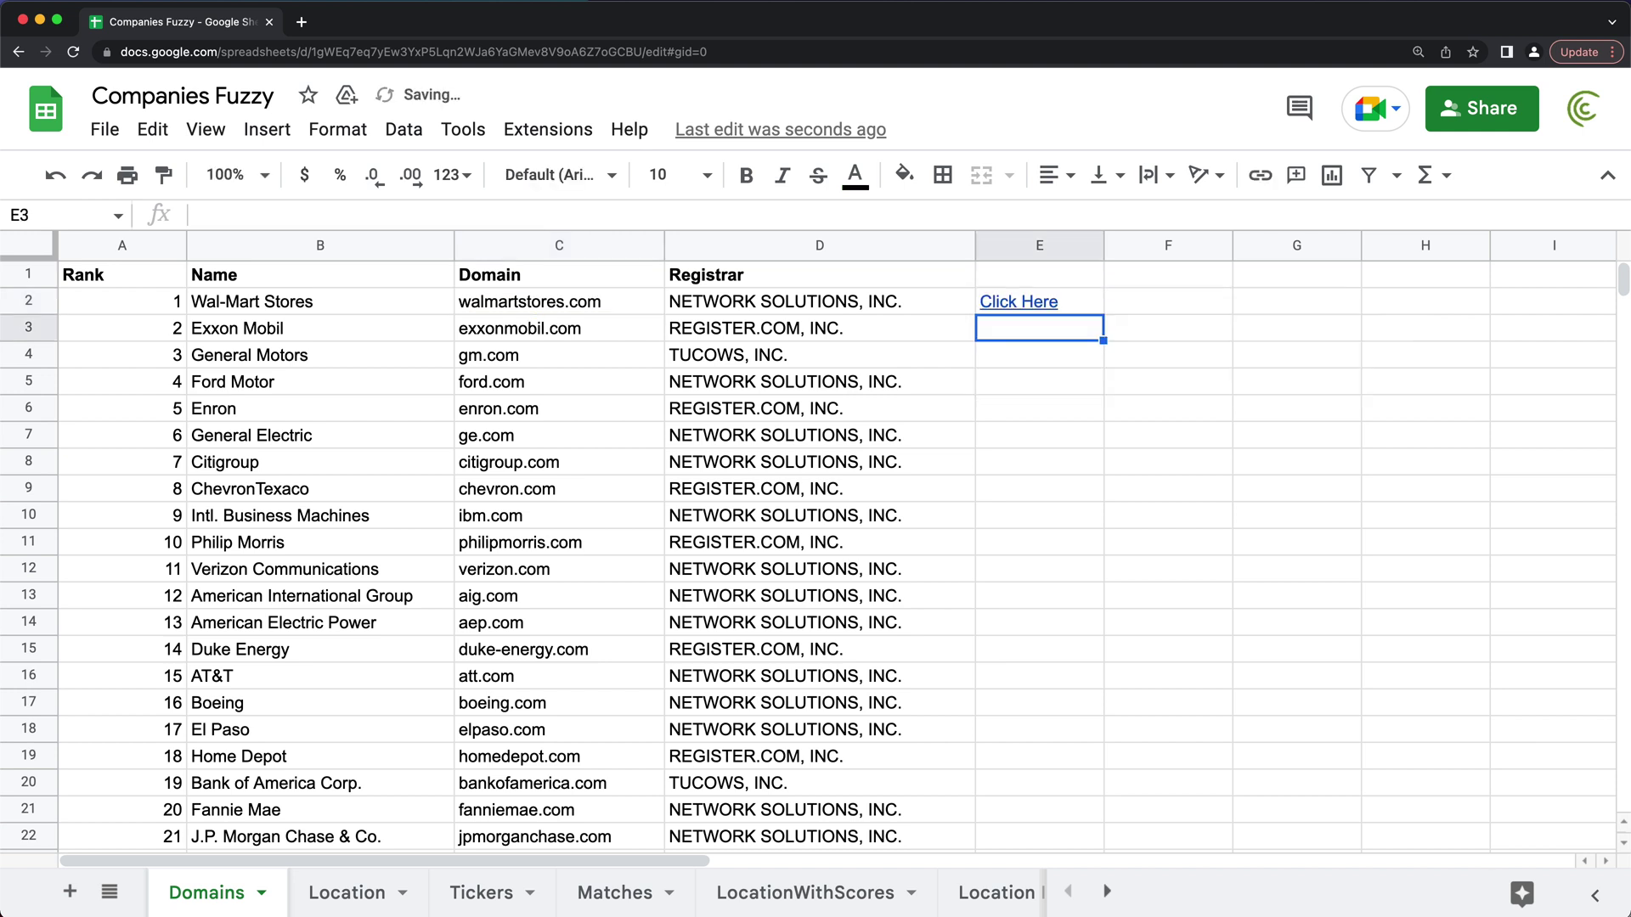
- Fill E2's link formula down column E and spot-check the Exxon Mobil and General Motors links
click(1076, 303)
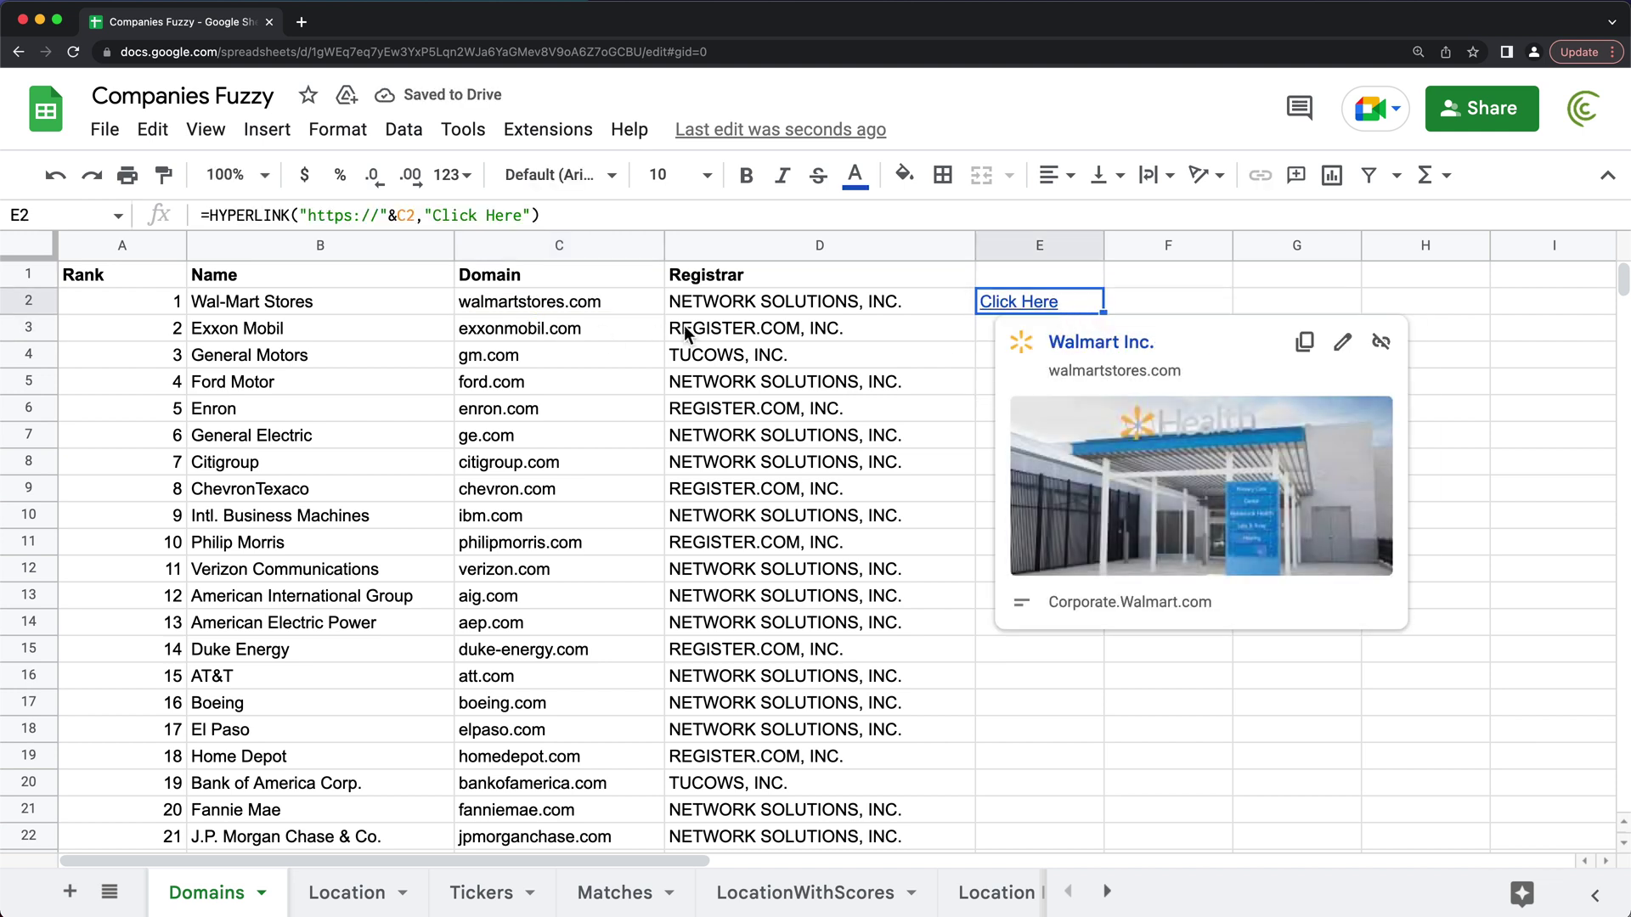
click(573, 301)
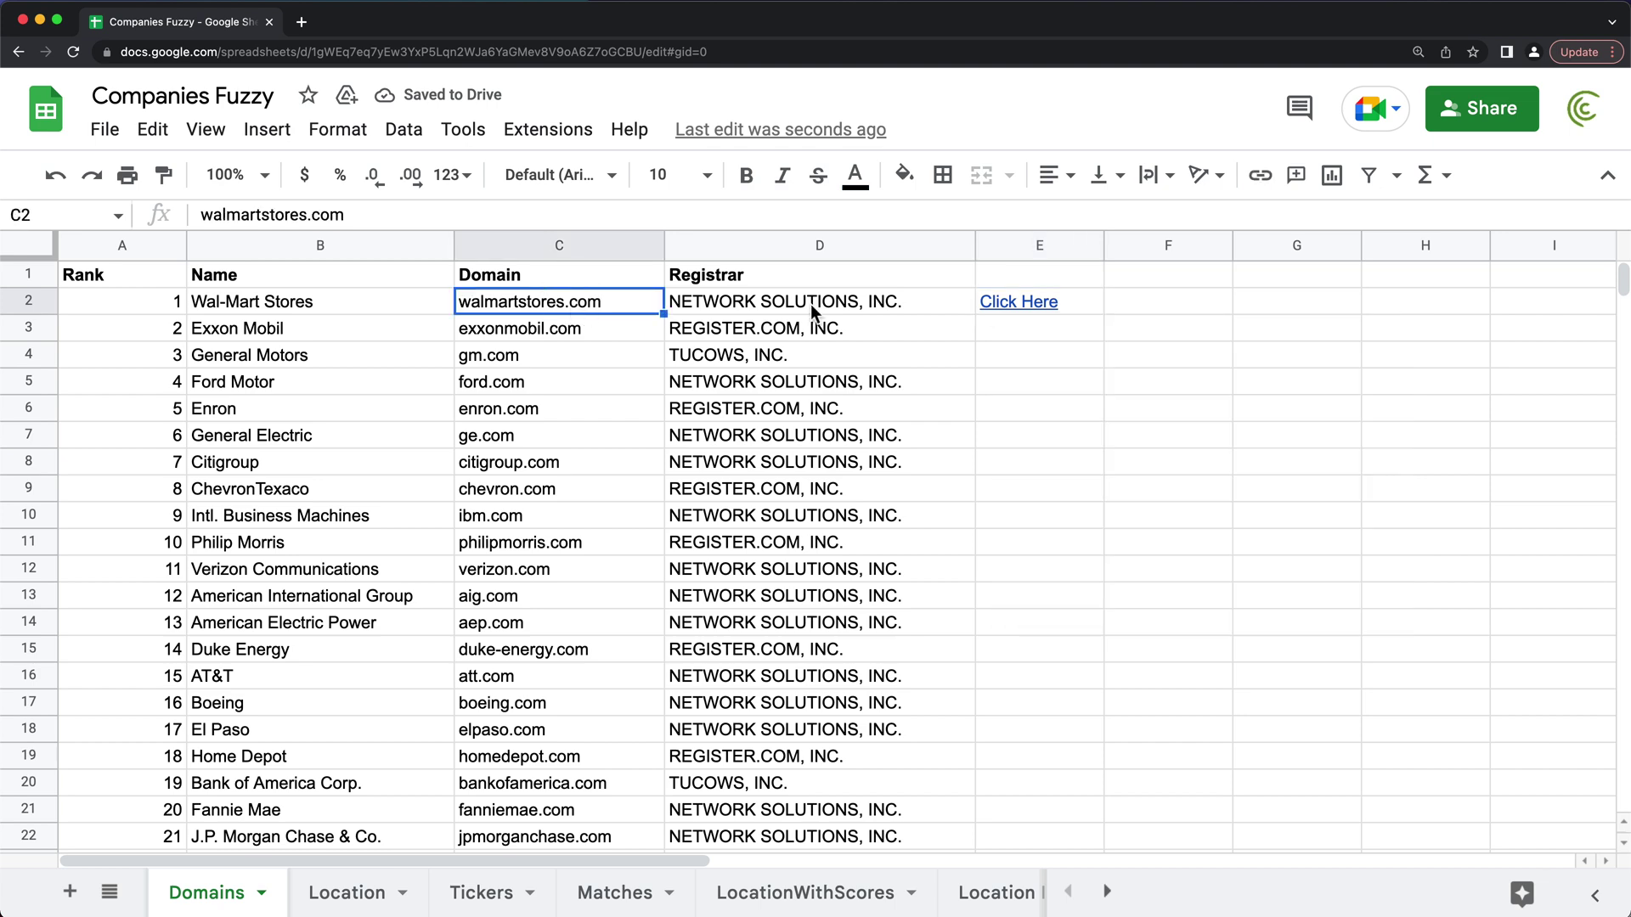
click(1091, 306)
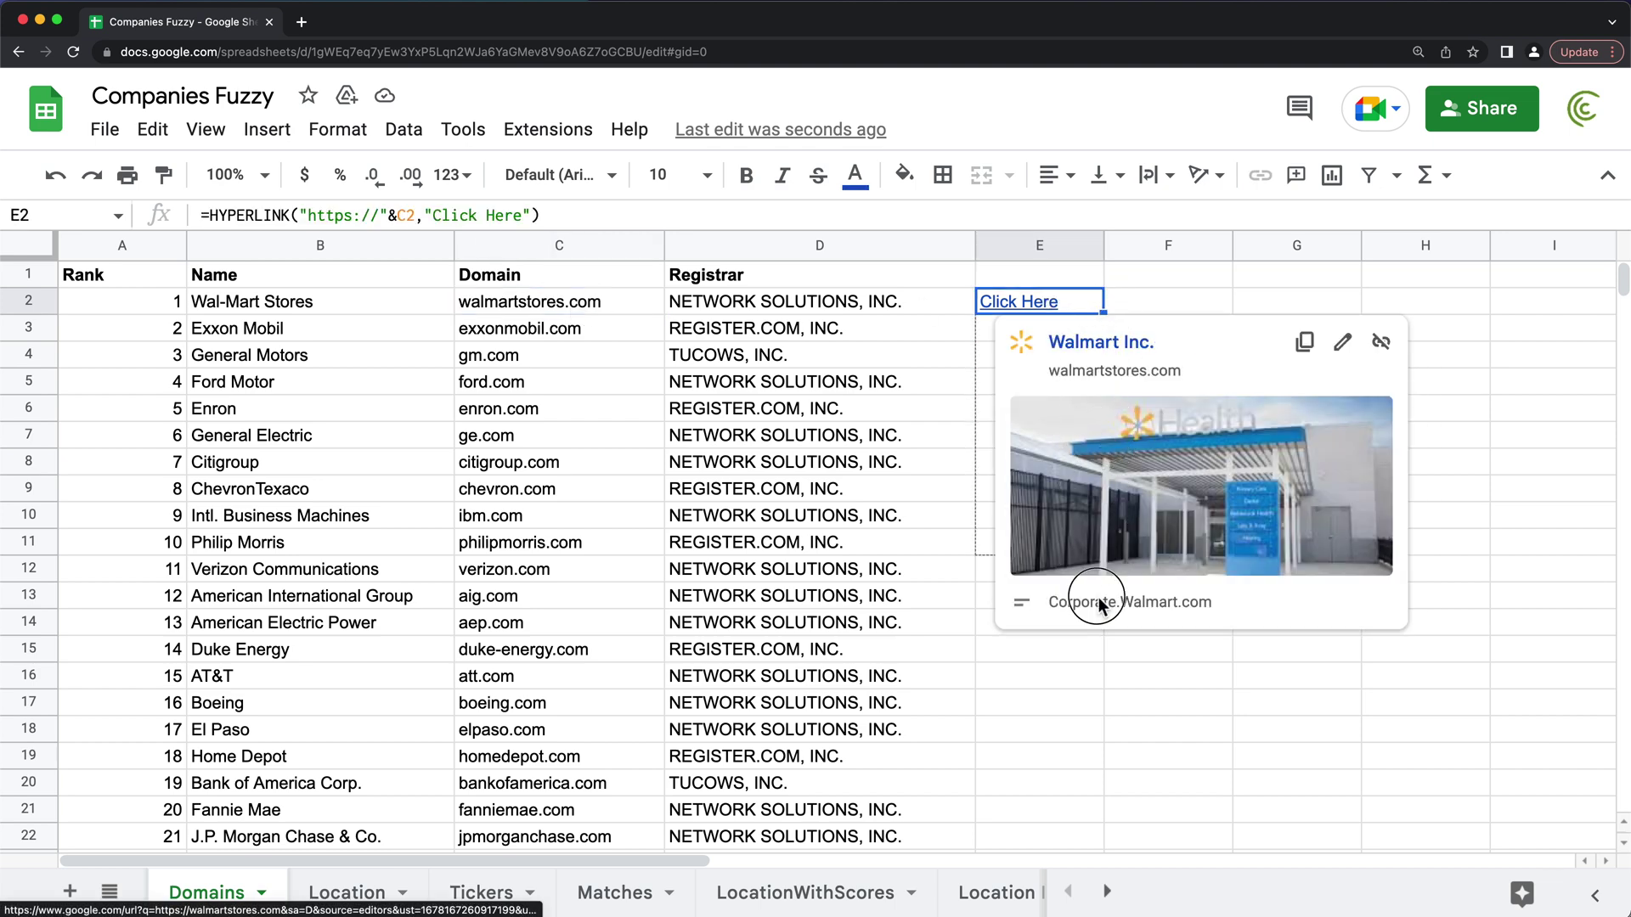
drag(1099, 605, 1102, 738)
click(1073, 332)
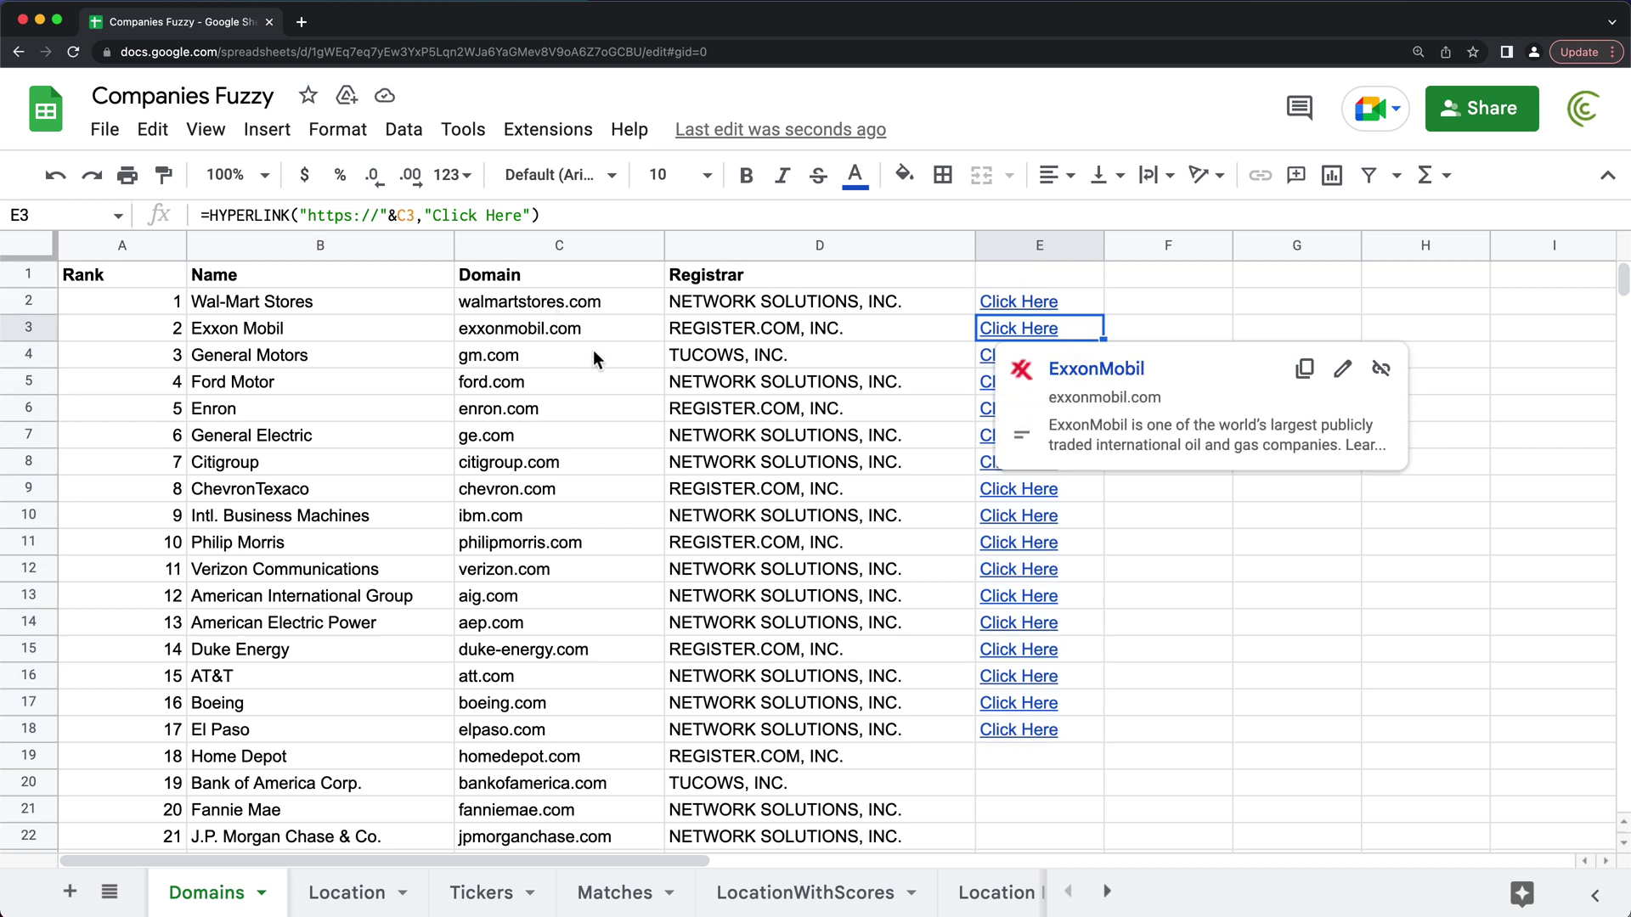
click(593, 352)
click(1075, 352)
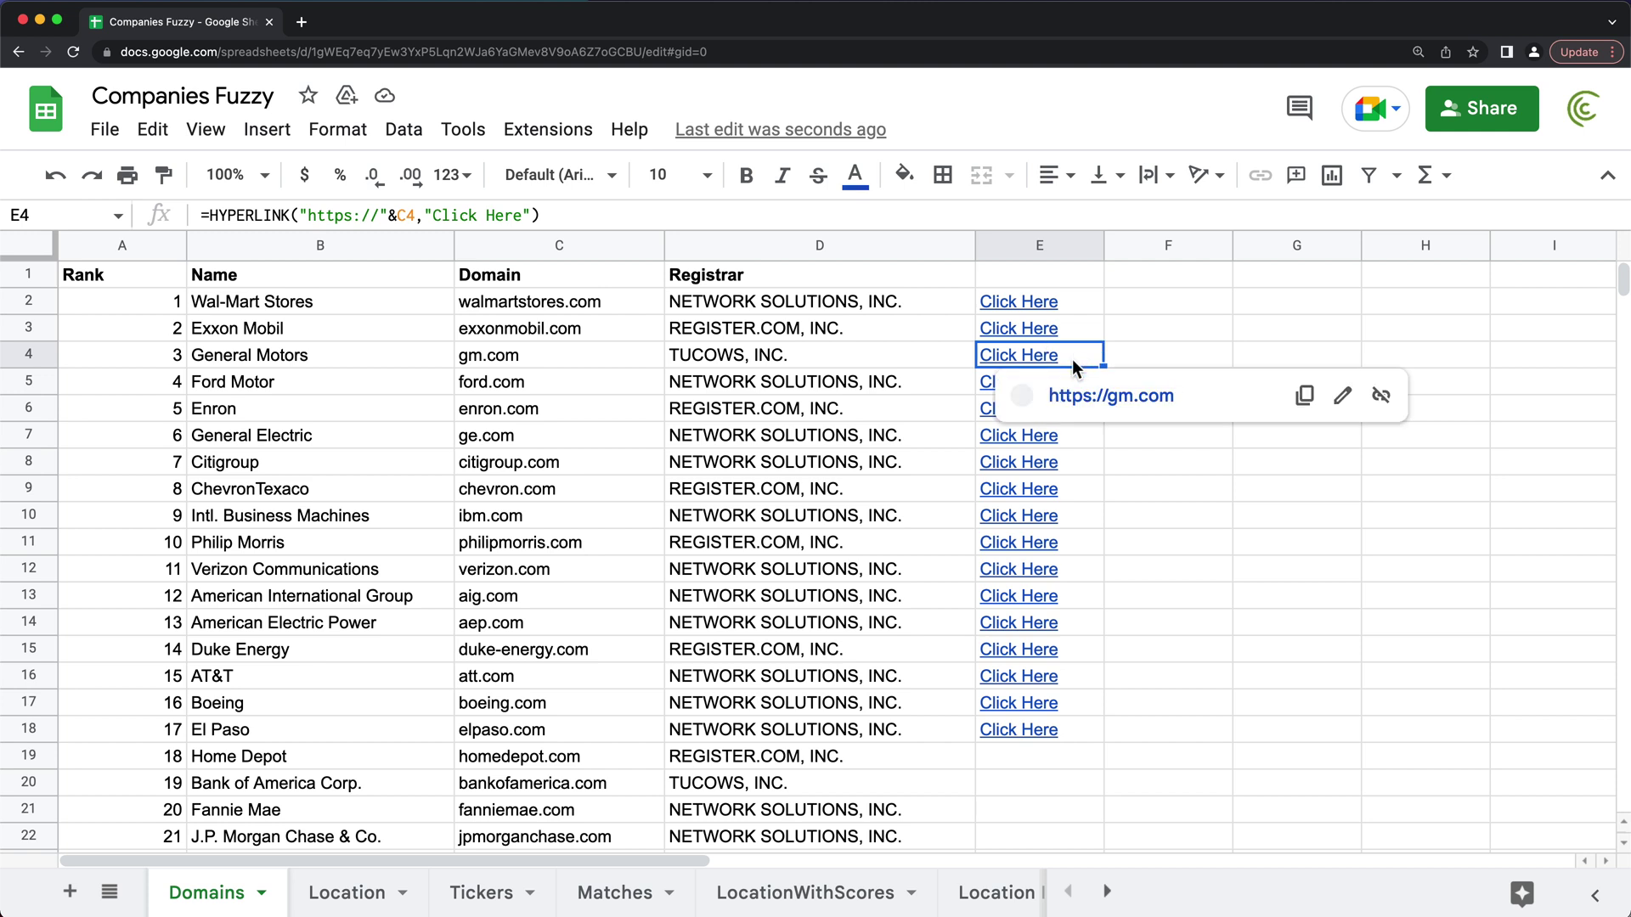
click(1072, 305)
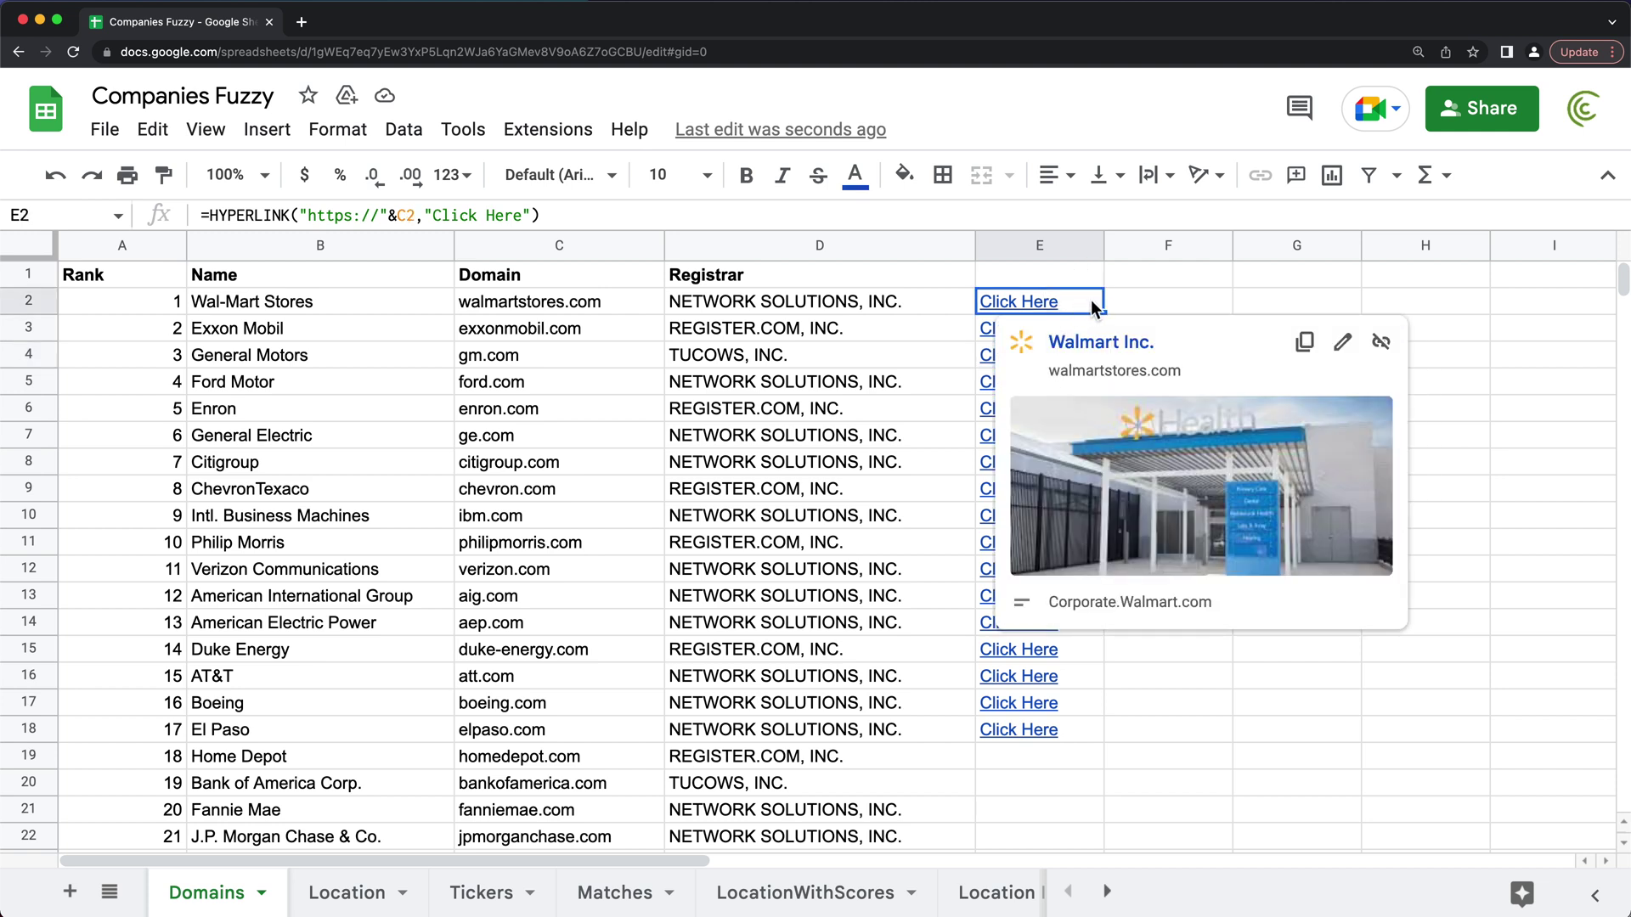
double_click(1088, 301)
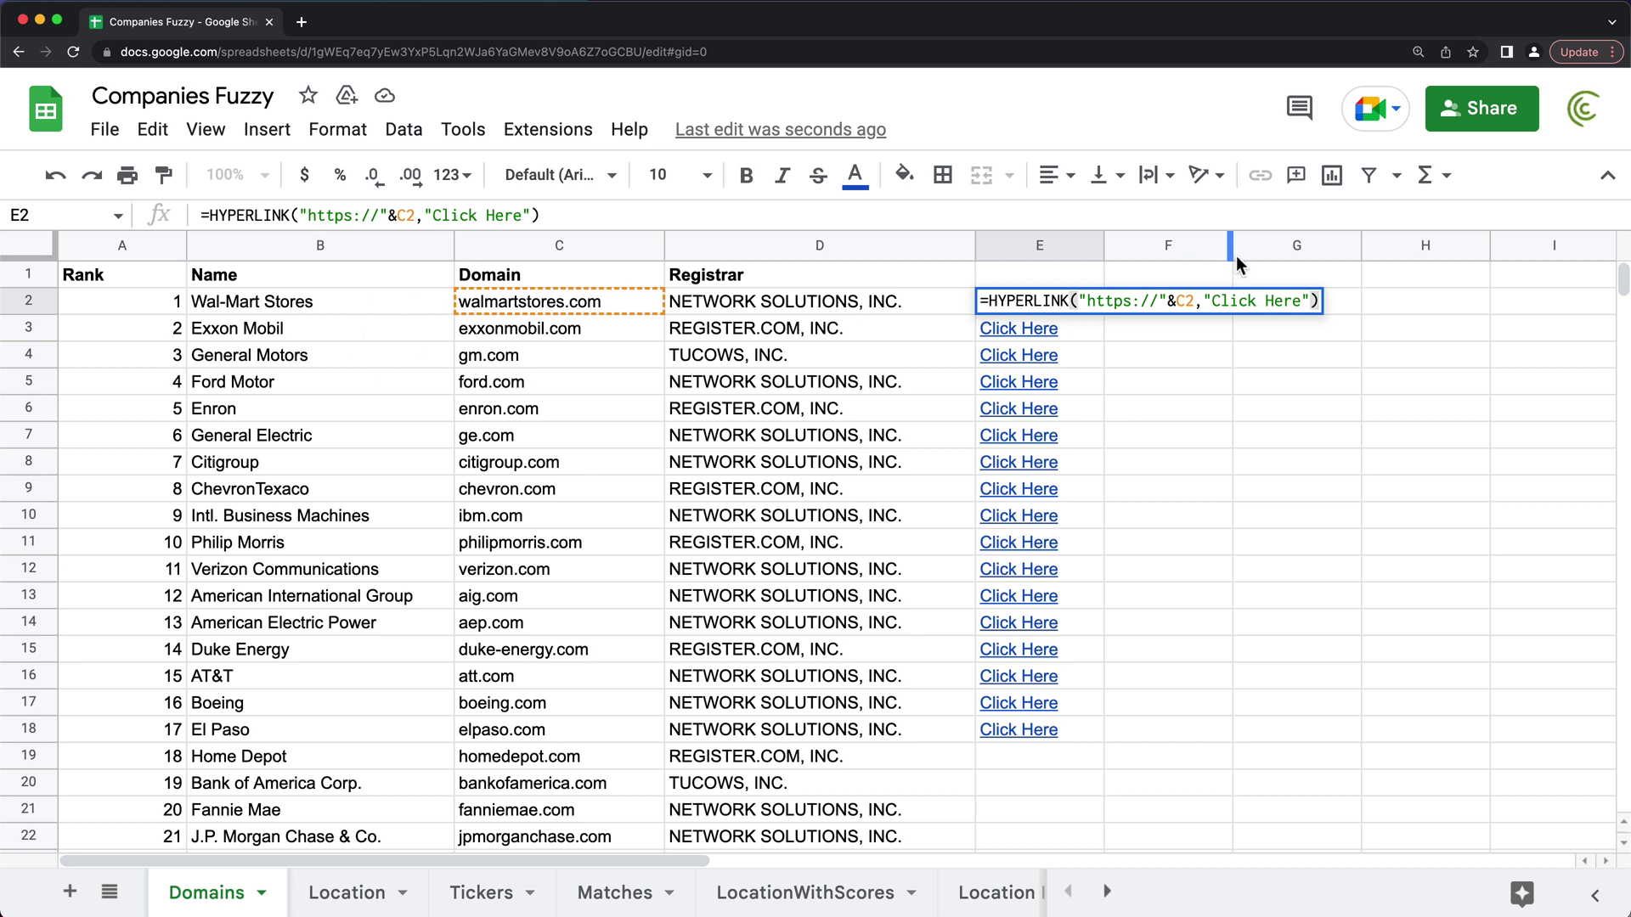
- Replace E2's 'Click Here' label with B2 and fill the formula down to E22
drag(1313, 302, 1208, 307)
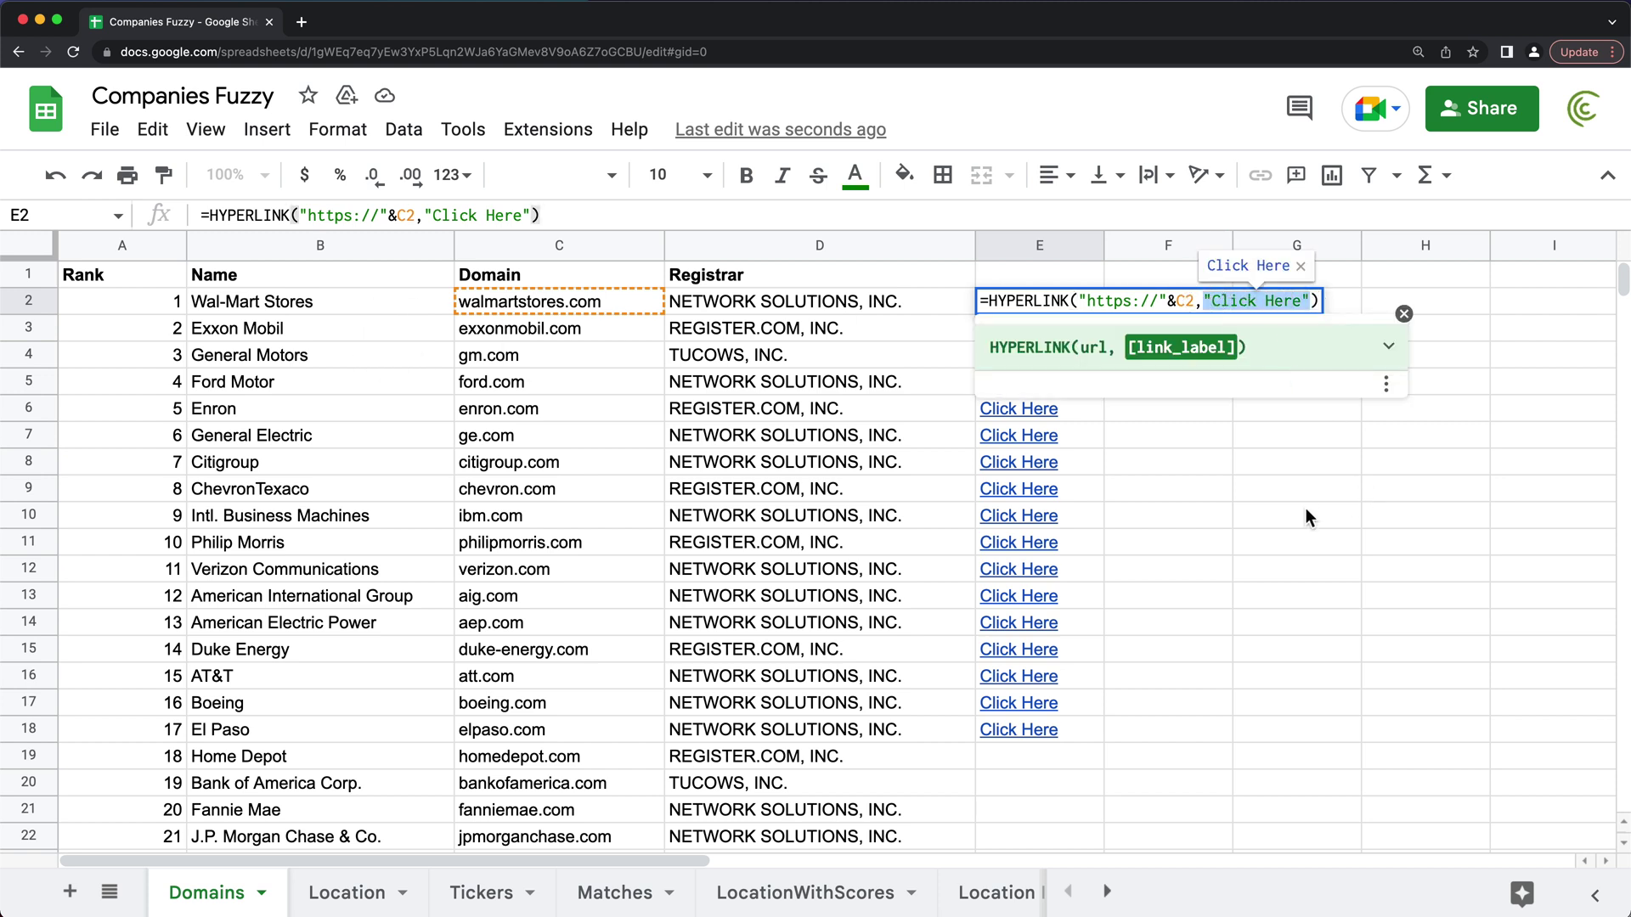
key(BackSpace)
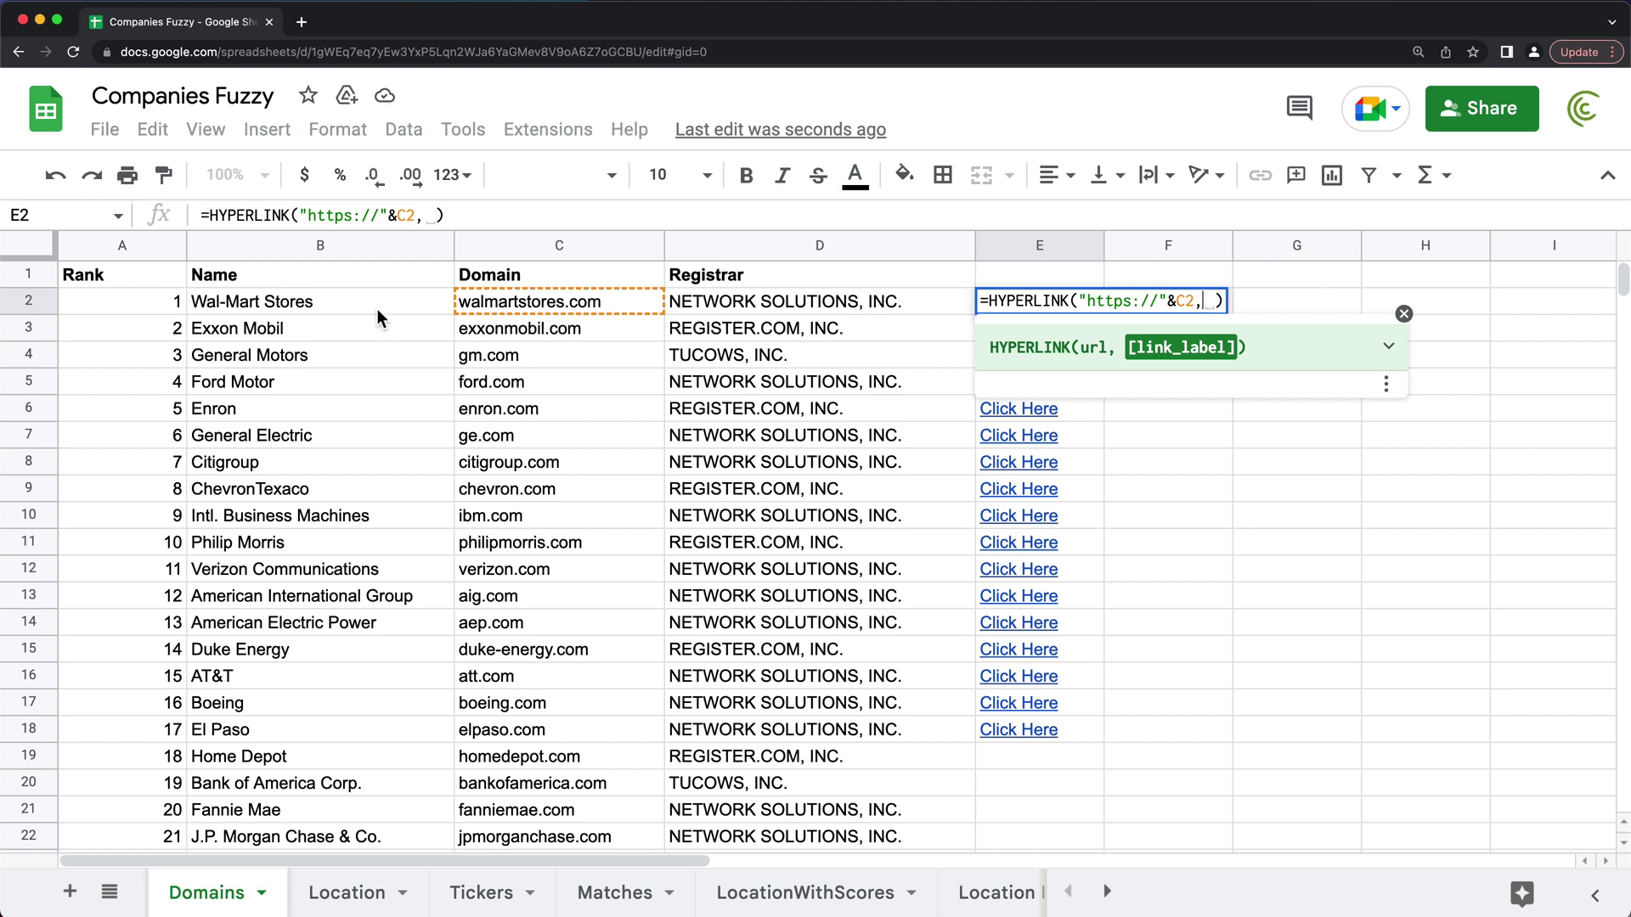
click(381, 308)
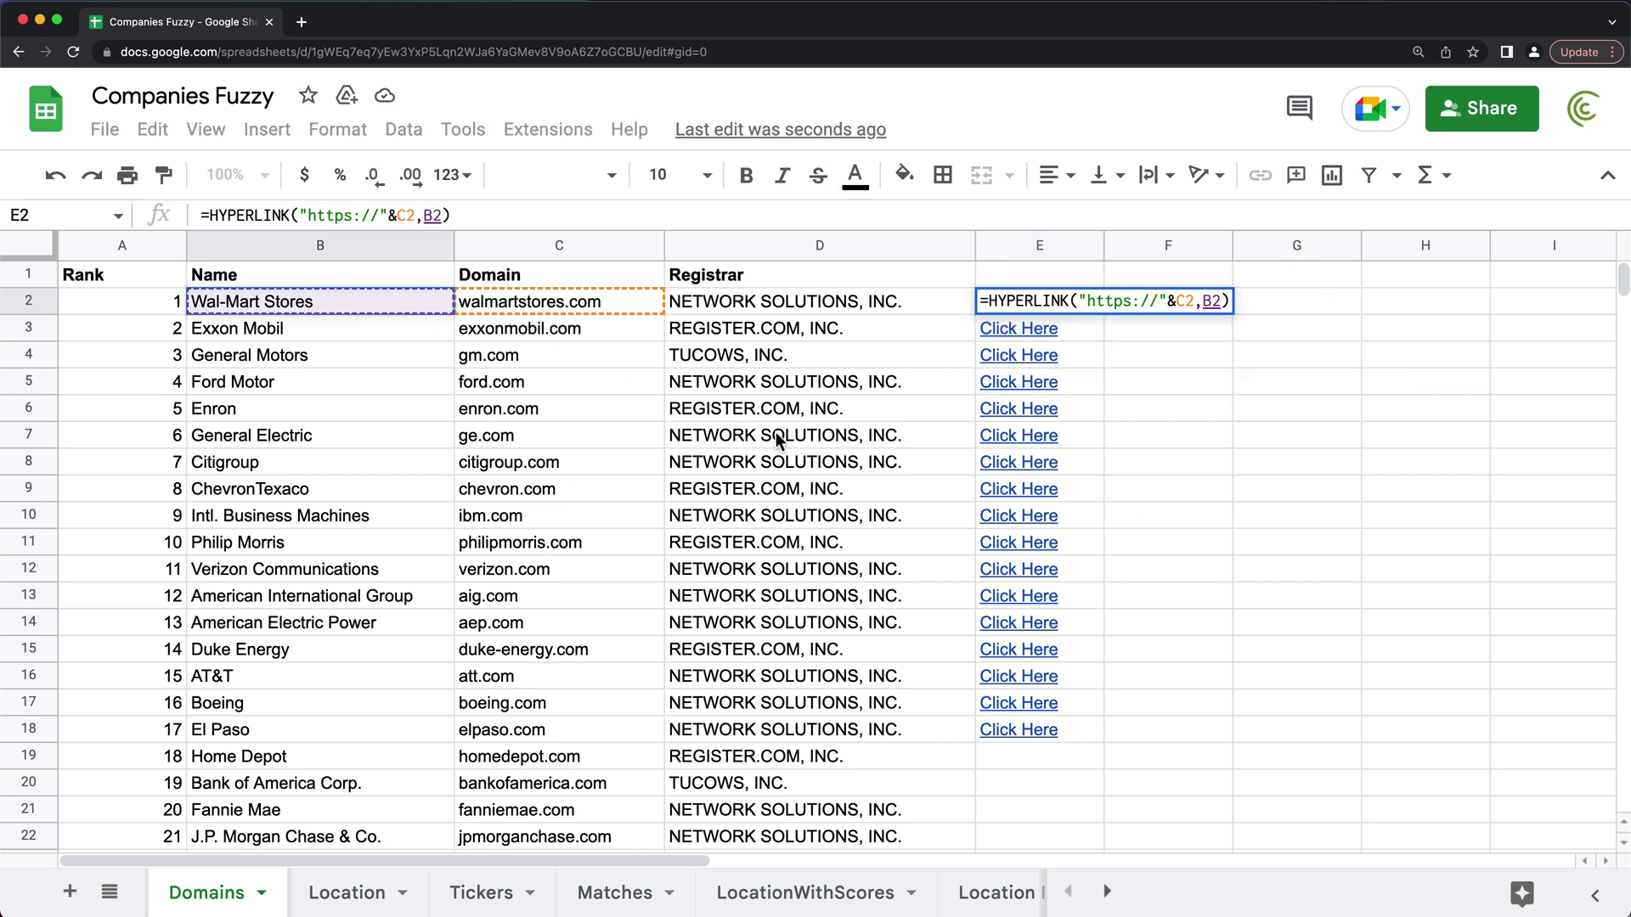
key(Return)
click(1082, 302)
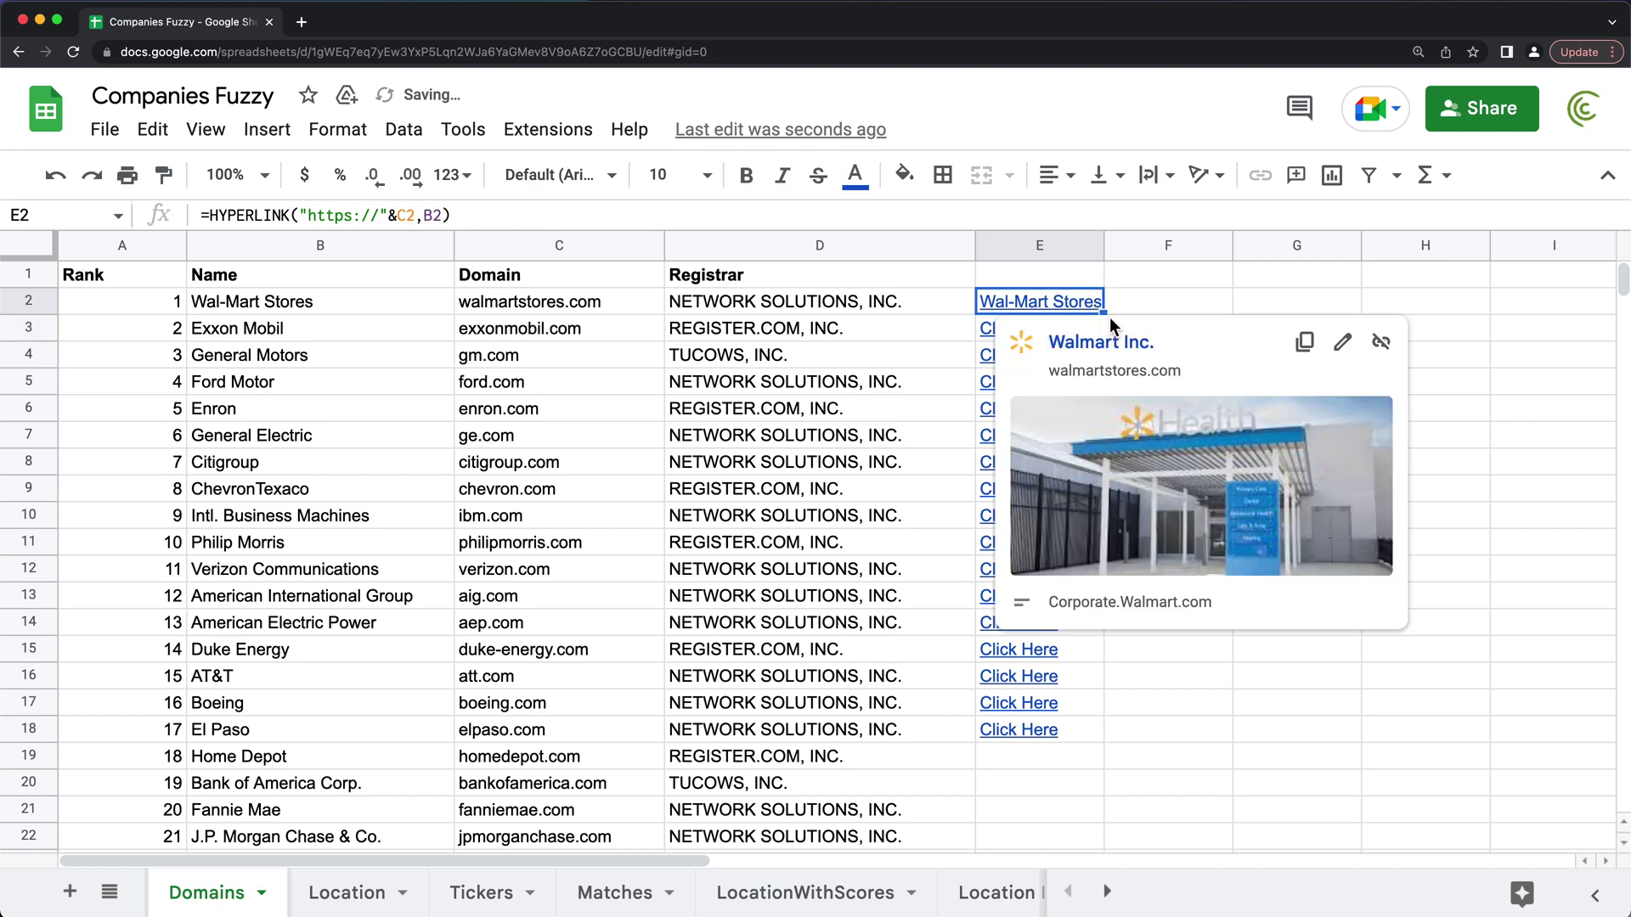
drag(1107, 317, 1143, 837)
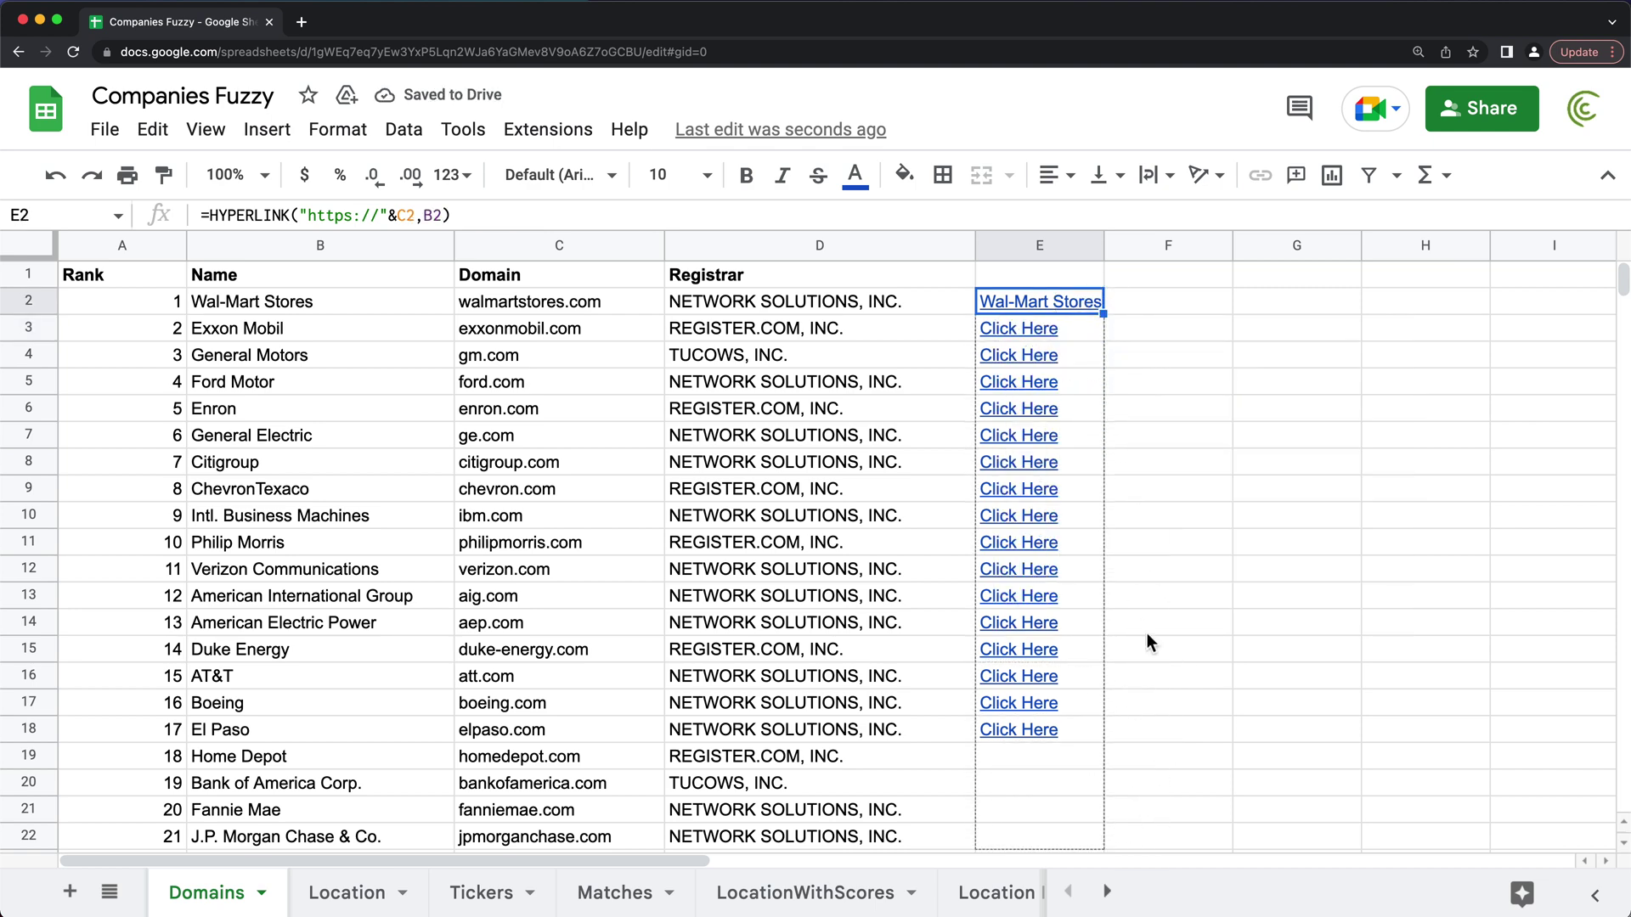
- Widen column E and preview the Exxon Mobil, Wal-Mart, Boeing, Verizon and Enron links
drag(1108, 247, 1273, 246)
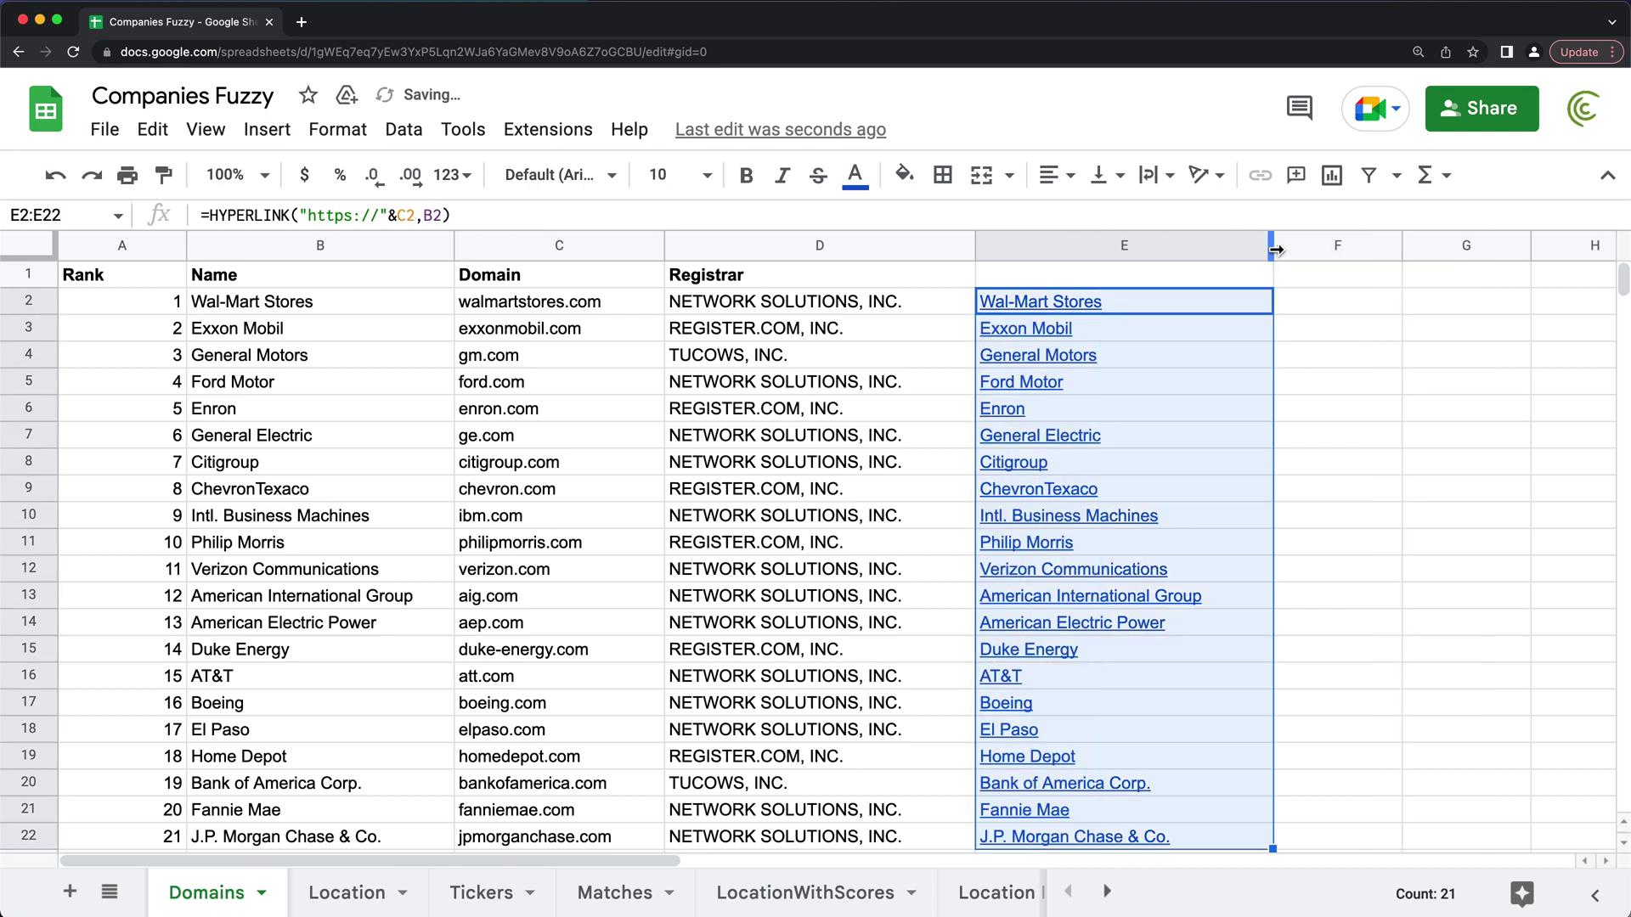
click(1140, 328)
click(1174, 304)
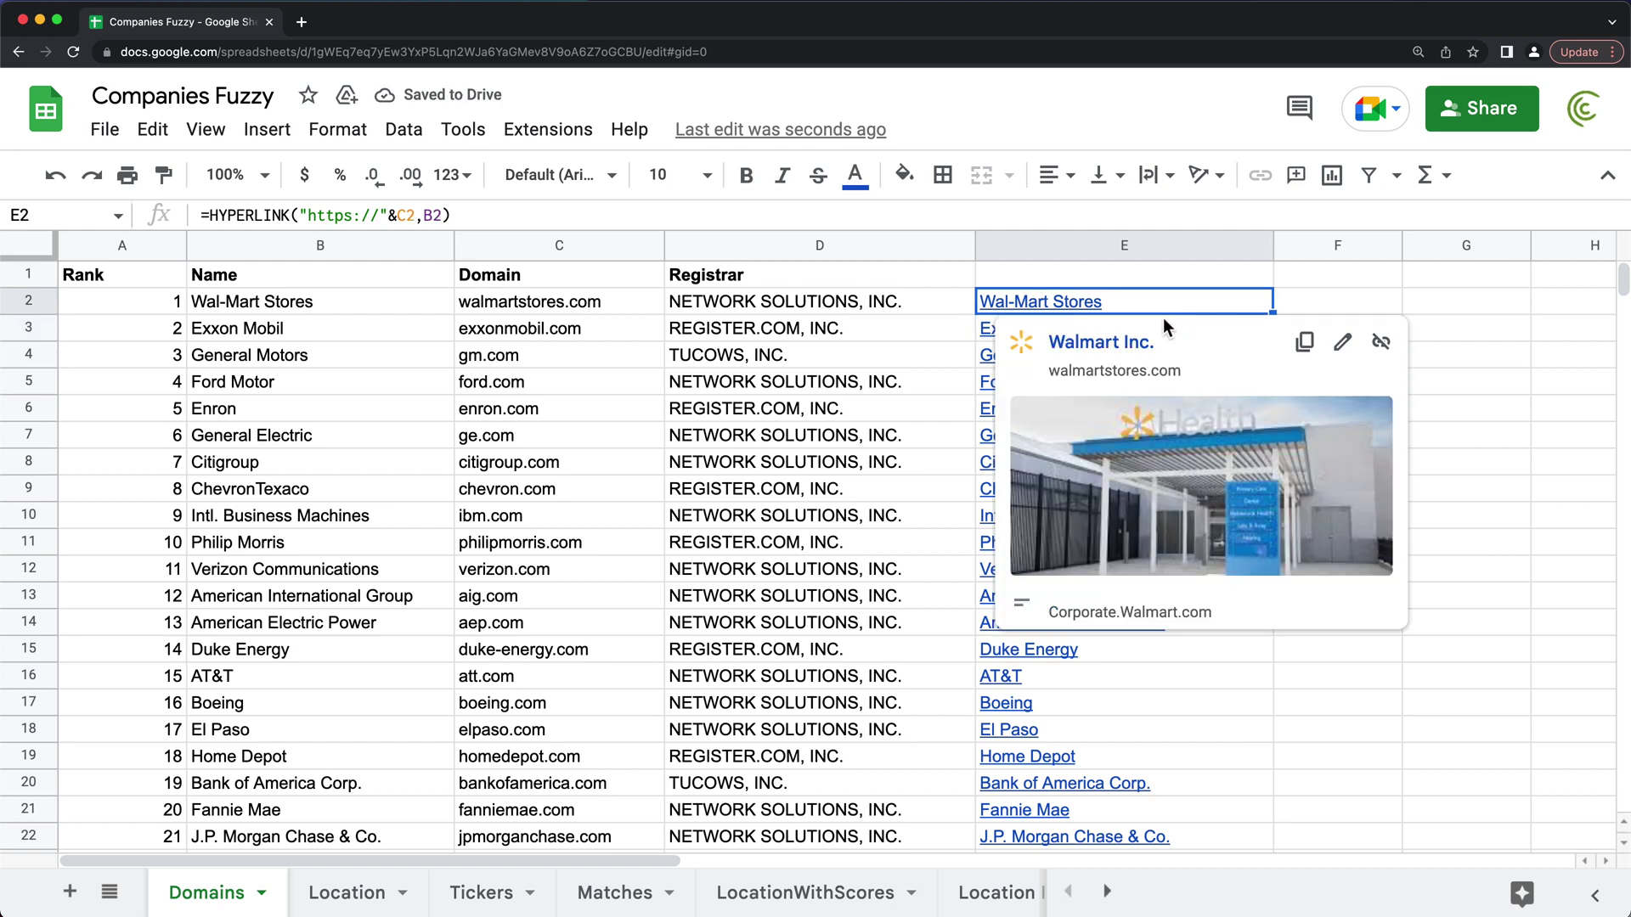
click(1239, 702)
click(1216, 621)
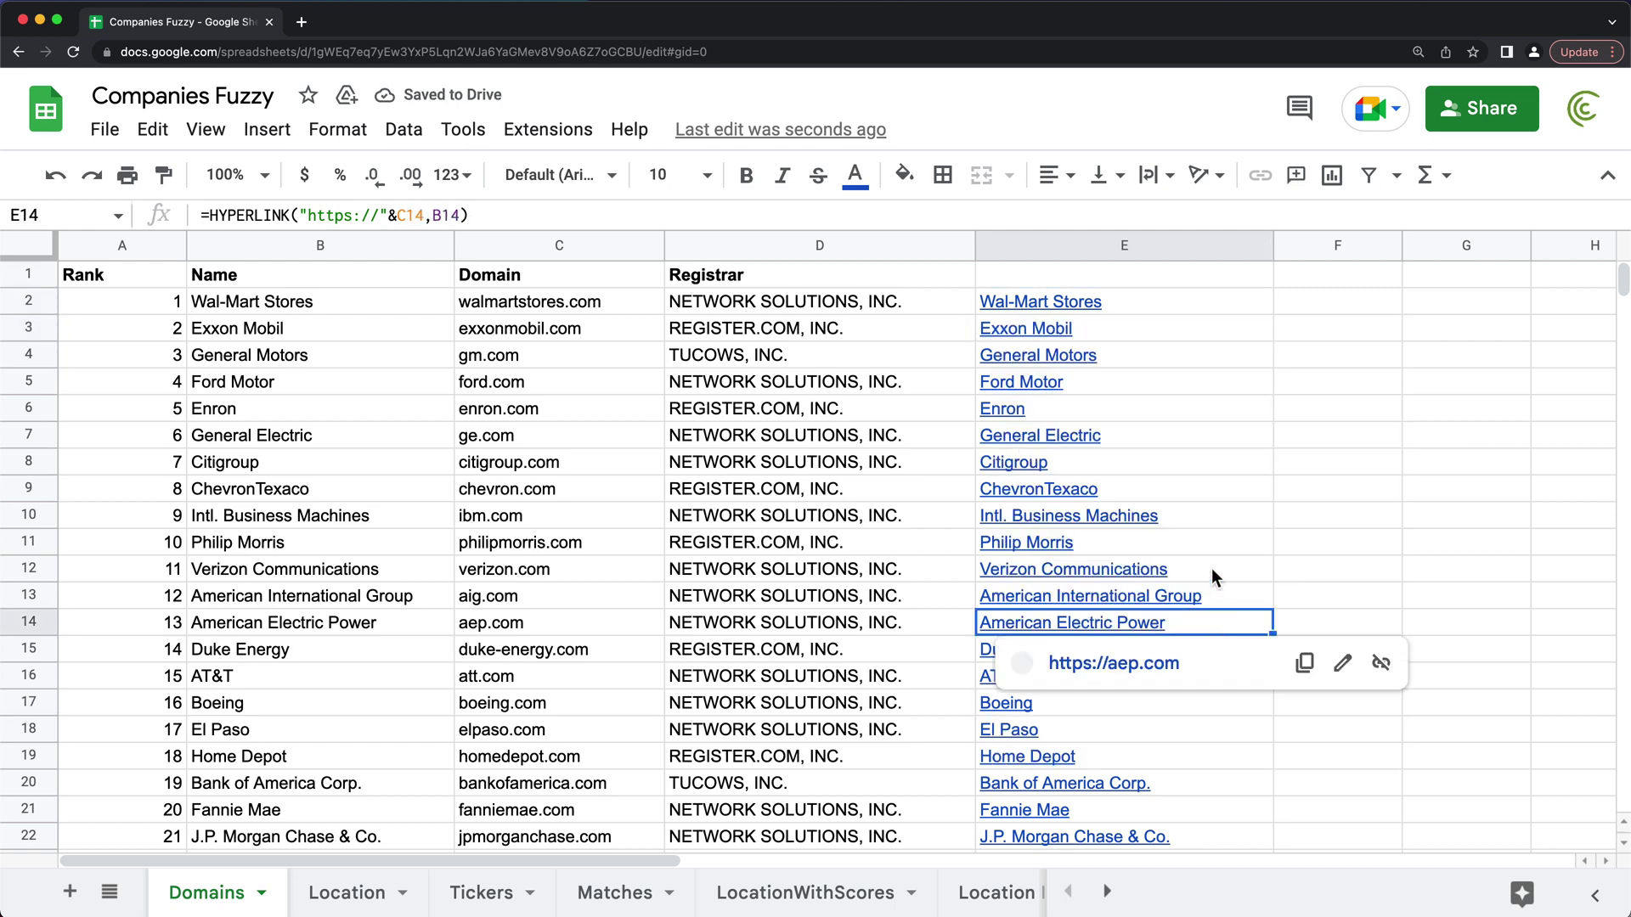
click(1211, 569)
click(1187, 413)
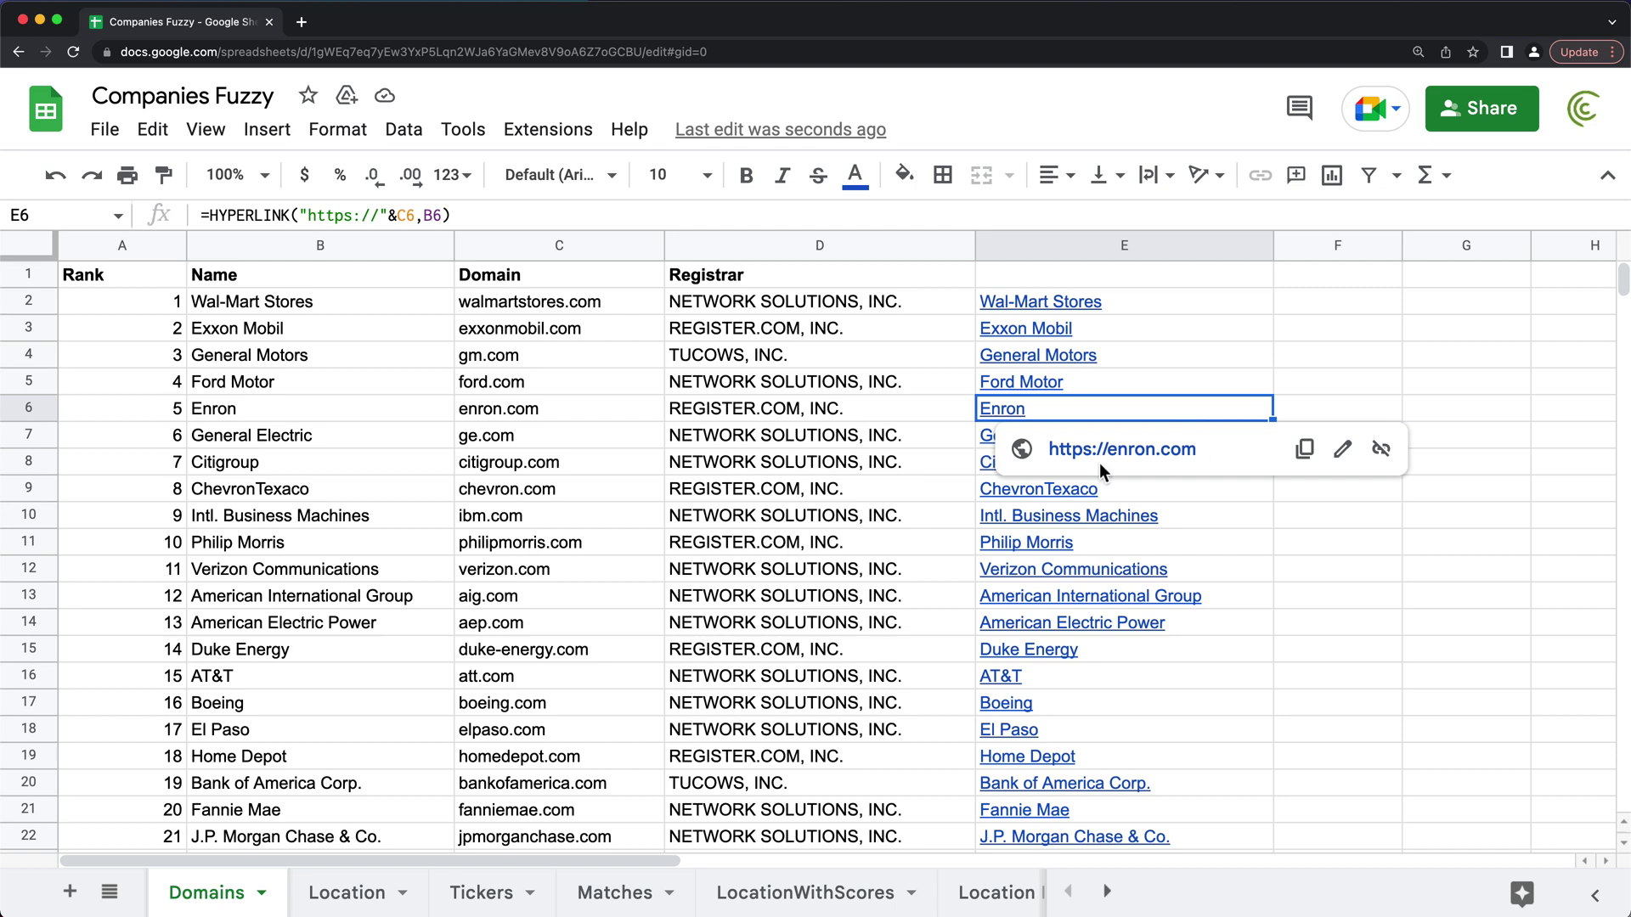
click(1445, 570)
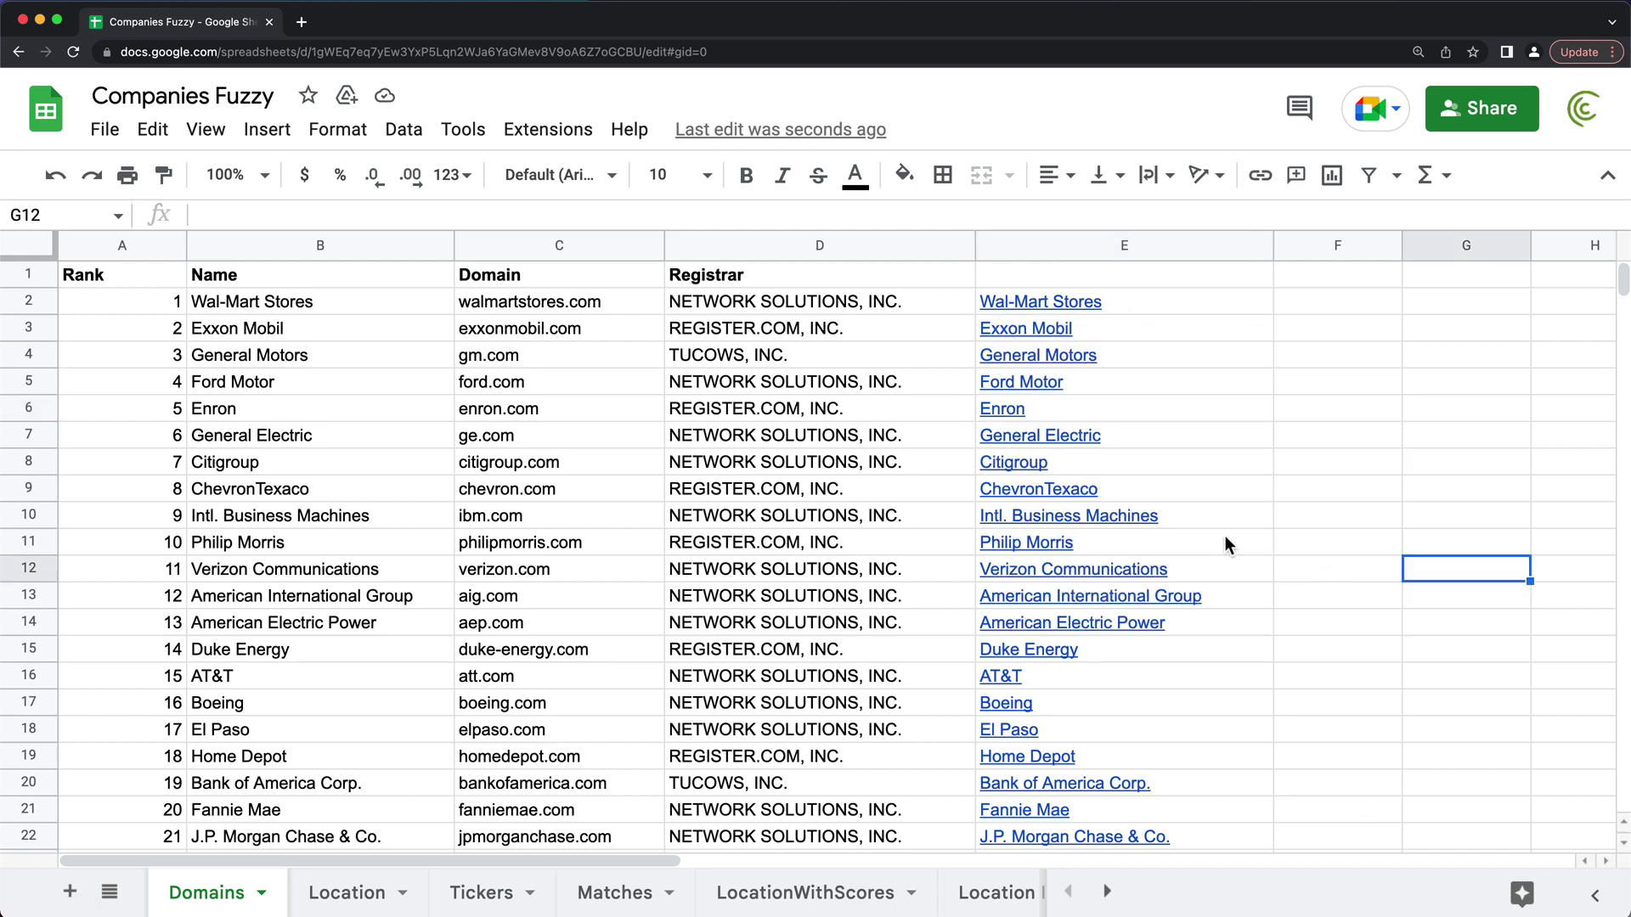
click(1145, 303)
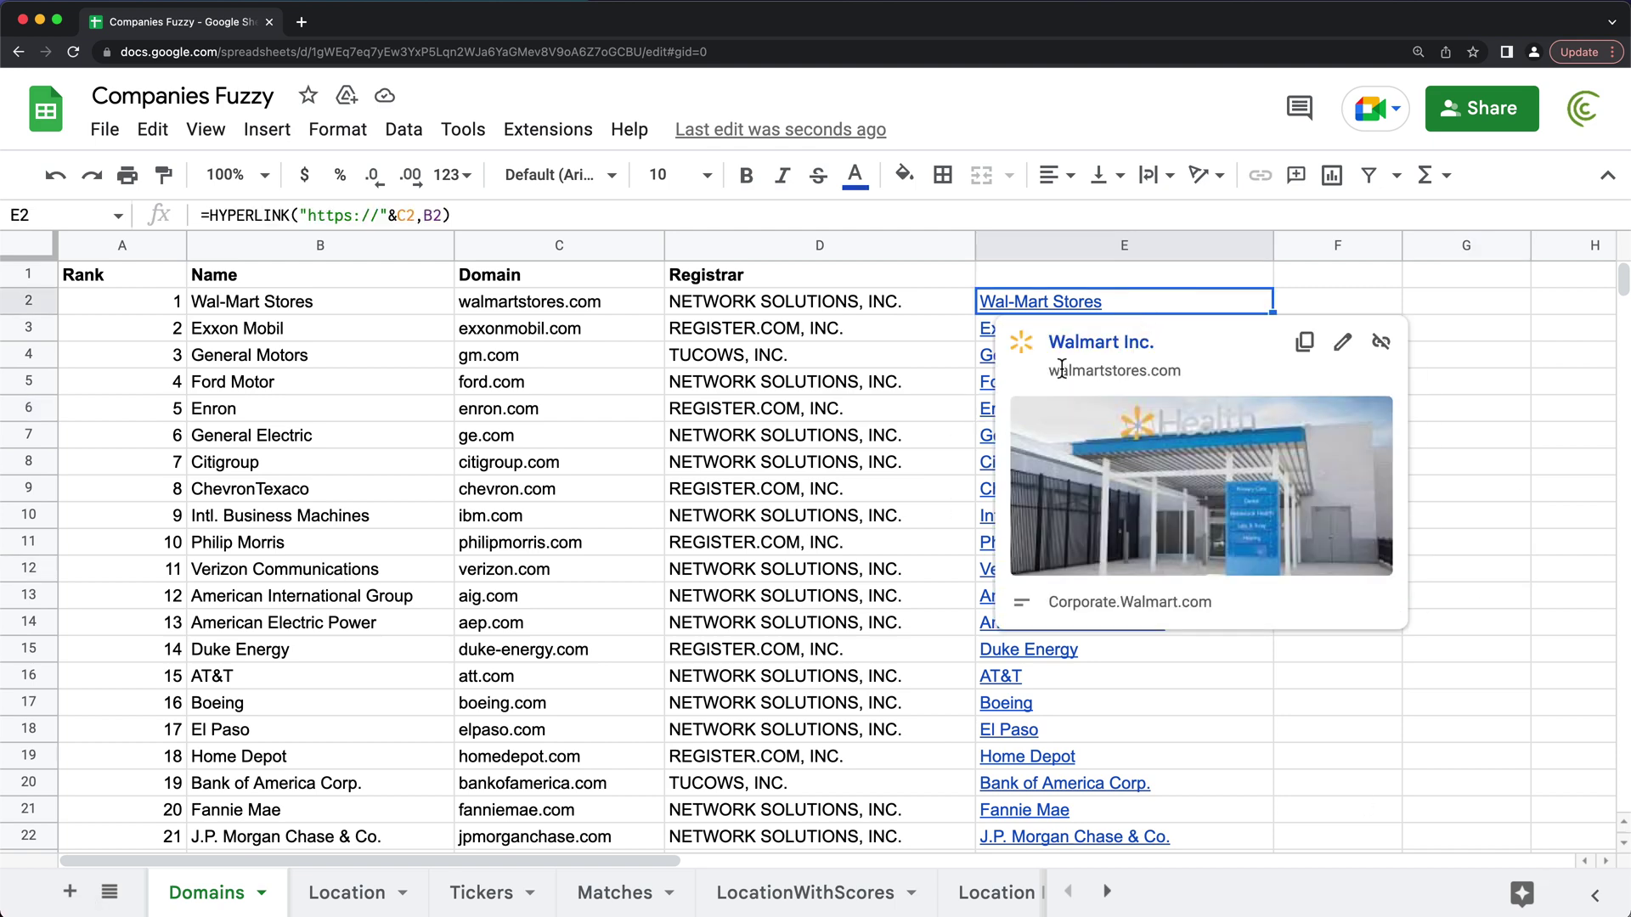
double_click(1183, 303)
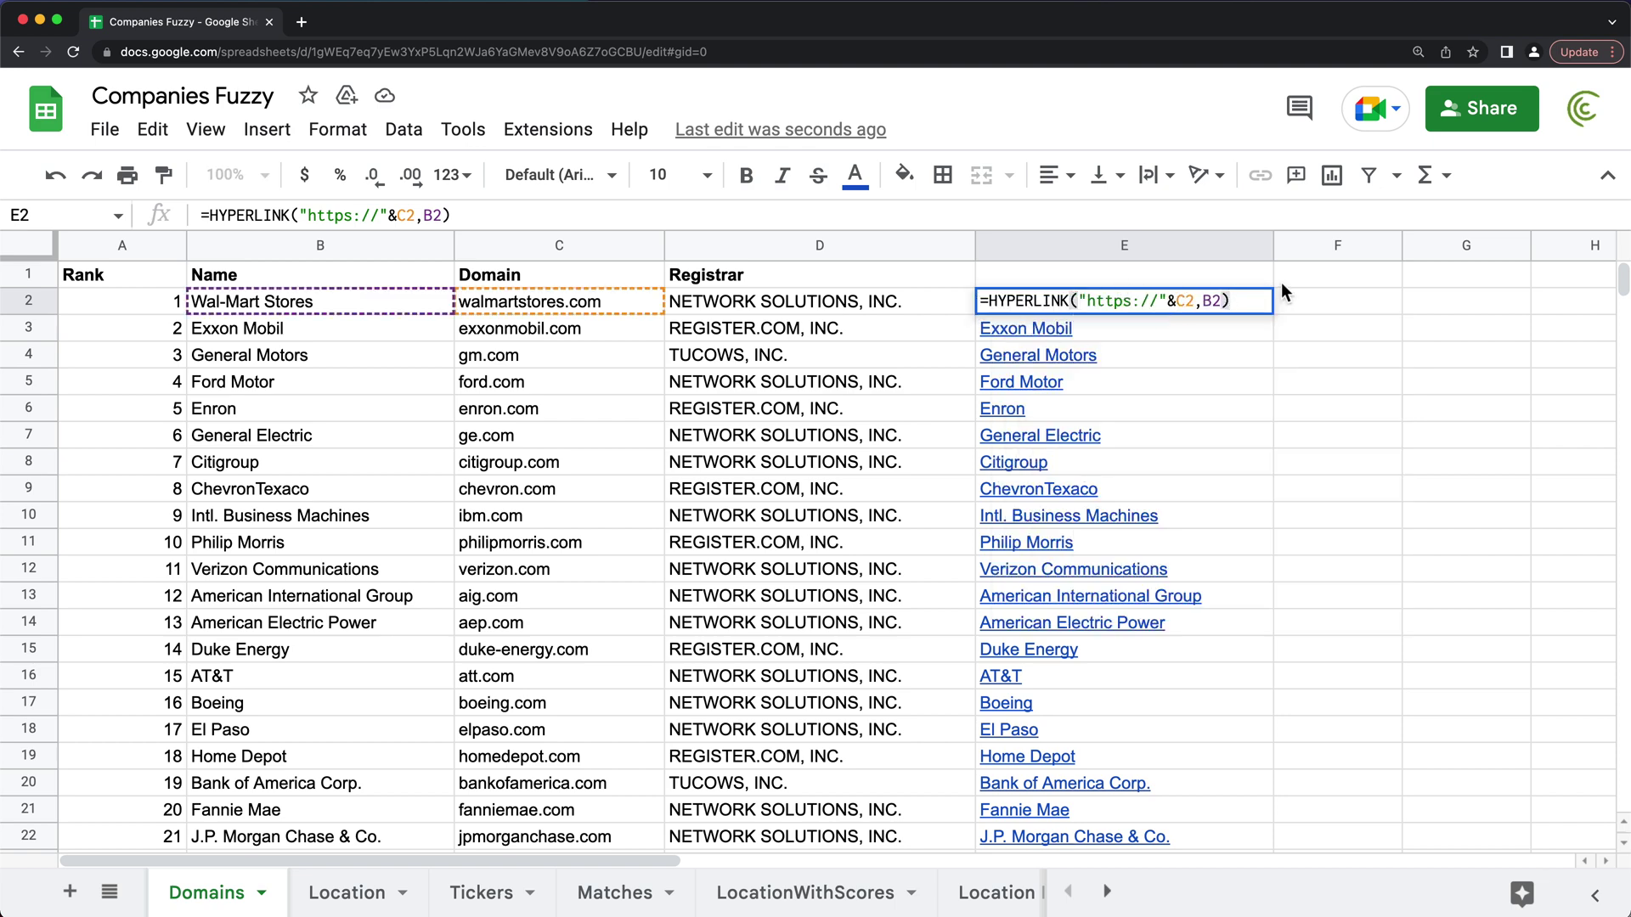
key(Left)
key(Left)
key(Left)
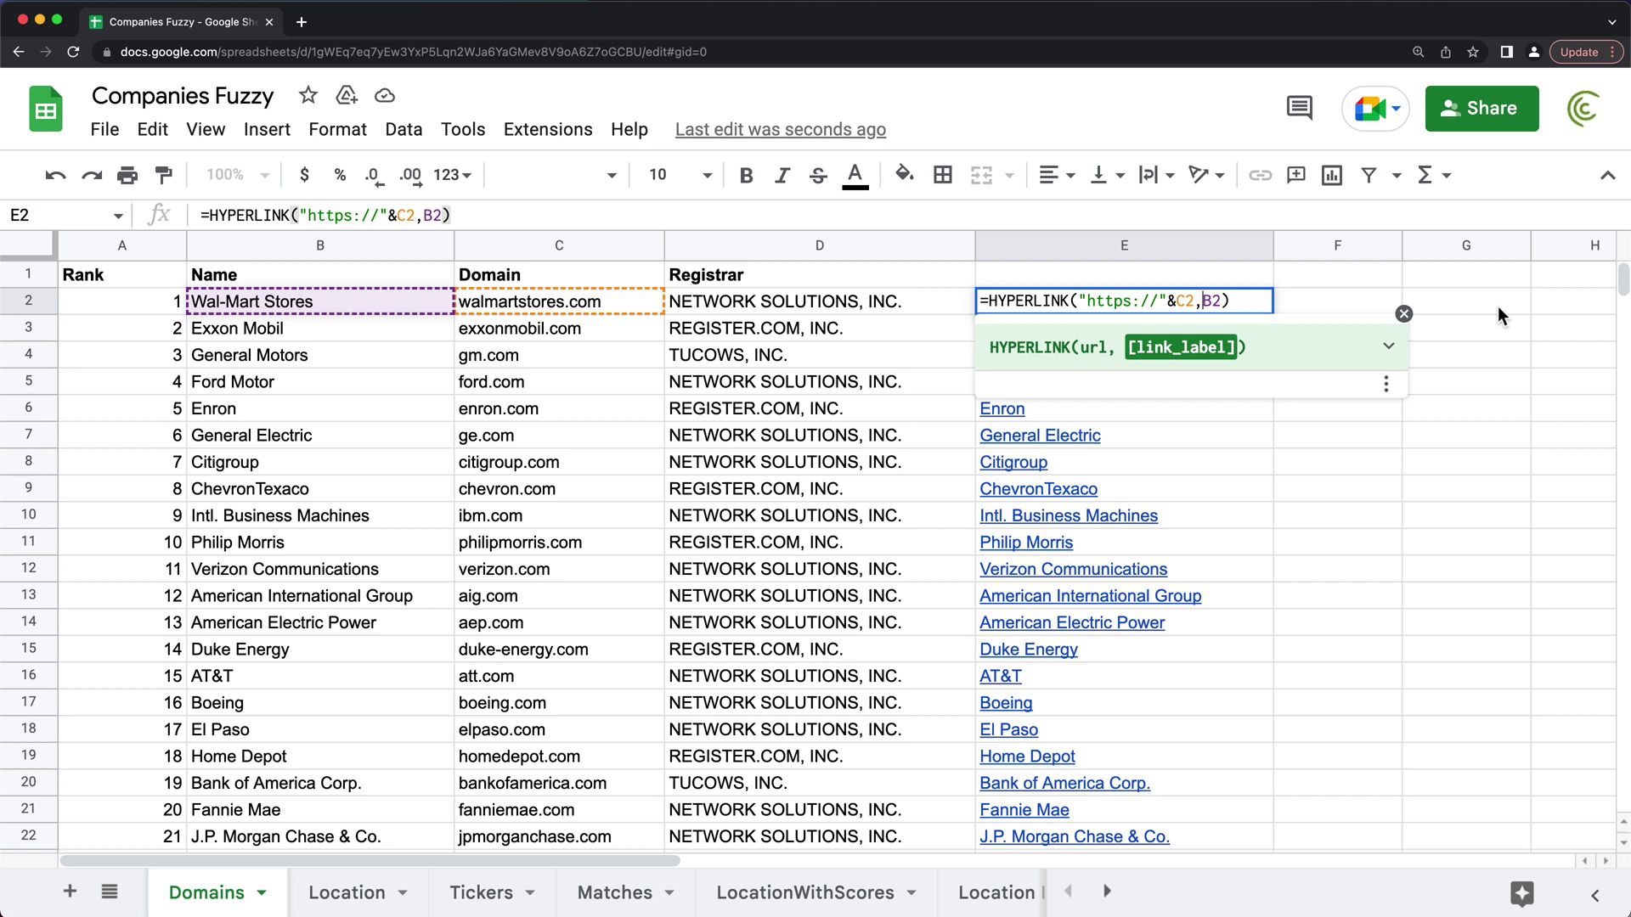
text(")
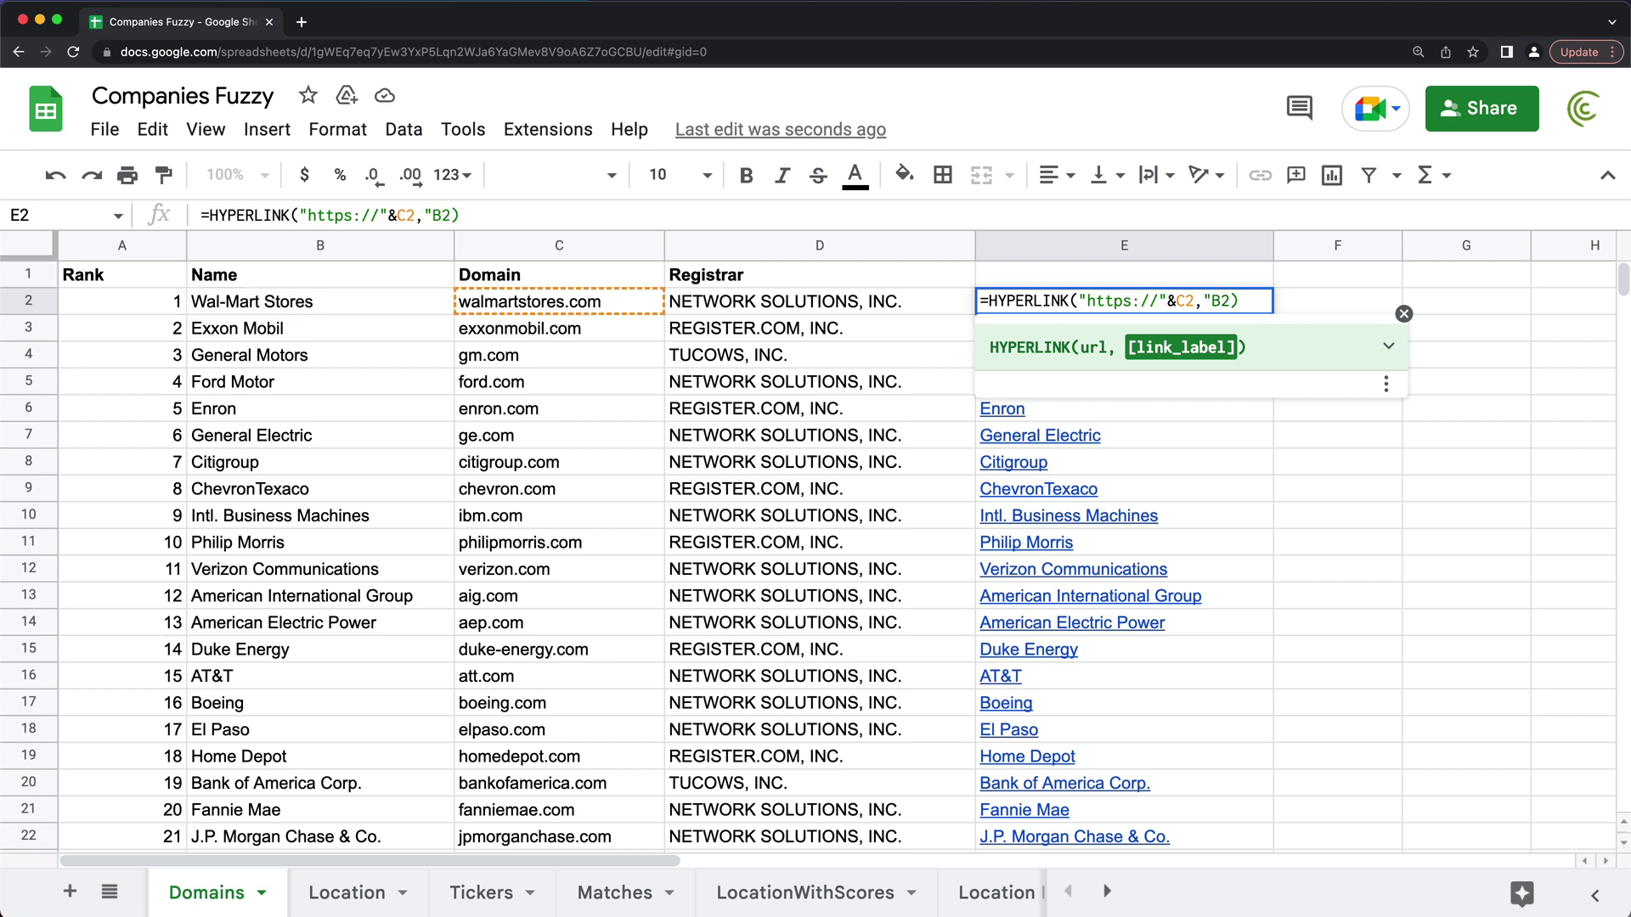
text(Visit )
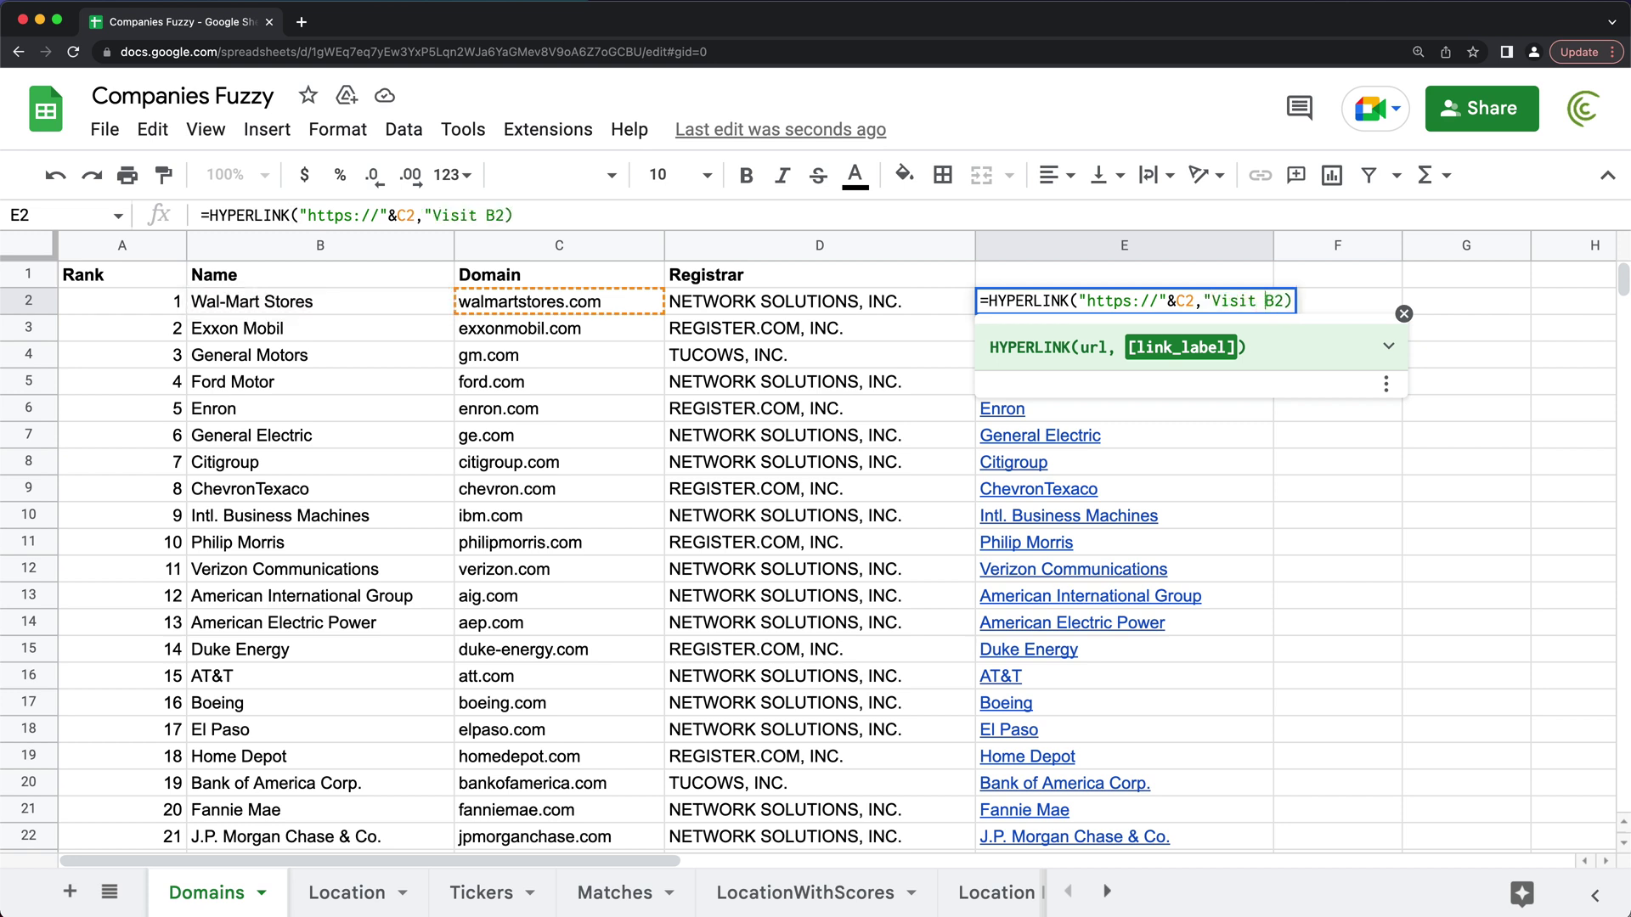
text(")
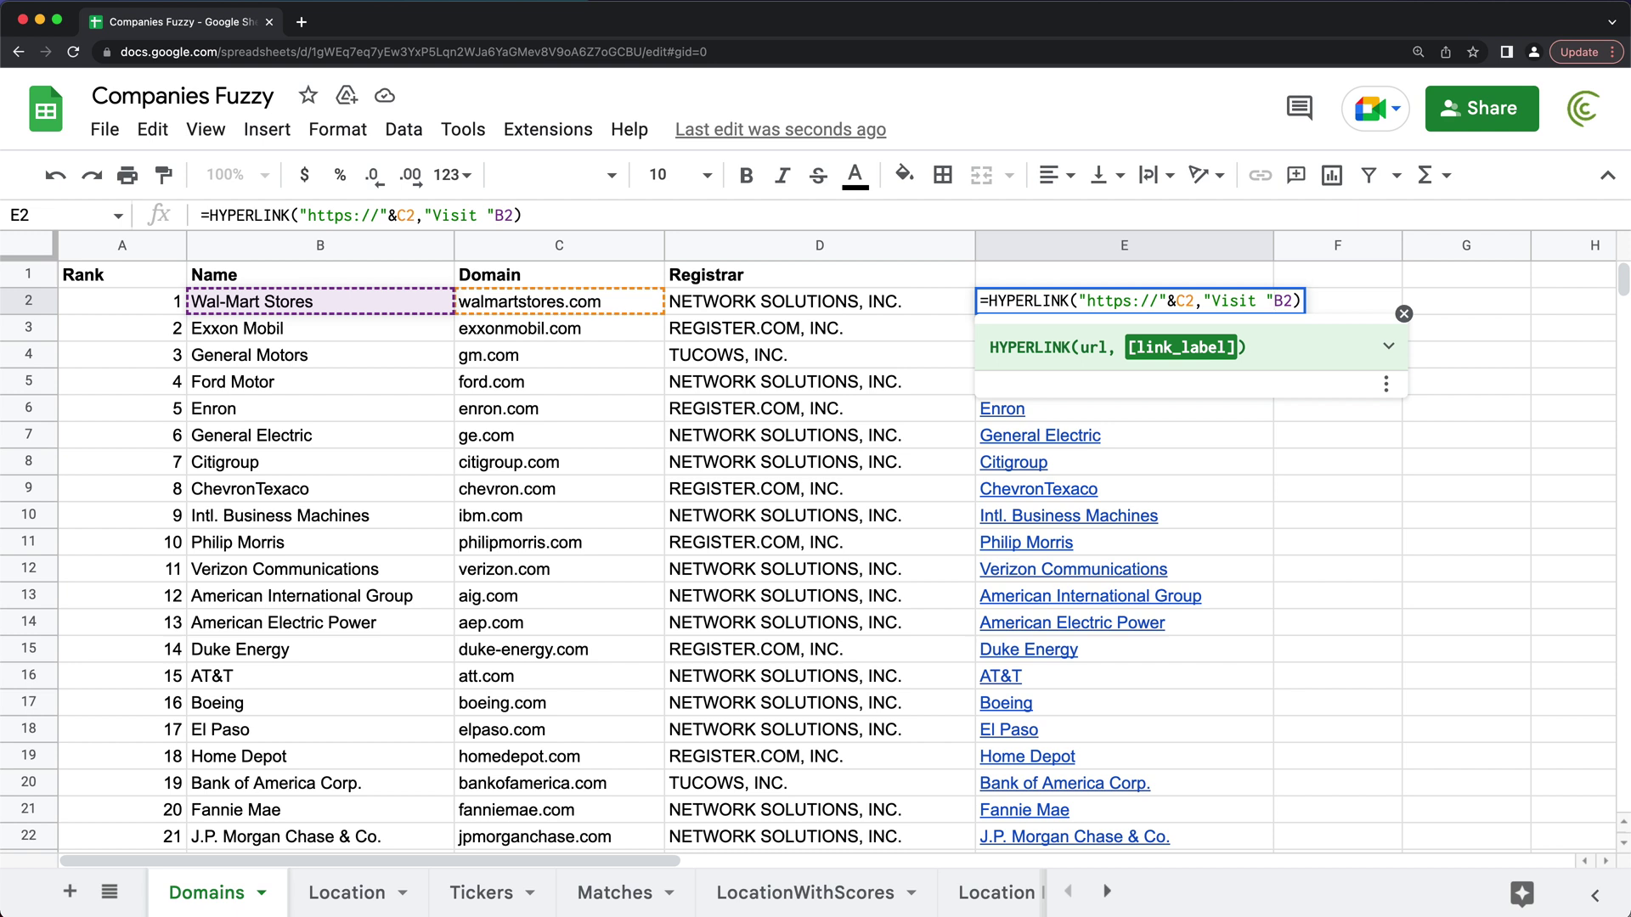
text(&)
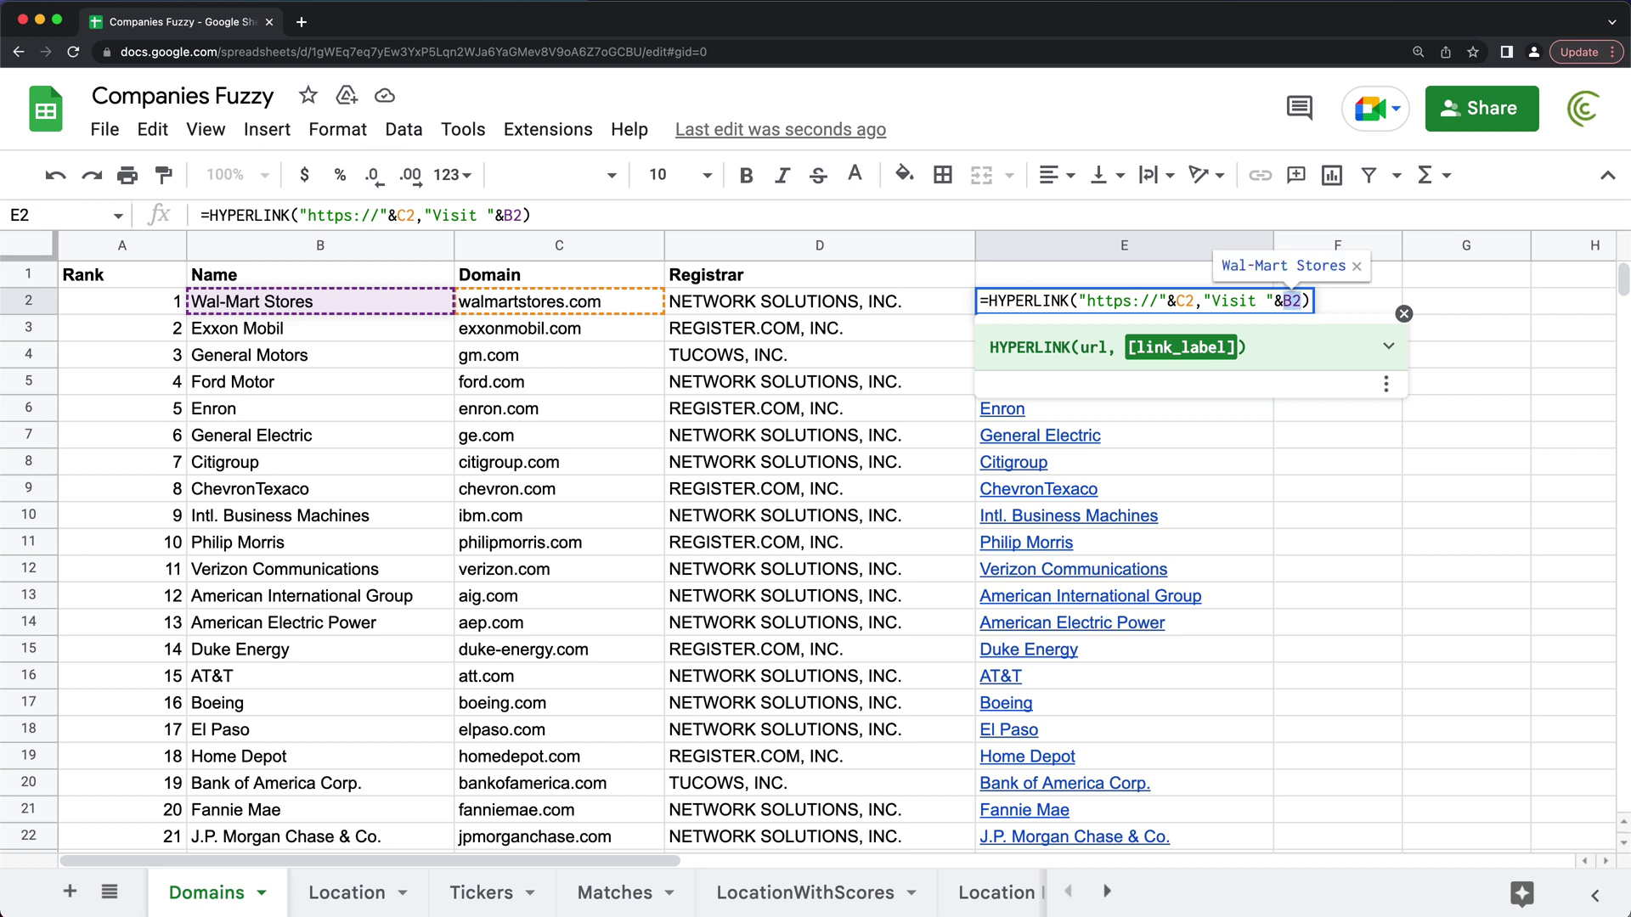
key(Left)
key(Left)
key(shift+Left)
key(shift+Left)
key(shift+Left)
key(shift+Left)
key(shift+Left)
key(shift+Left)
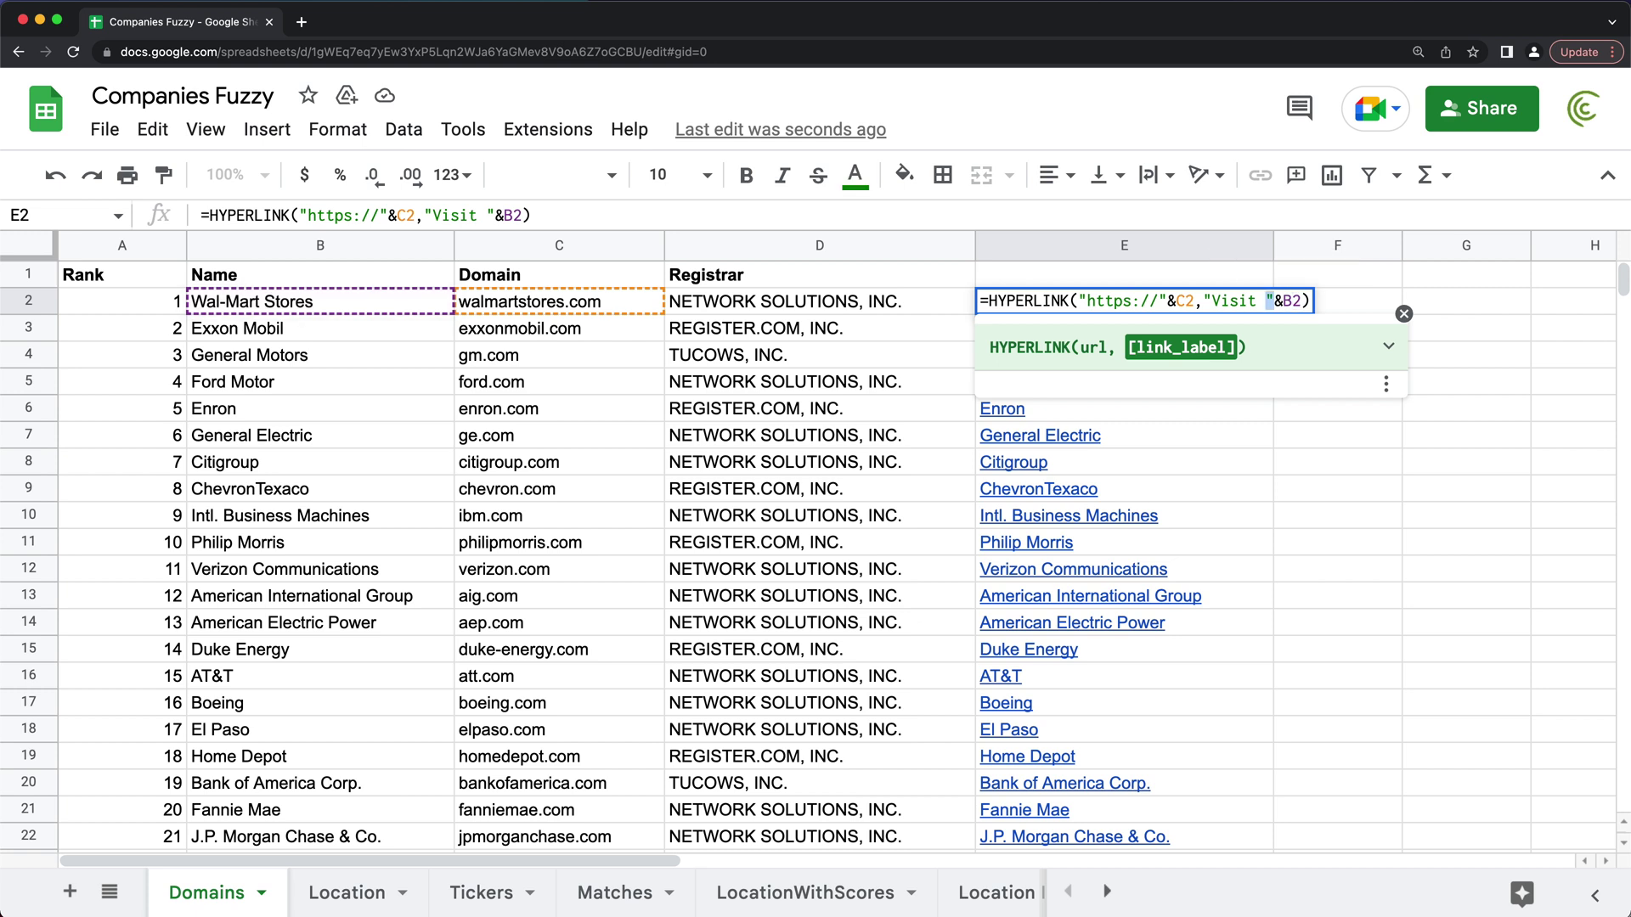
key(shift+Left)
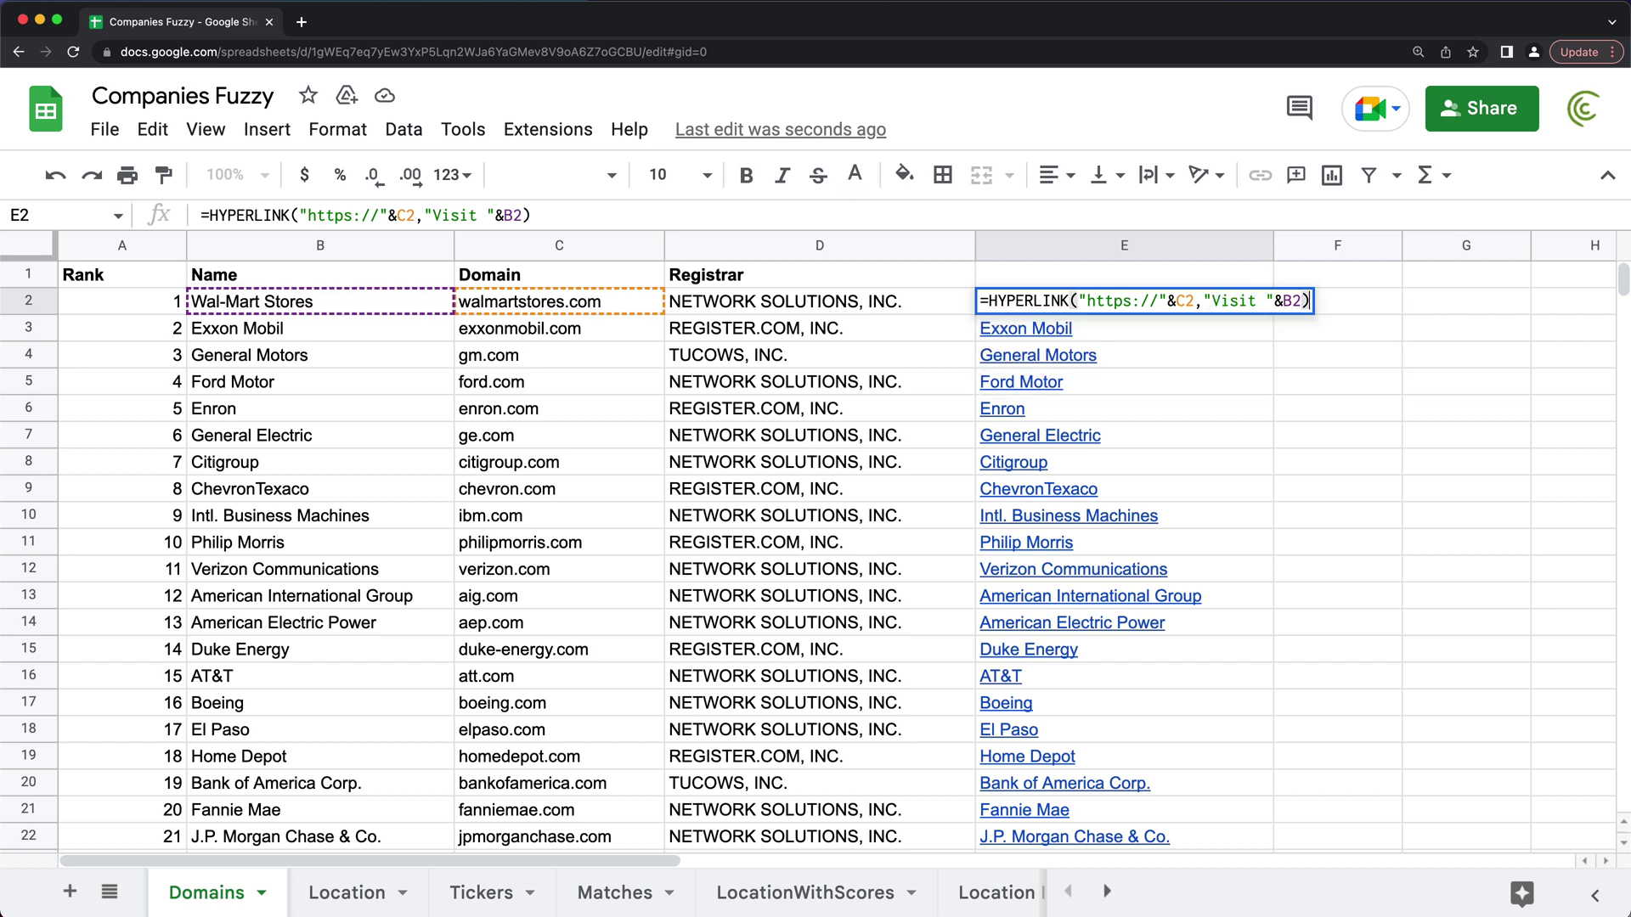
key(Return)
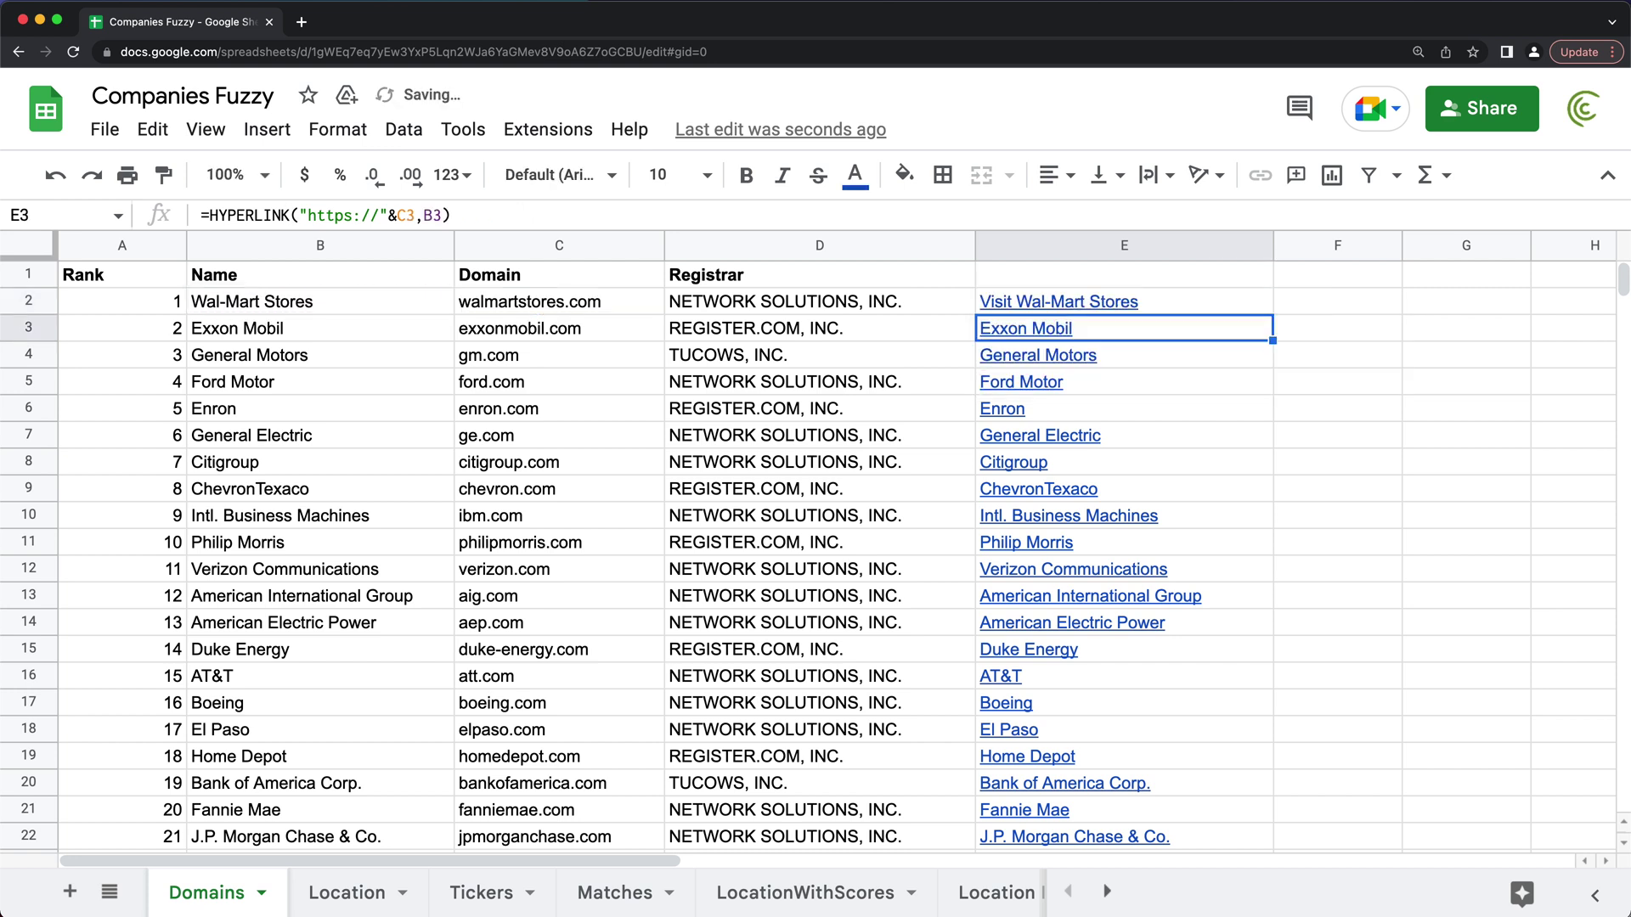
- Fill the Visit link formula down column E through row 22
click(1234, 303)
double_click(1274, 314)
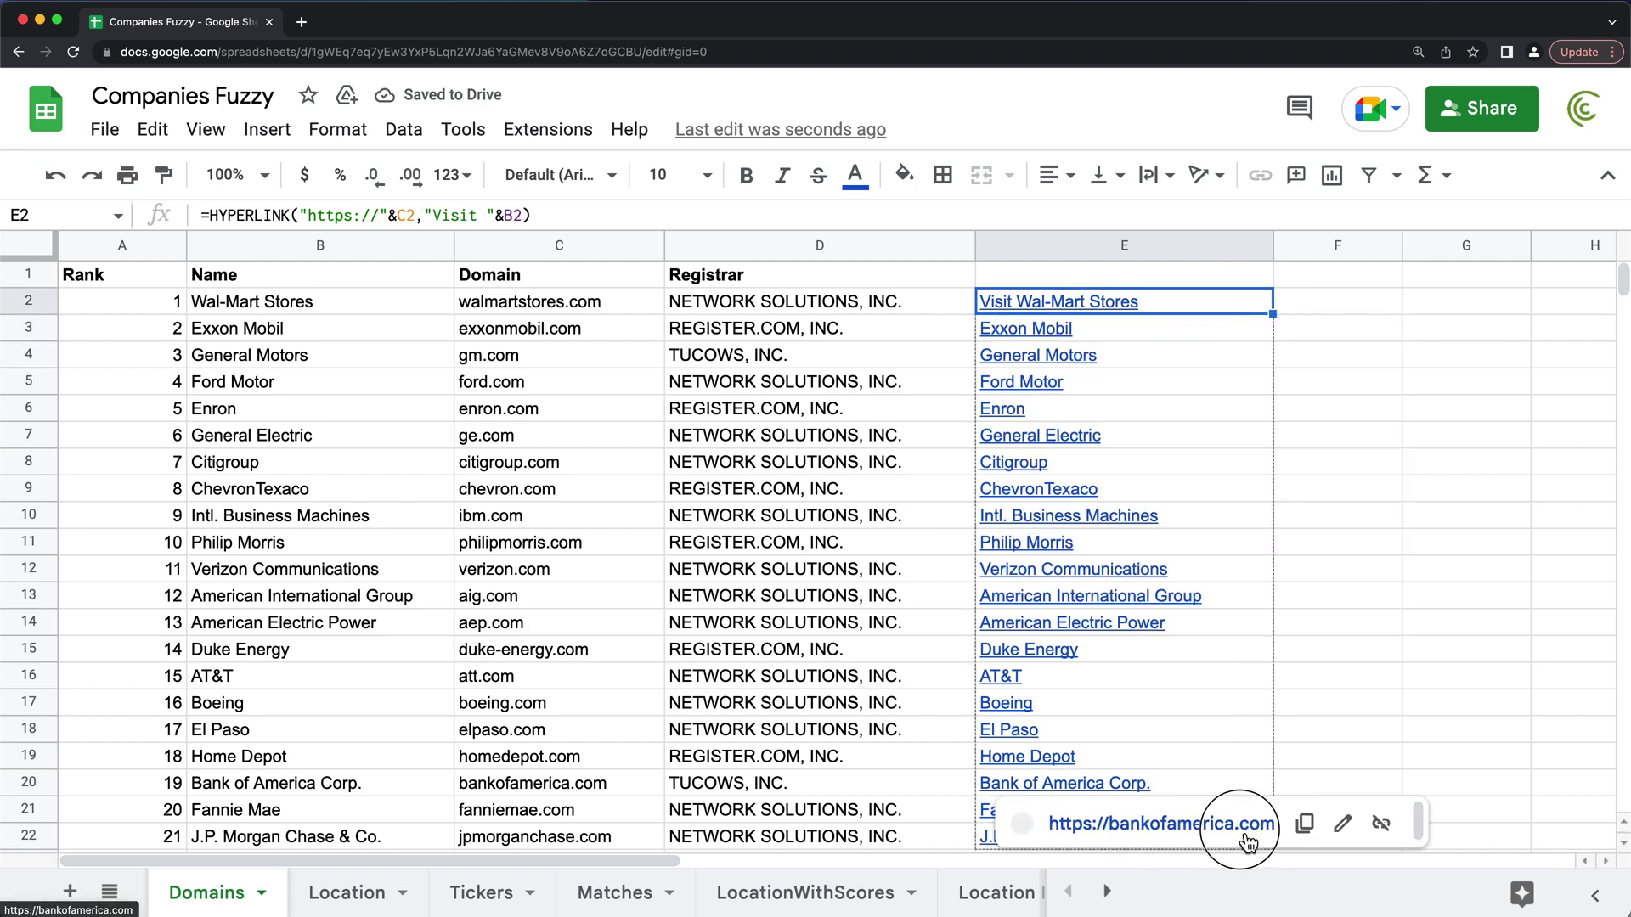
click(1176, 298)
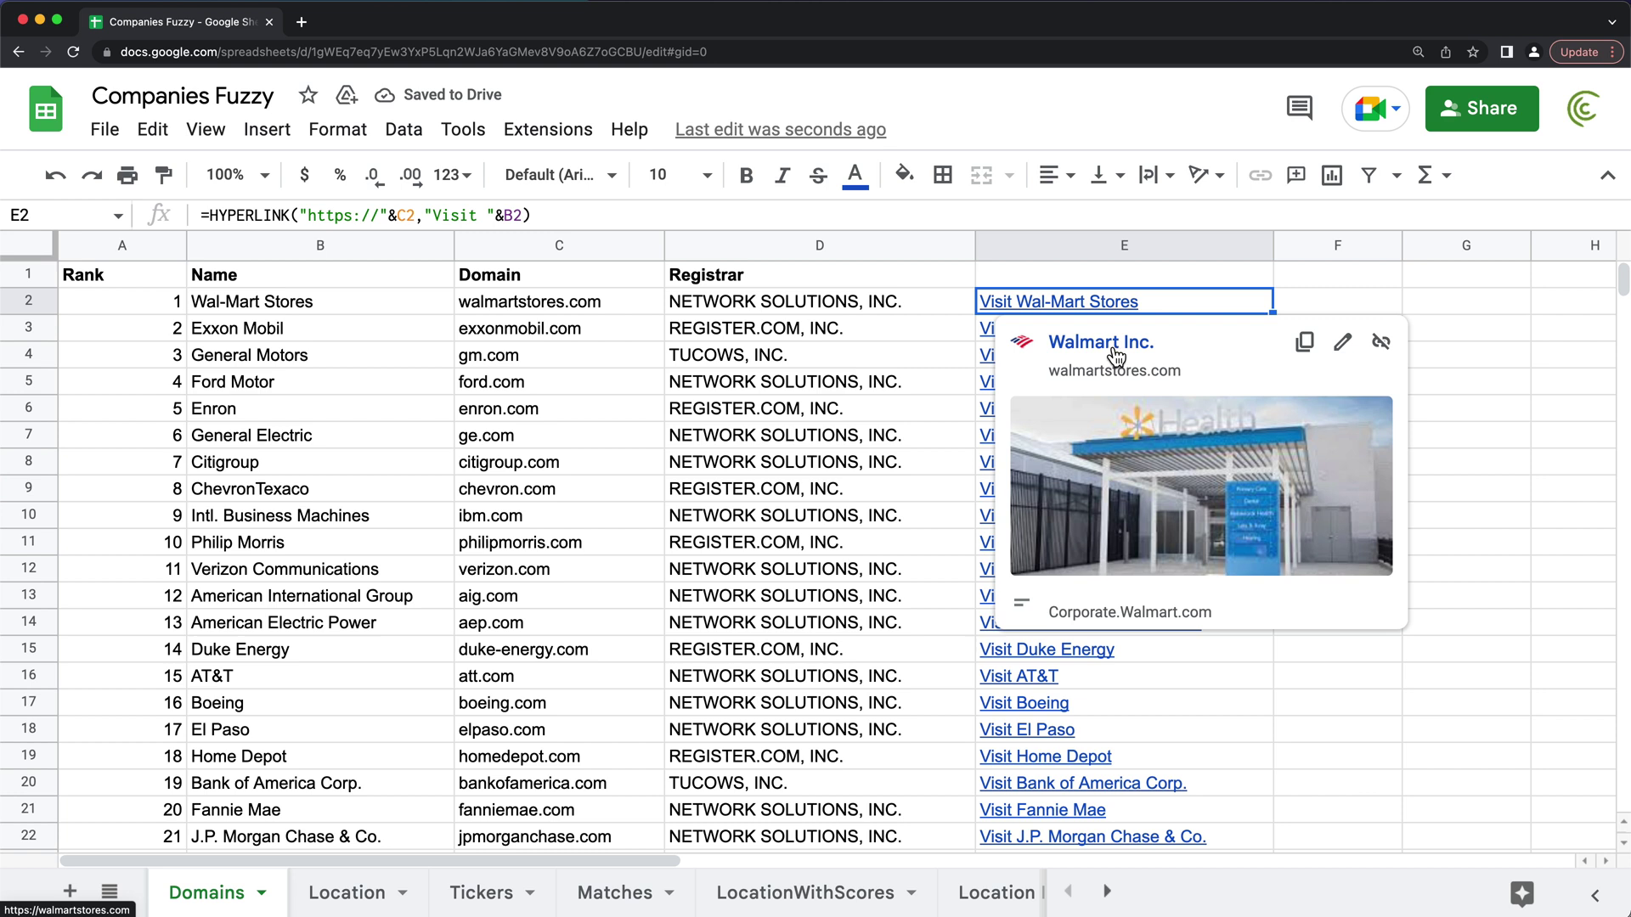
- Append &" website" to E2's link label in the HYPERLINK formula
double_click(1223, 304)
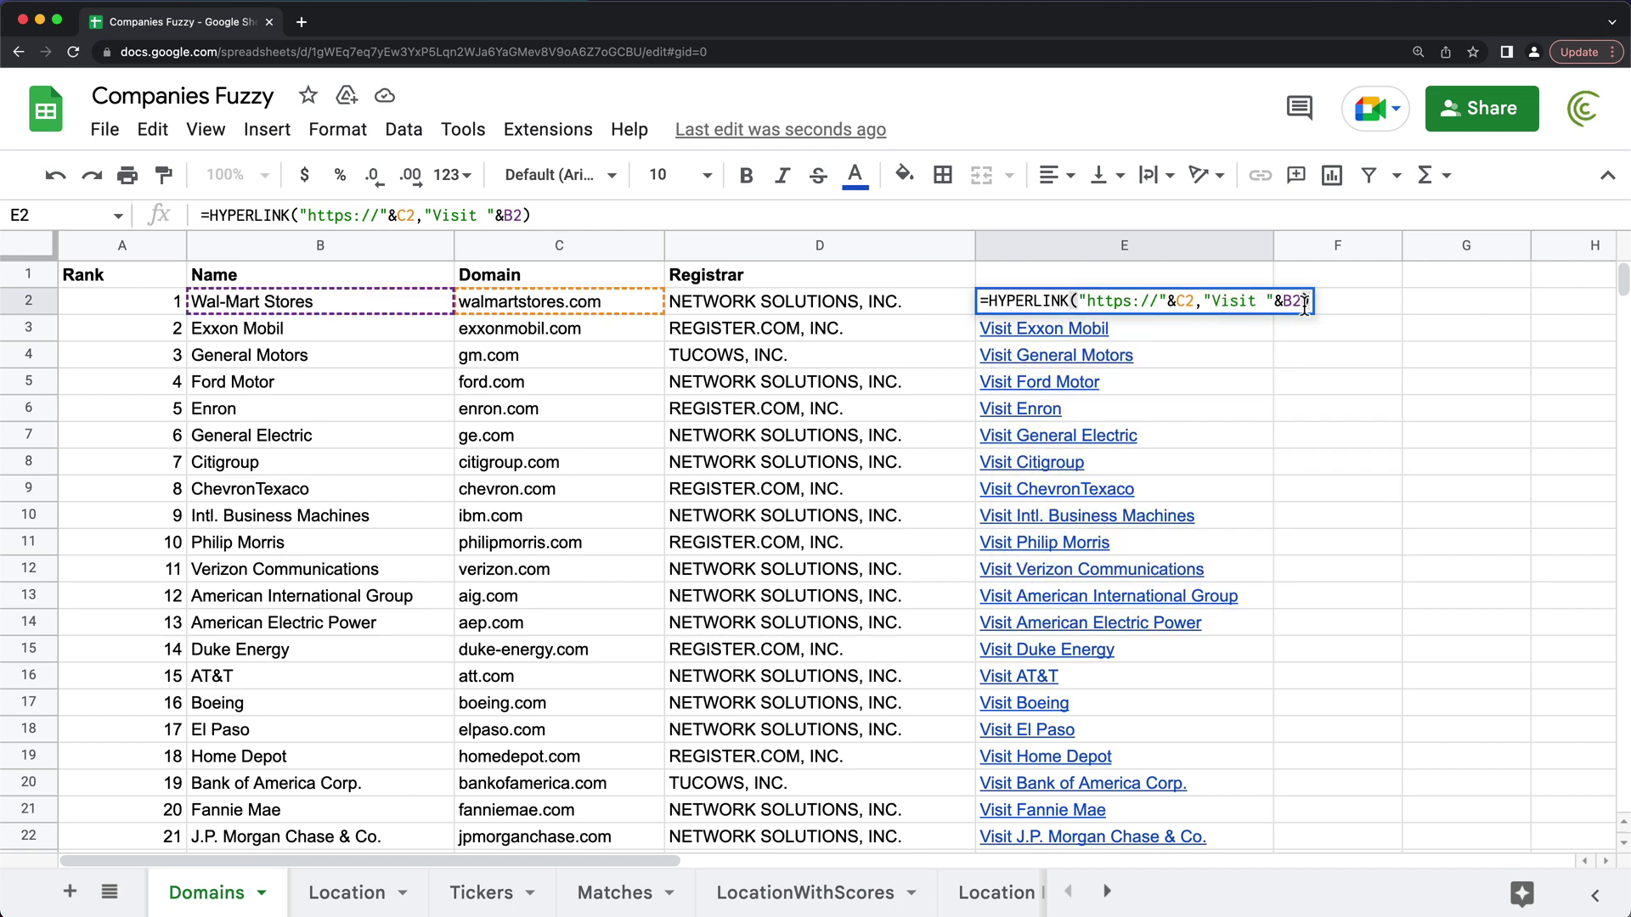
click(1305, 301)
text(&)
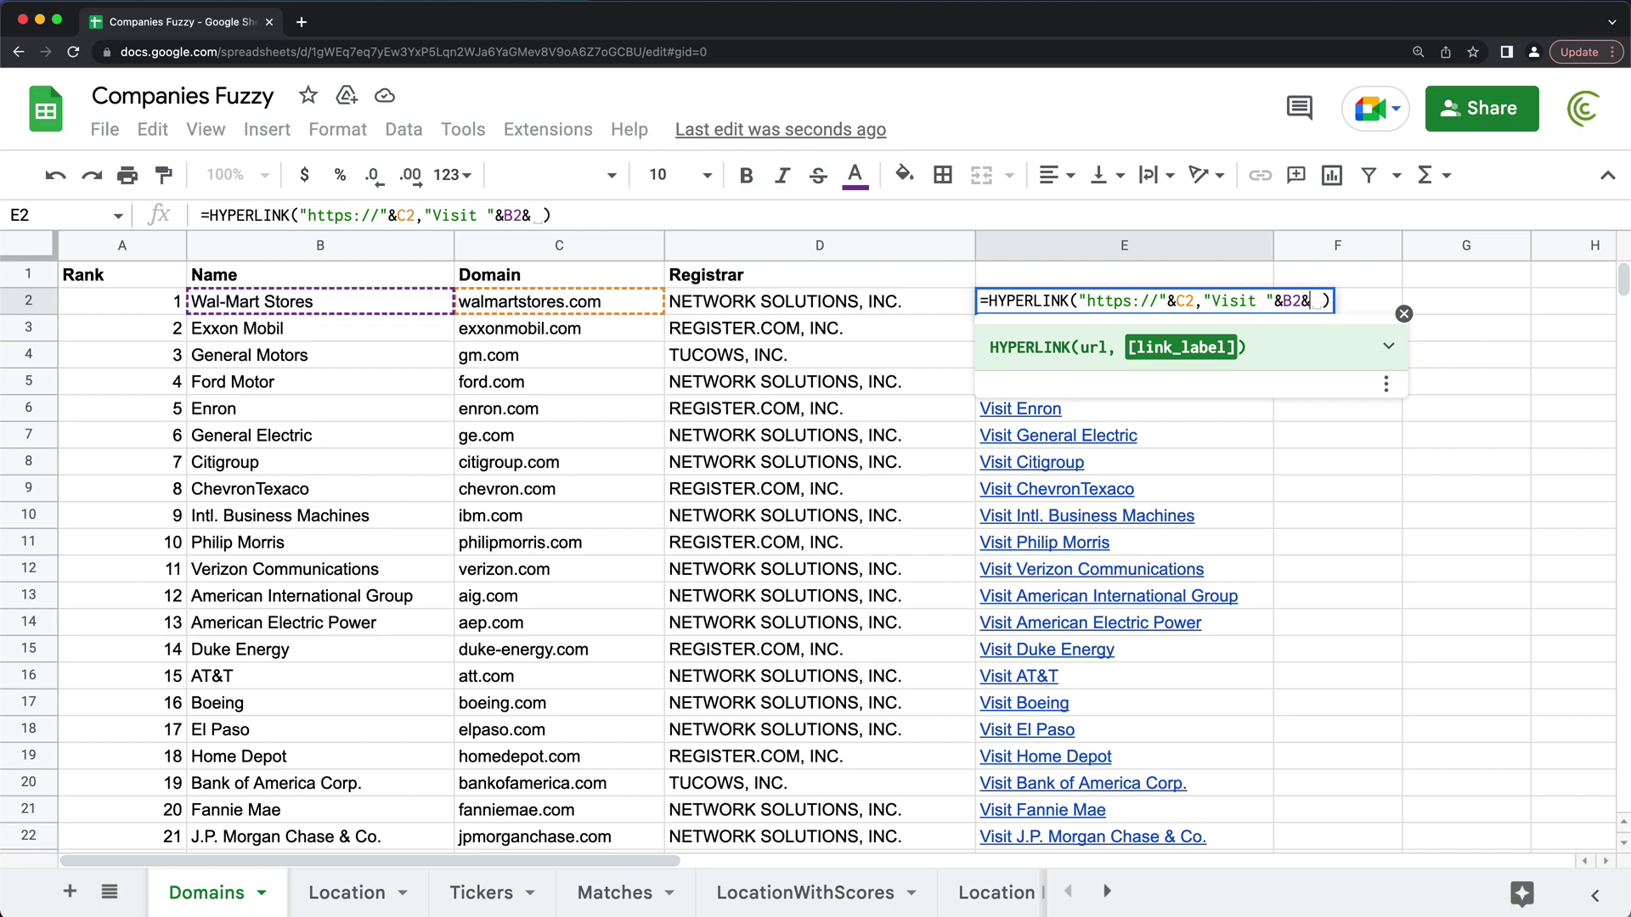
text(" )
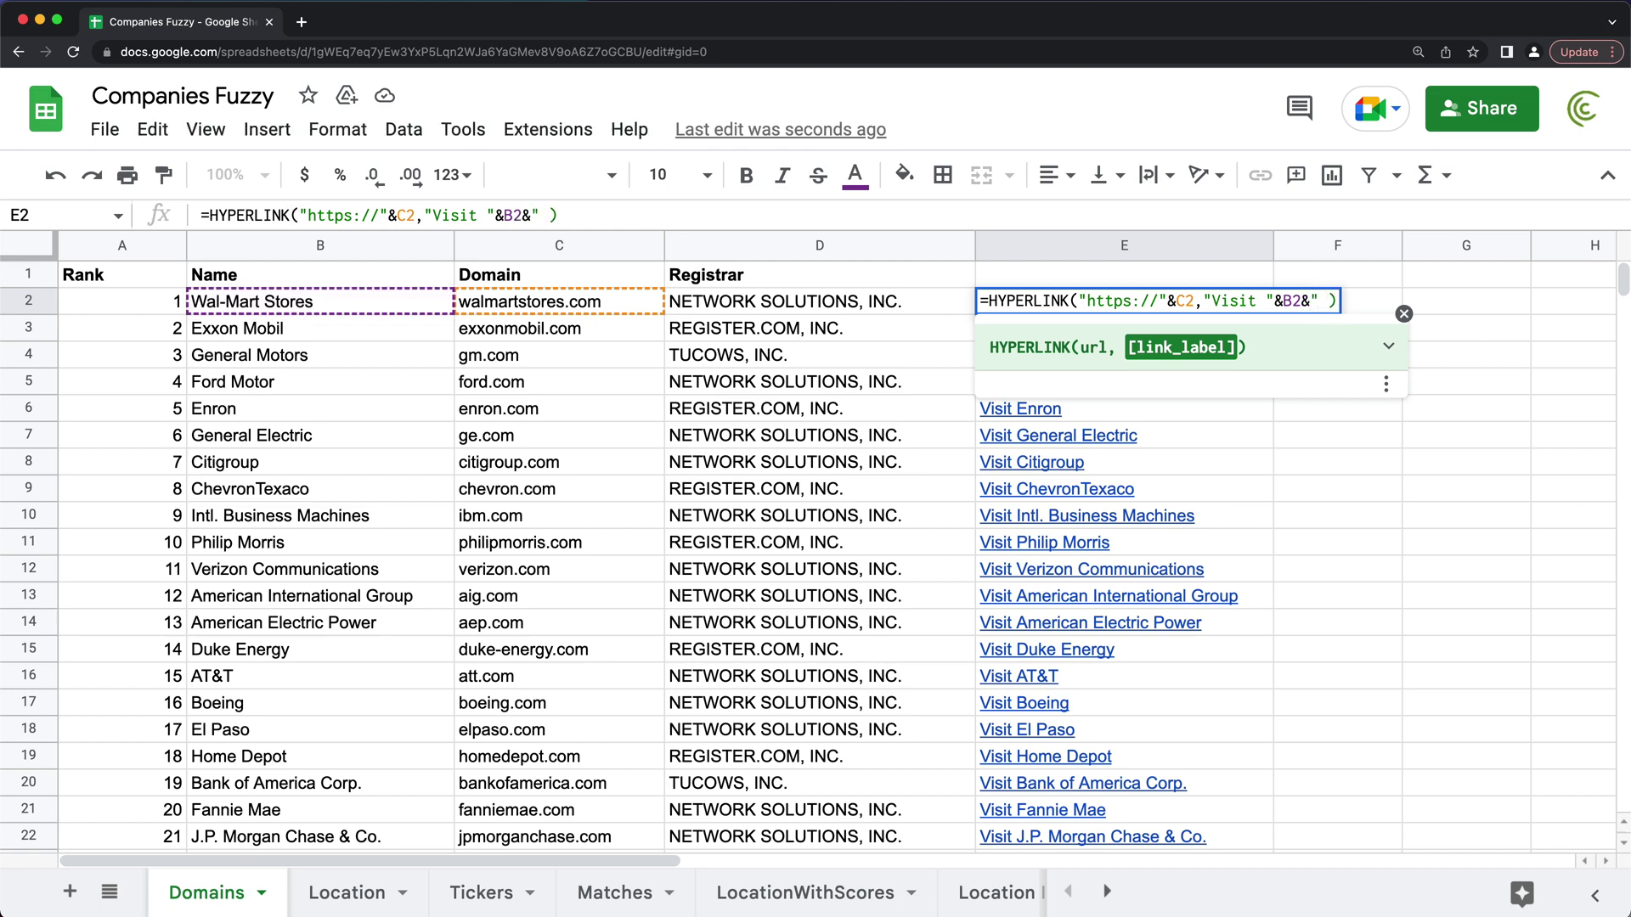
text(website)
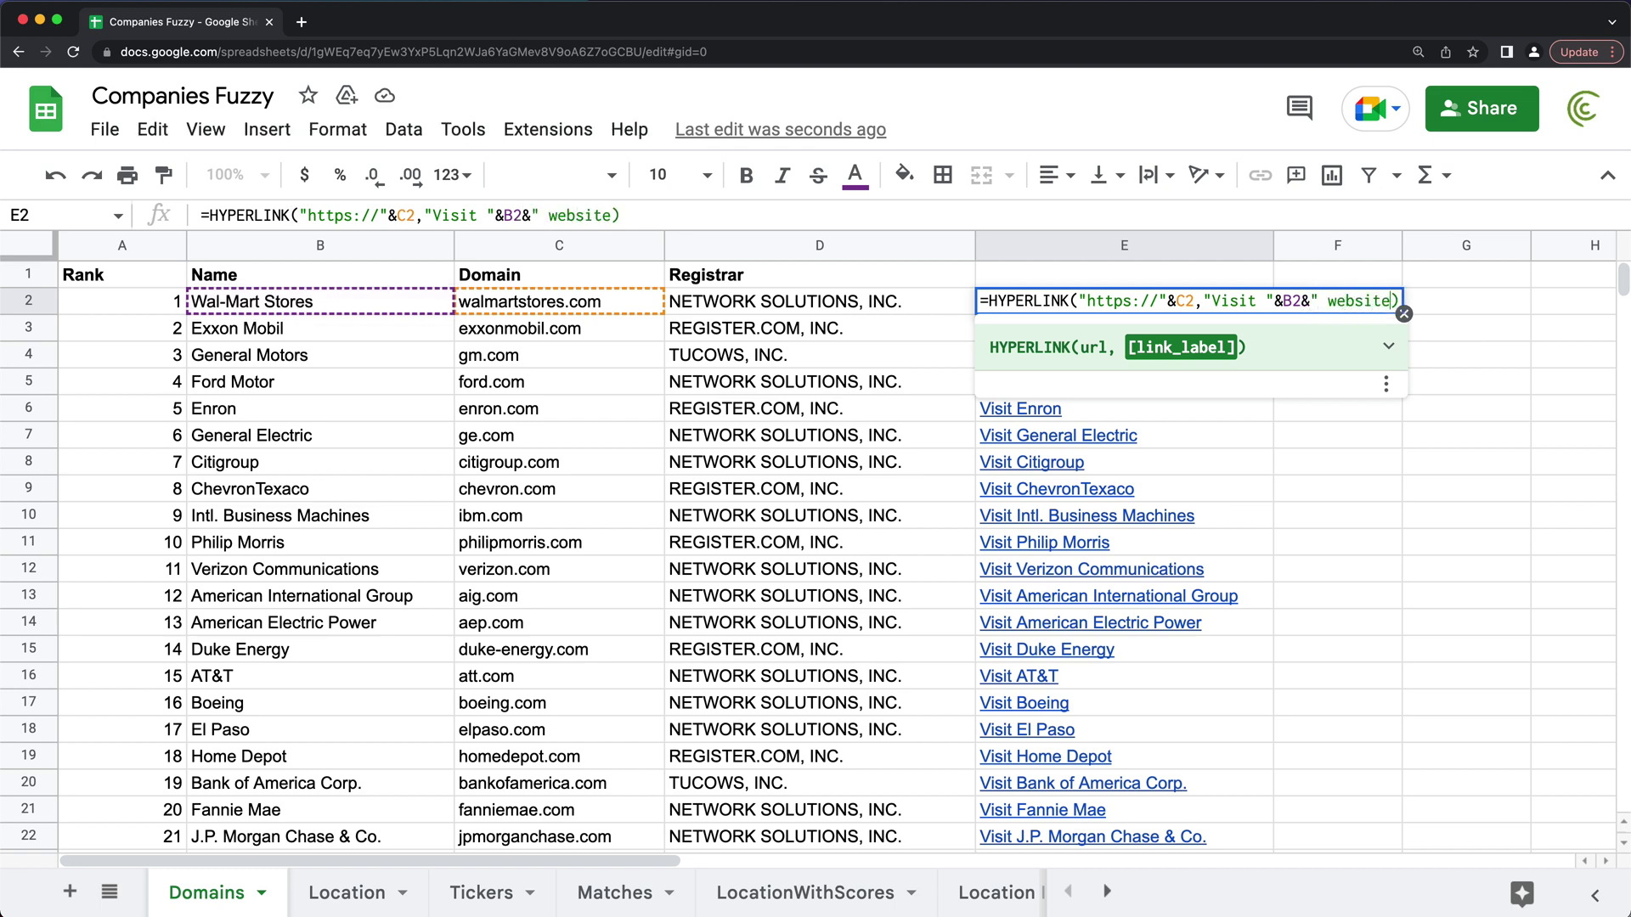
text(")
key(Return)
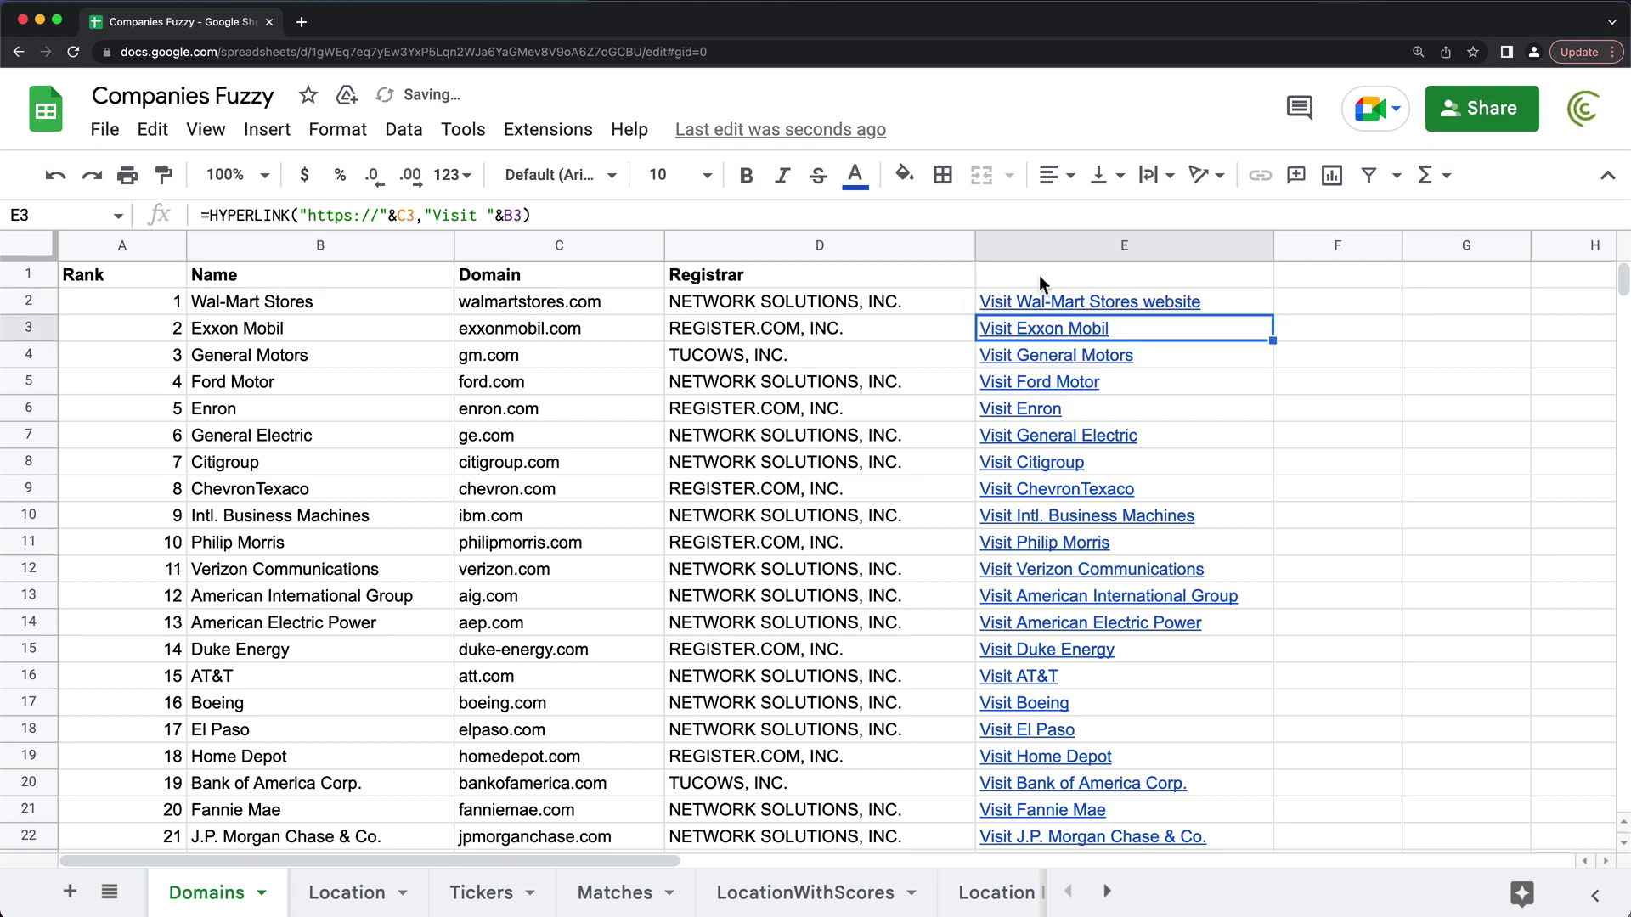
- Copy E2's formula down to E22 and widen column E to fit the labels
click(1215, 302)
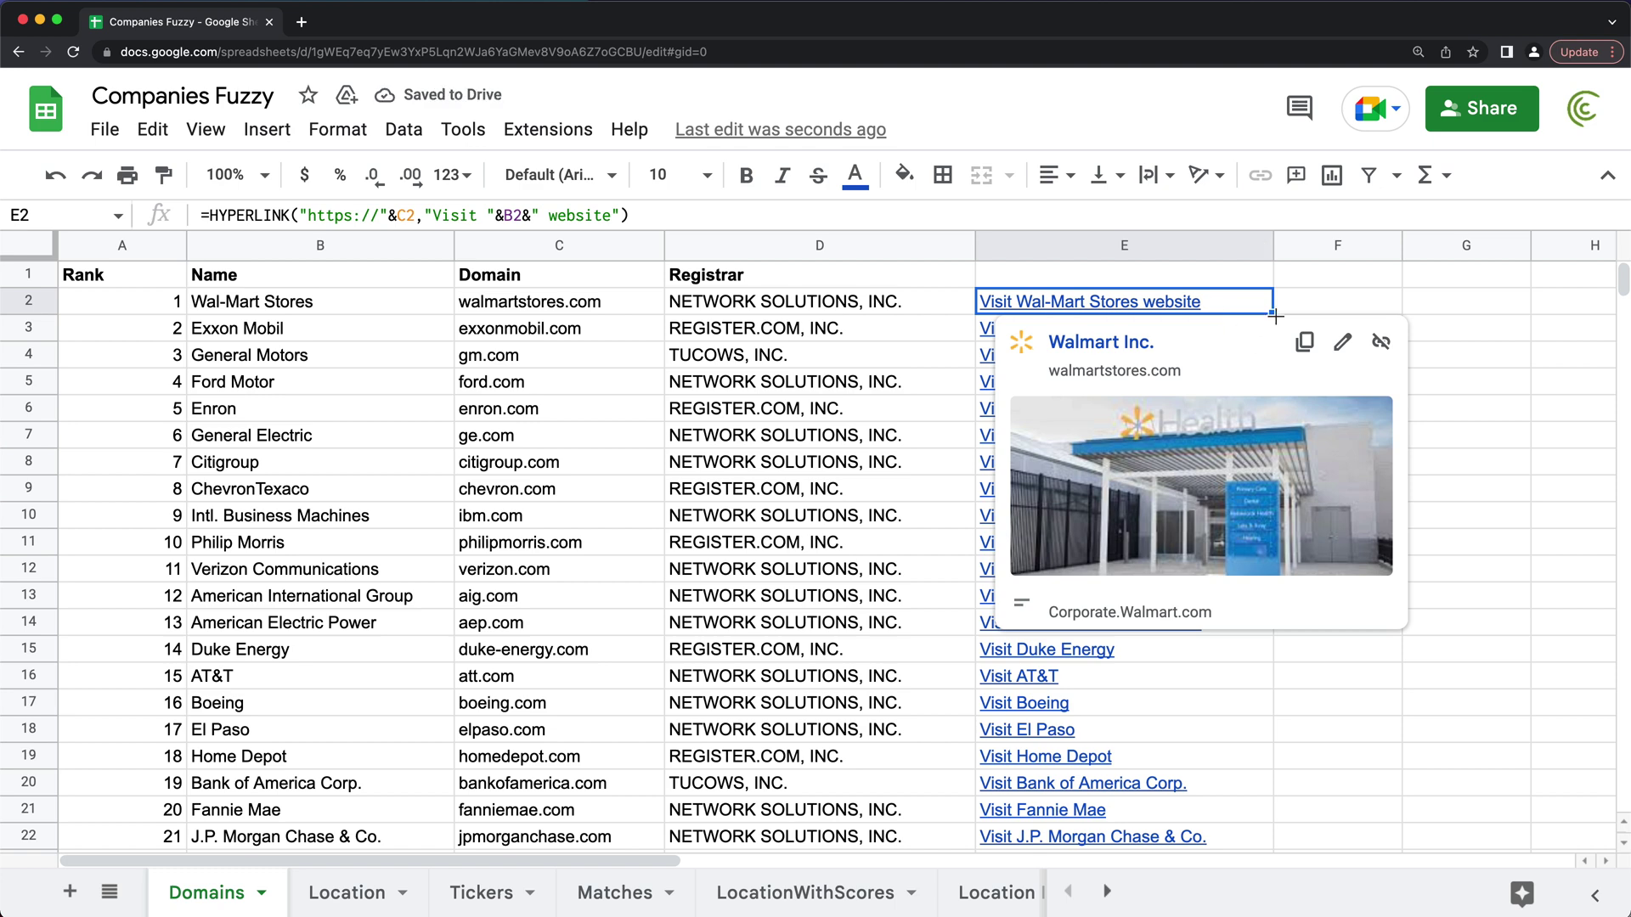
drag(1272, 313, 1245, 837)
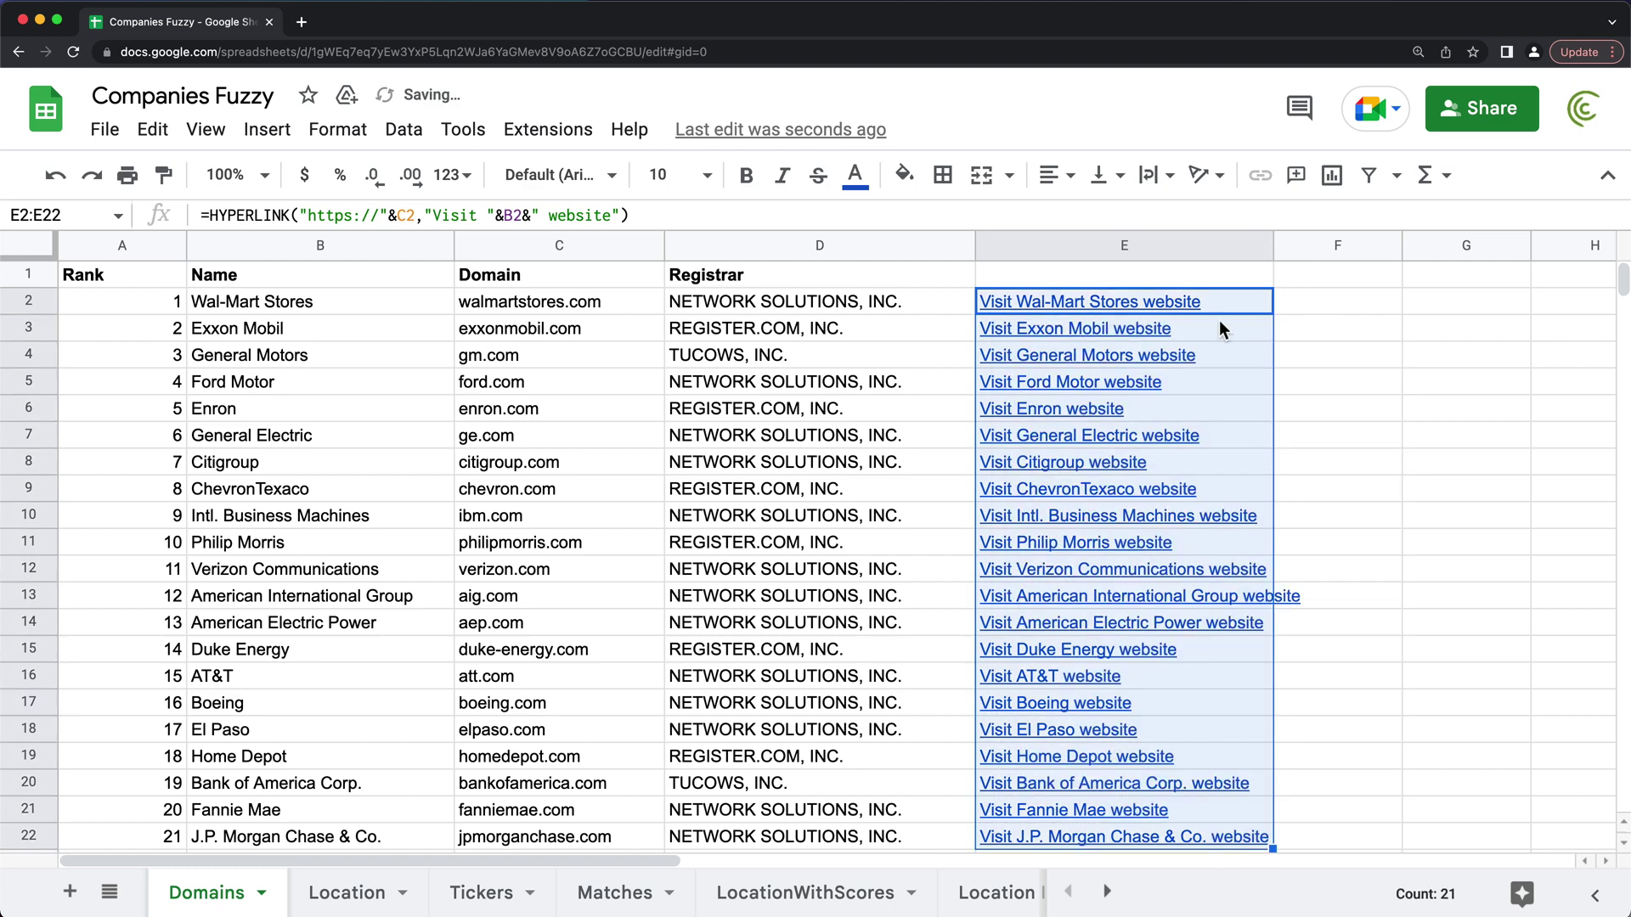
drag(1274, 245, 1277, 245)
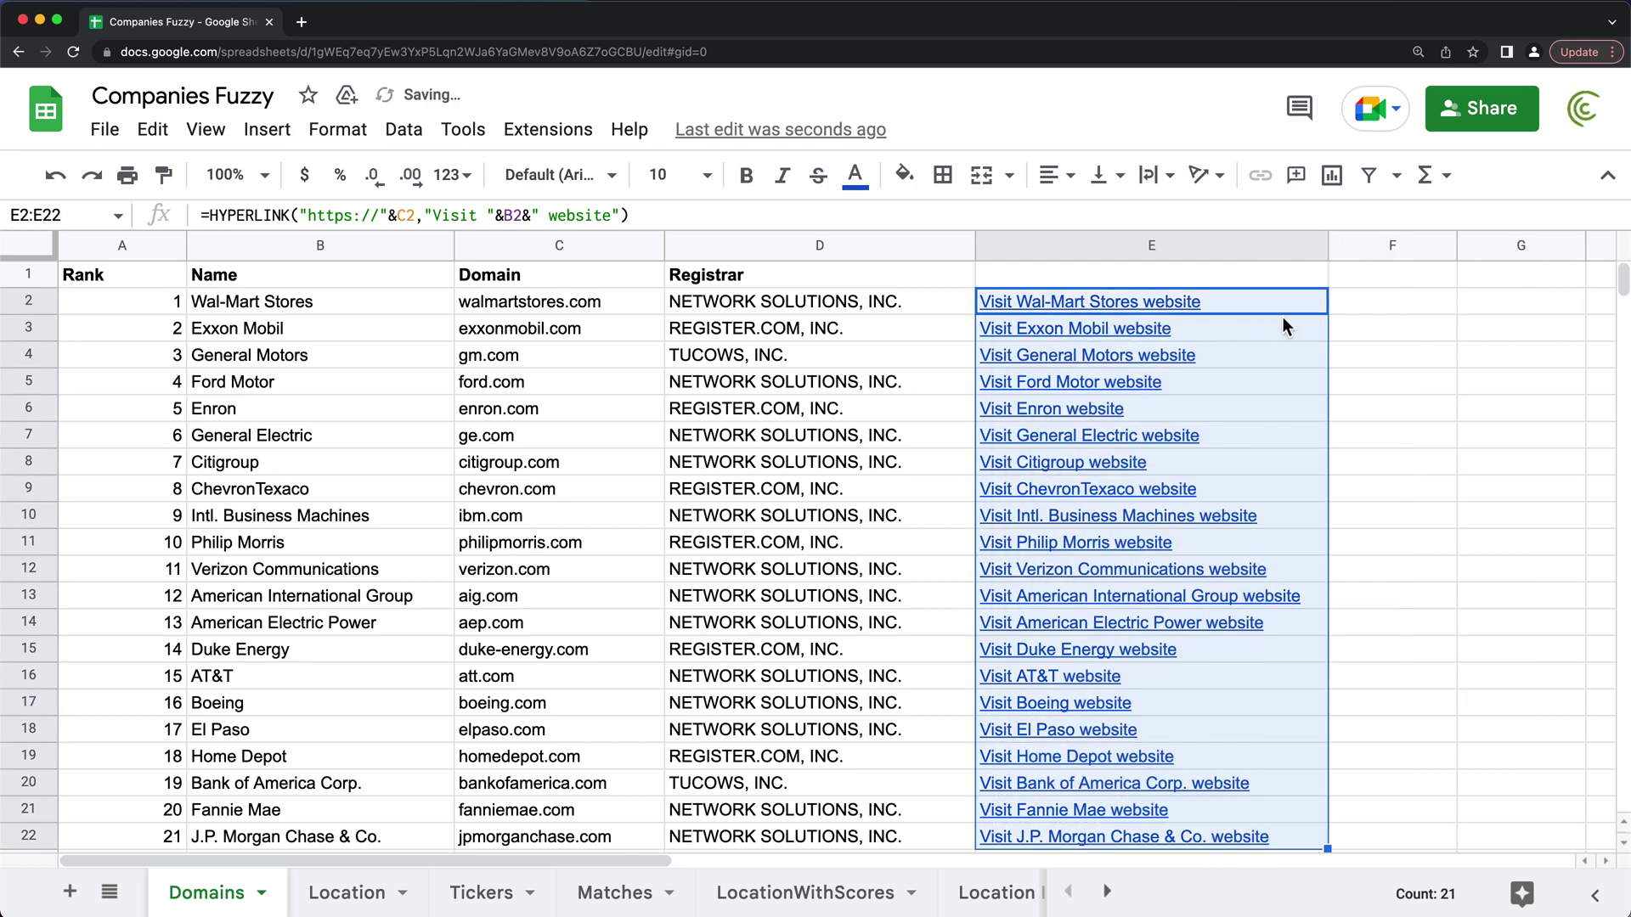
click(1276, 302)
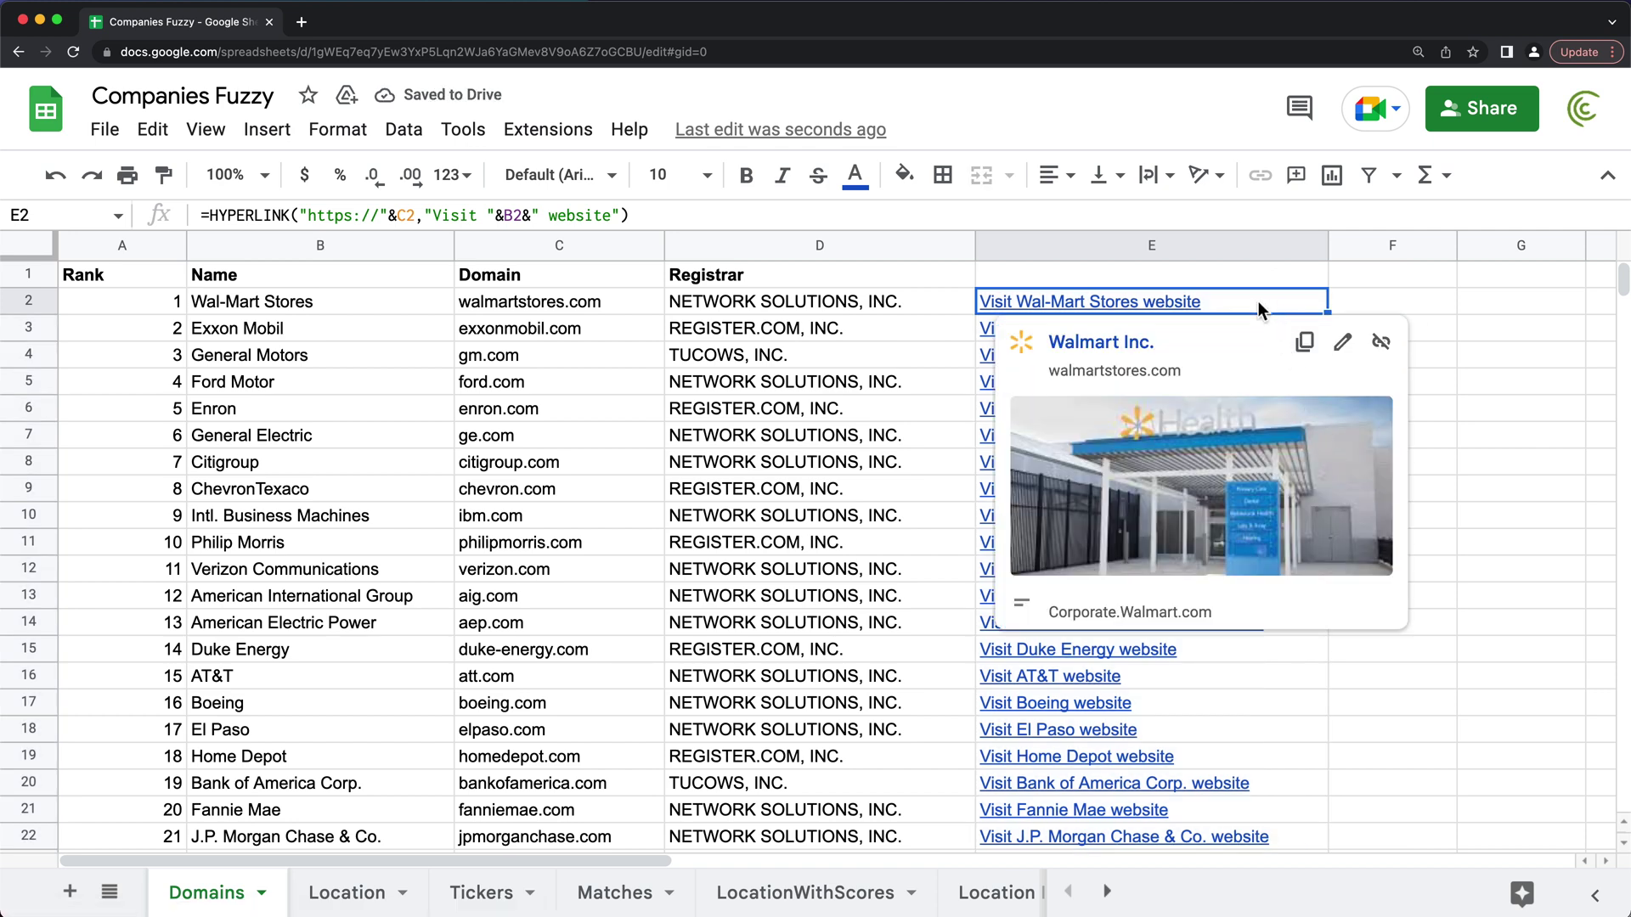
double_click(1257, 301)
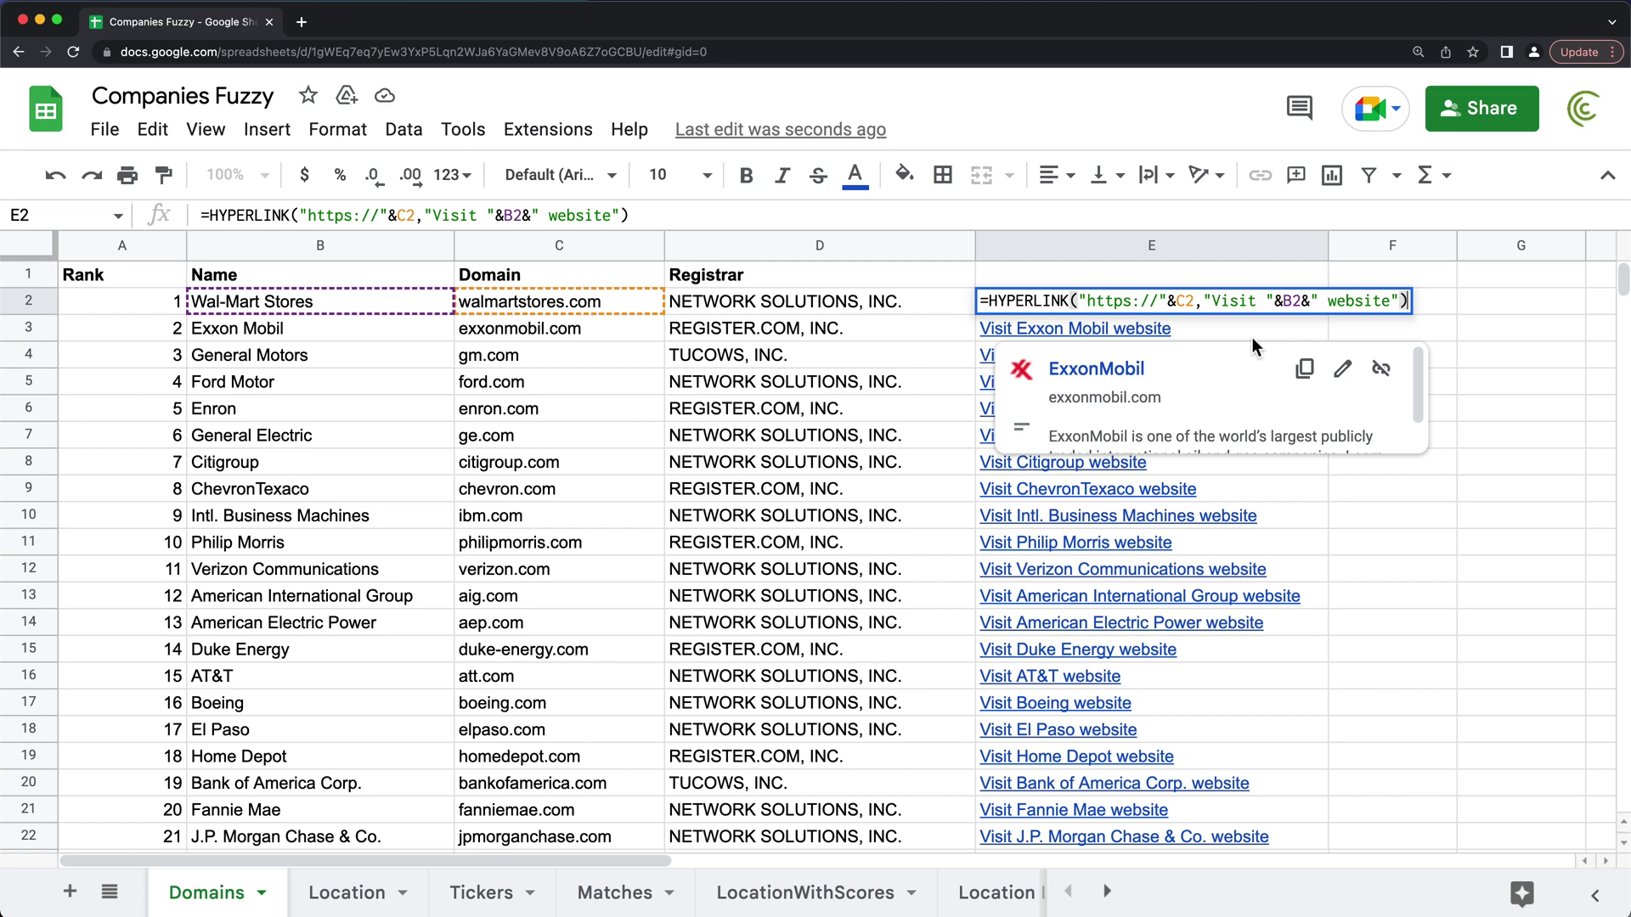
key(Escape)
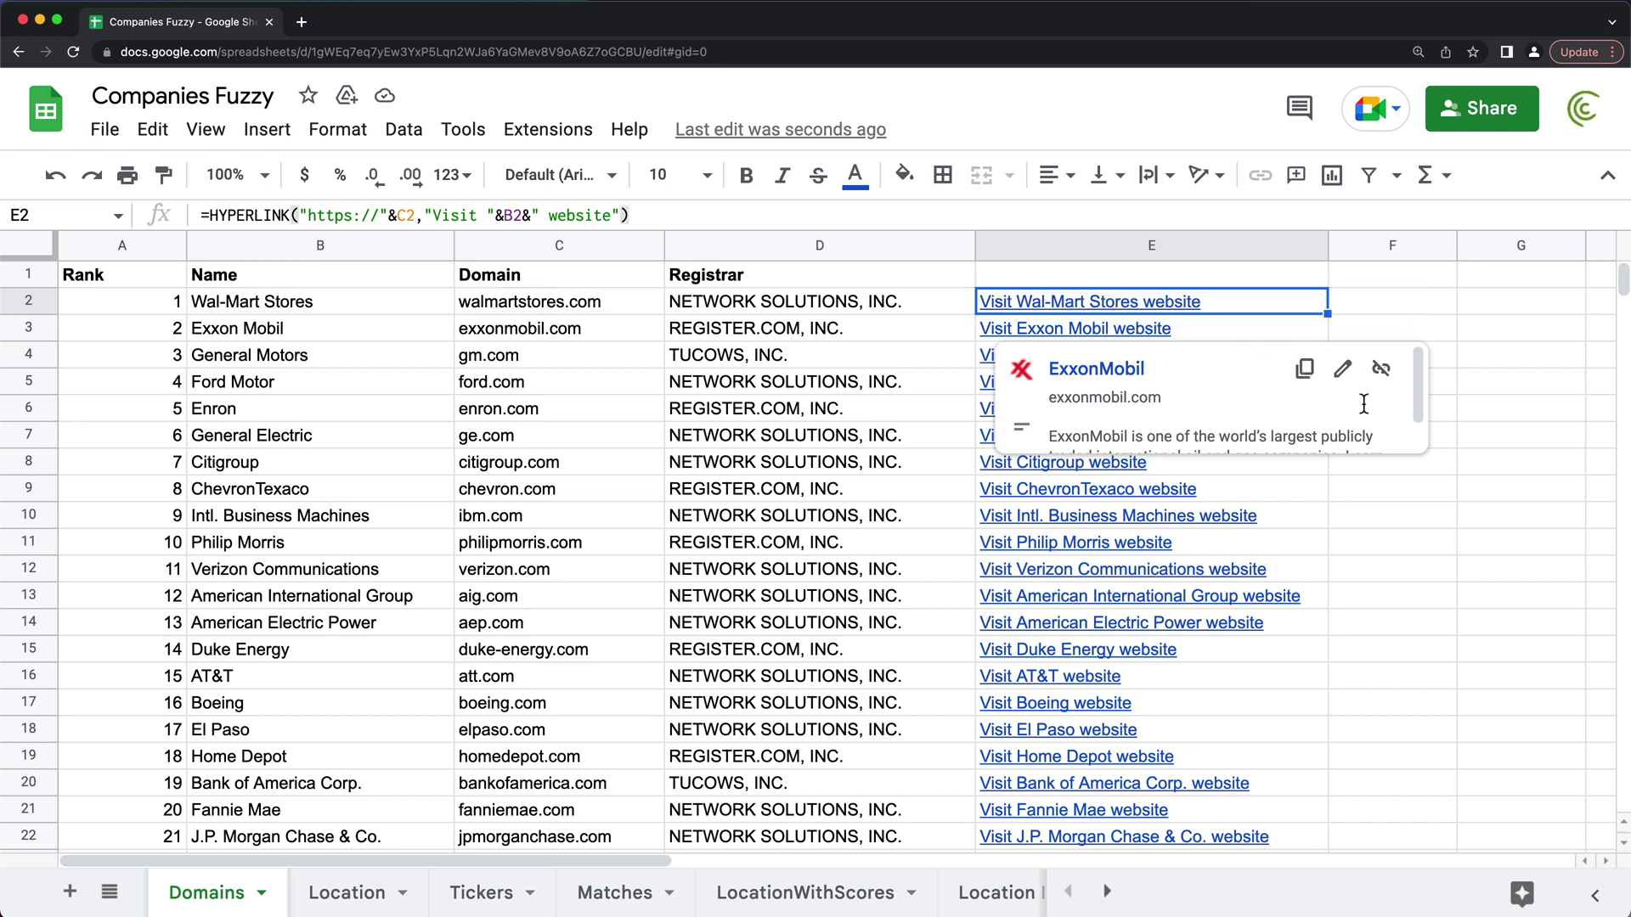
click(1377, 469)
right_click(858, 414)
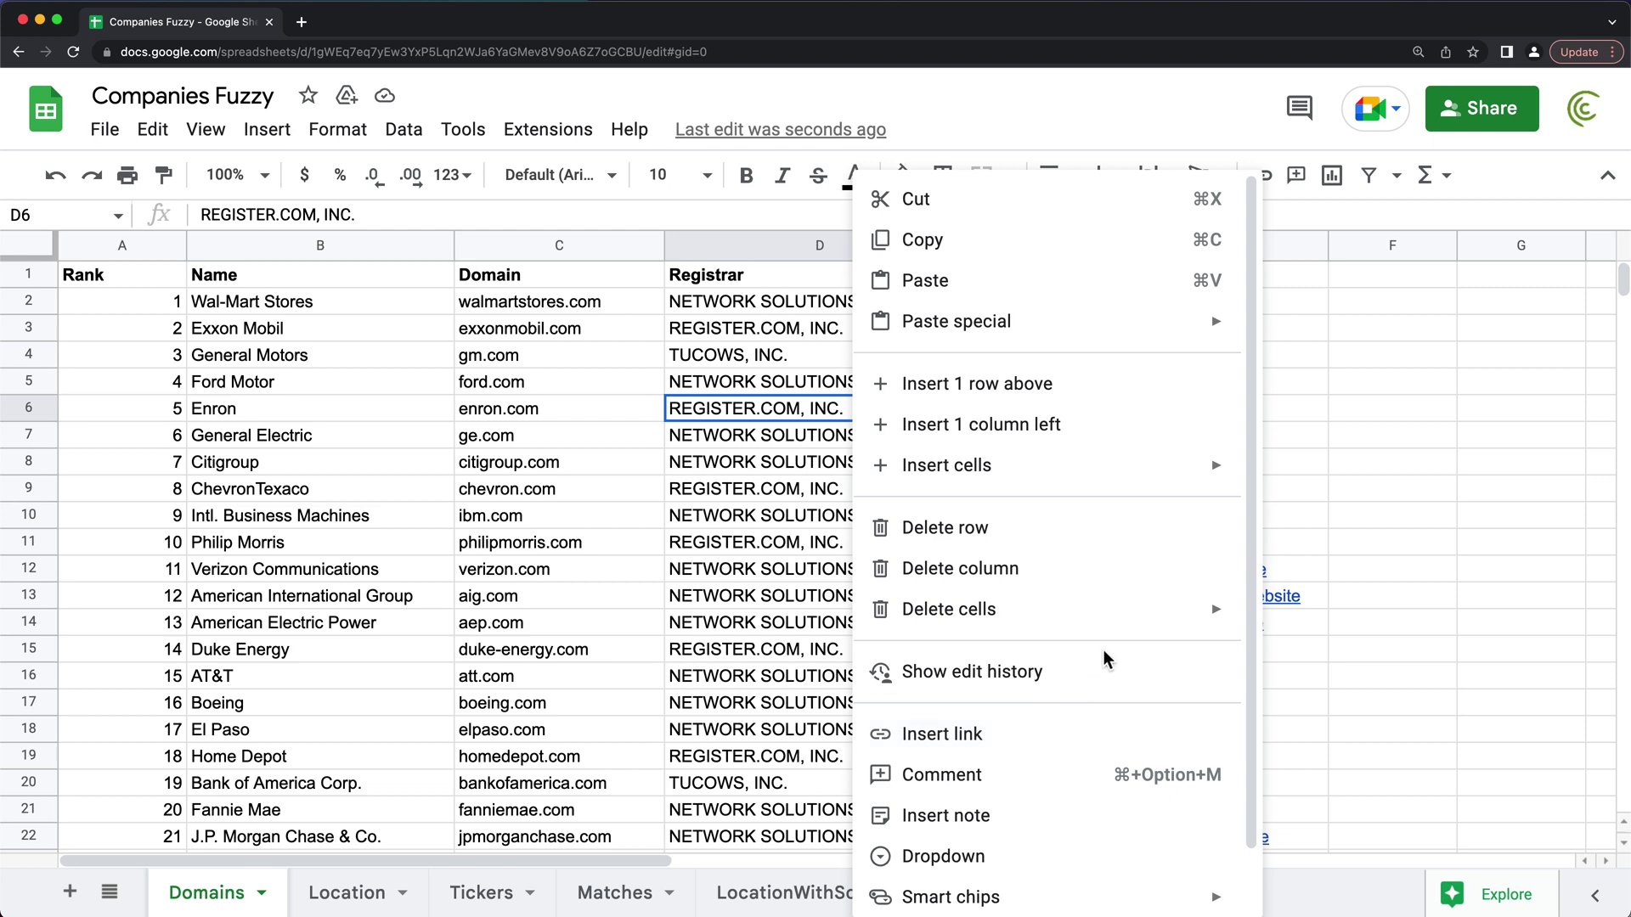
click(737, 414)
click(789, 488)
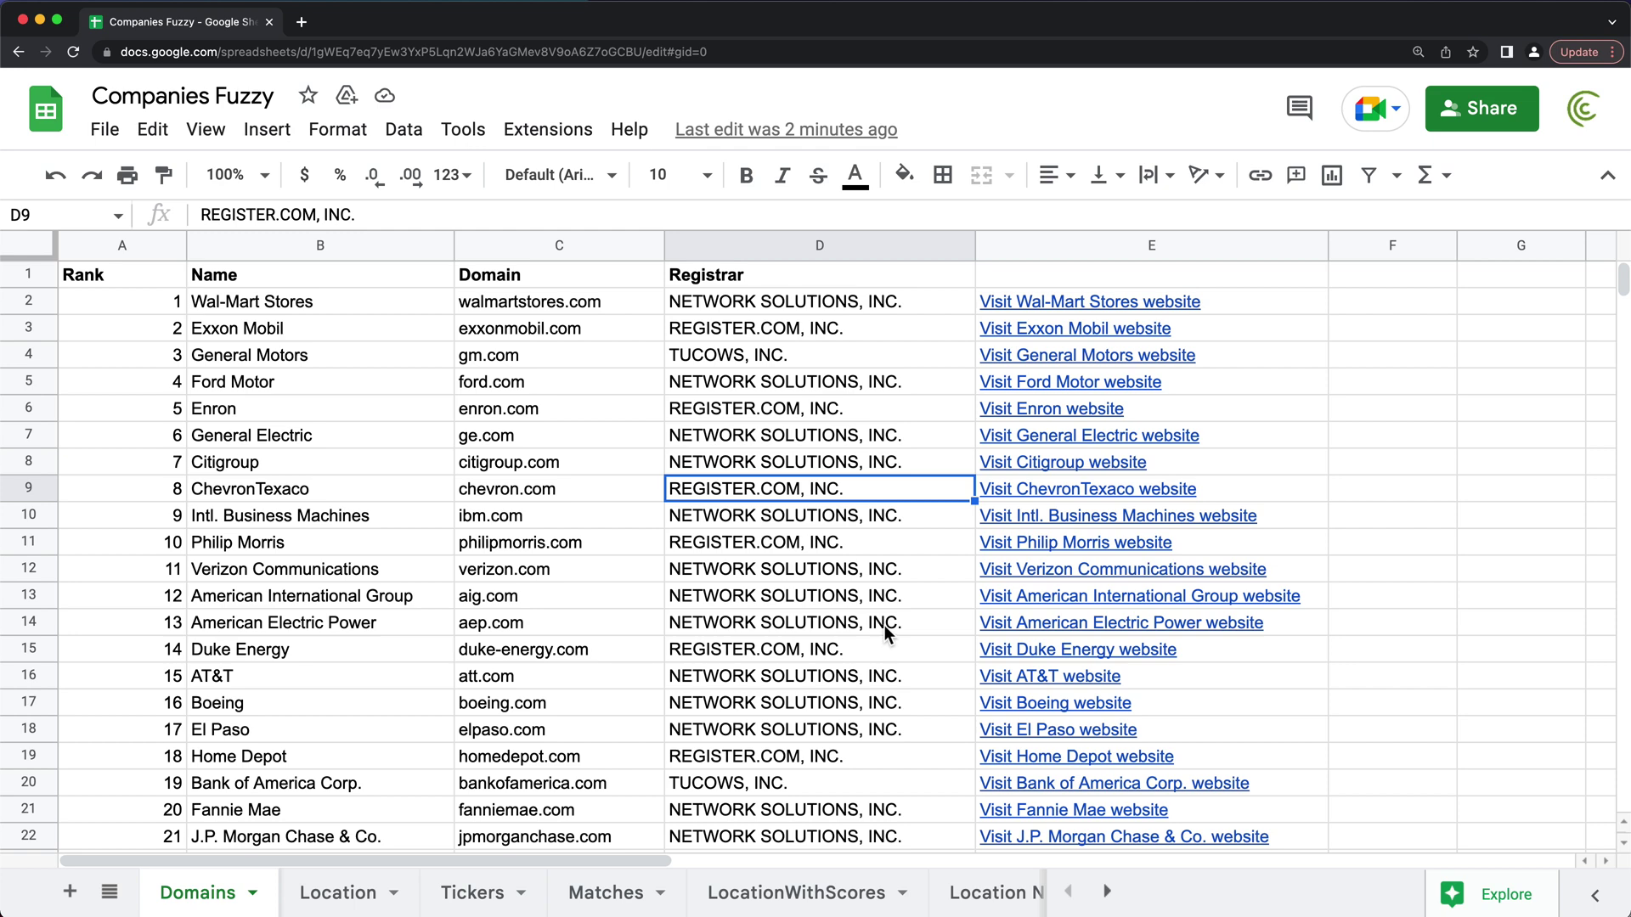
click(1238, 304)
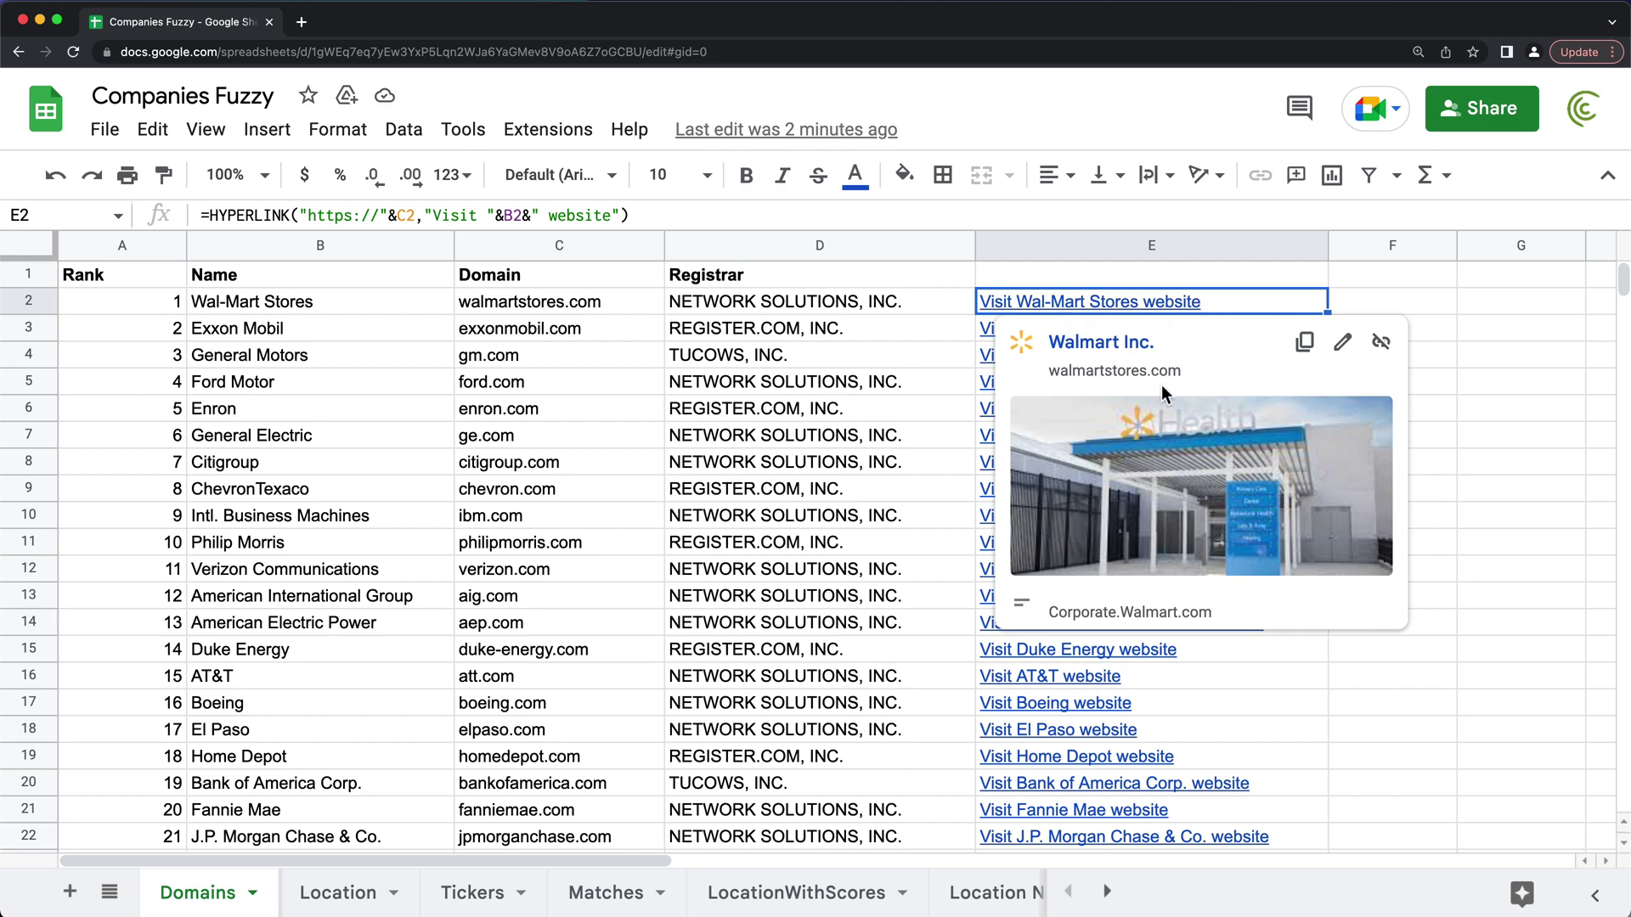
double_click(1216, 304)
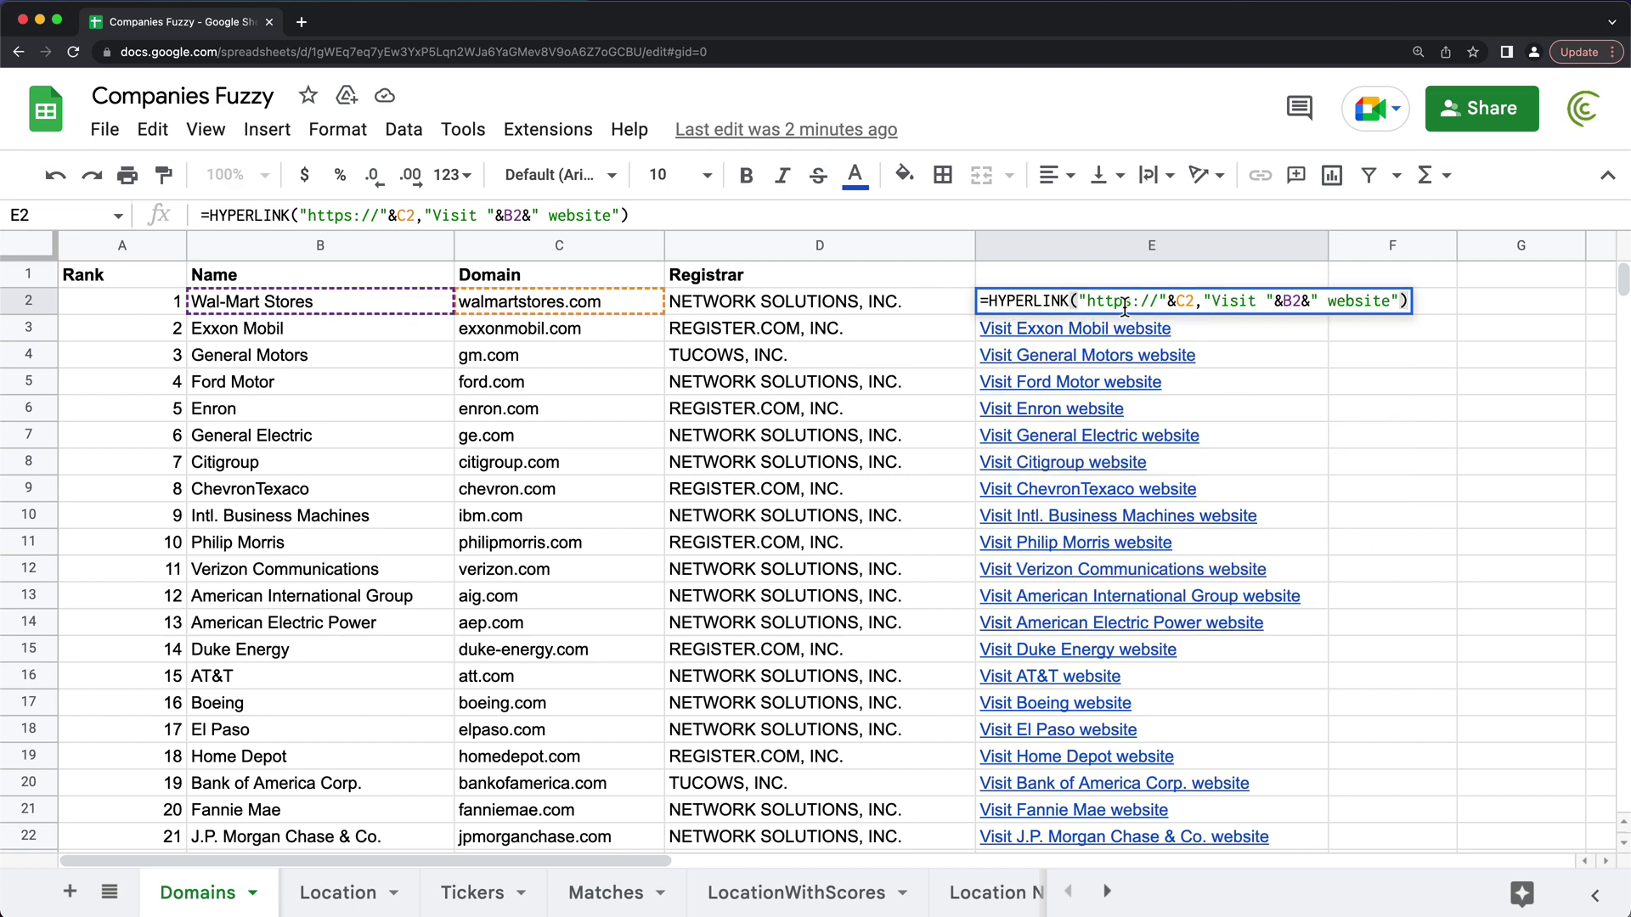
key(Escape)
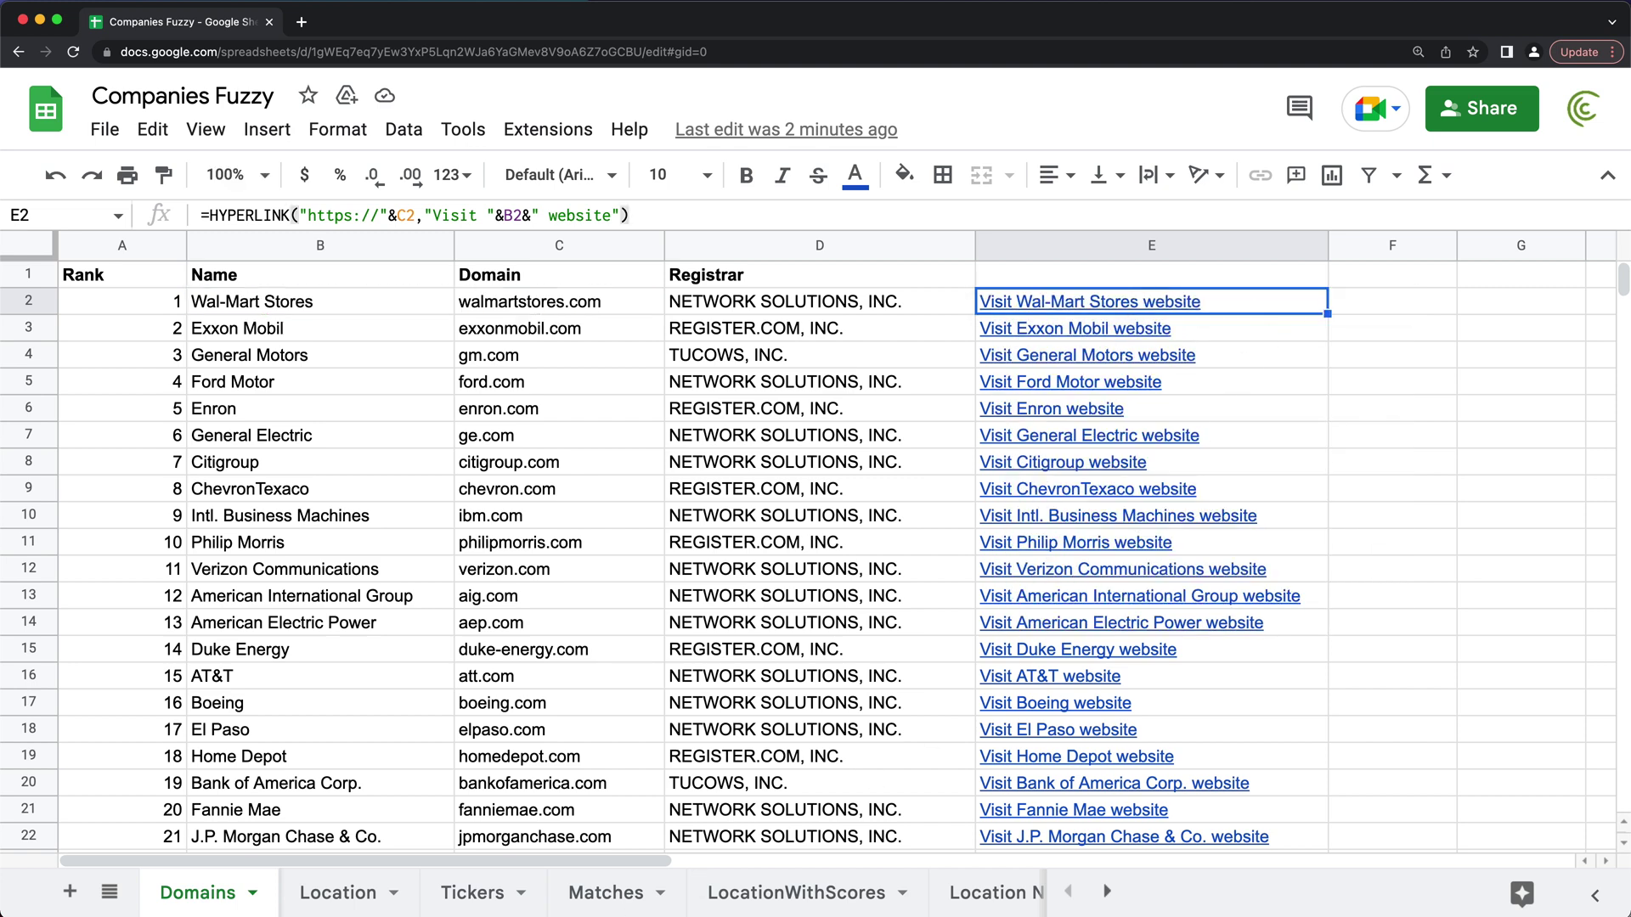
- On the Tickers sheet, copy a link to cell B2 (XOM) from its cell actions
click(493, 907)
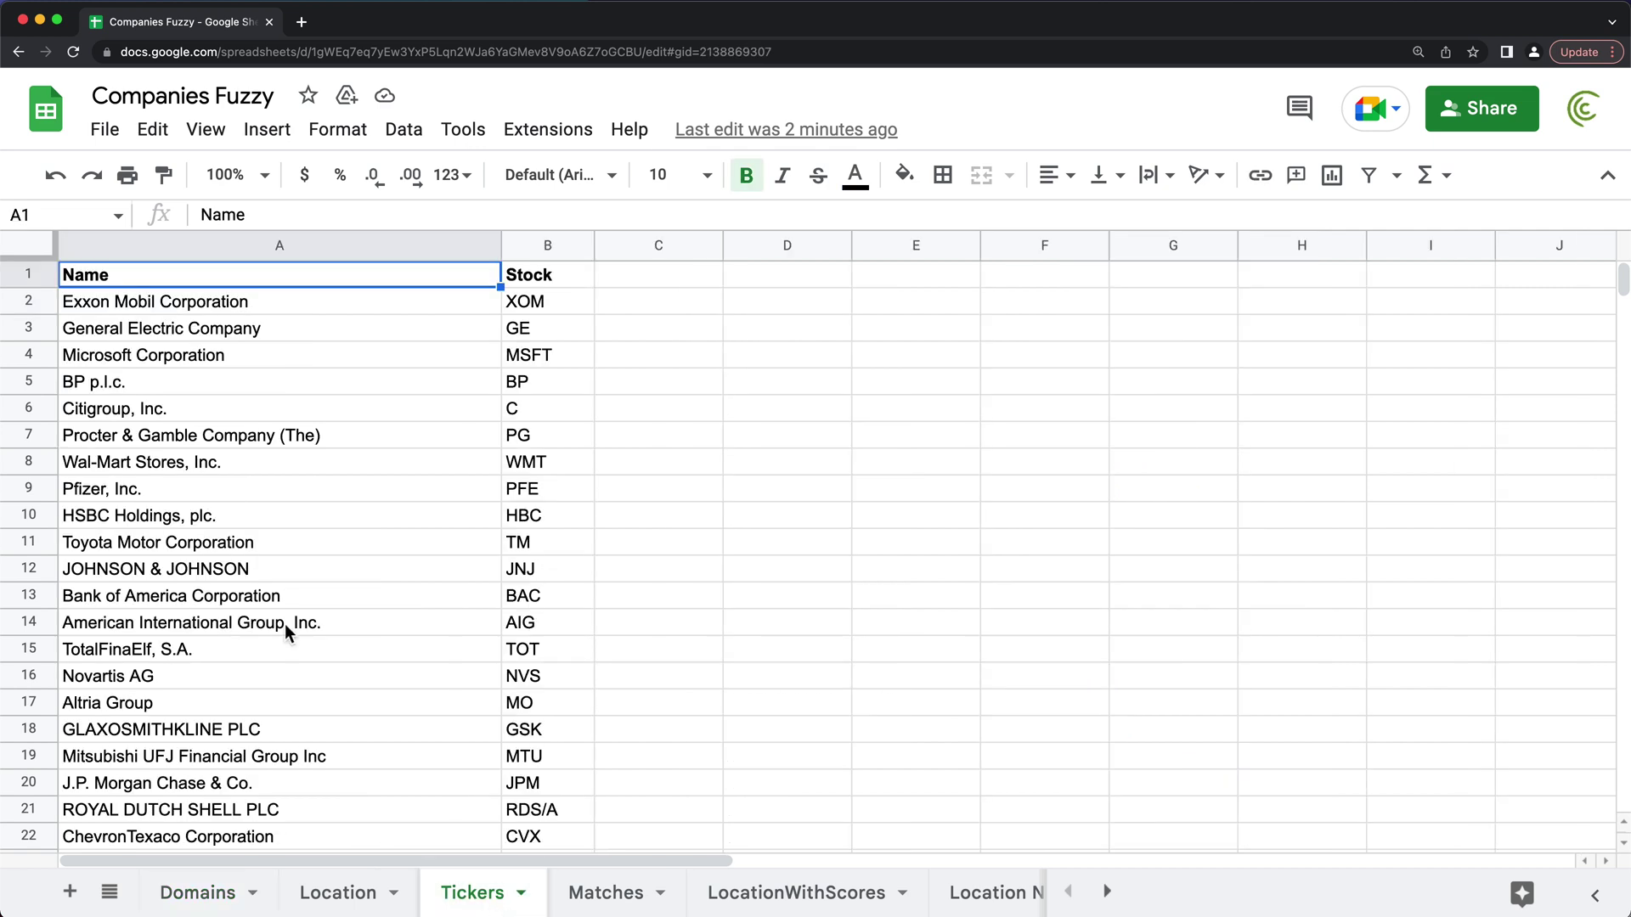
click(549, 304)
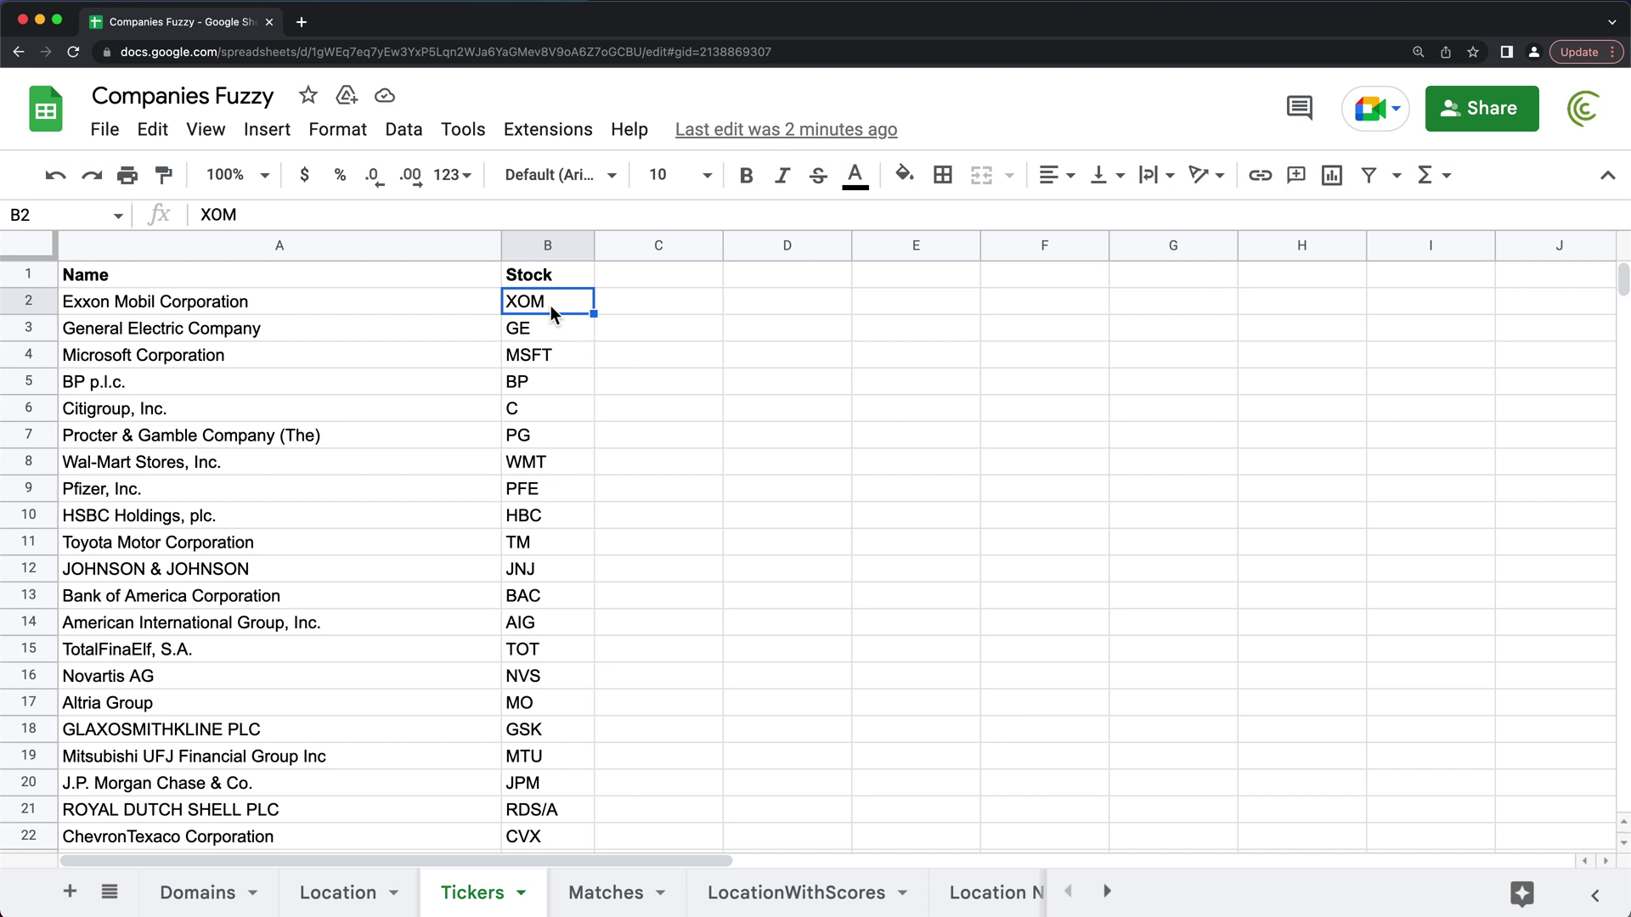
right_click(527, 306)
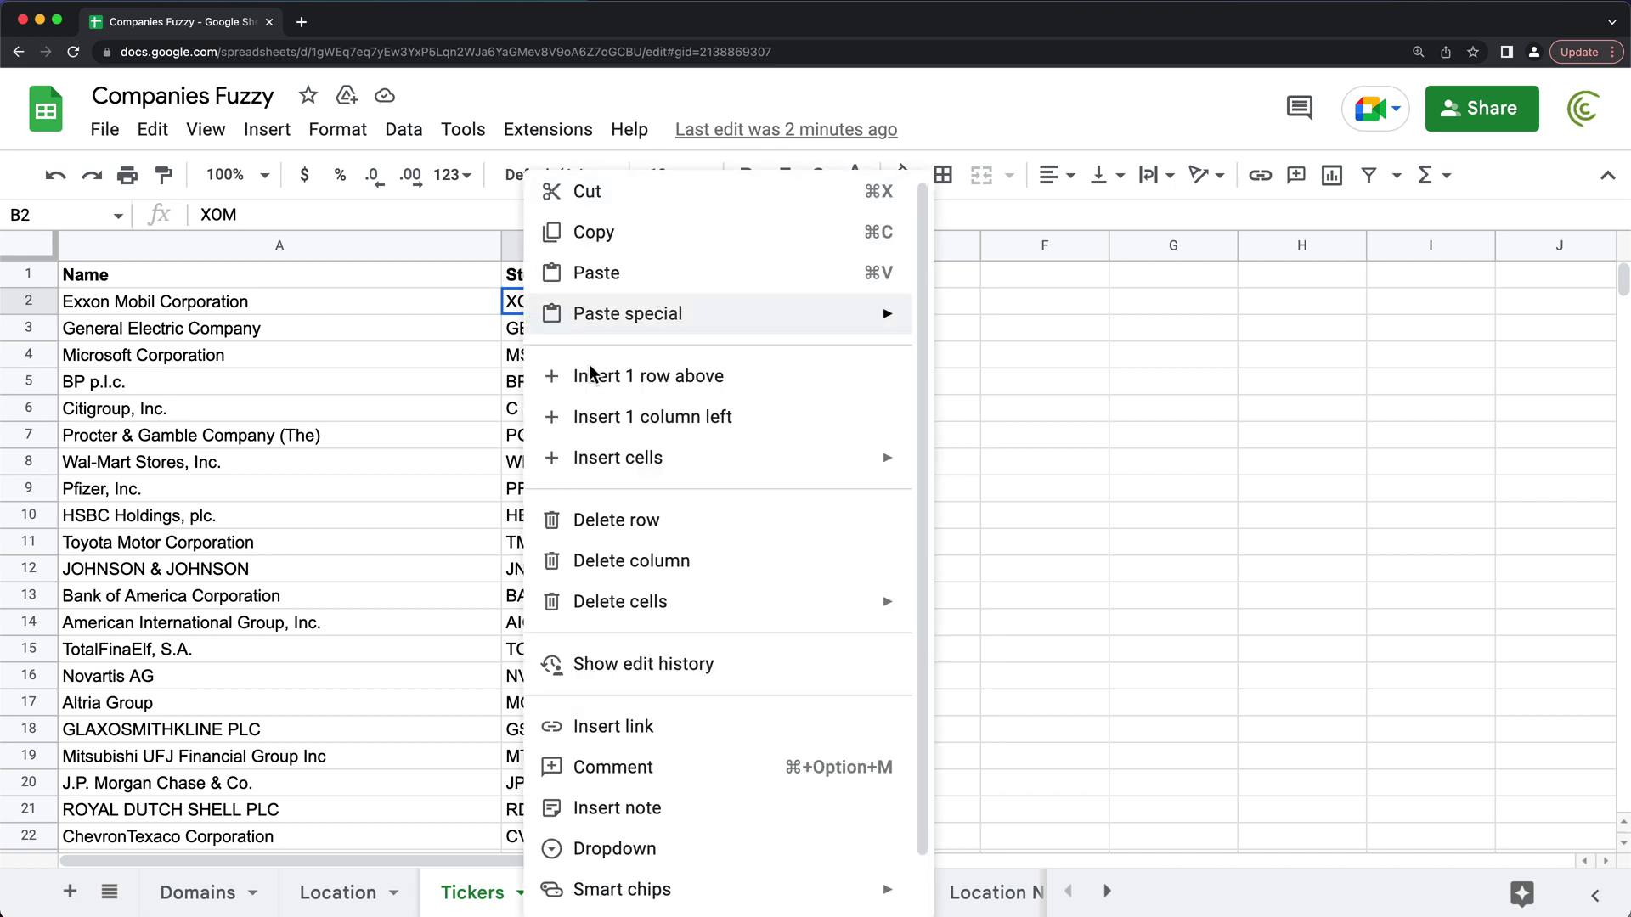
scroll(667, 442, down, 1)
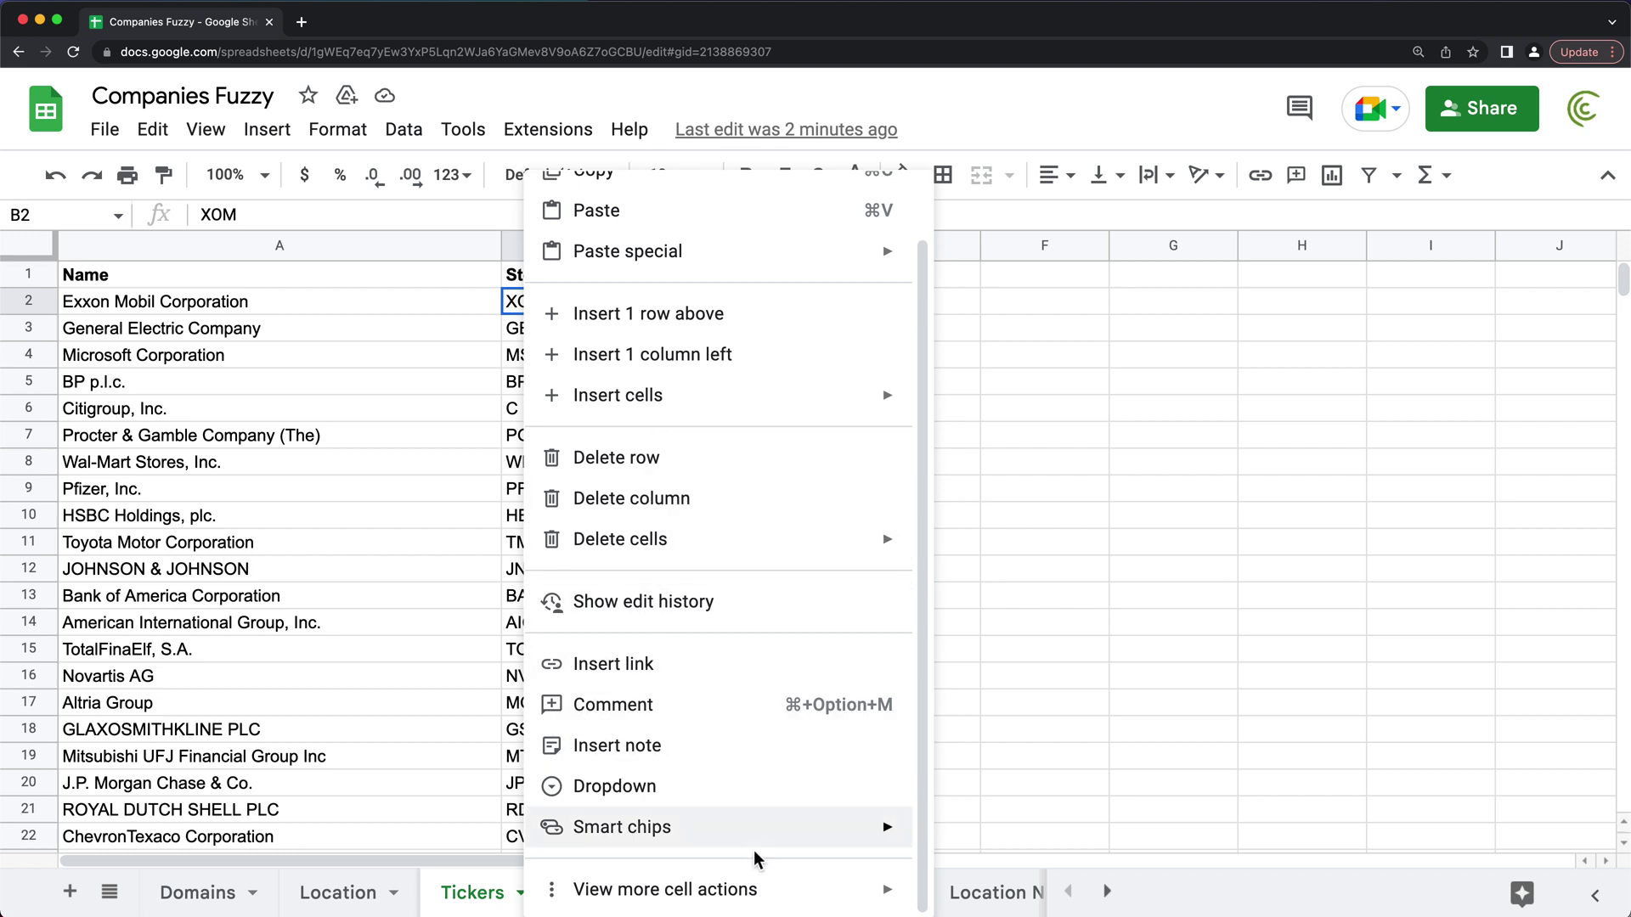
mouse_move(722, 890)
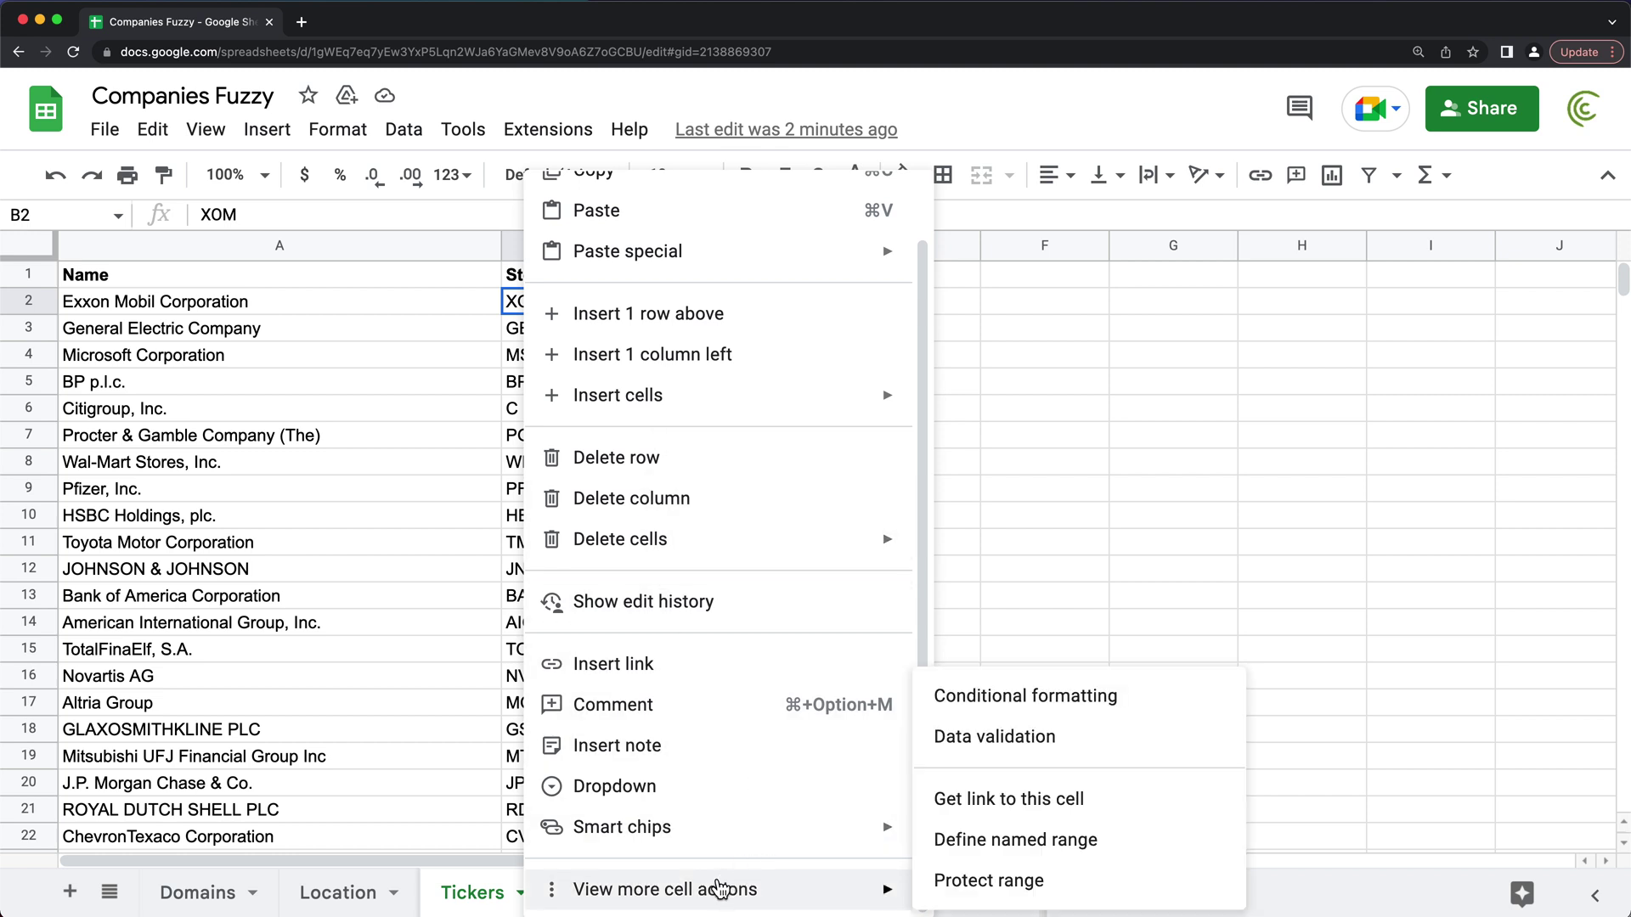
click(1029, 815)
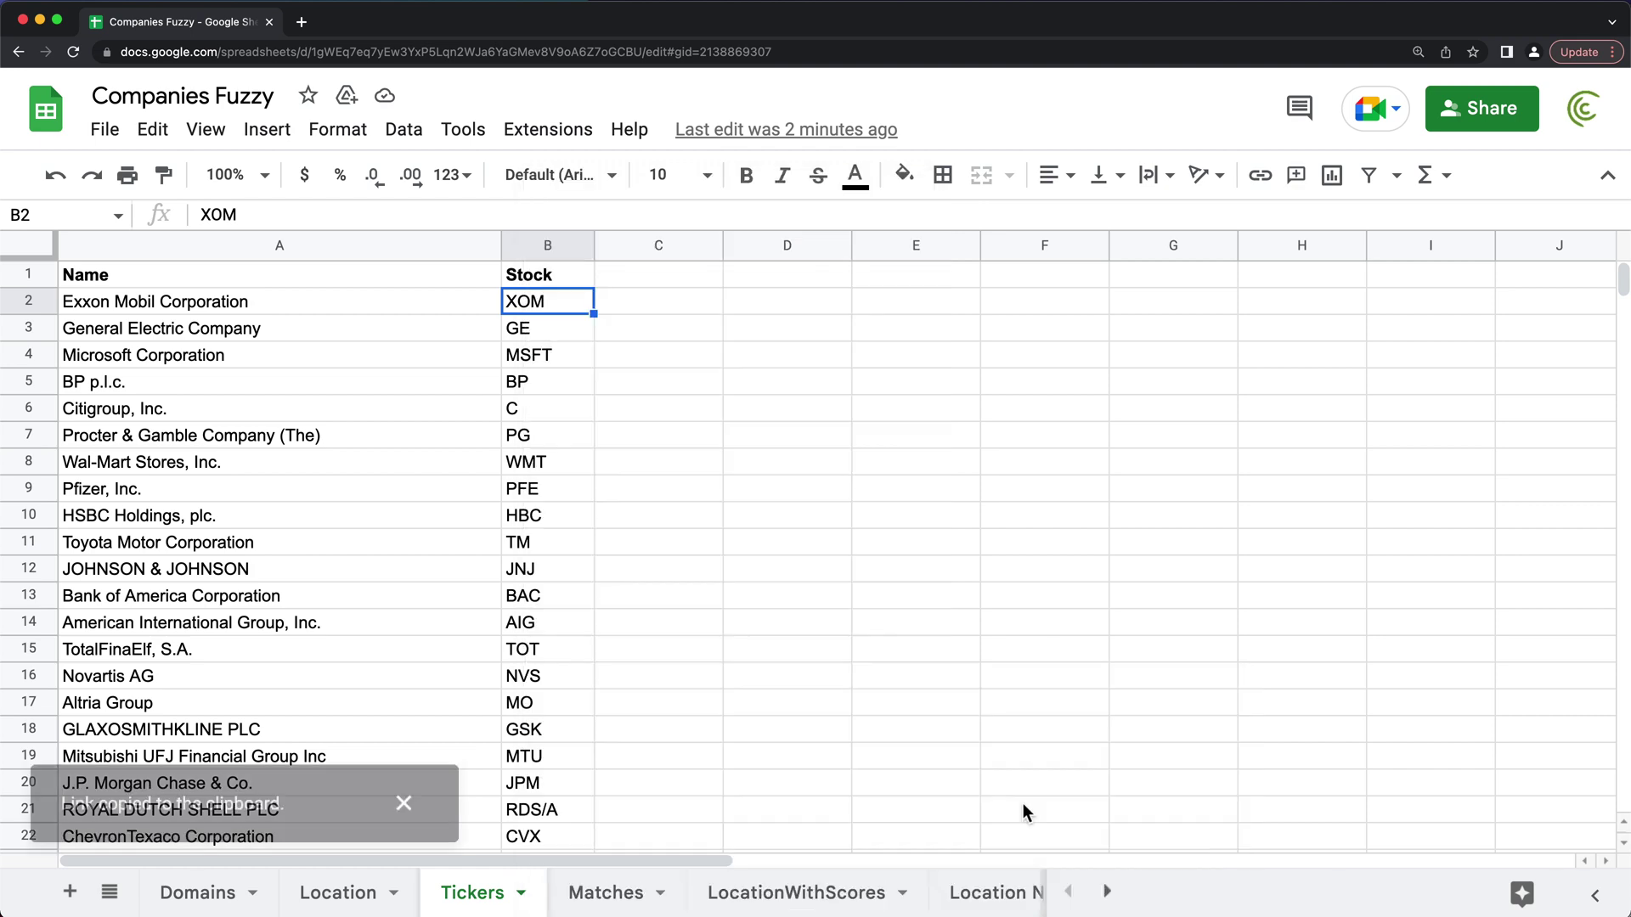
click(224, 911)
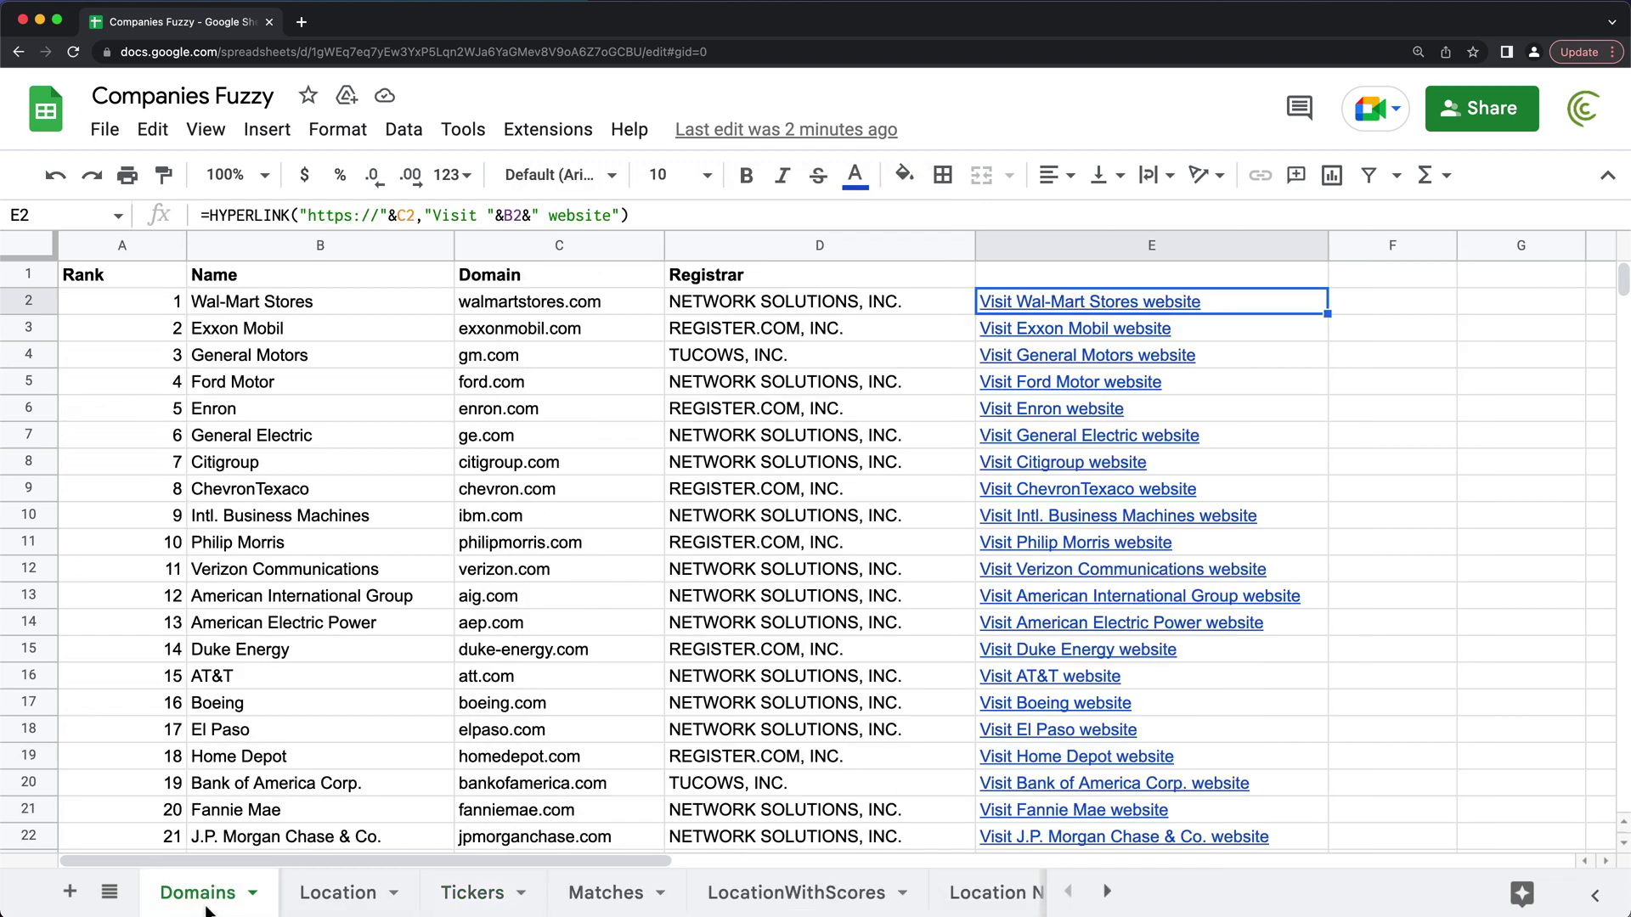
double_click(1287, 304)
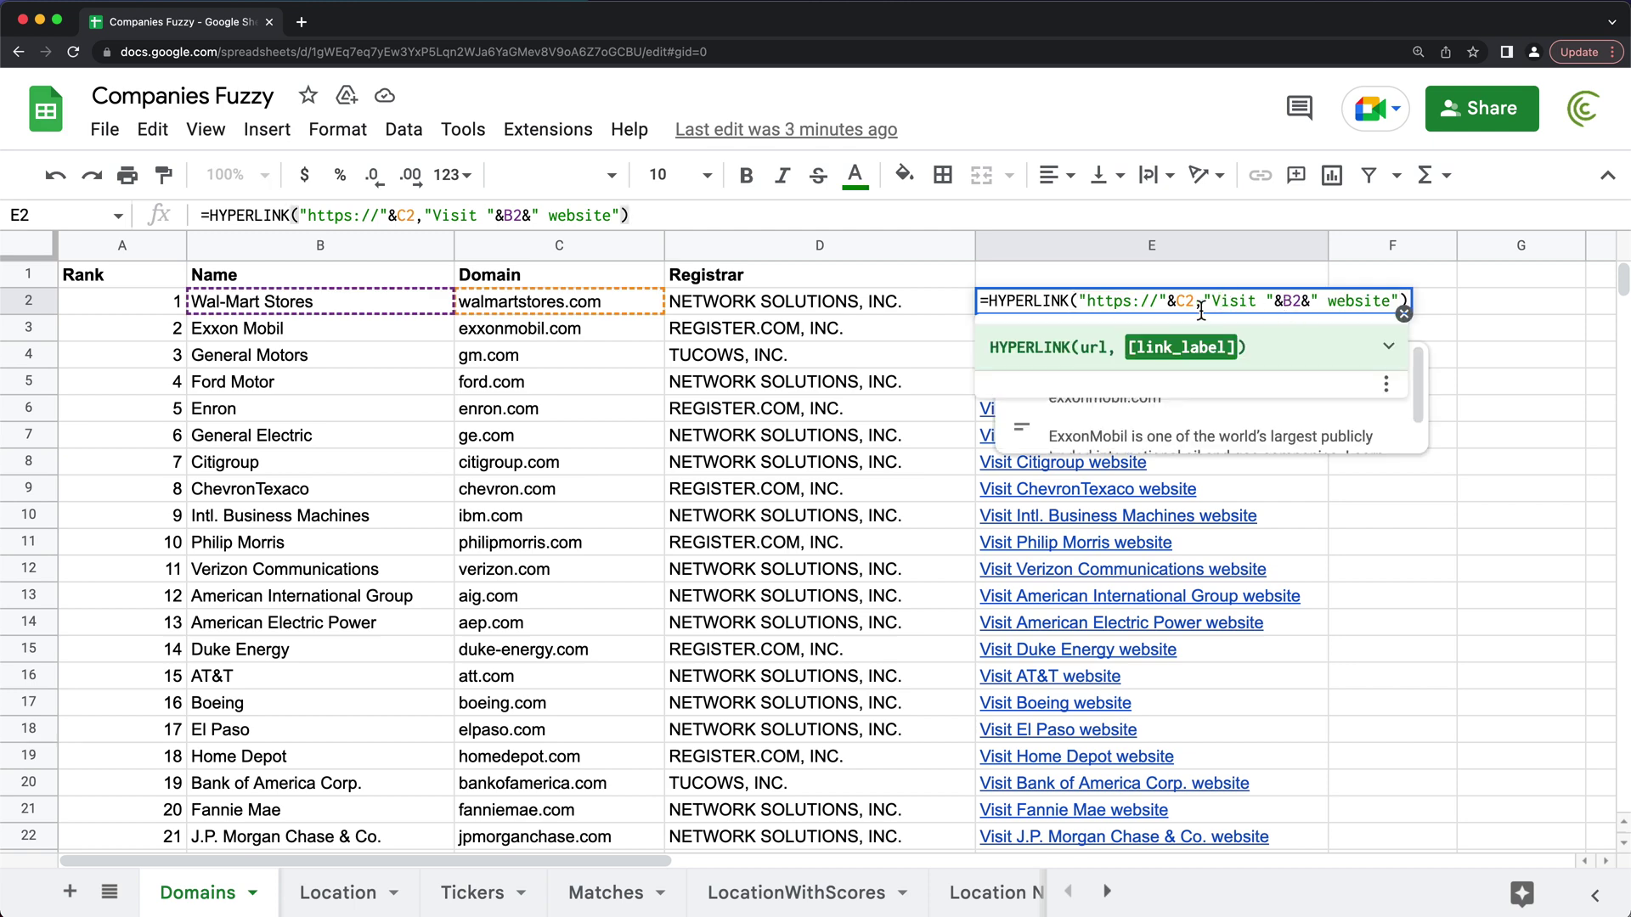
drag(1194, 302, 1087, 306)
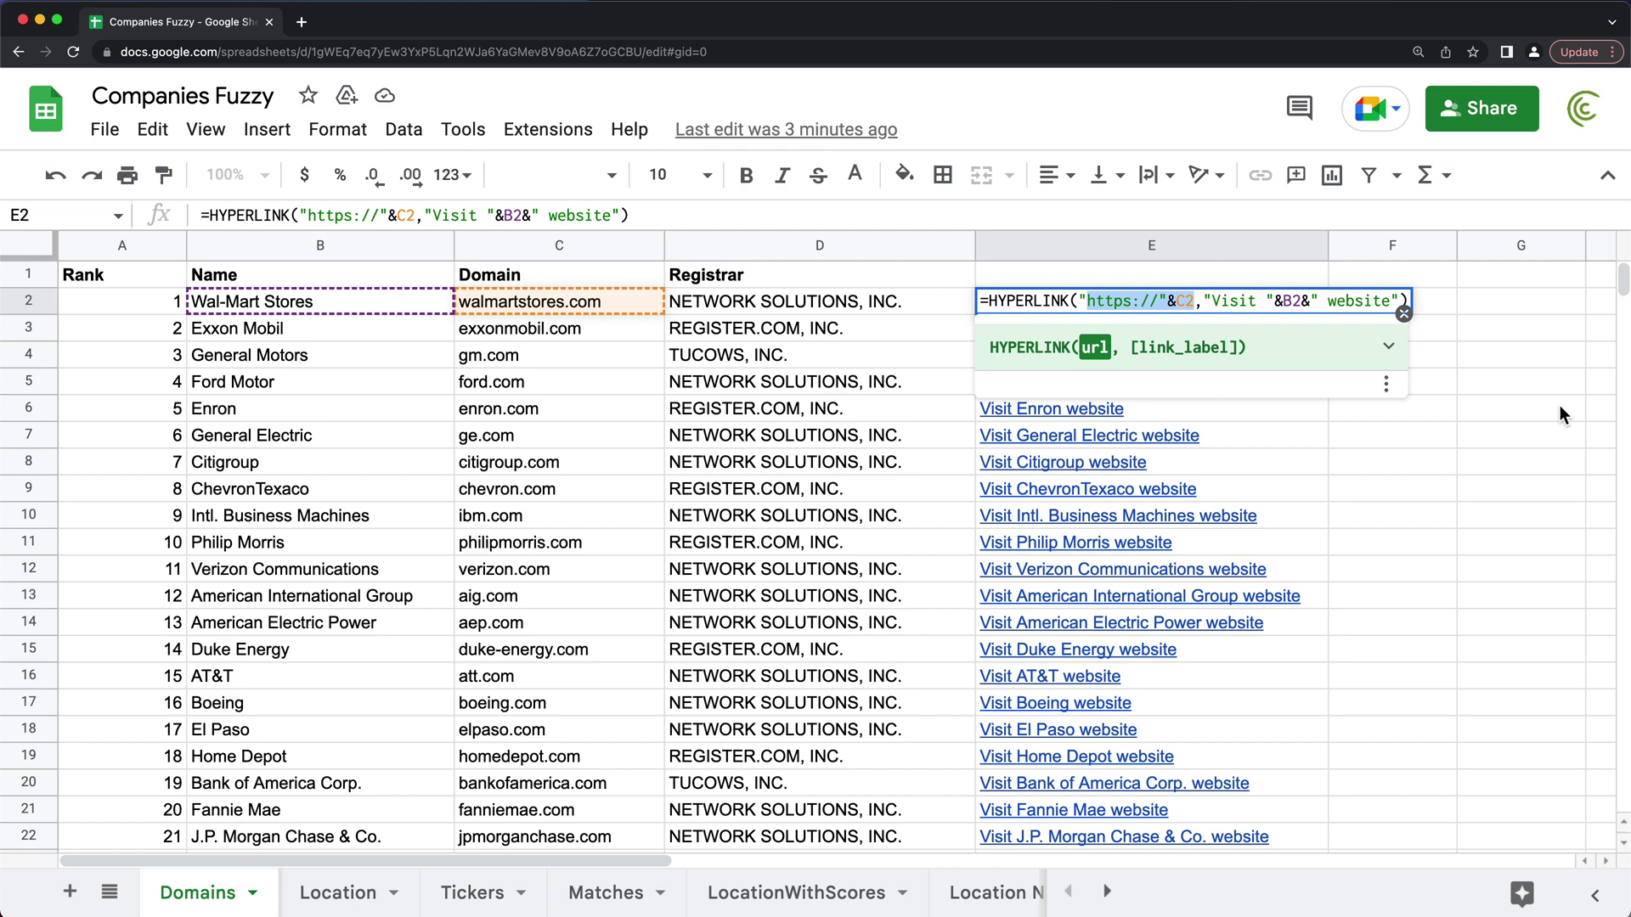
key(BackSpace)
text(")
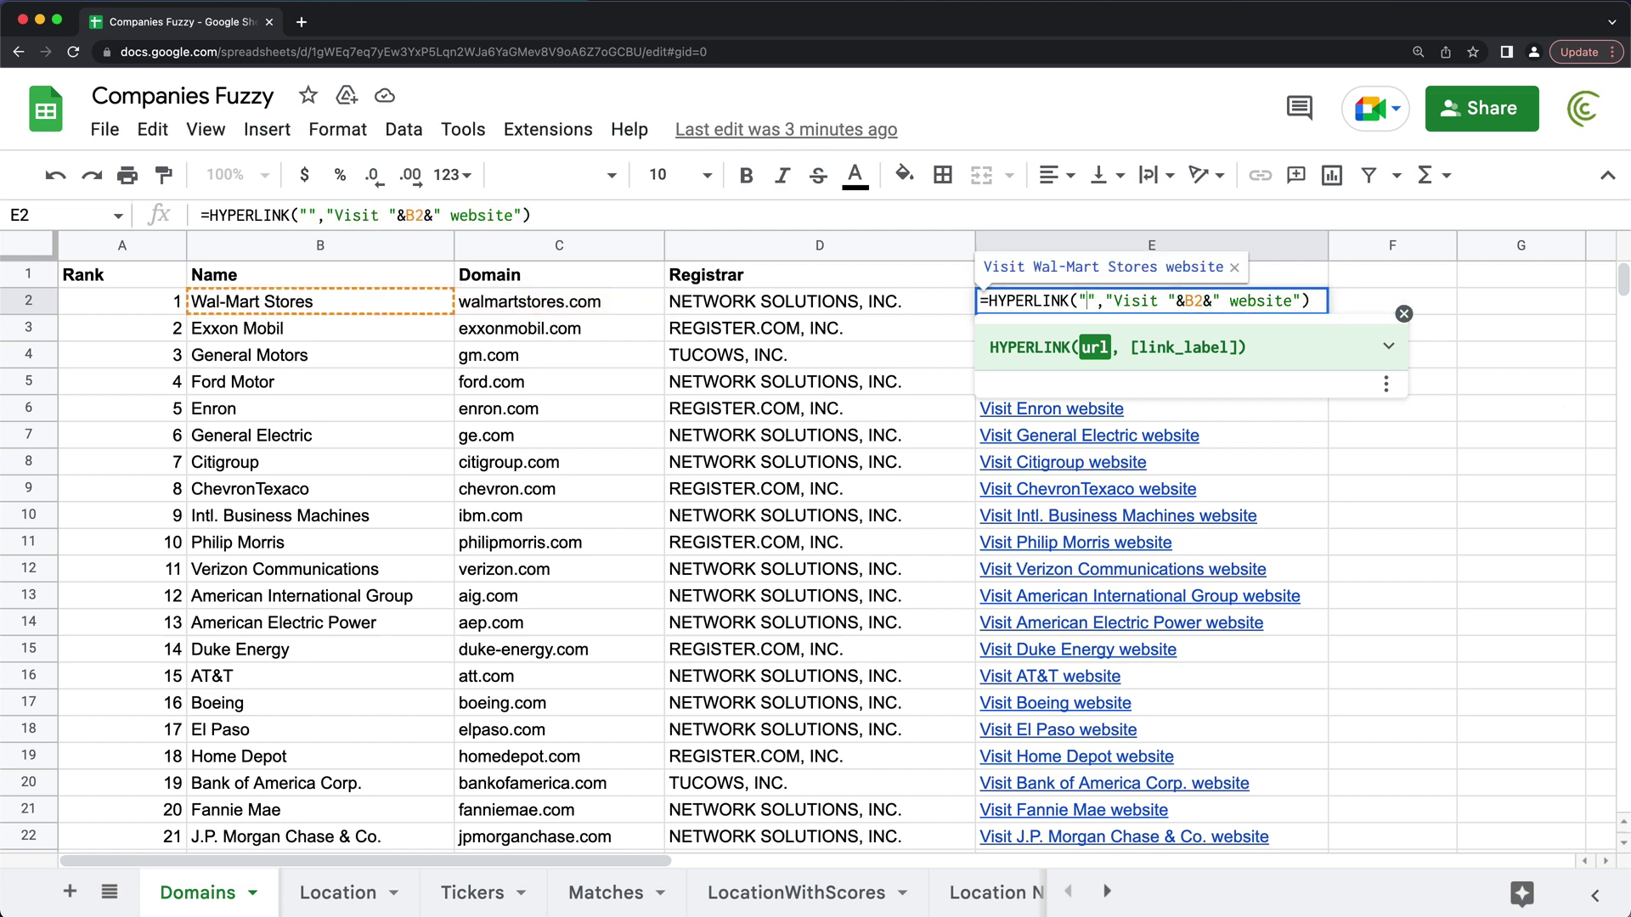
key(super+v)
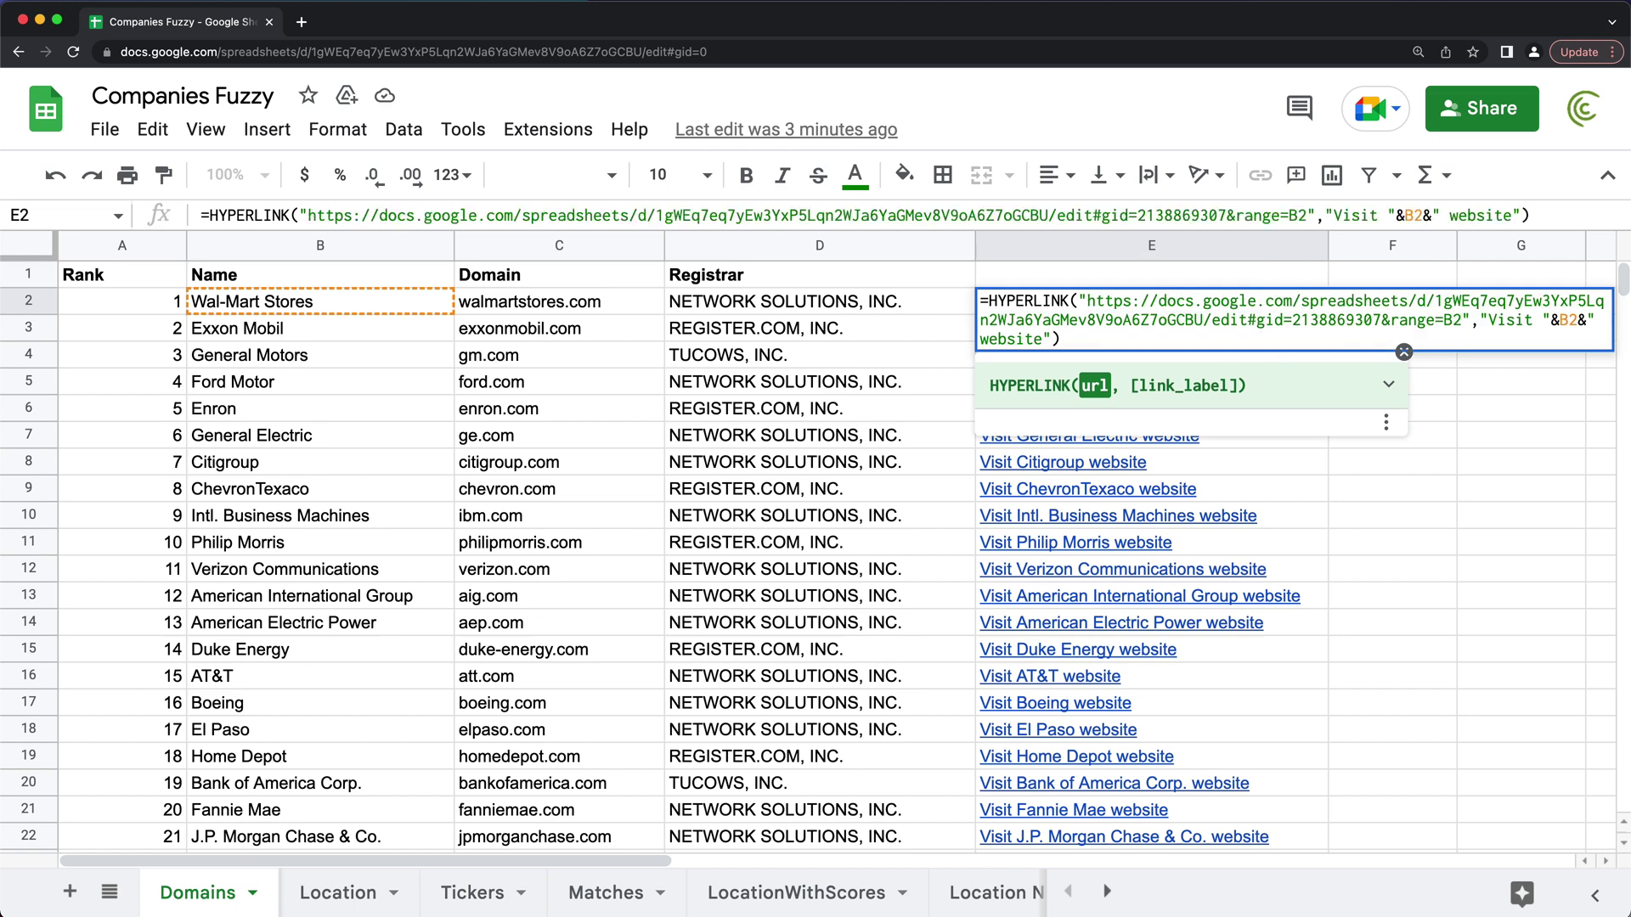
key(Return)
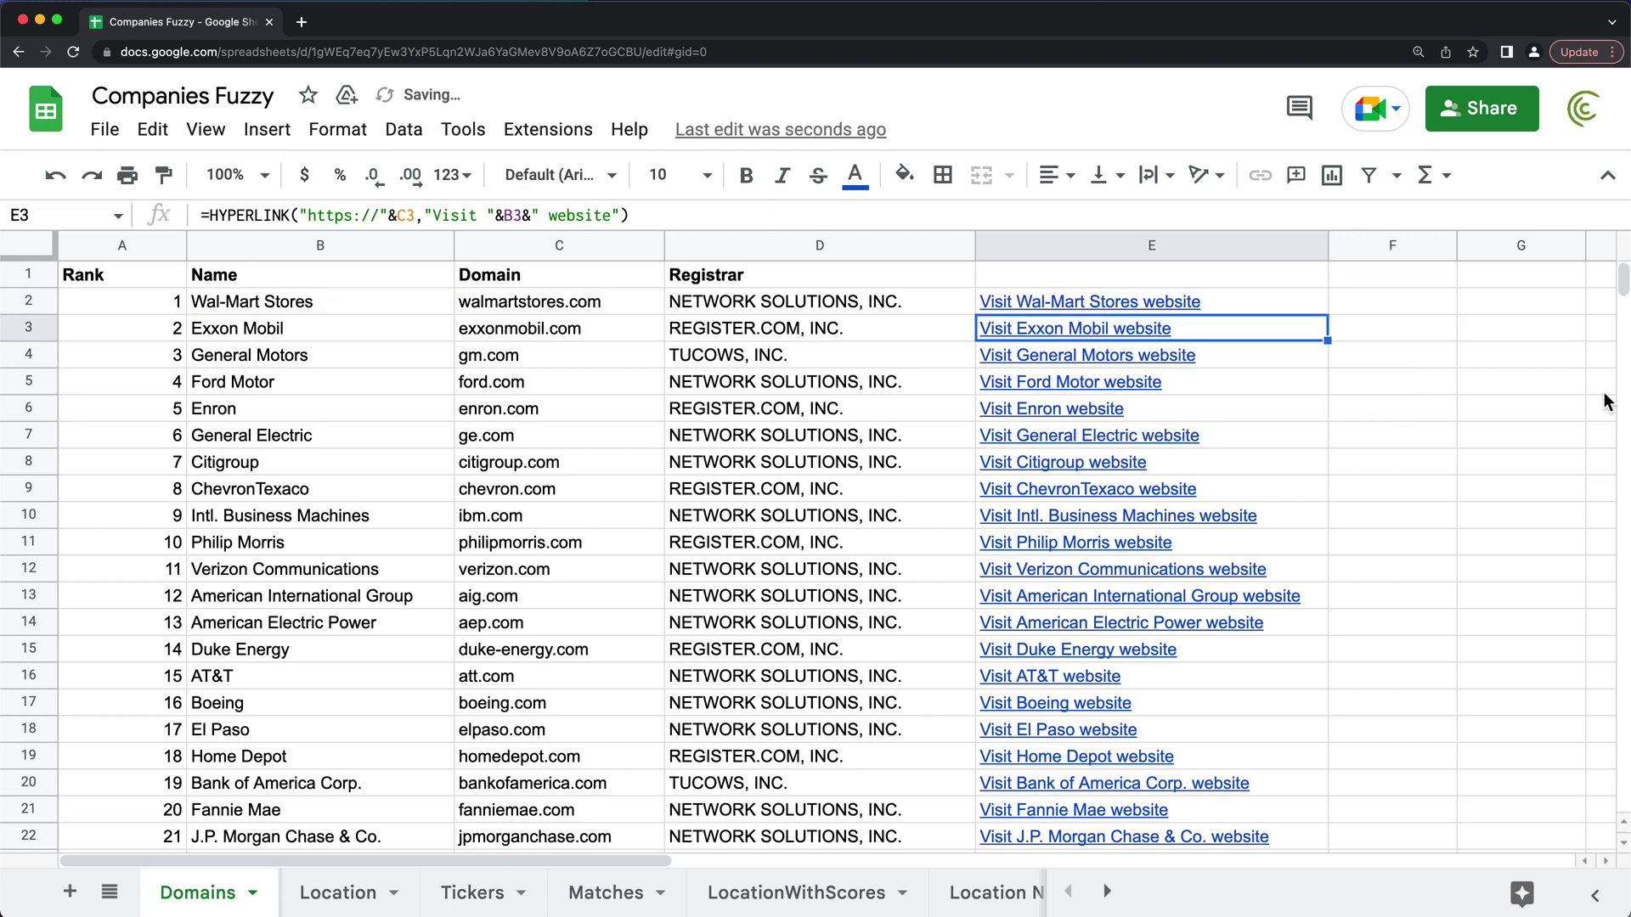
click(1250, 307)
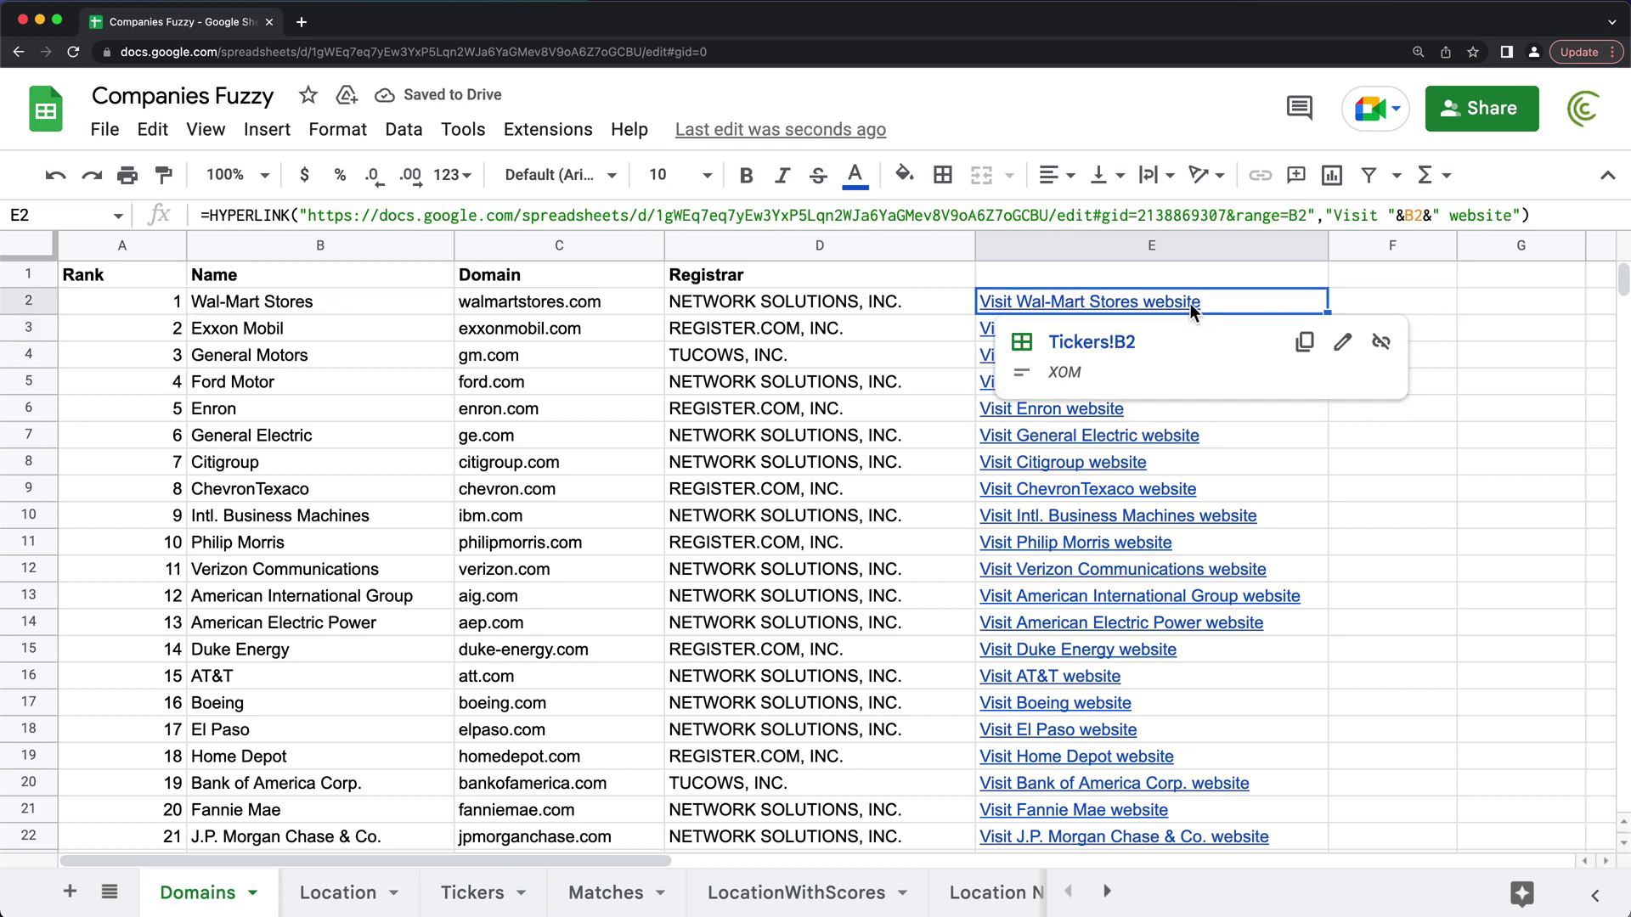
- Relabel E2's link "Click Here" and follow it to XOM in Tickers cell B2
double_click(1239, 303)
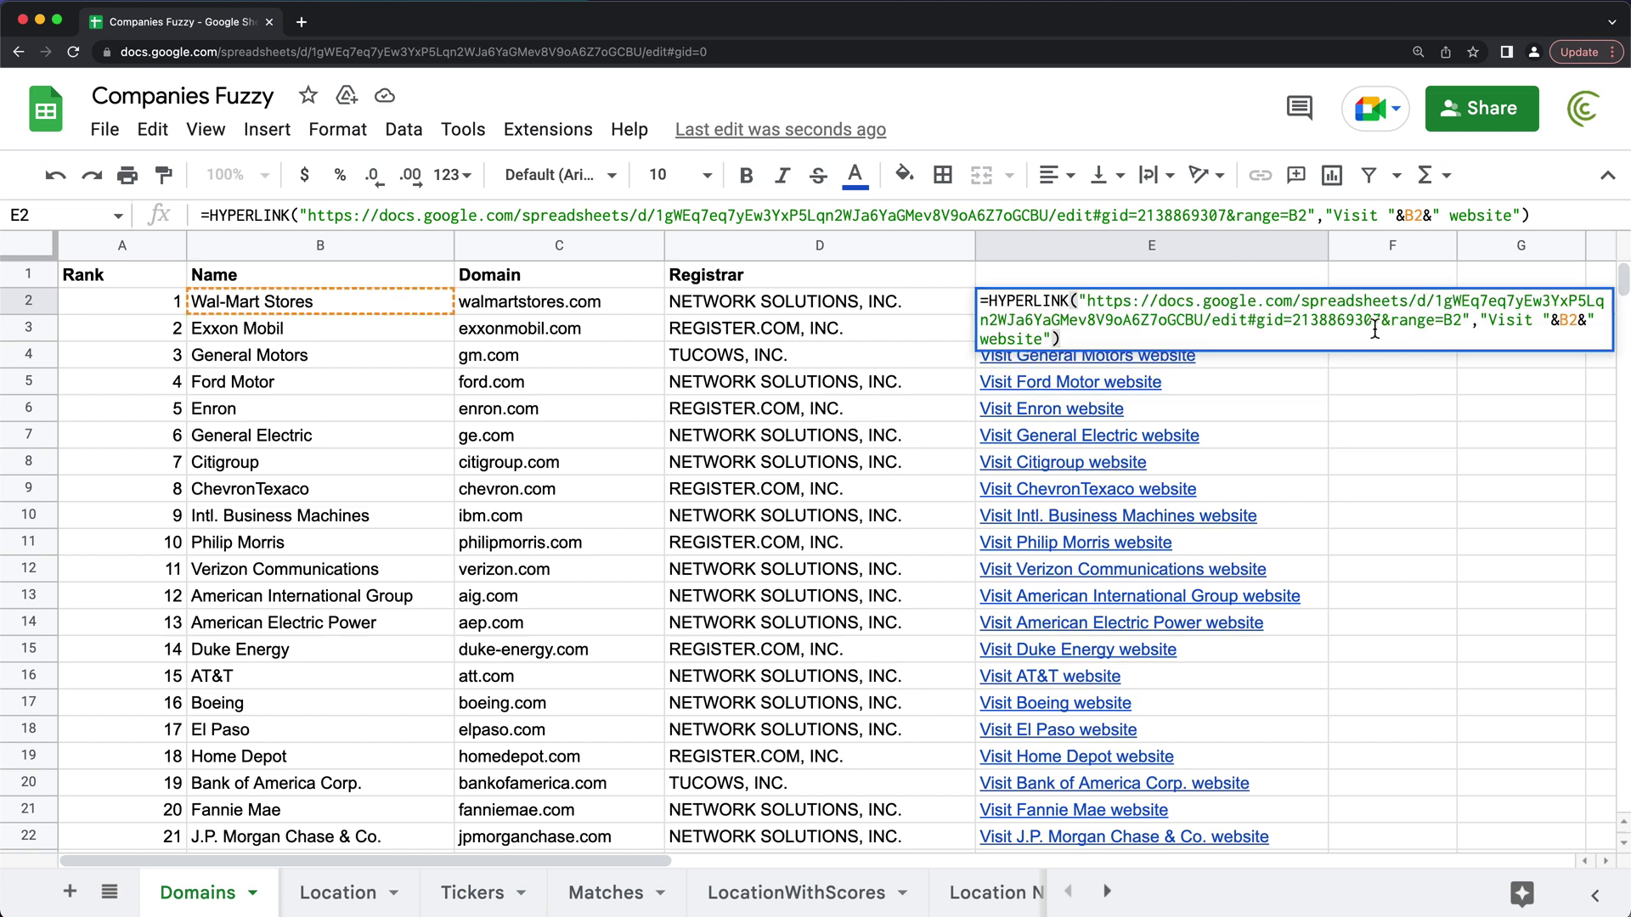
drag(1481, 320, 1050, 358)
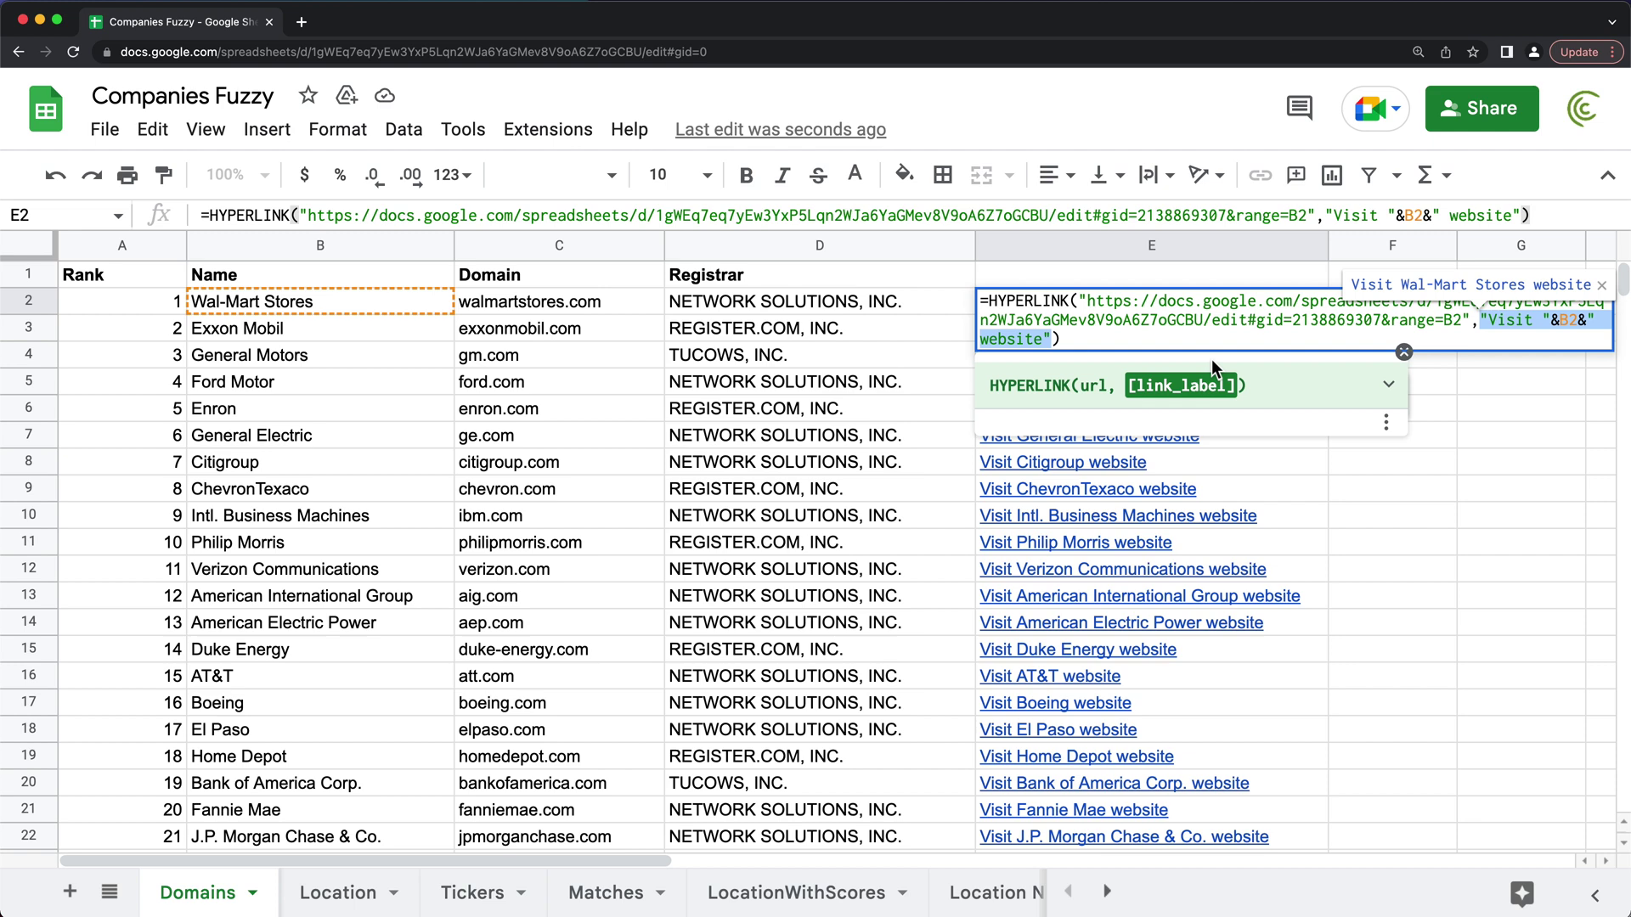
text(=B2",")
text(Click )
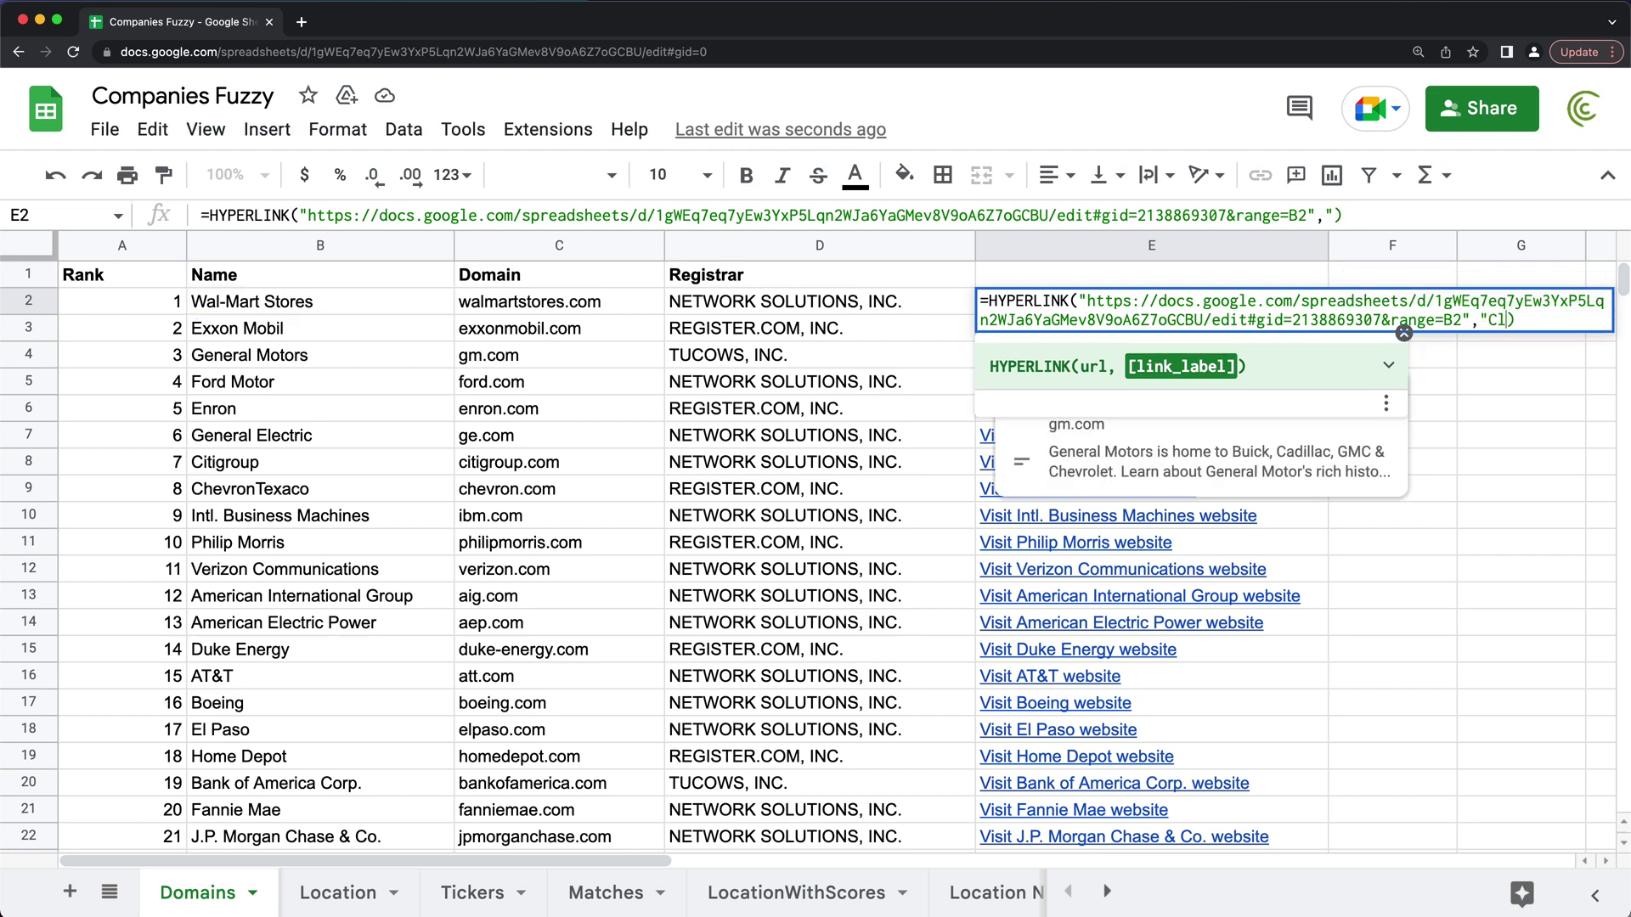
text(Here")
key(Return)
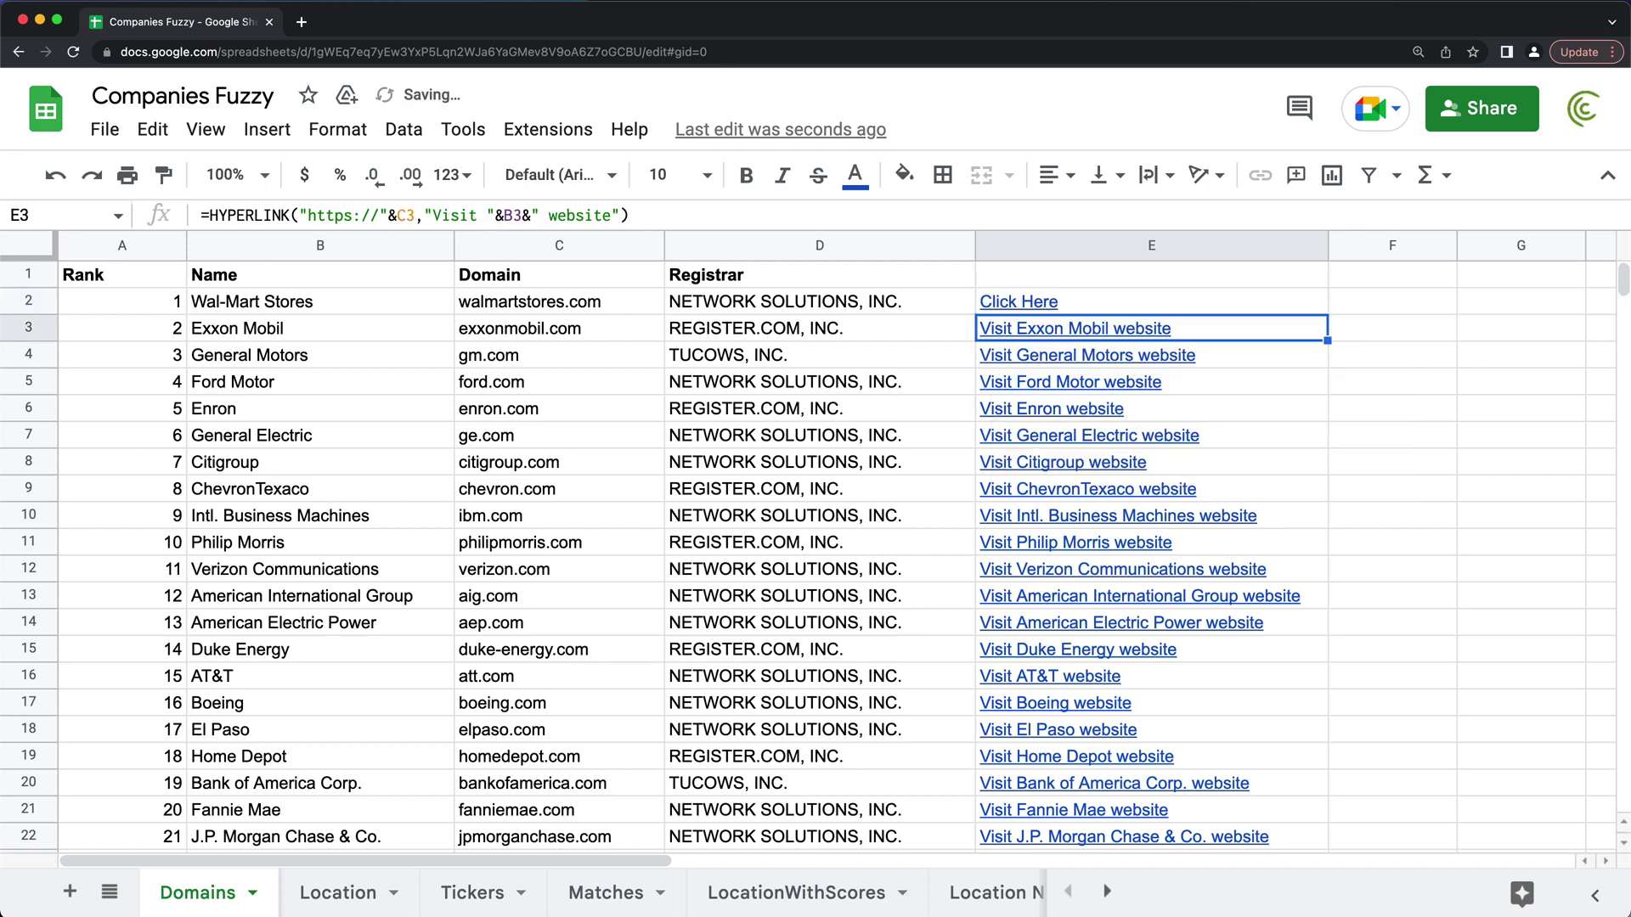
click(1094, 299)
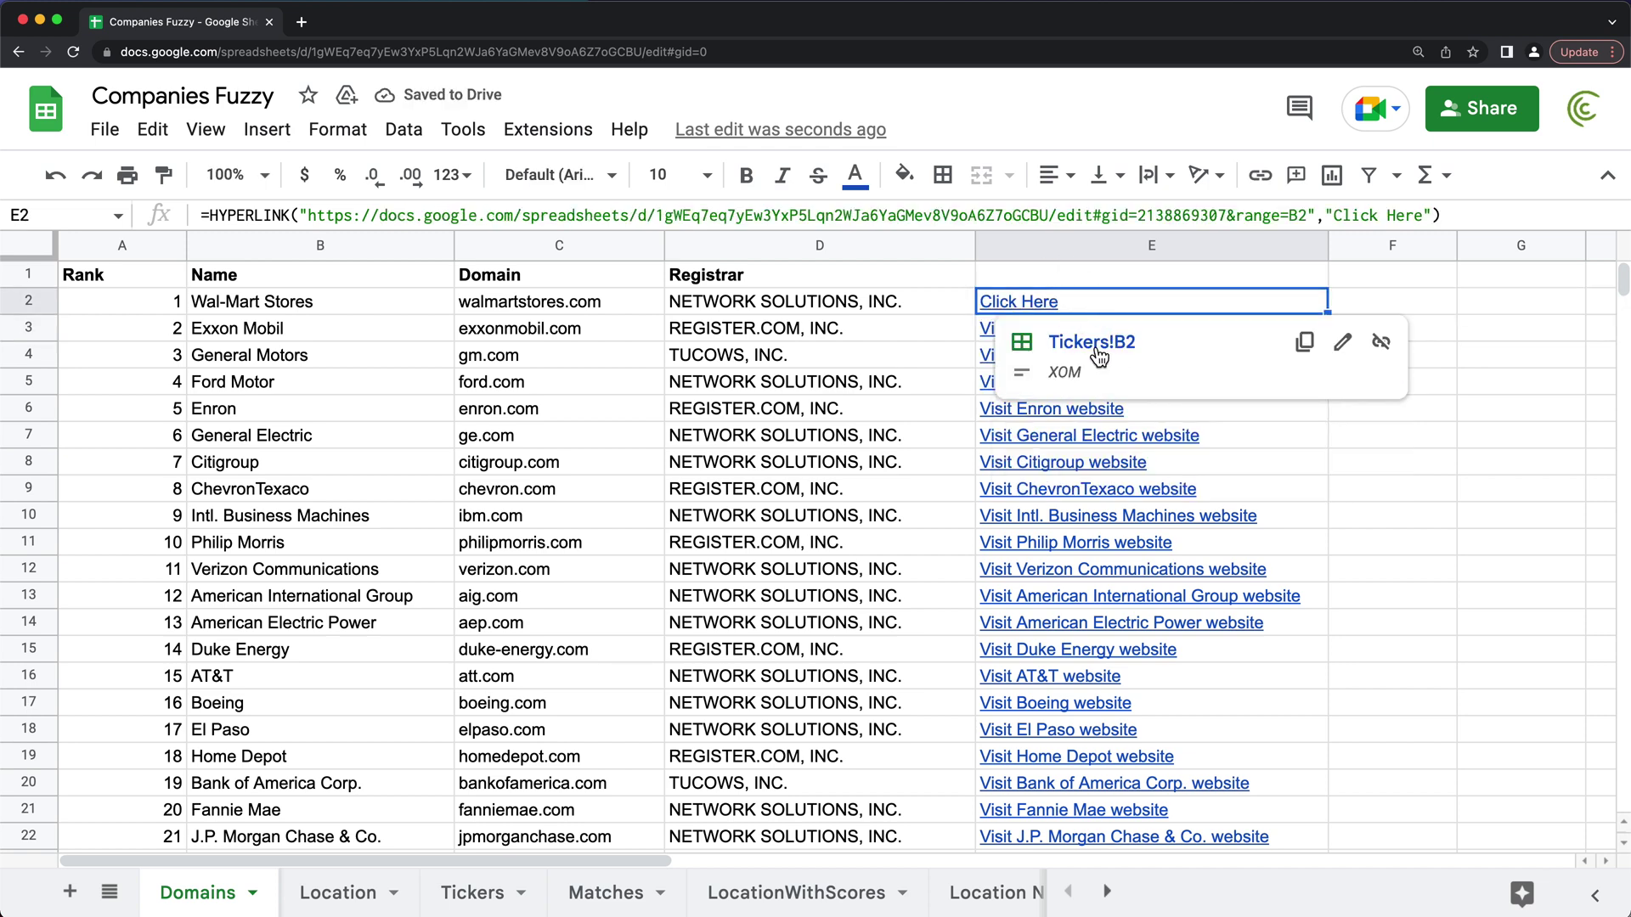
click(1096, 344)
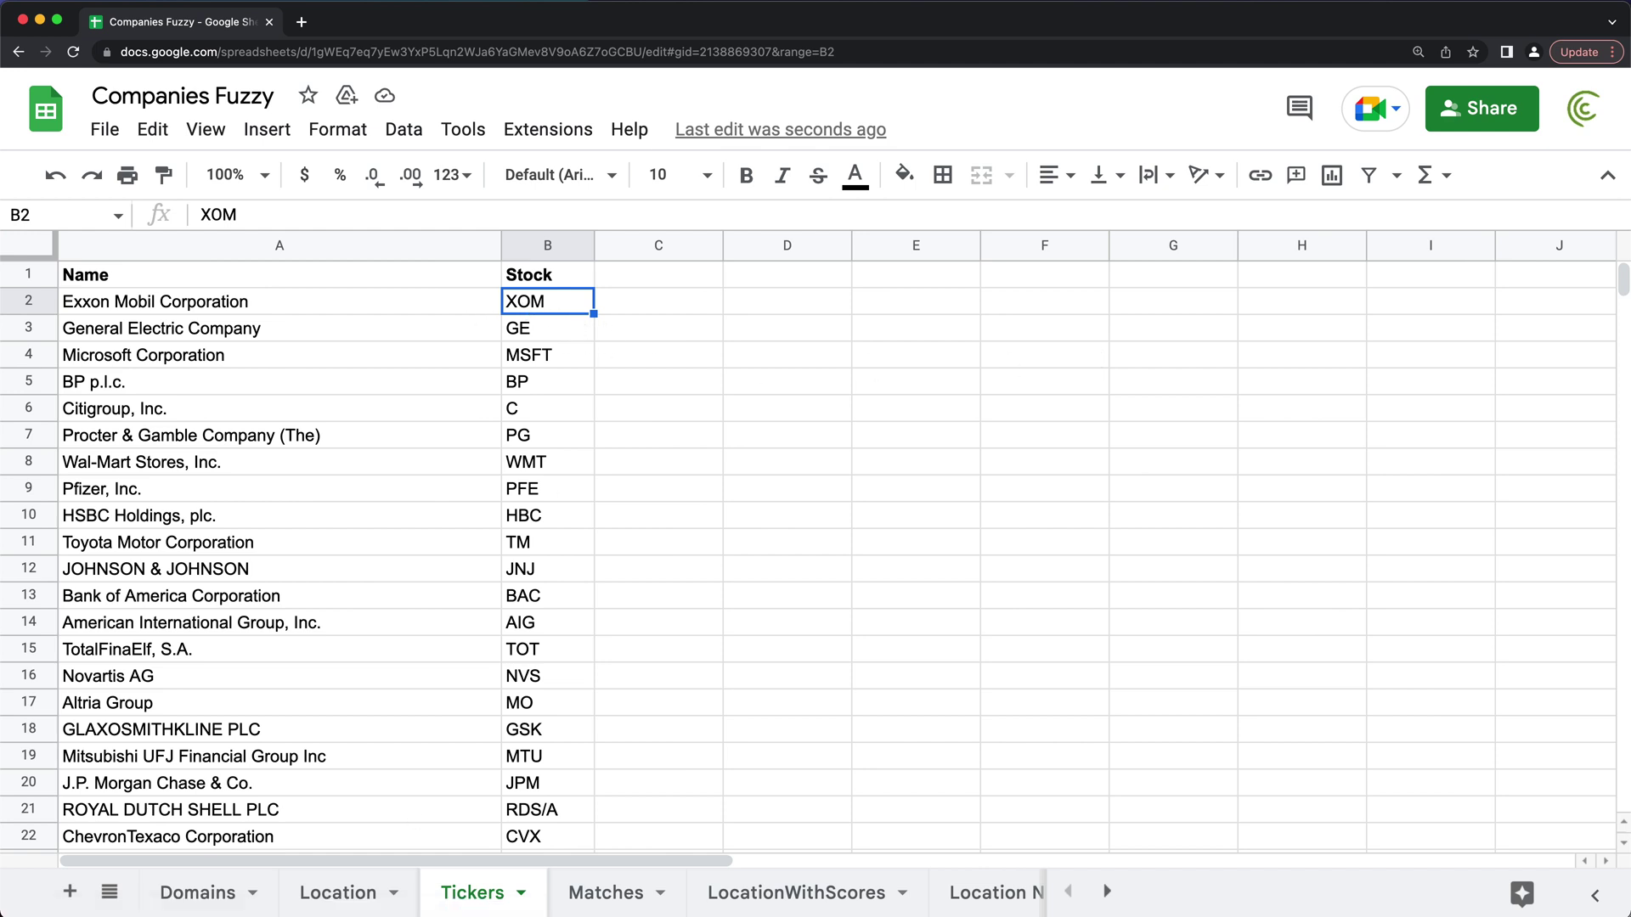
click(199, 896)
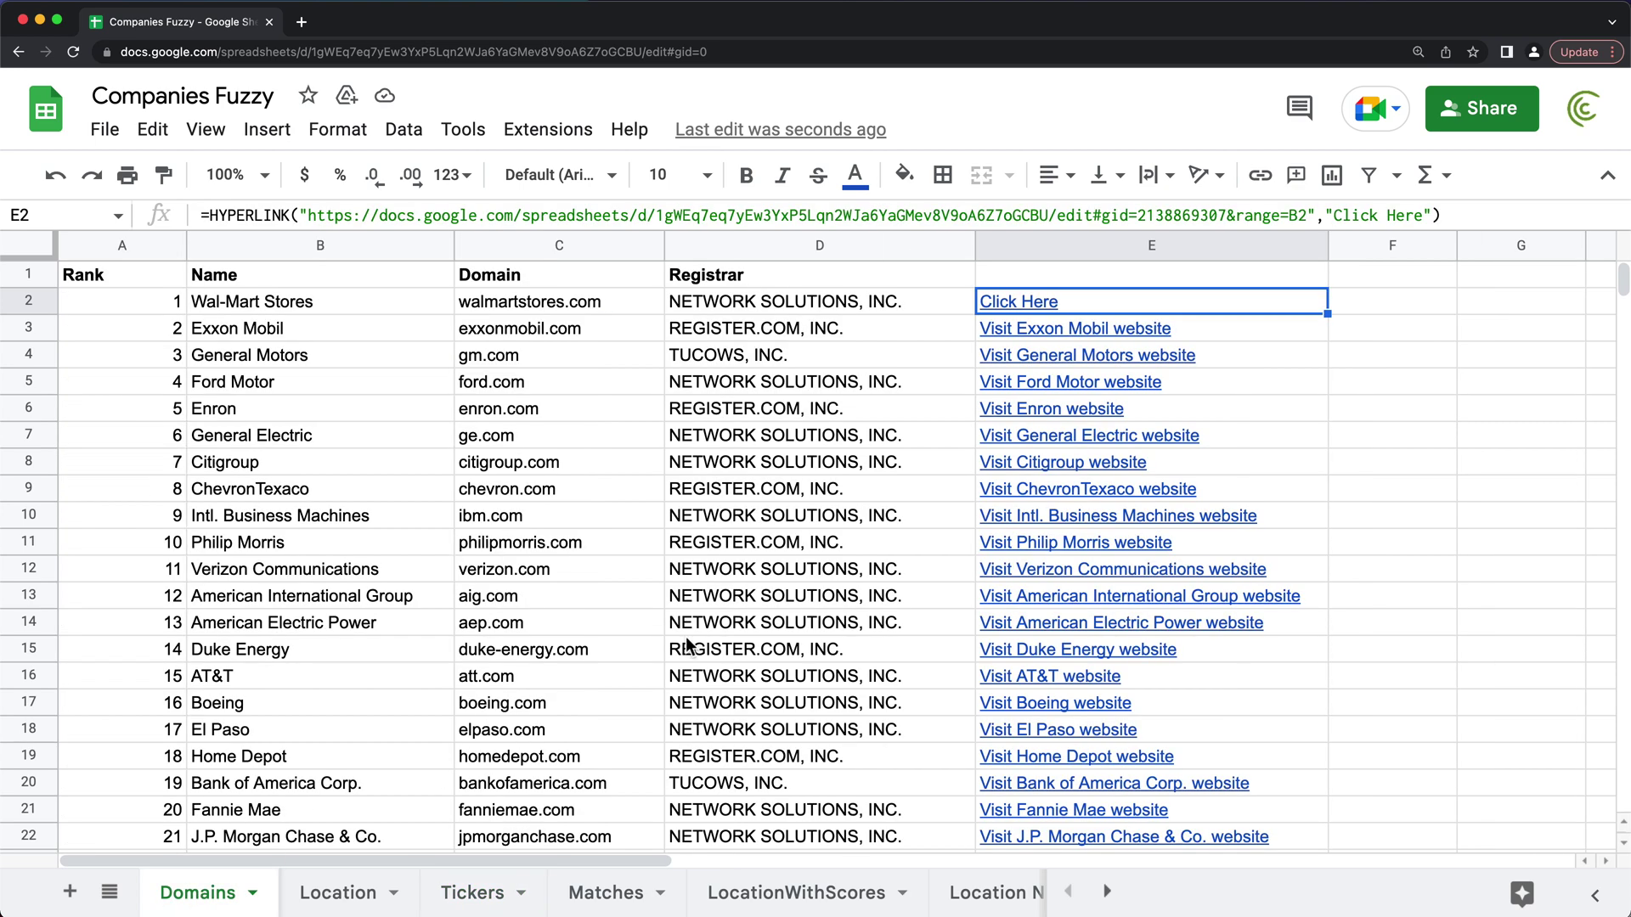
double_click(1103, 308)
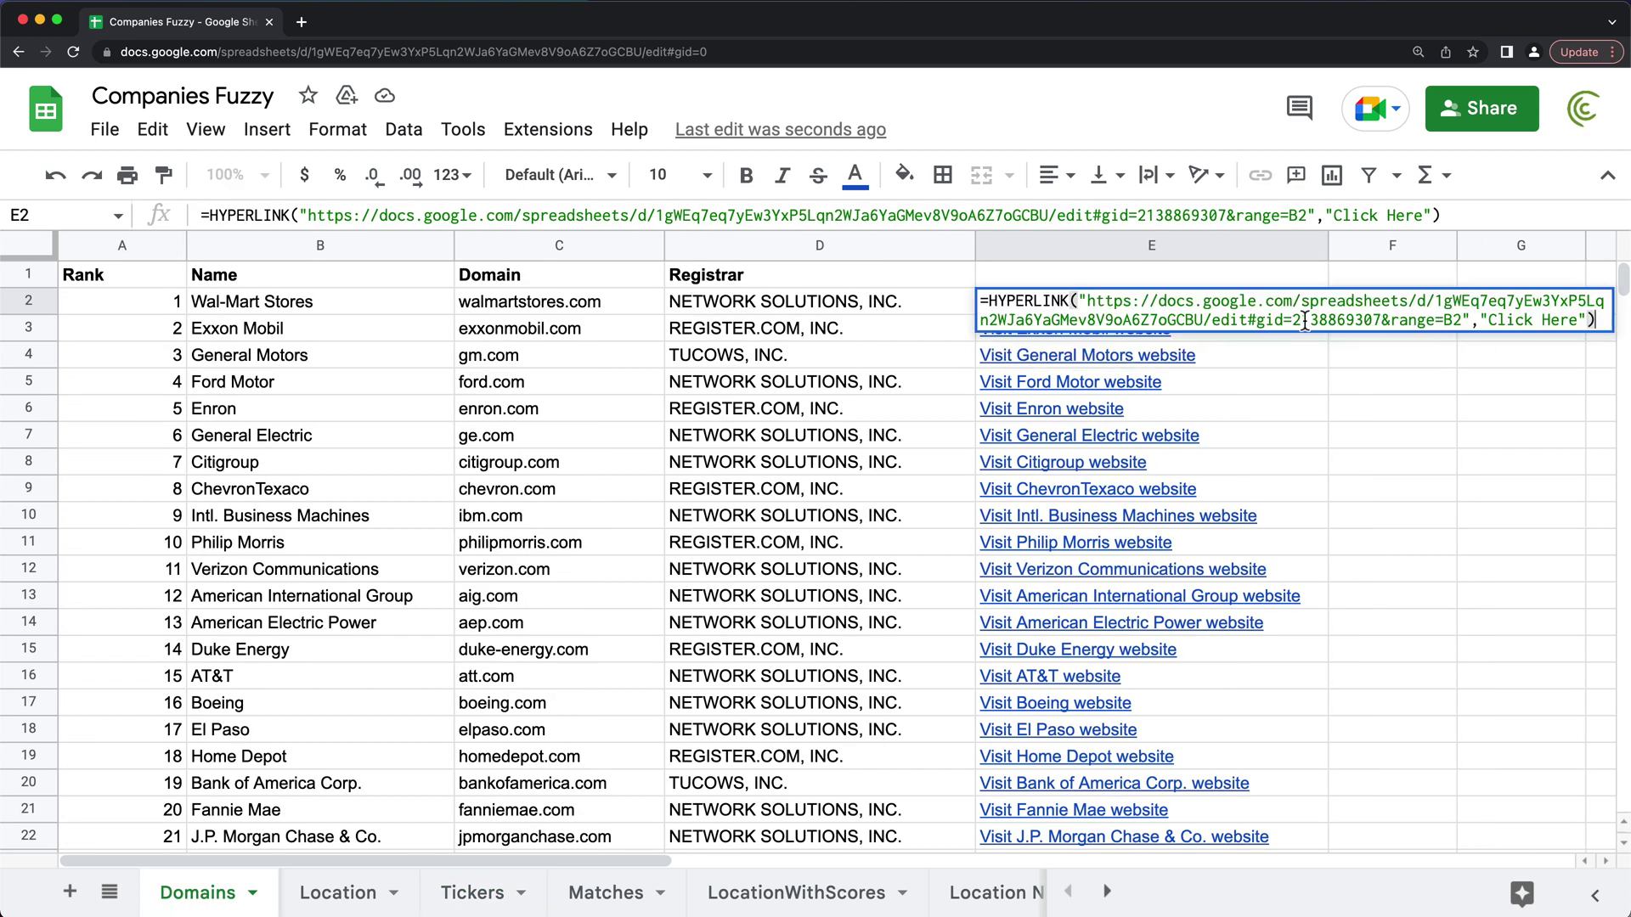
drag(1091, 304, 1369, 323)
click(1444, 321)
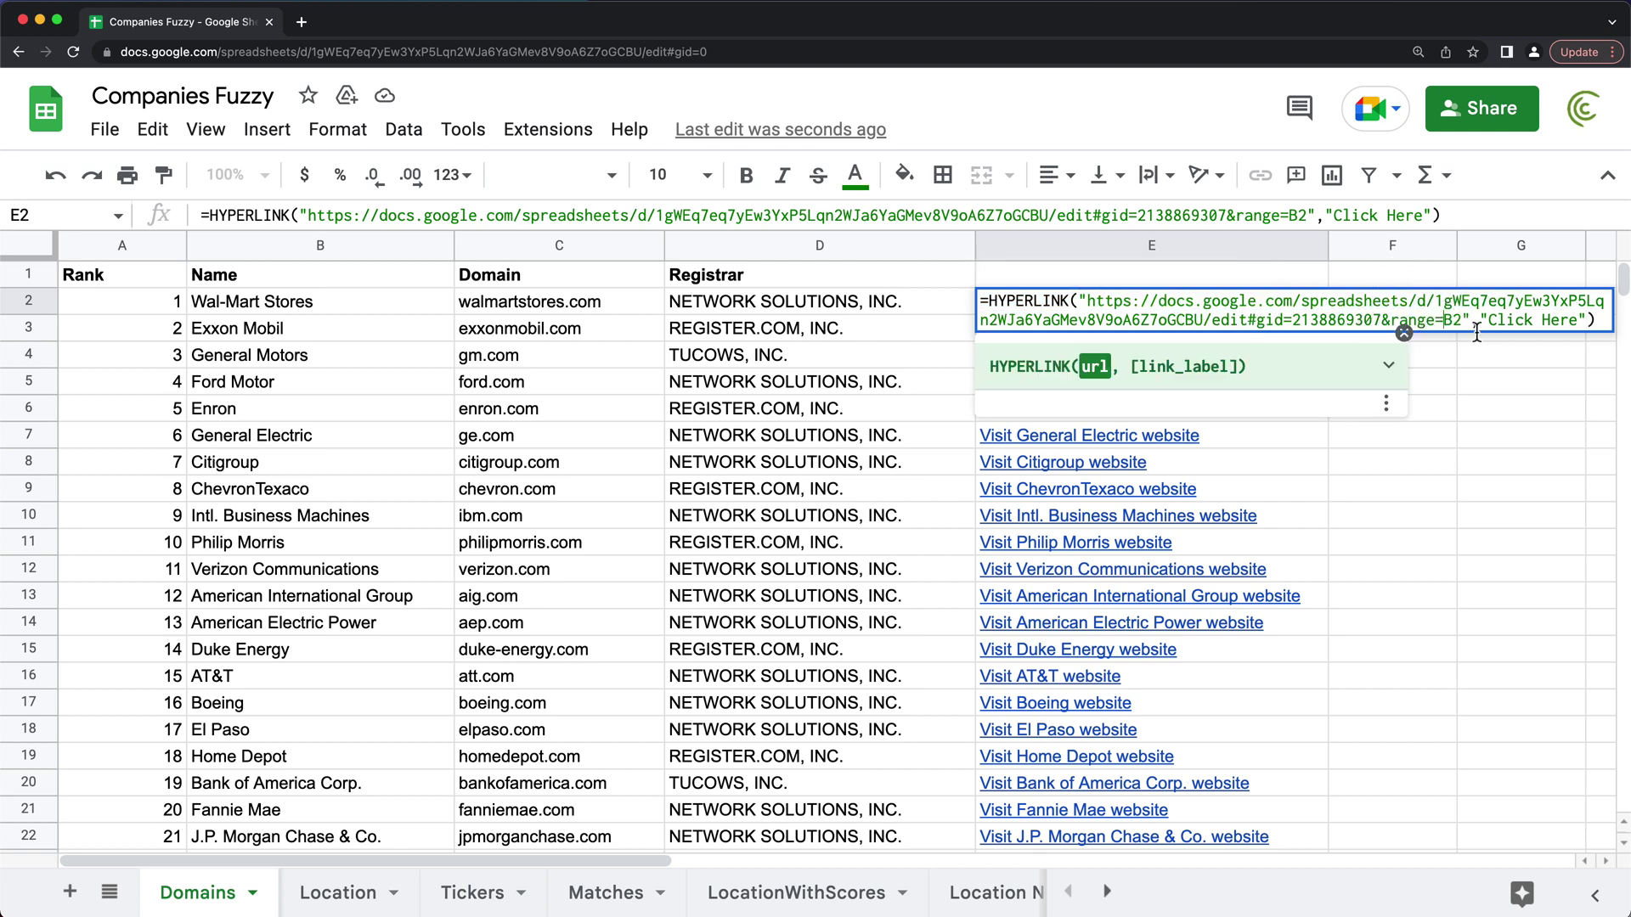
double_click(1455, 322)
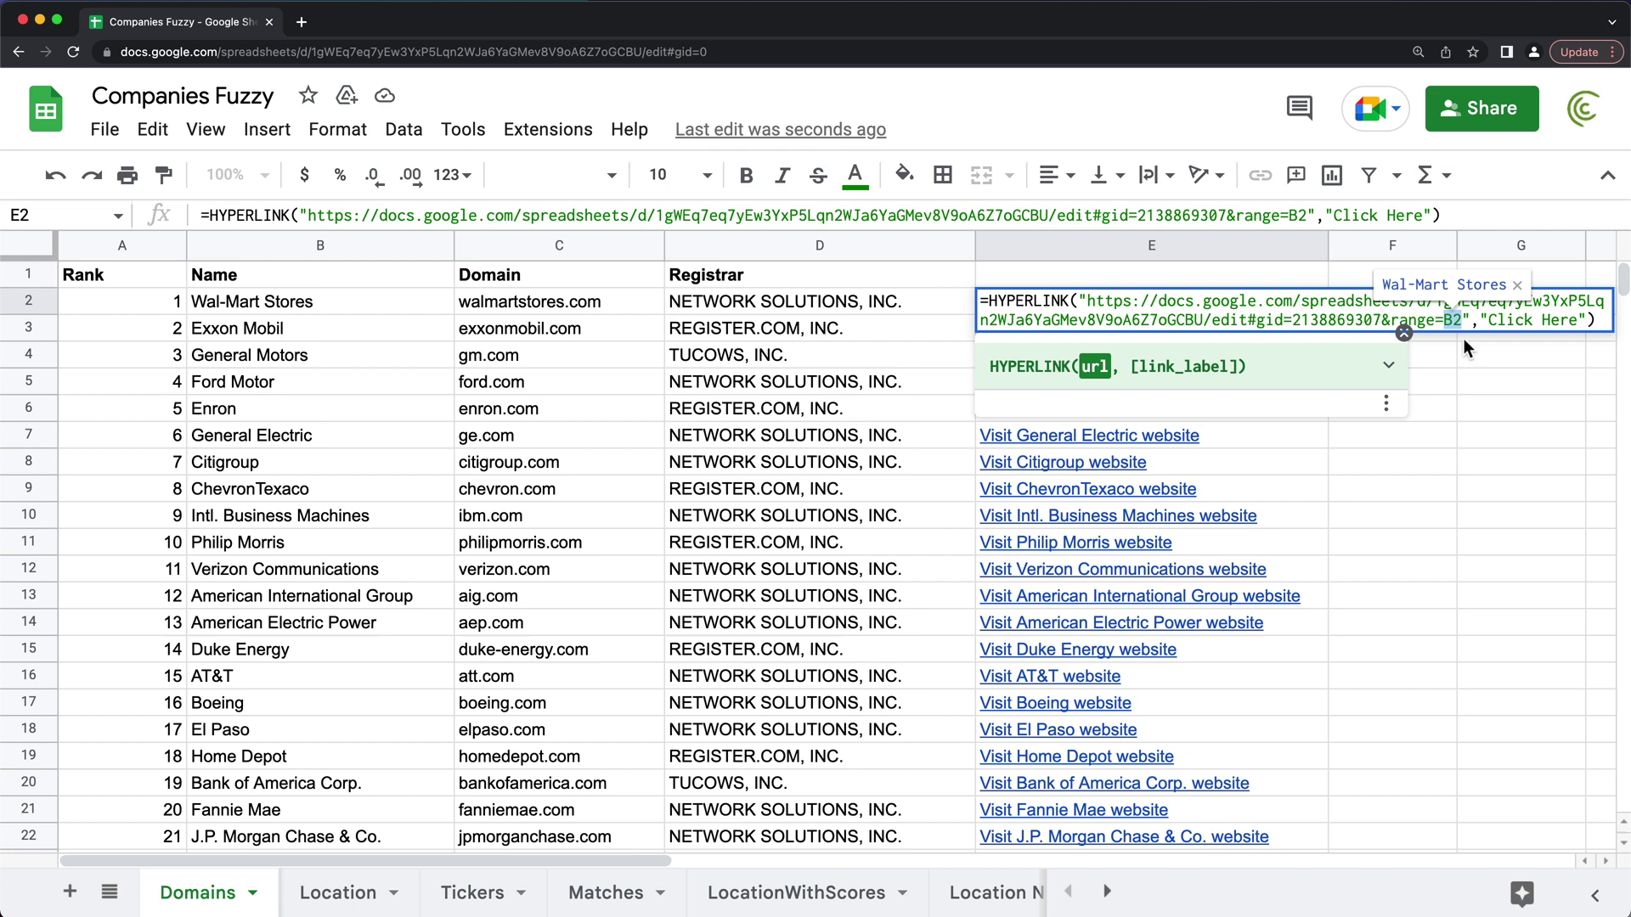
key(Escape)
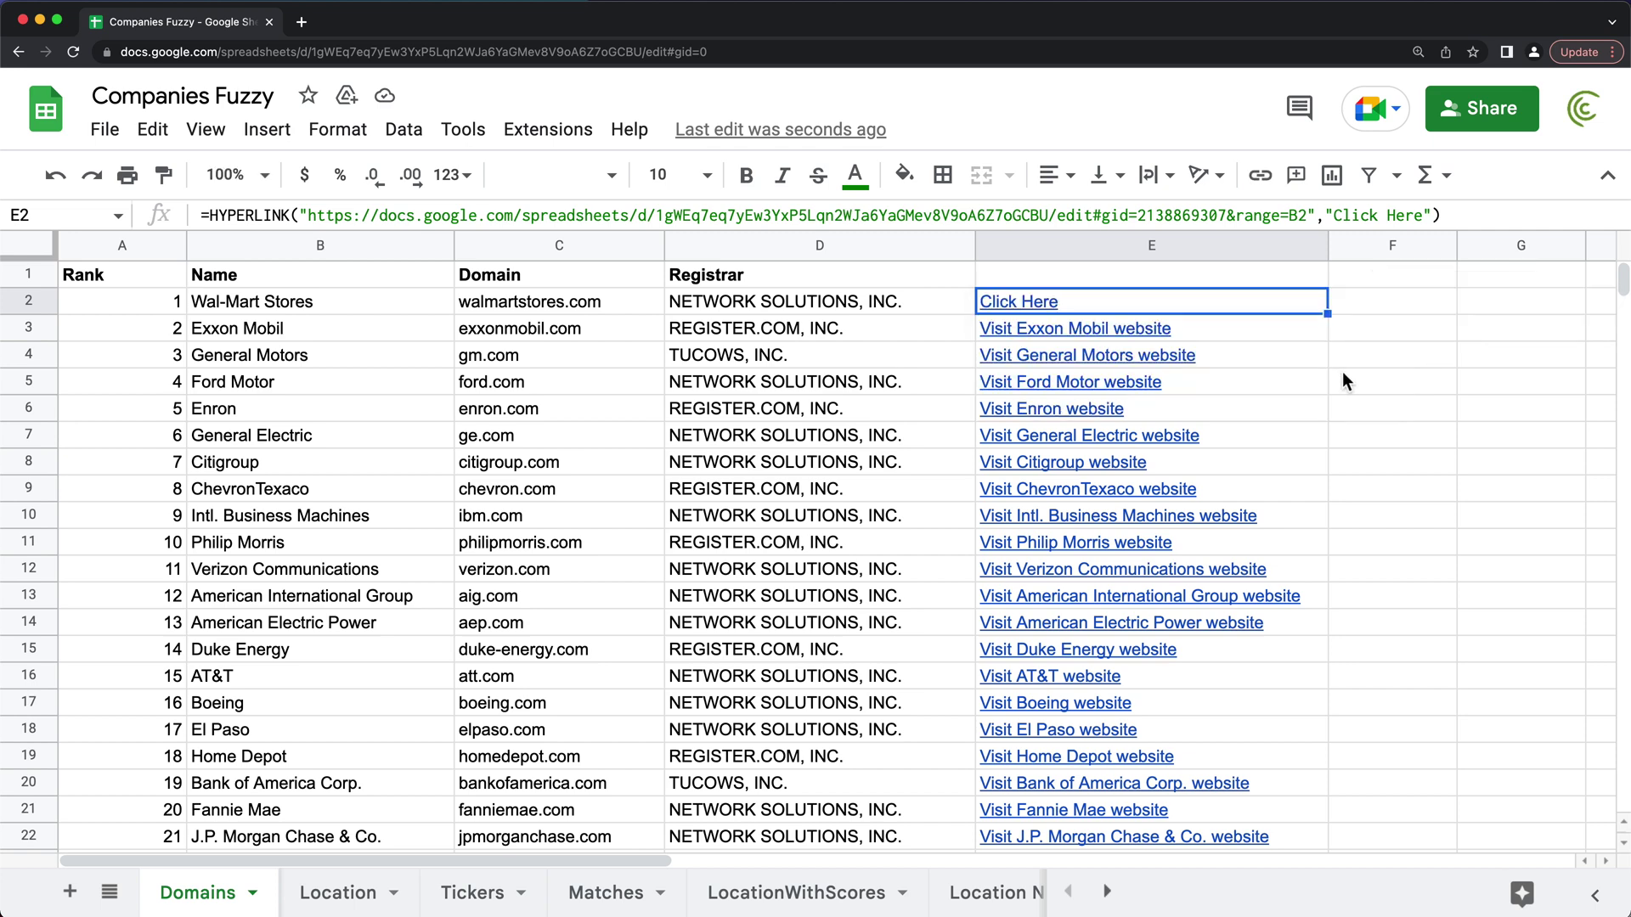
- Enter B5 in Domains cell D2
click(794, 304)
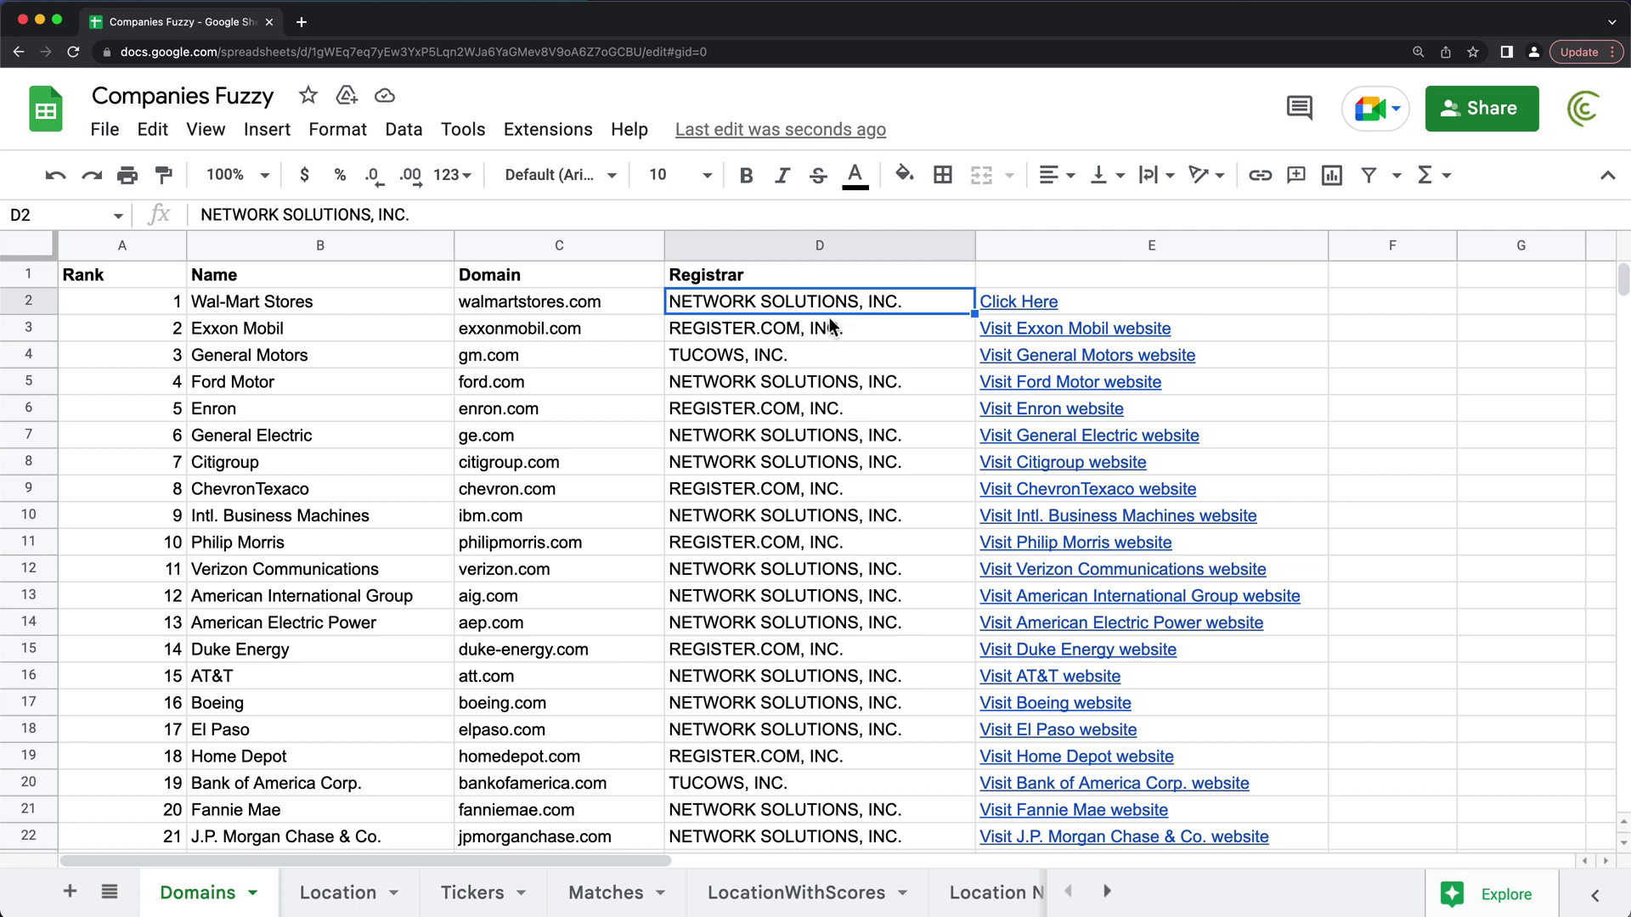
text(B5)
key(Return)
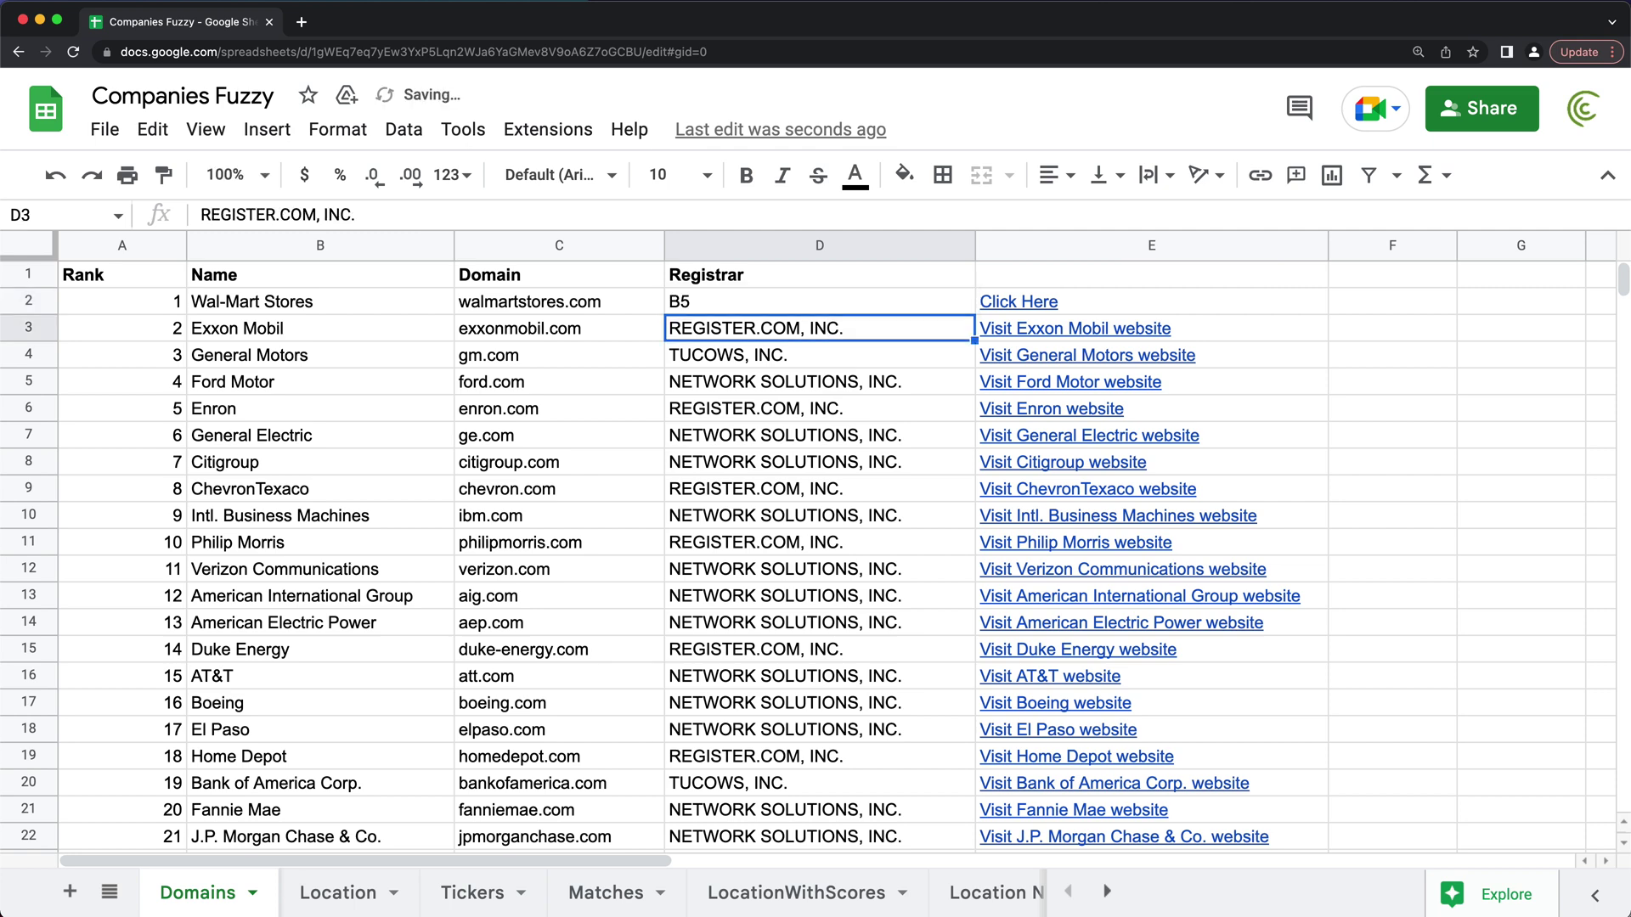
click(776, 300)
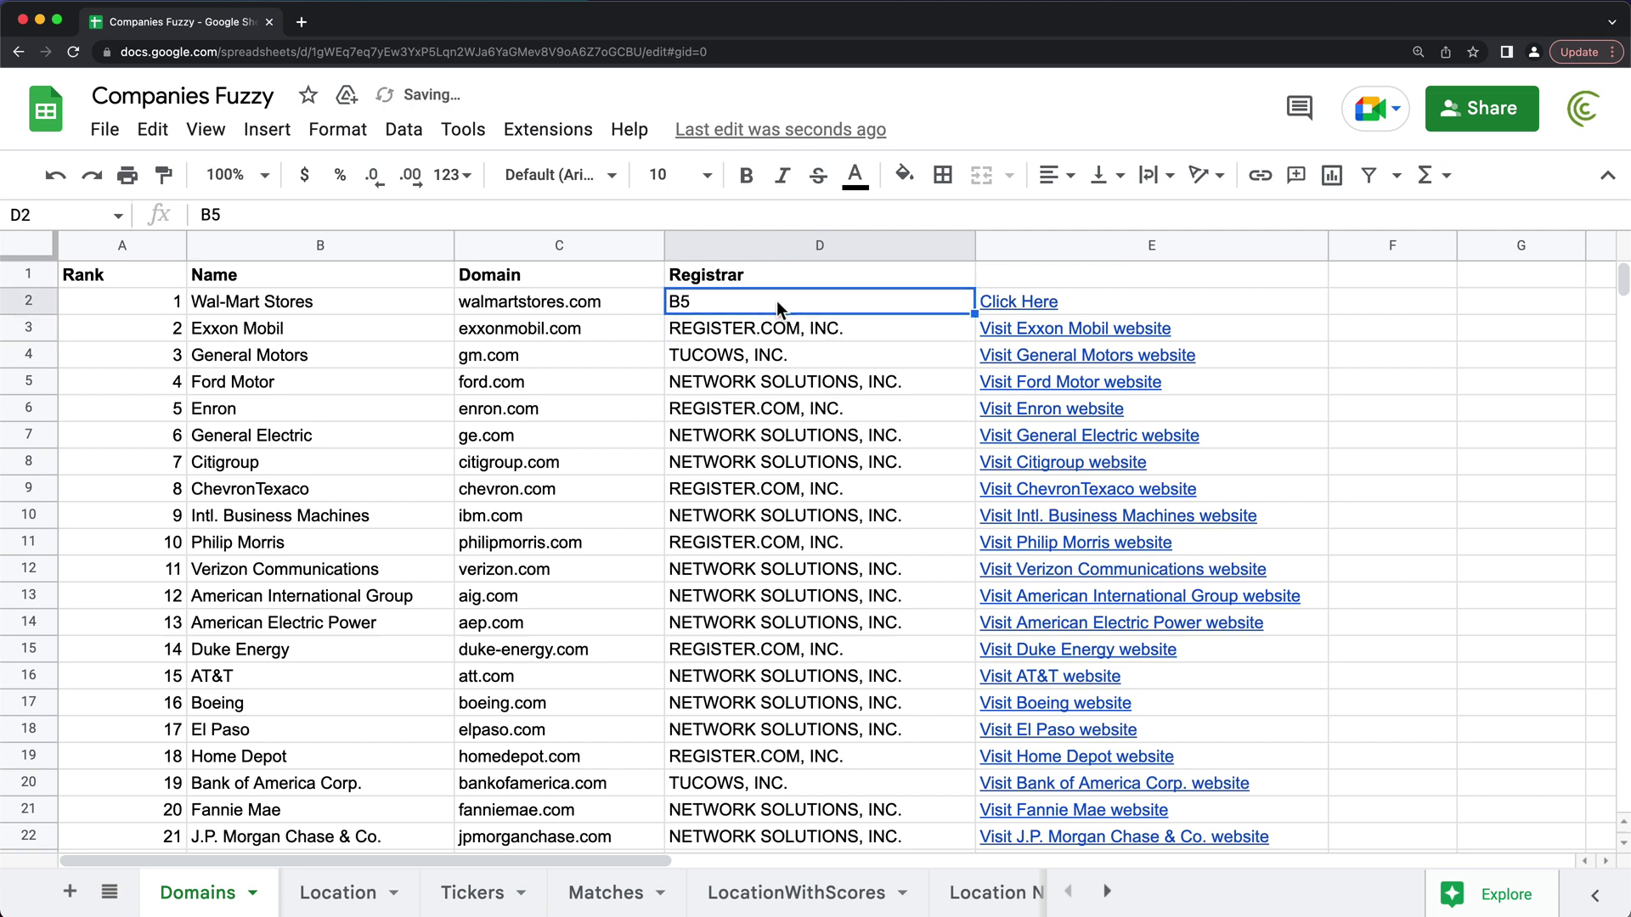
- Change E2's link address to end with range="&D2, taking the target cell from D2
click(1217, 304)
double_click(1234, 303)
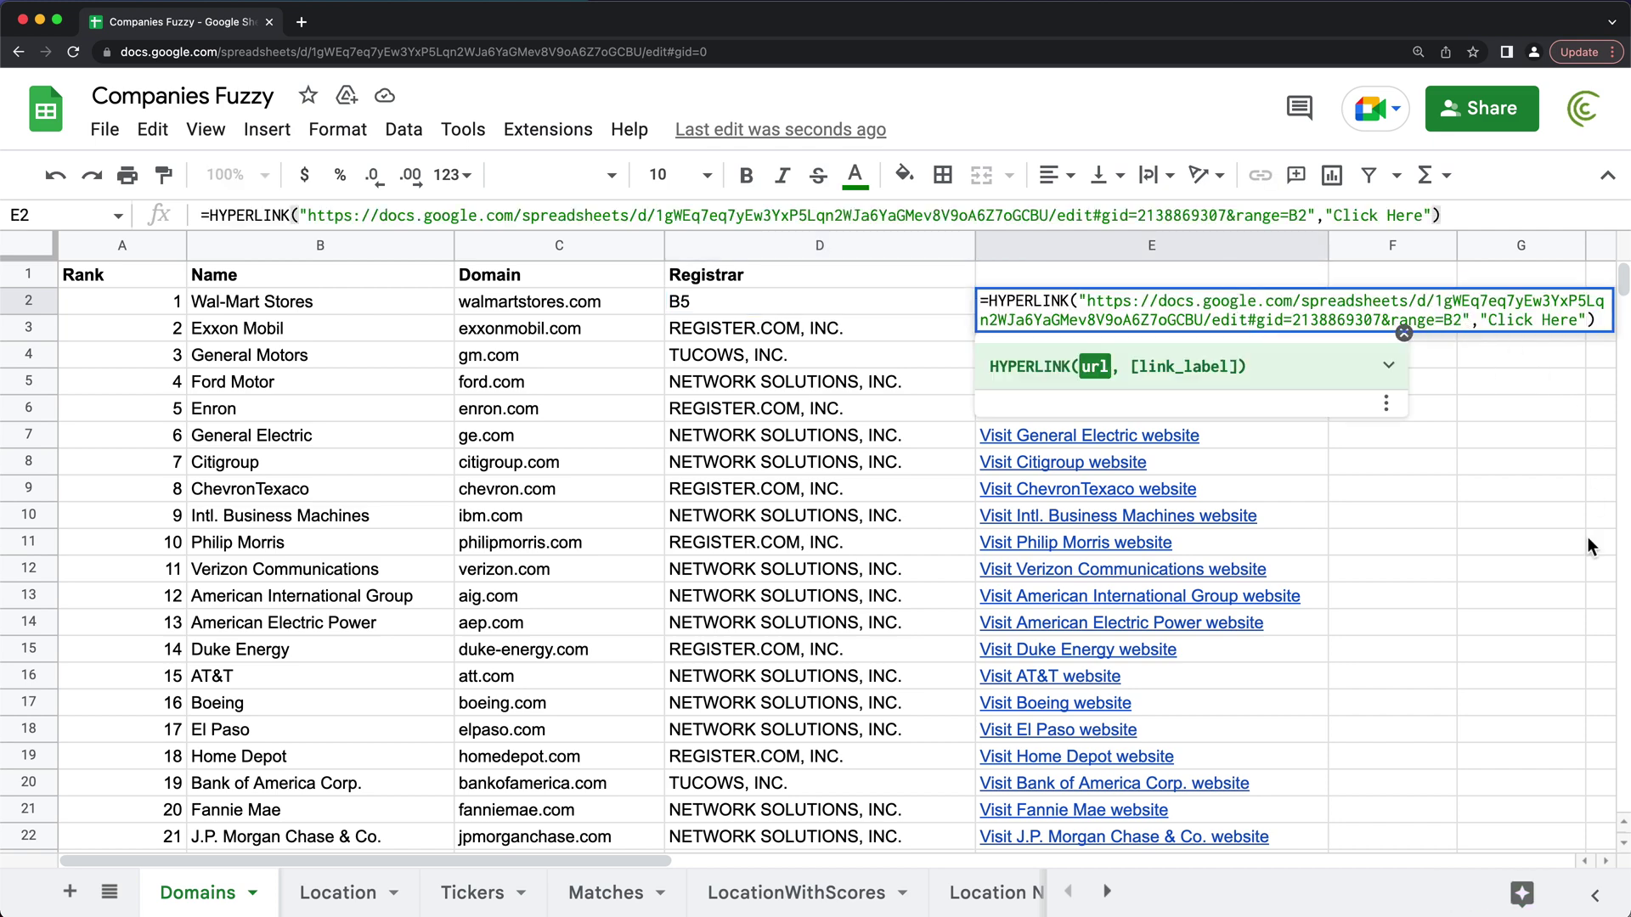
key(BackSpace)
key(BackSpace)
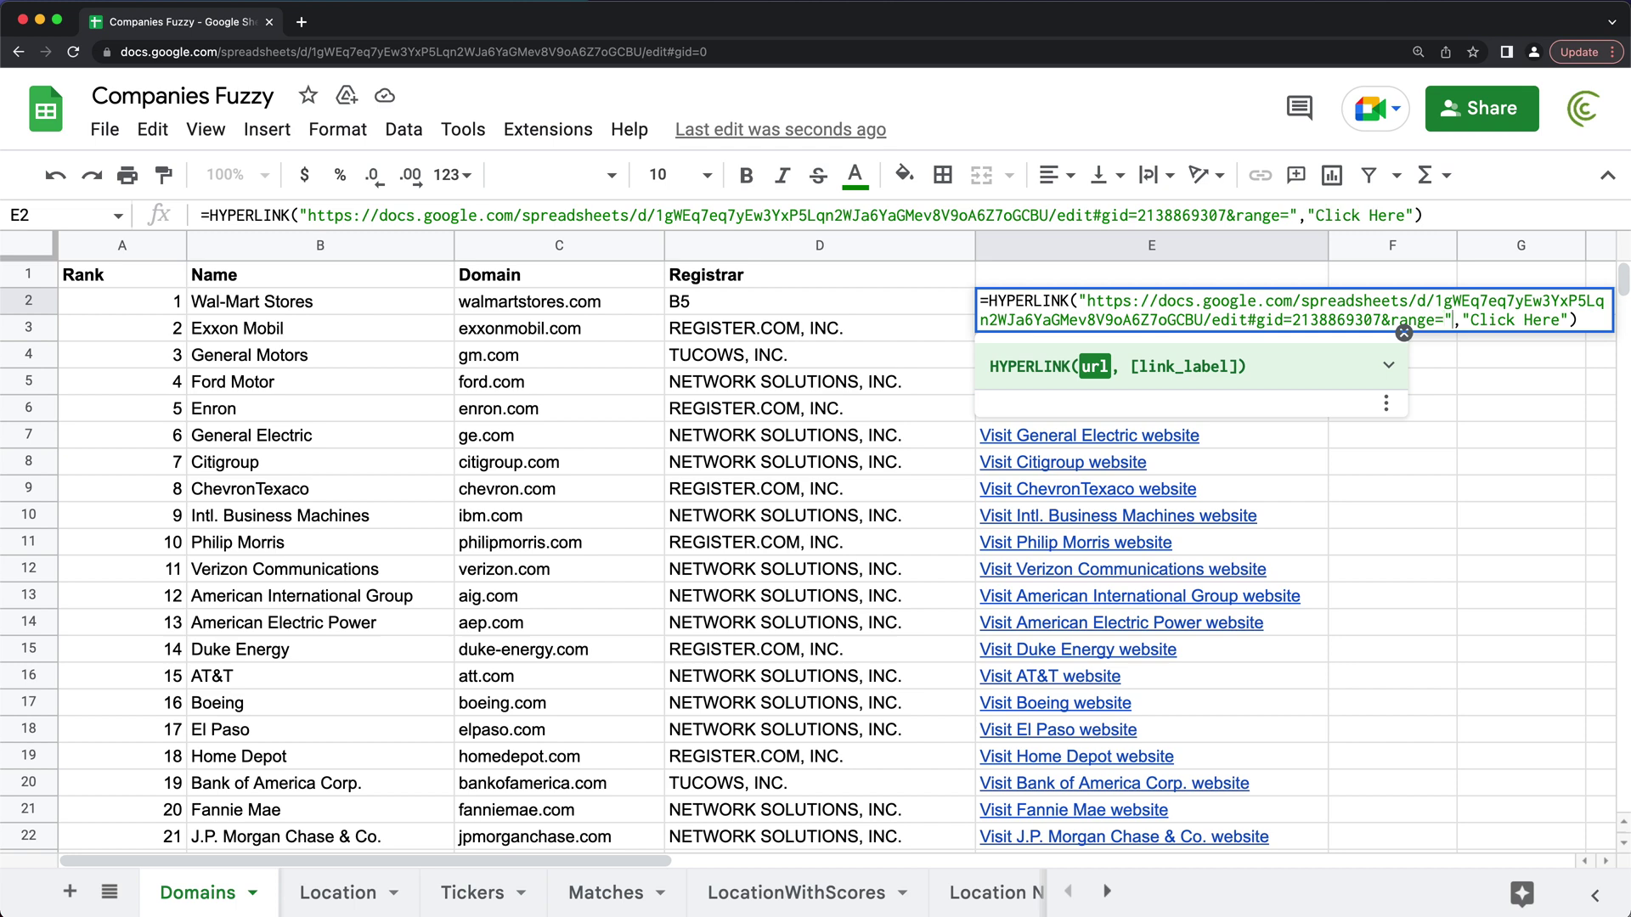
text(&)
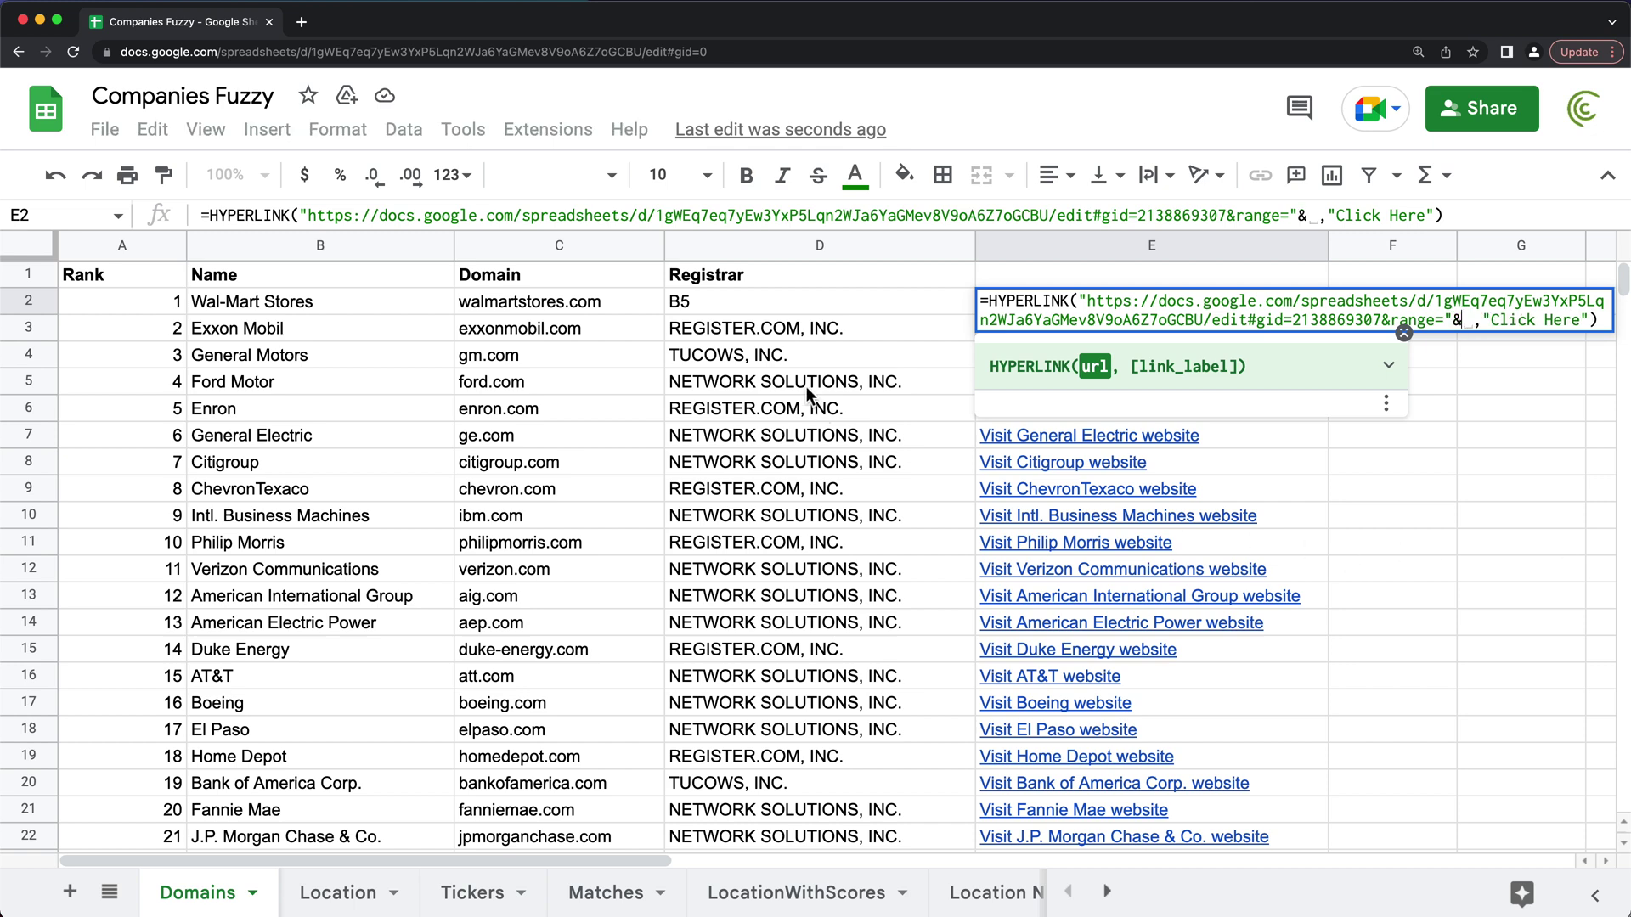
click(741, 304)
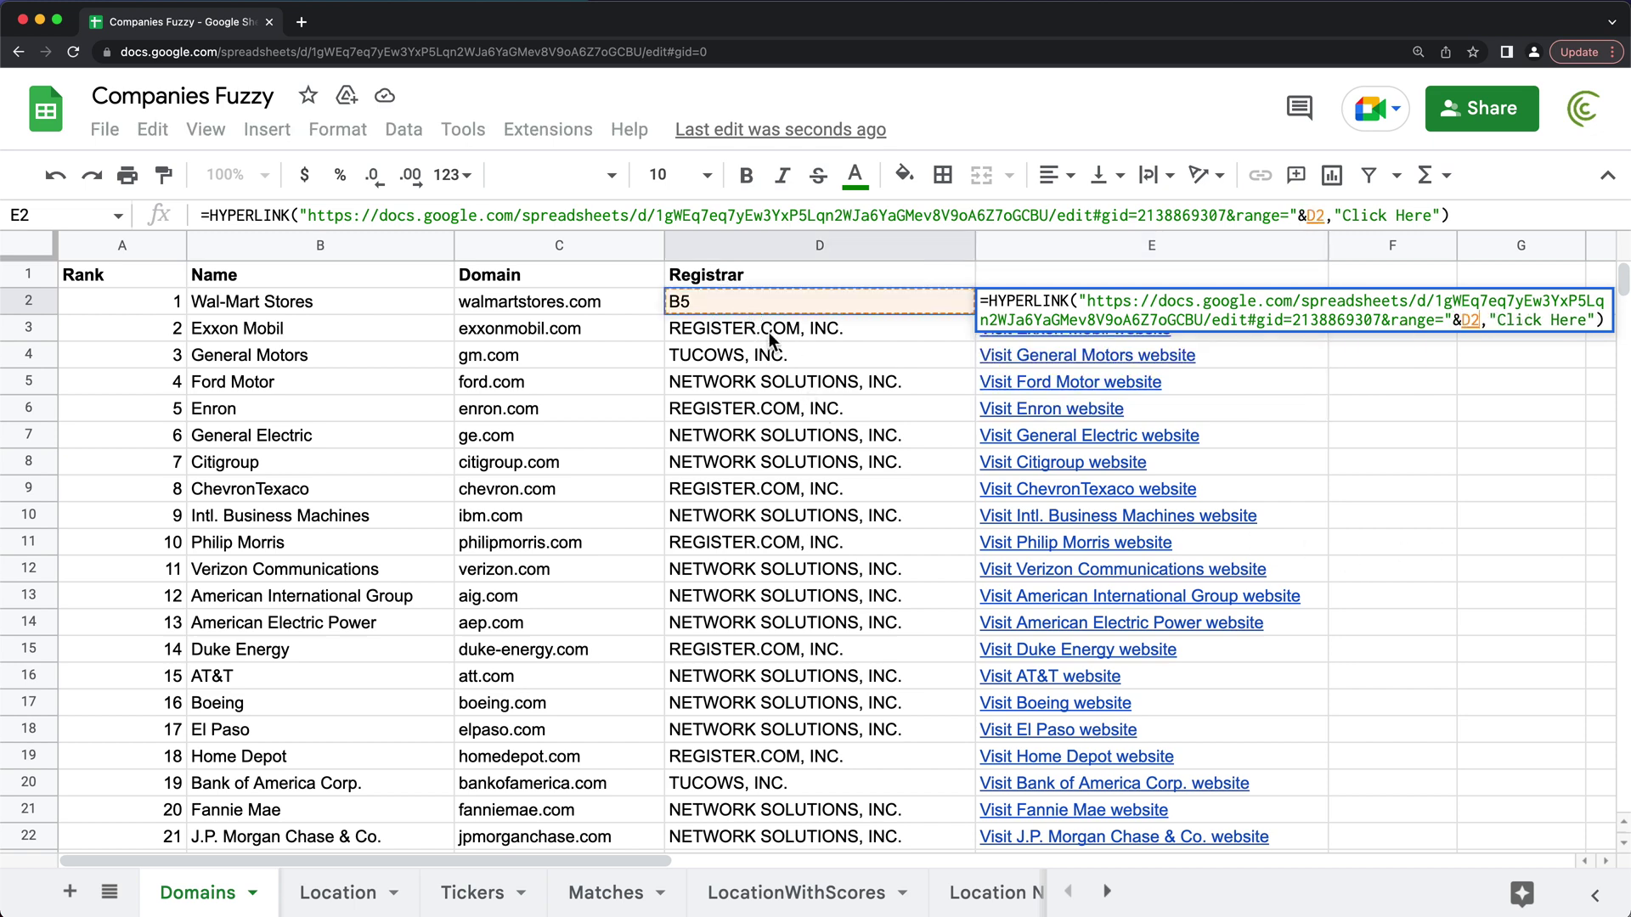
key(Return)
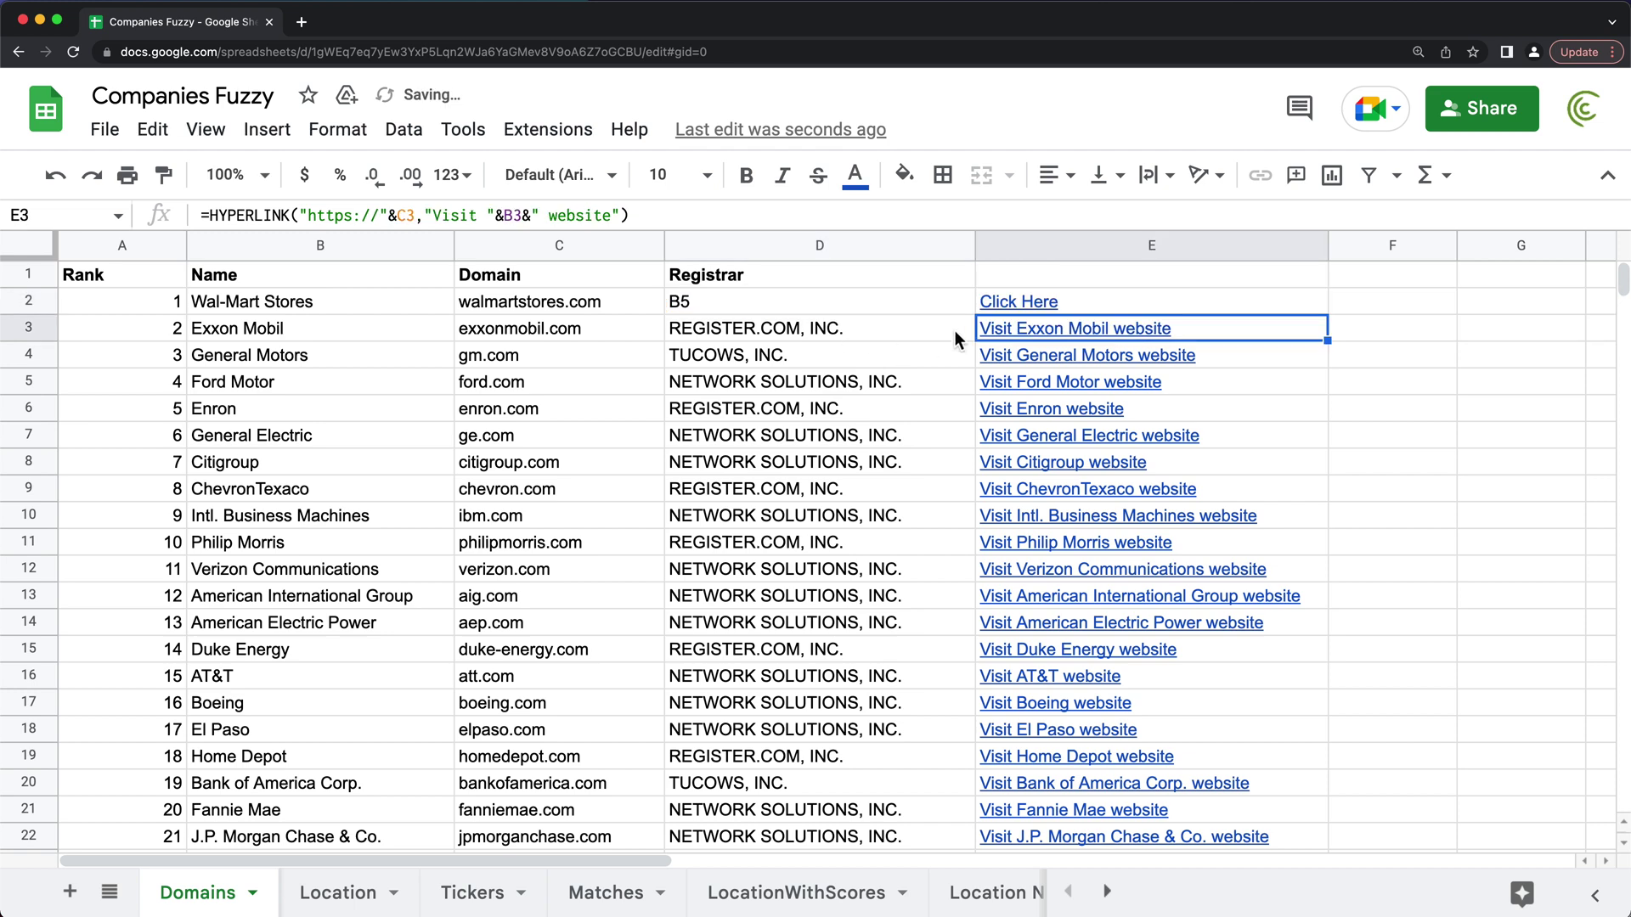
click(1103, 305)
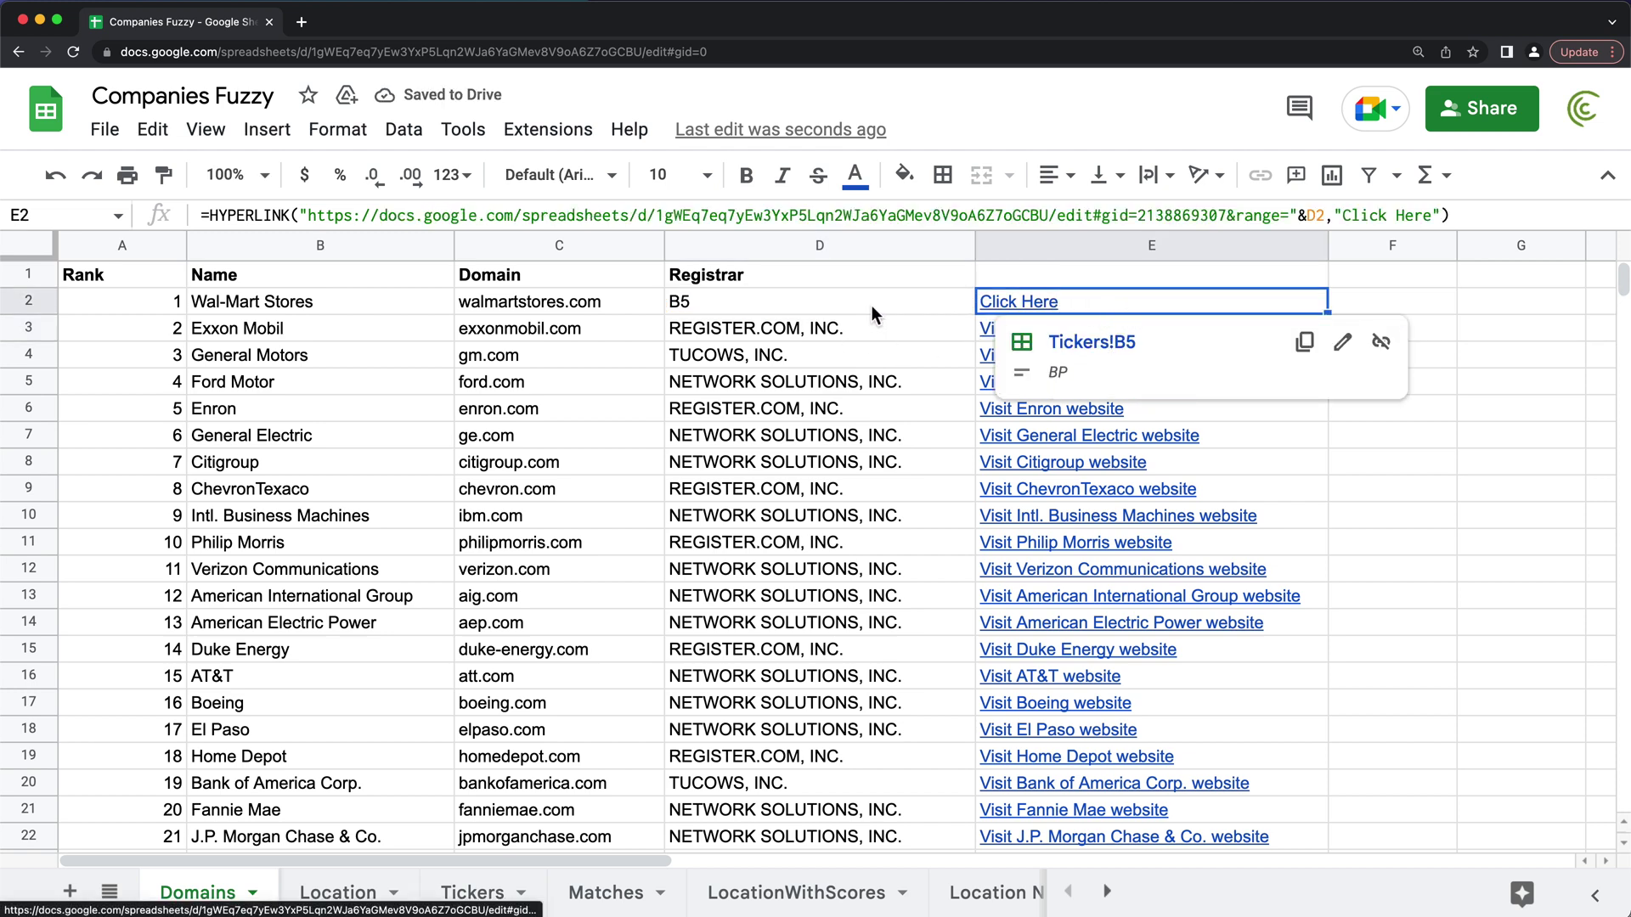
click(1078, 343)
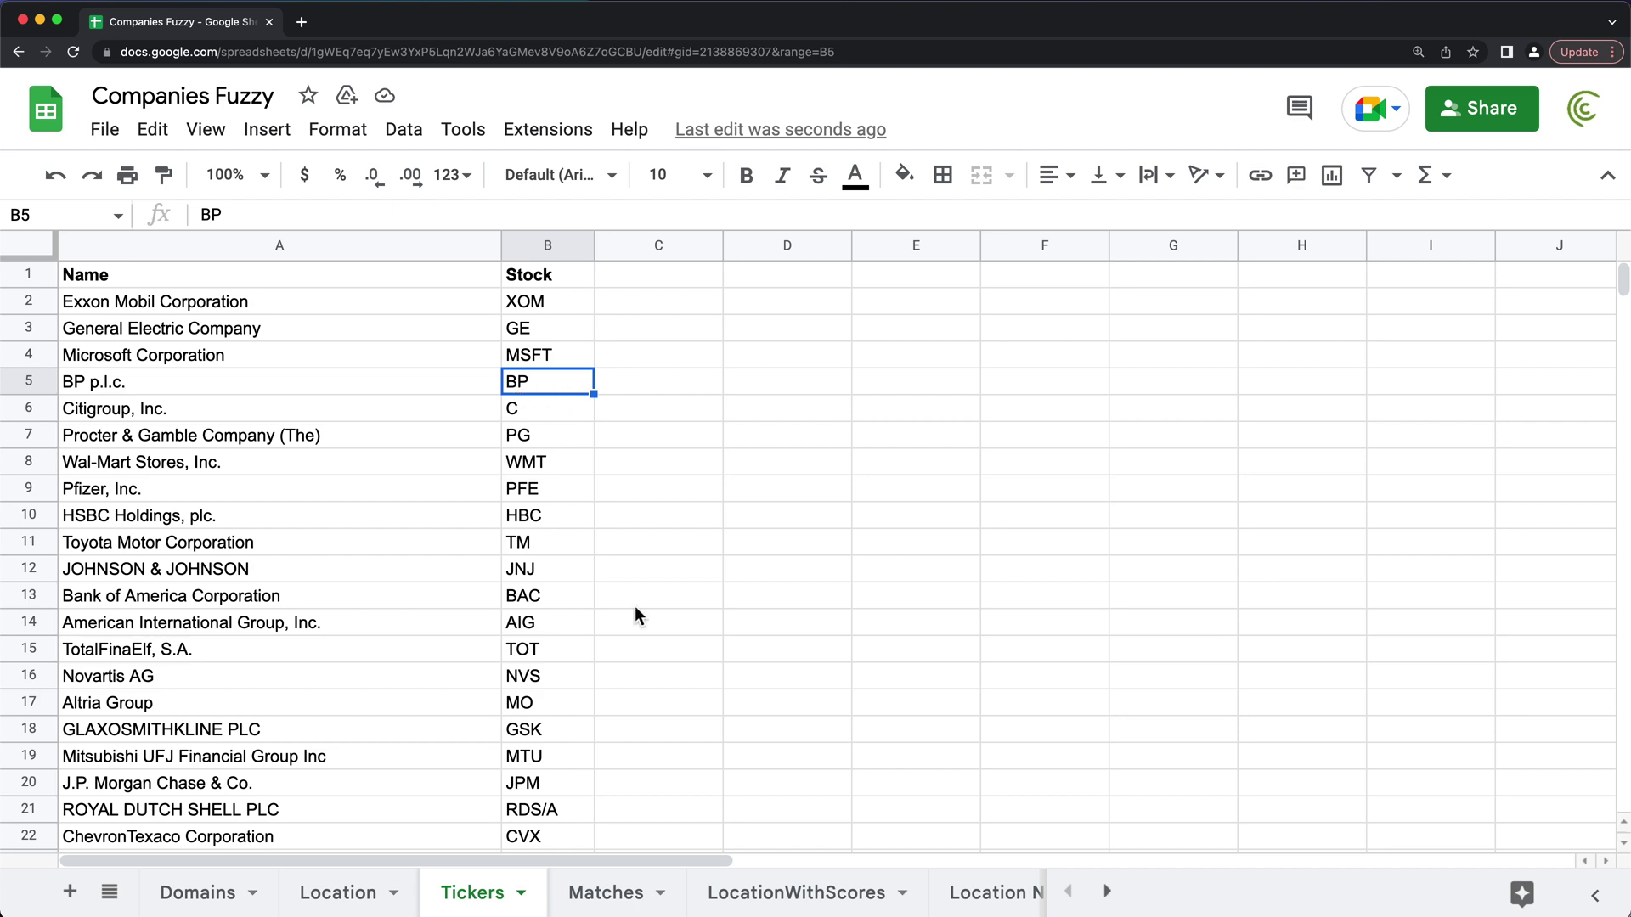
click(207, 904)
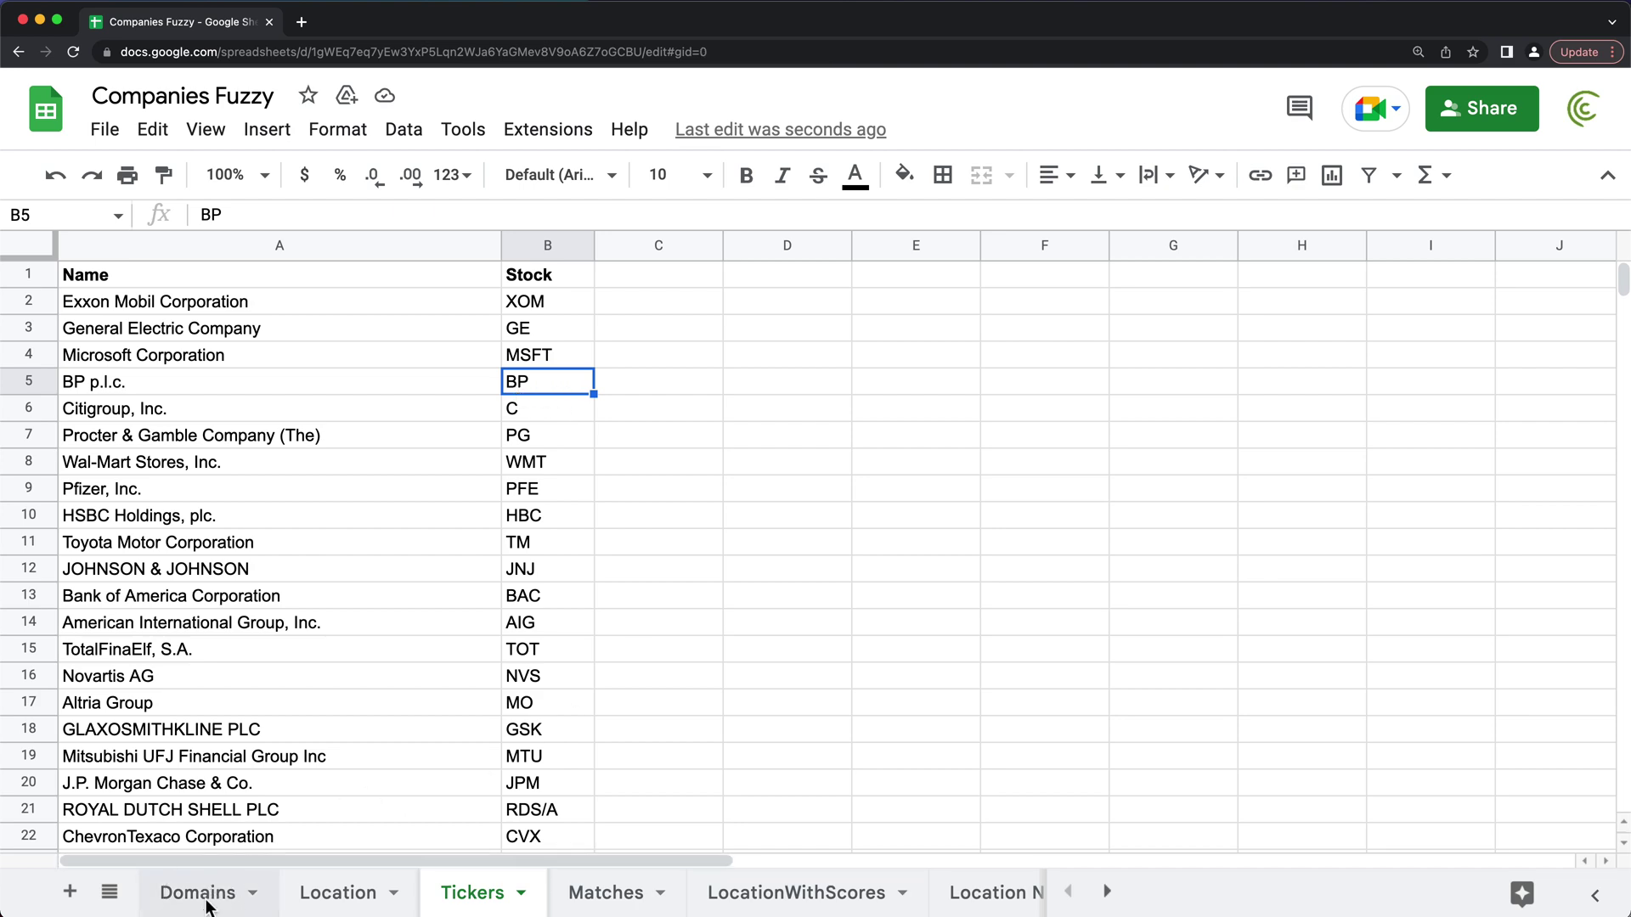
click(1118, 304)
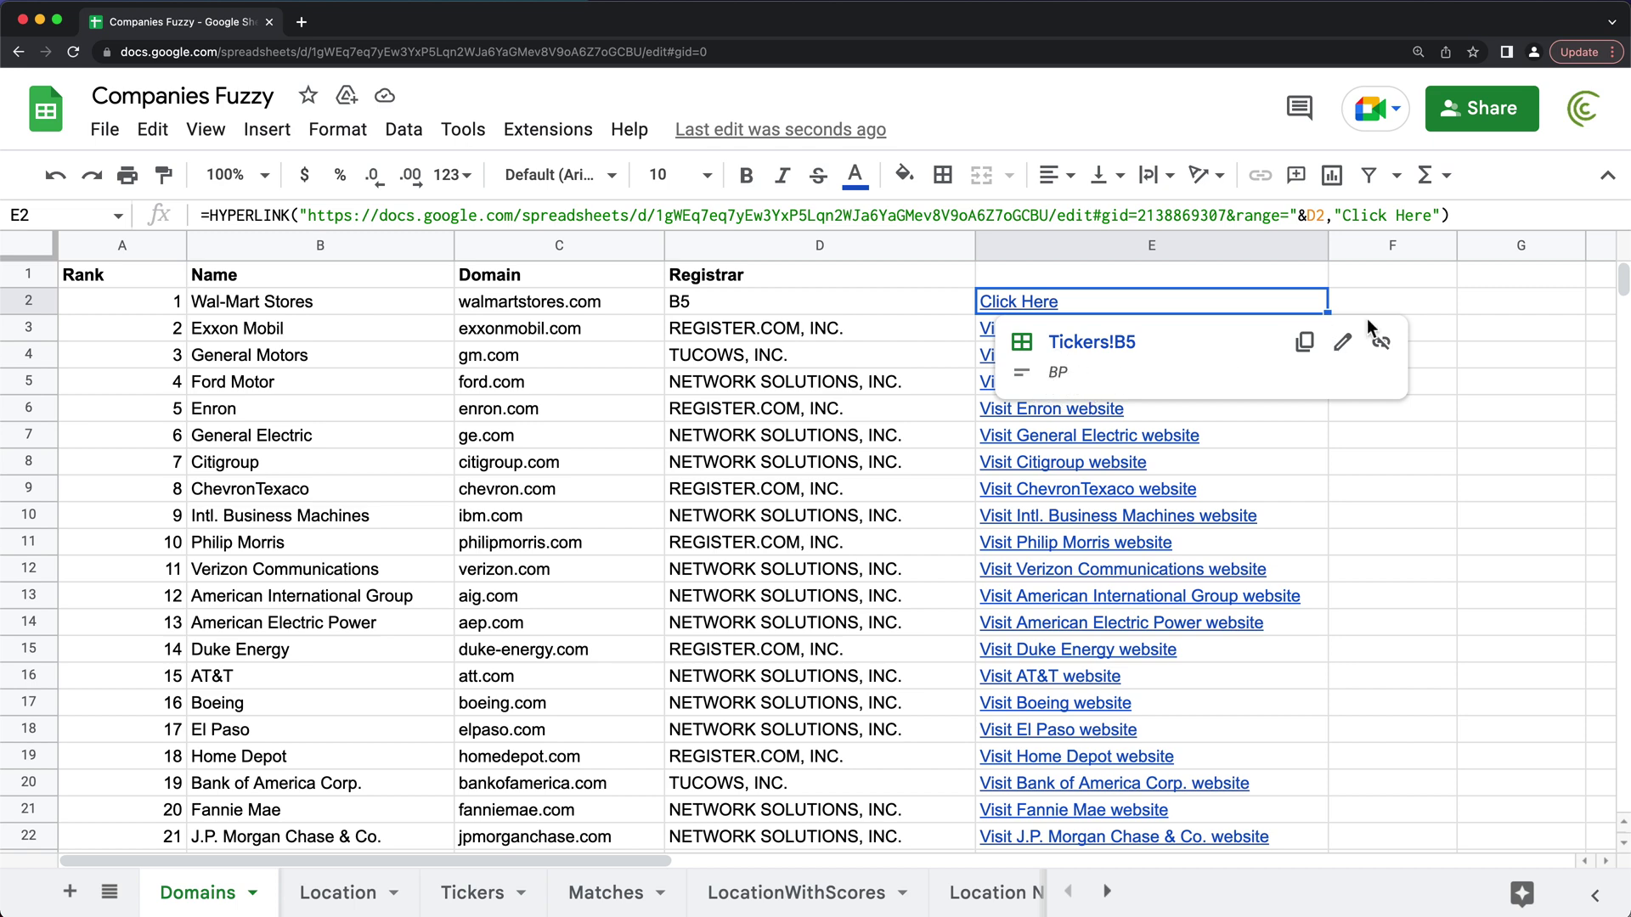
double_click(1247, 303)
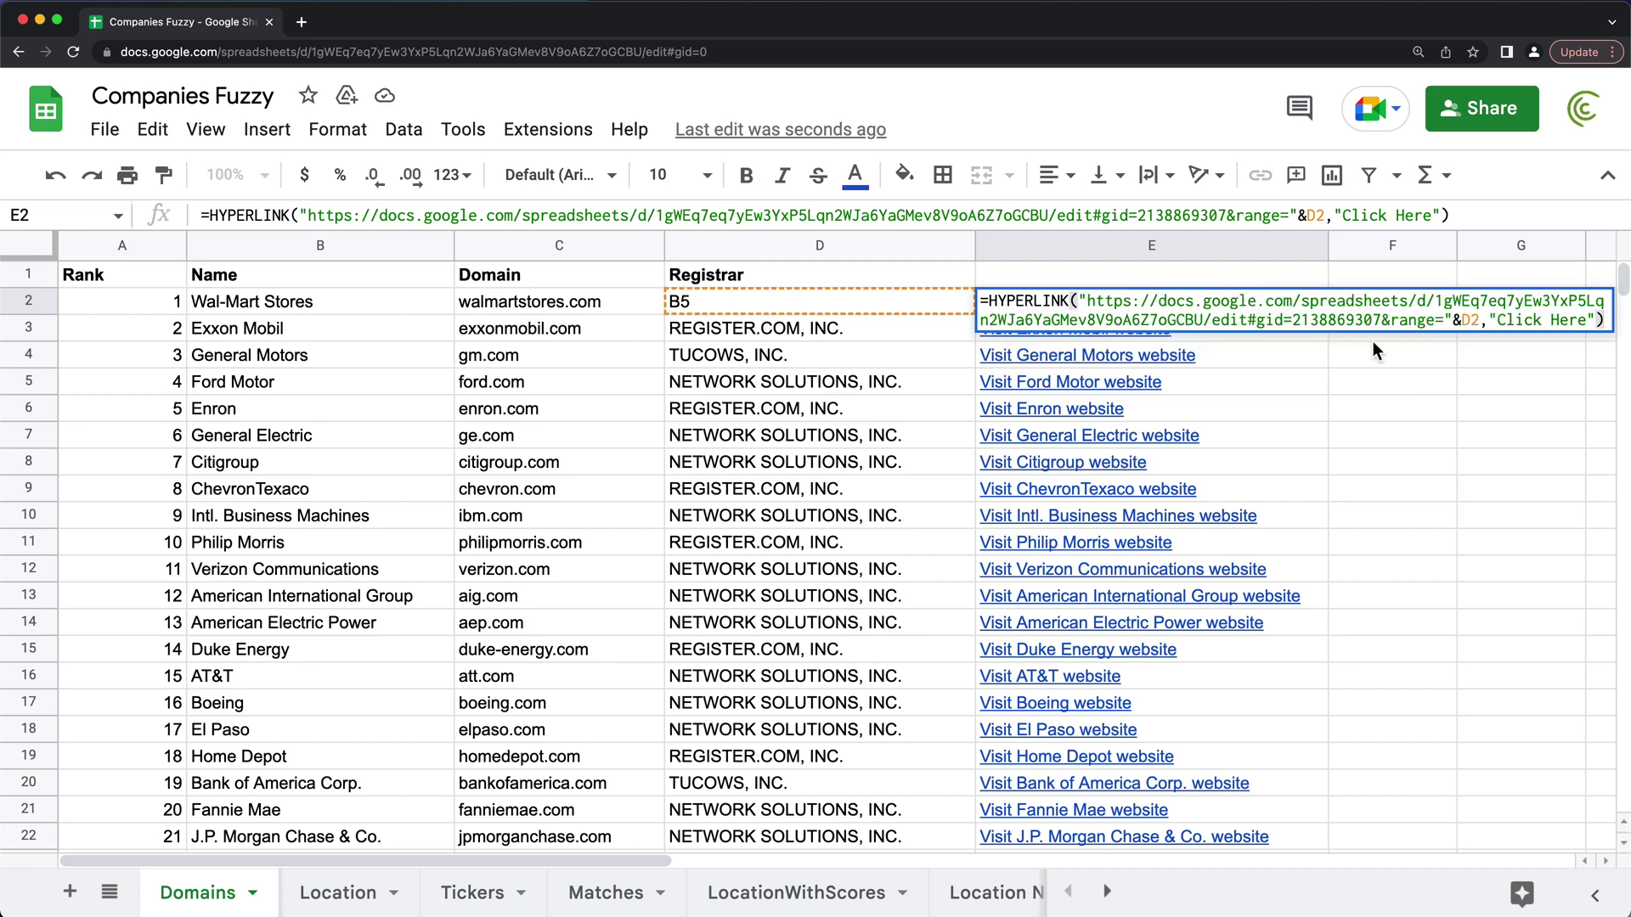